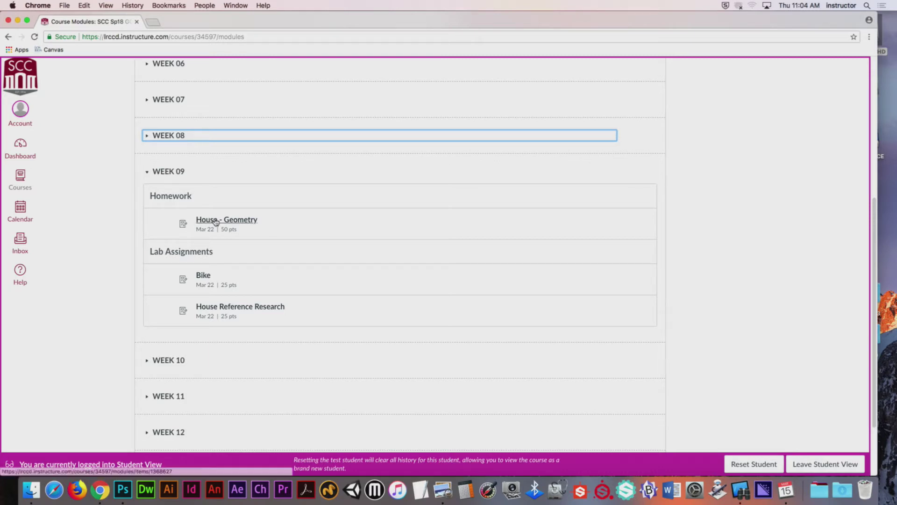
Step: Open the House - Geometry homework and review its description, required elements and student examples
left_click(232, 224)
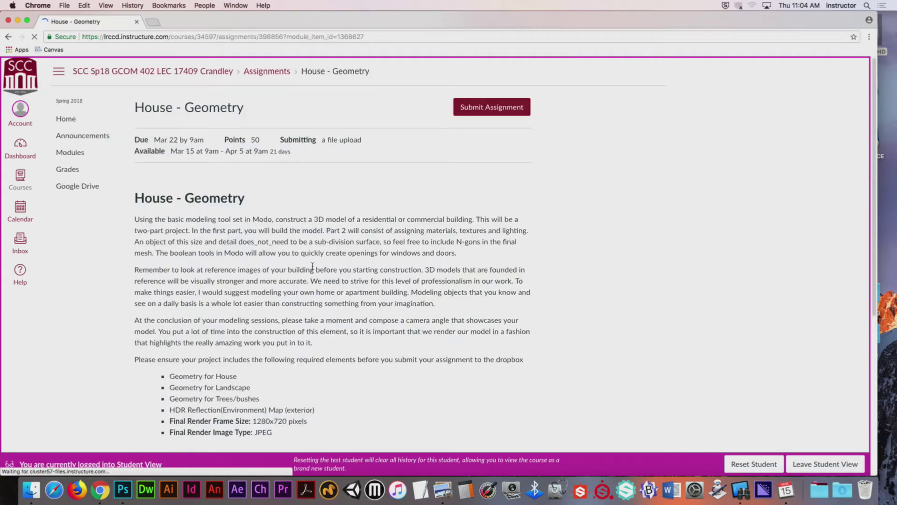
scroll(343, 272, "down", 2)
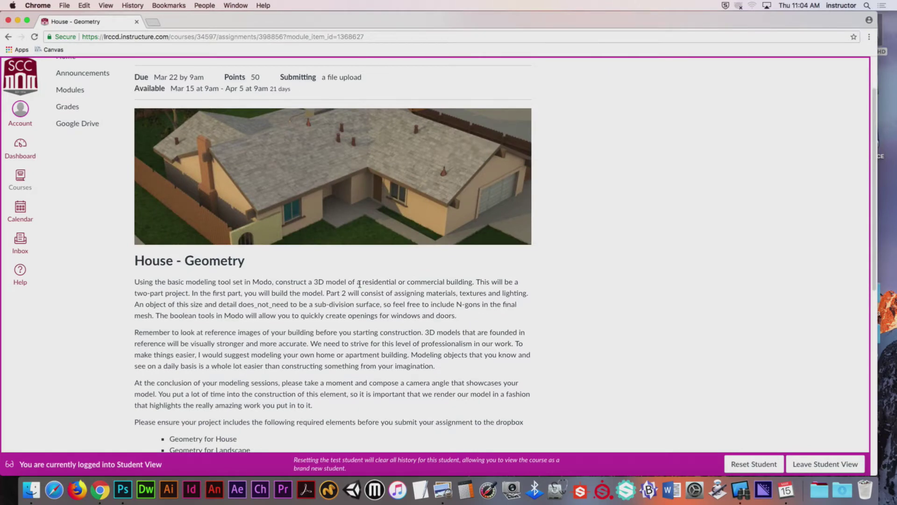
scroll(357, 283, "down", 5)
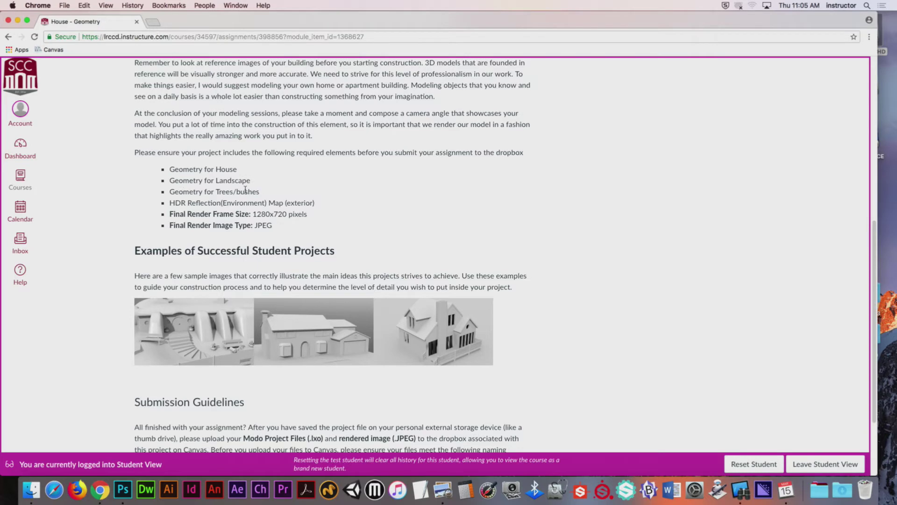
scroll(247, 188, "up", 7)
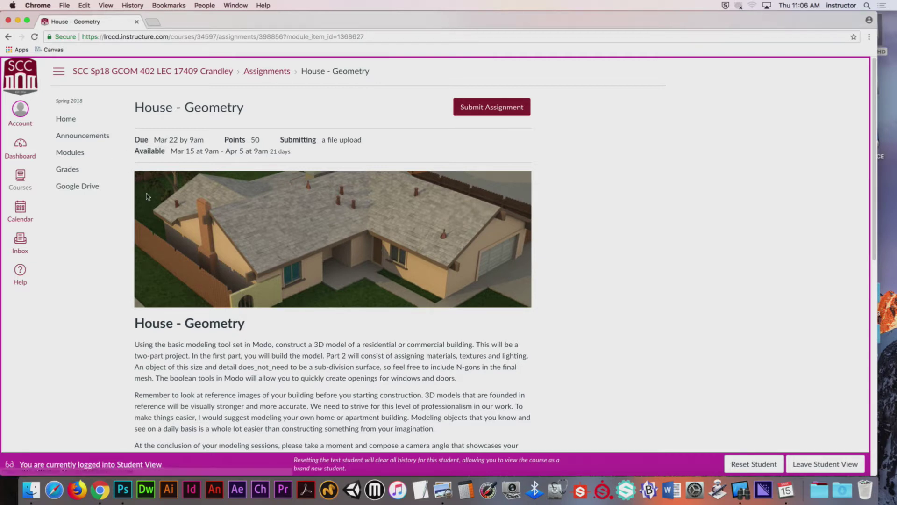
scroll(141, 228, "down", 2)
scroll(140, 226, "up", 2)
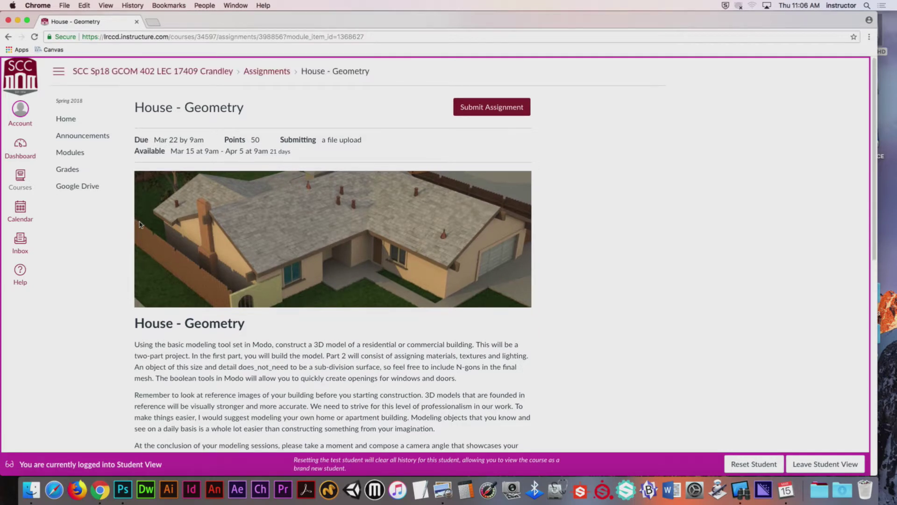
Step: Return to the course modules and open the House Reference Research lab assignment from Week 09
left_click(72, 153)
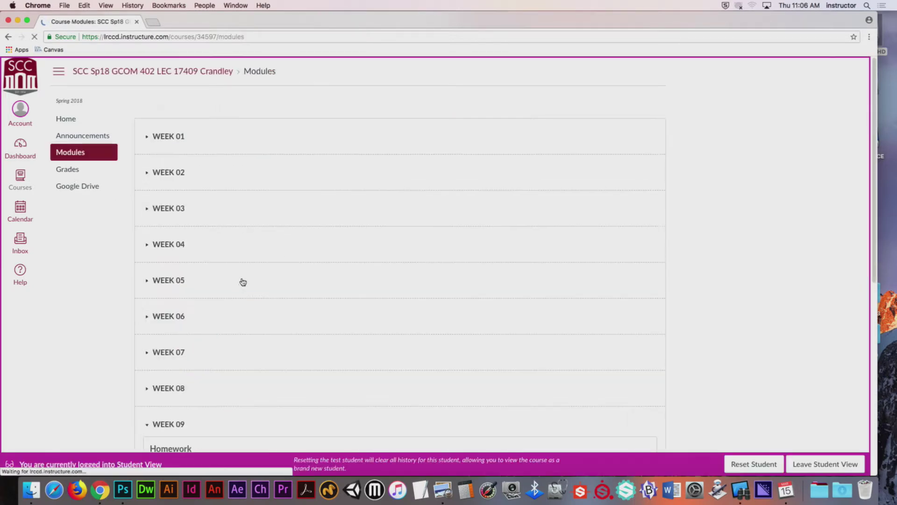
scroll(240, 279, "down", 5)
scroll(239, 276, "down", 5)
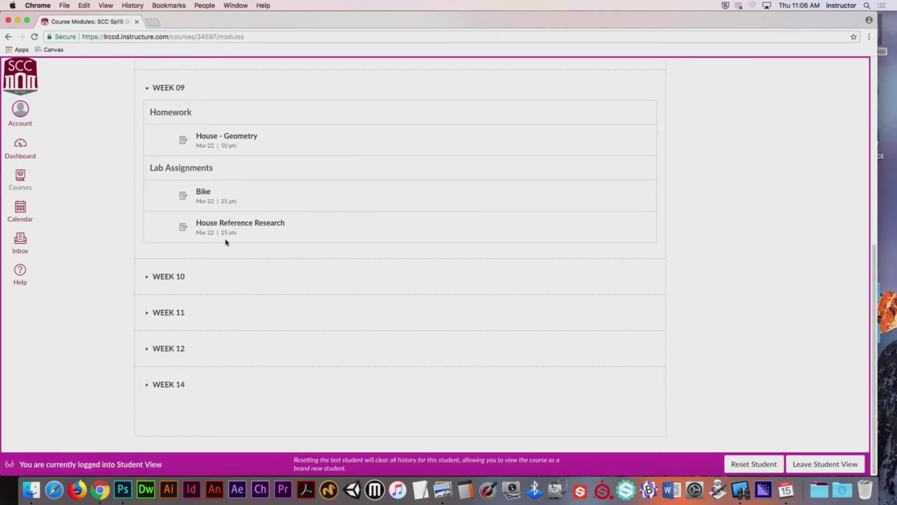
left_click(231, 223)
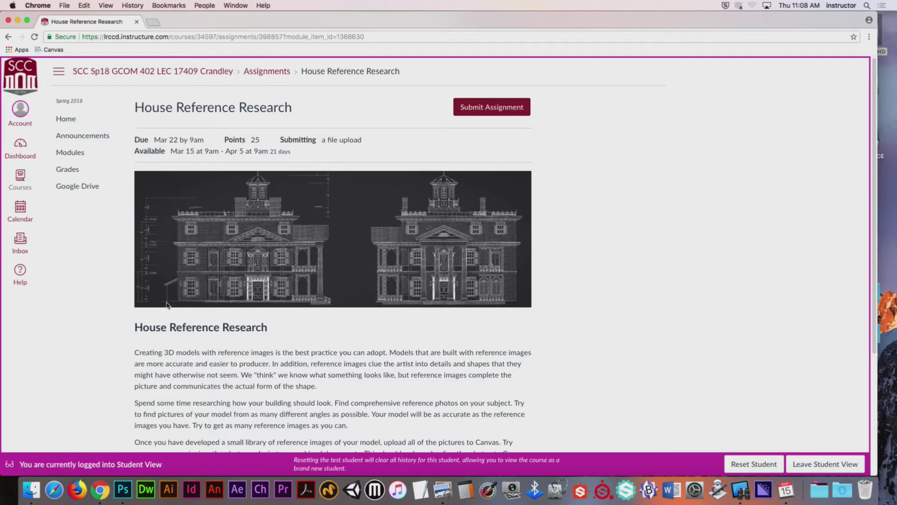
Step: Review the House Reference Research instructions and highlight the required zip file naming convention
scroll(190, 326, "down", 5)
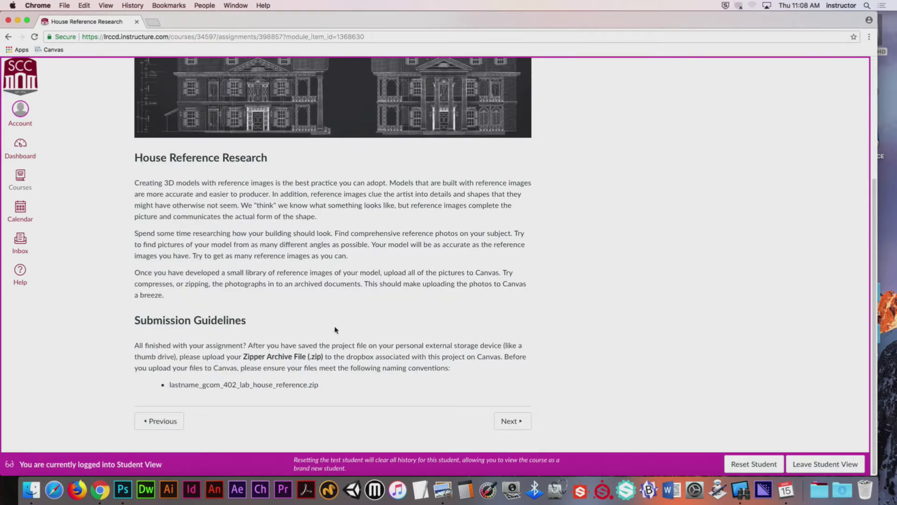
left_click_drag(169, 384, 358, 394)
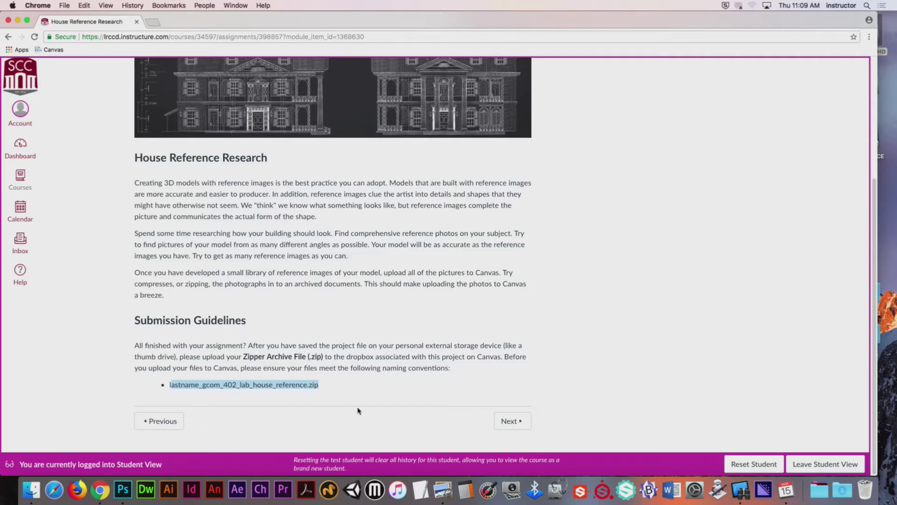
scroll(358, 410, "up", 1)
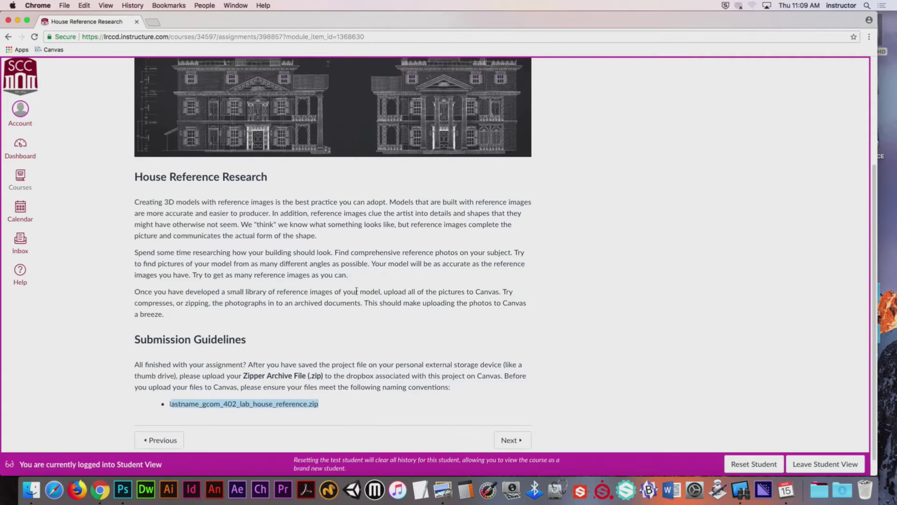
left_click(371, 305)
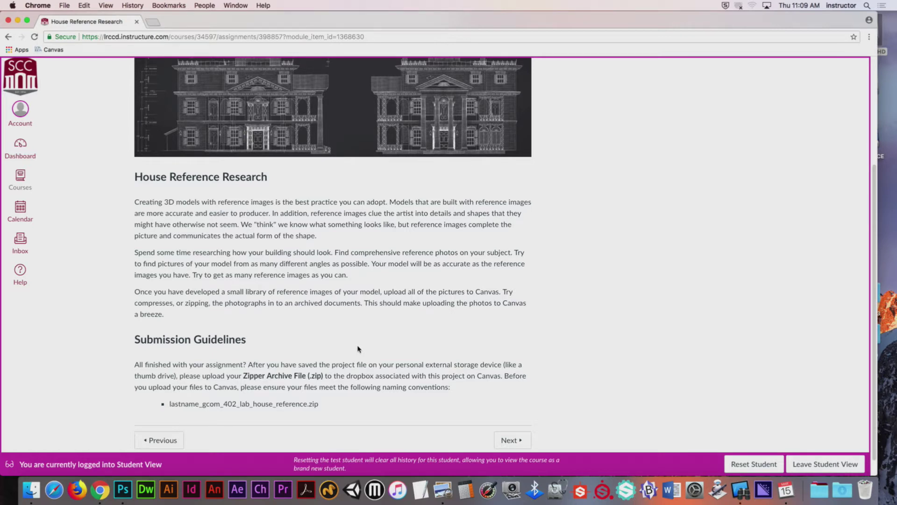
scroll(380, 290, "up", 3)
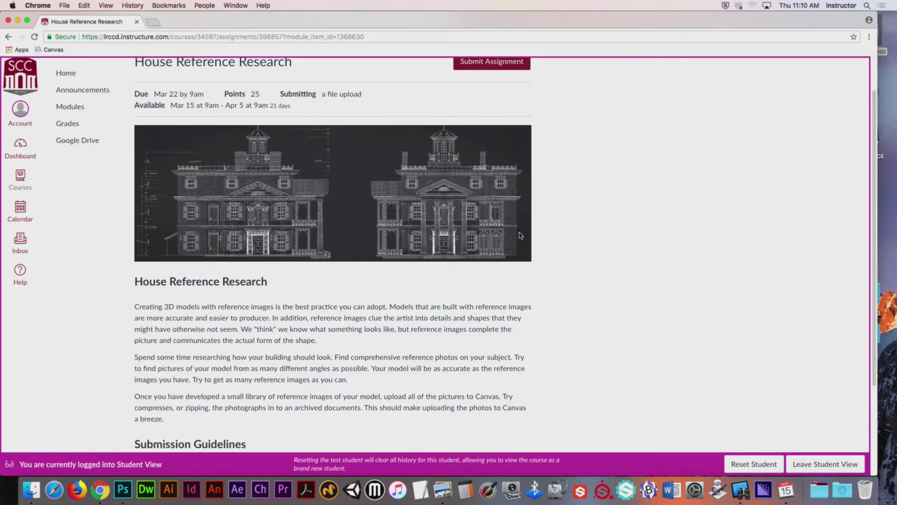
Step: Hide Google Chrome, switch to Modo and change to the Model layout
left_click(37, 5)
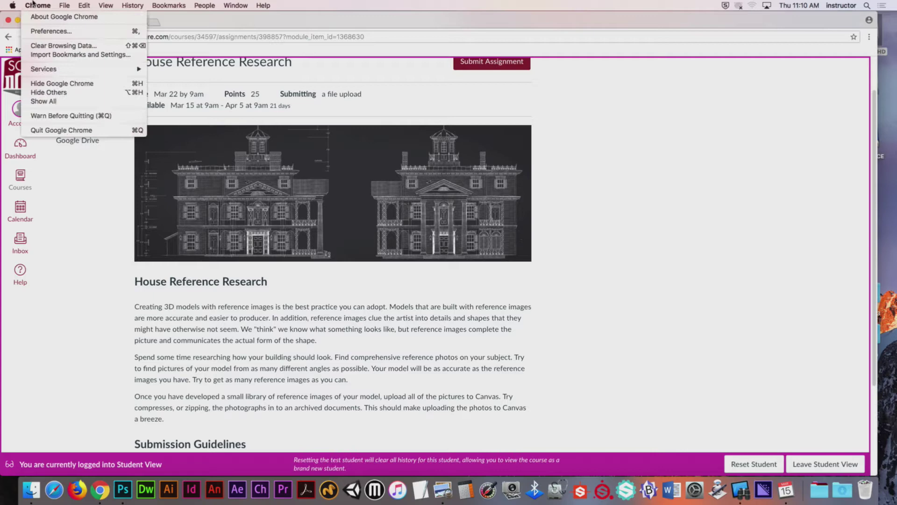
left_click(77, 83)
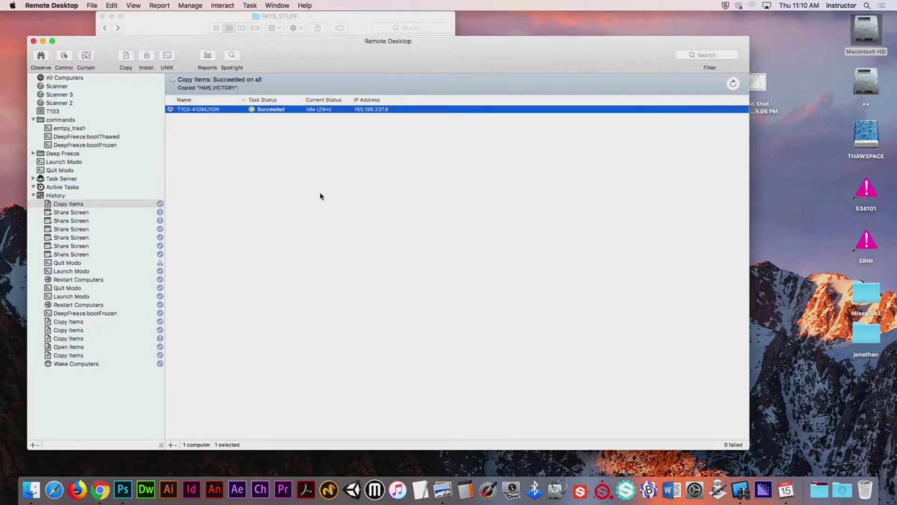
left_click(332, 489)
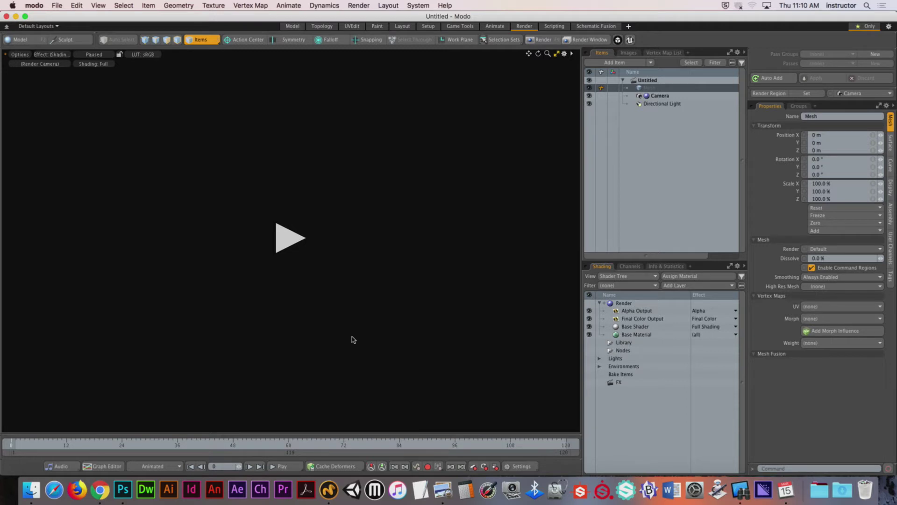
left_click(292, 26)
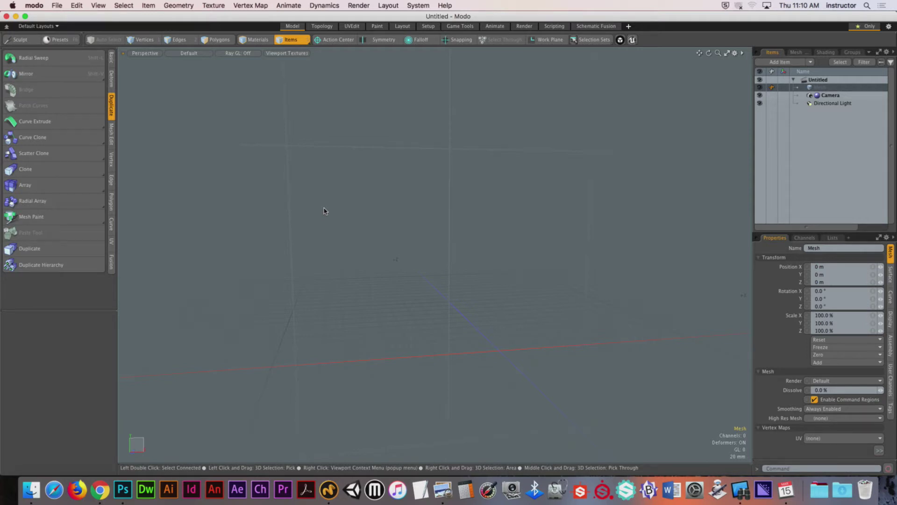
Step: Create a cube about 3.095 m wide, 1.75 m high and 2.3 m deep on the ground plane
left_click_drag(473, 297, 382, 273, "alt")
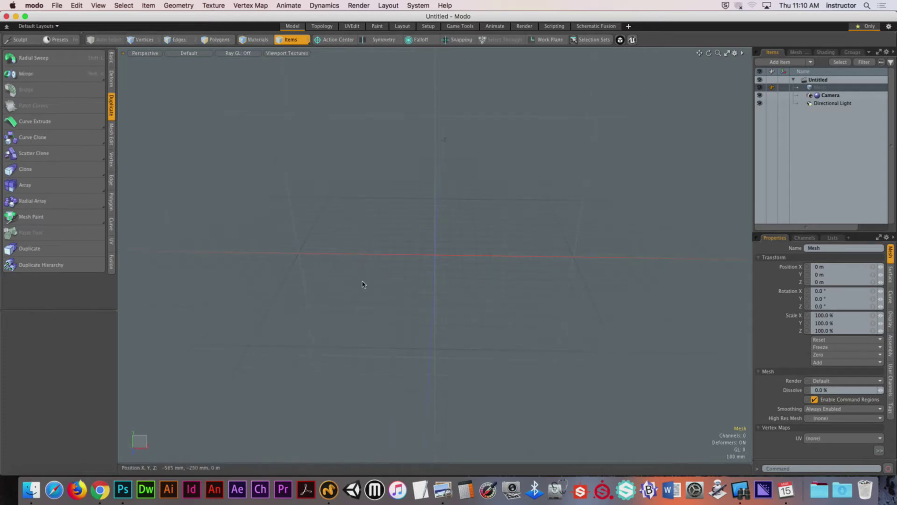
left_click(112, 58)
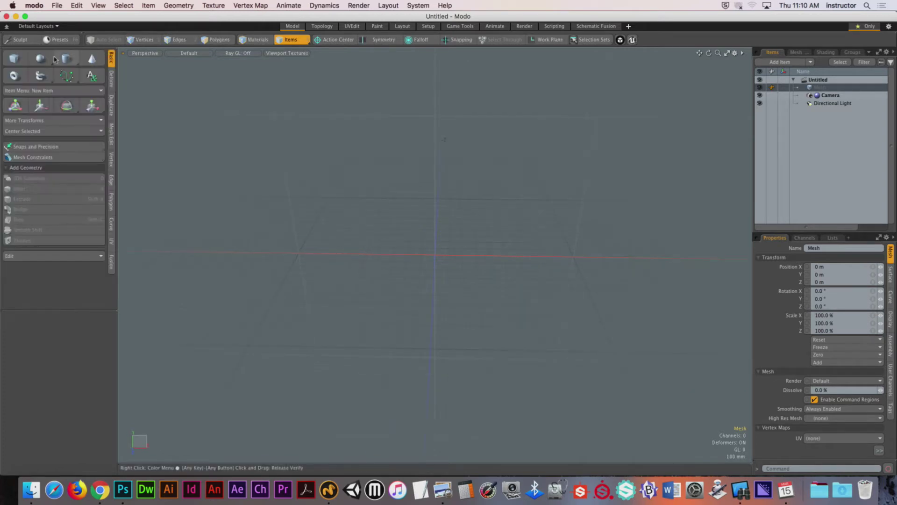
left_click(14, 58)
left_click_drag(453, 252, 462, 254, "alt")
mouse_move(301, 131)
left_mouse_down()
mouse_move(475, 300)
mouse_move(732, 444)
left_mouse_up()
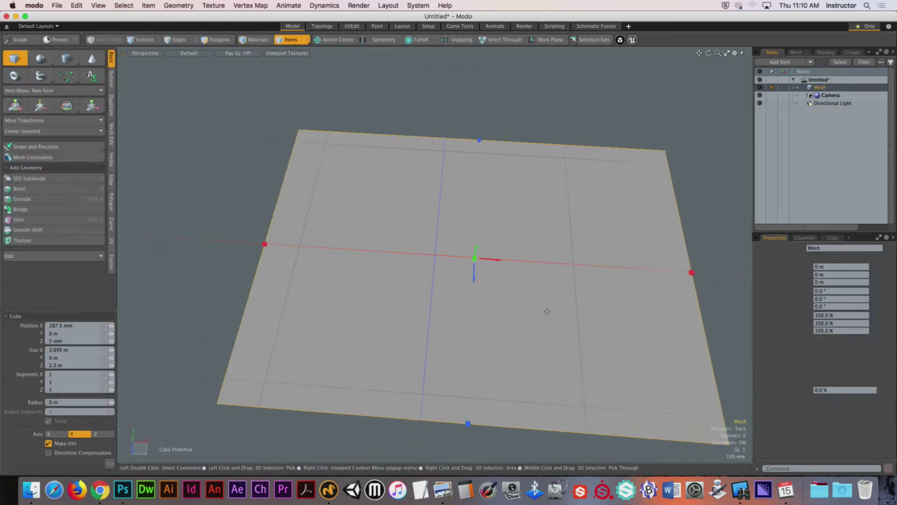
scroll(464, 299, "down", 3)
mouse_move(463, 296)
left_mouse_down("alt")
mouse_move(433, 277)
mouse_move(434, 127)
left_mouse_up("alt")
scroll(434, 128, "down", 2)
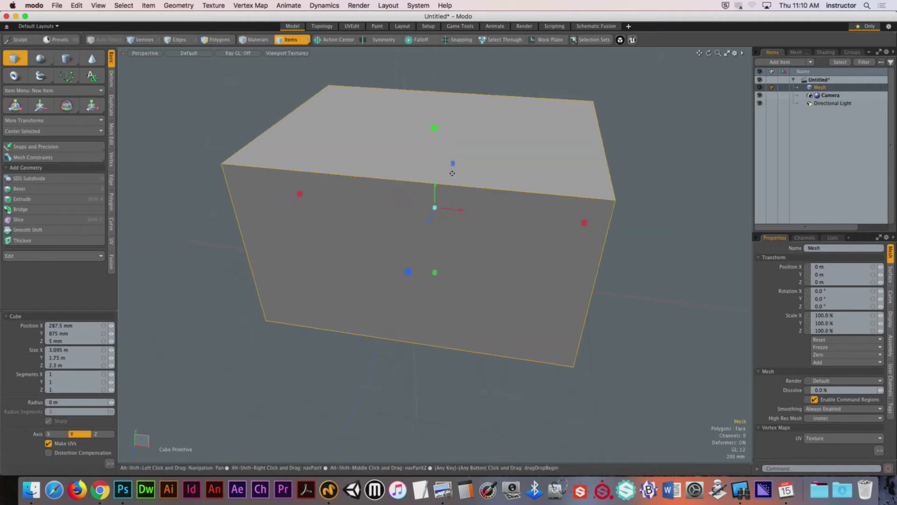
left_click_drag(476, 173, 550, 150, "alt")
key("space")
left_click_drag(645, 110, 647, 168, "alt+shift")
left_click_drag(646, 168, 574, 190, "alt")
left_click(643, 156)
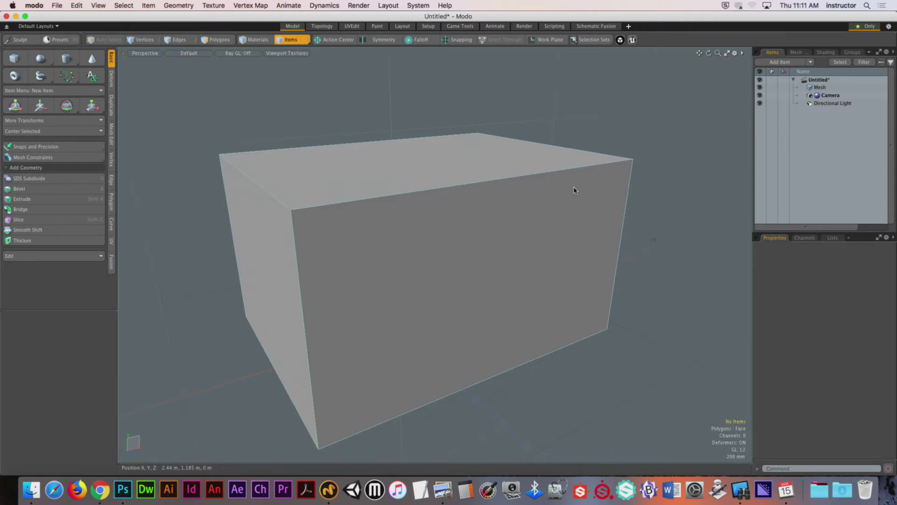
Step: Select all of the cube's polygons and delete them from the mesh
key("3")
left_click(527, 218)
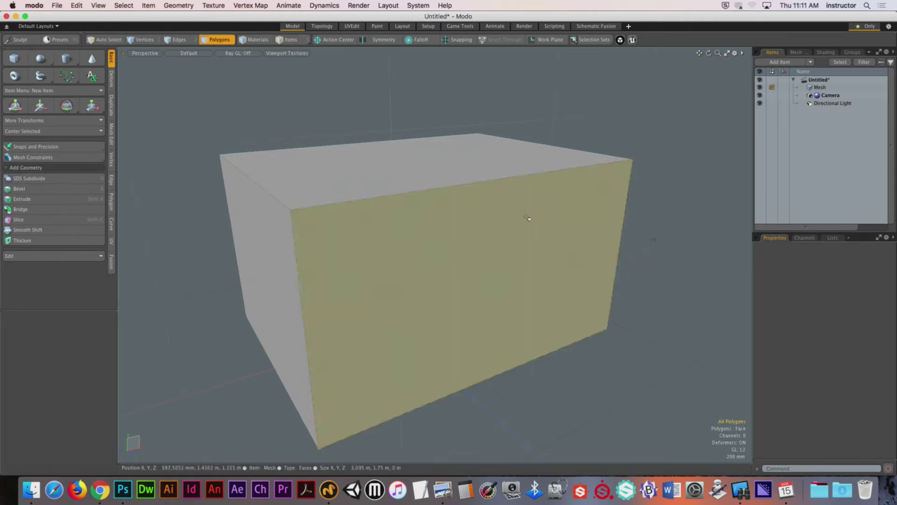
double_click(527, 218)
key("Delete")
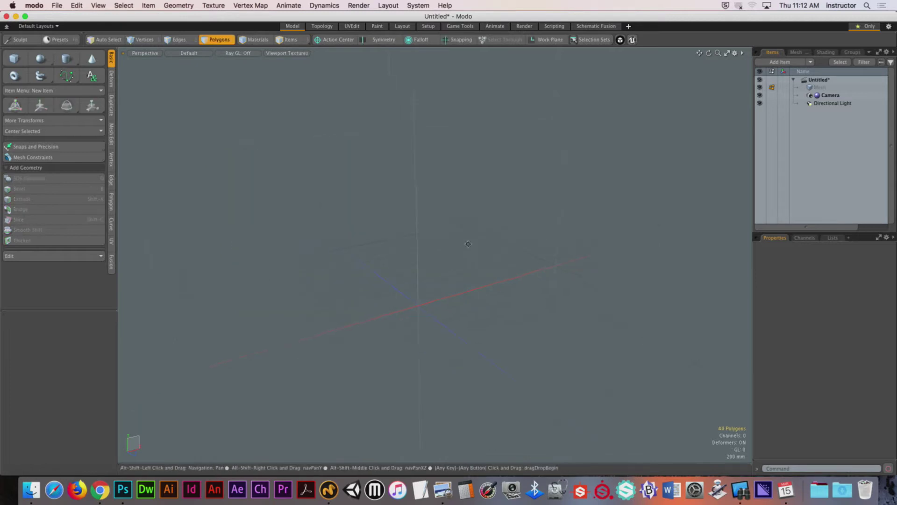
Step: Set the viewport to the Top view and activate the Pen tool with the Polygon type
left_click_drag(468, 244, 443, 254, "alt")
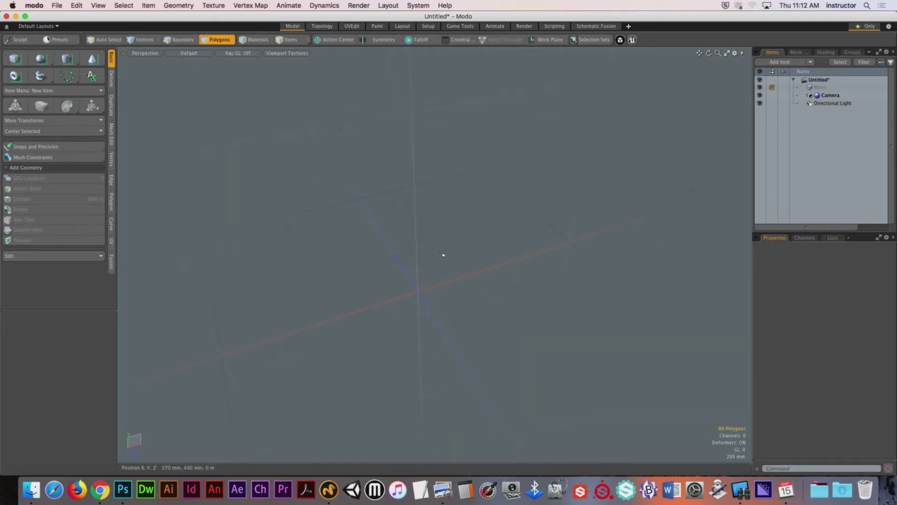
key("ctrl+space")
left_click(439, 213)
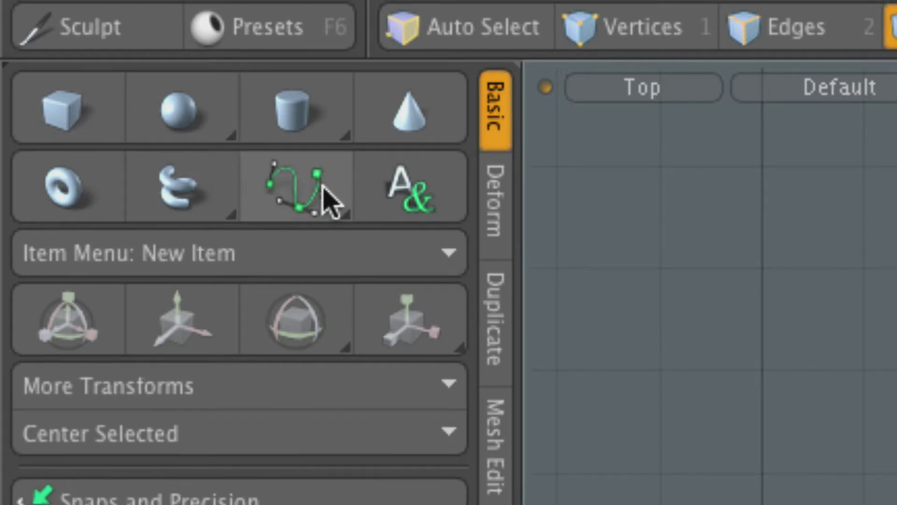
left_click(326, 200)
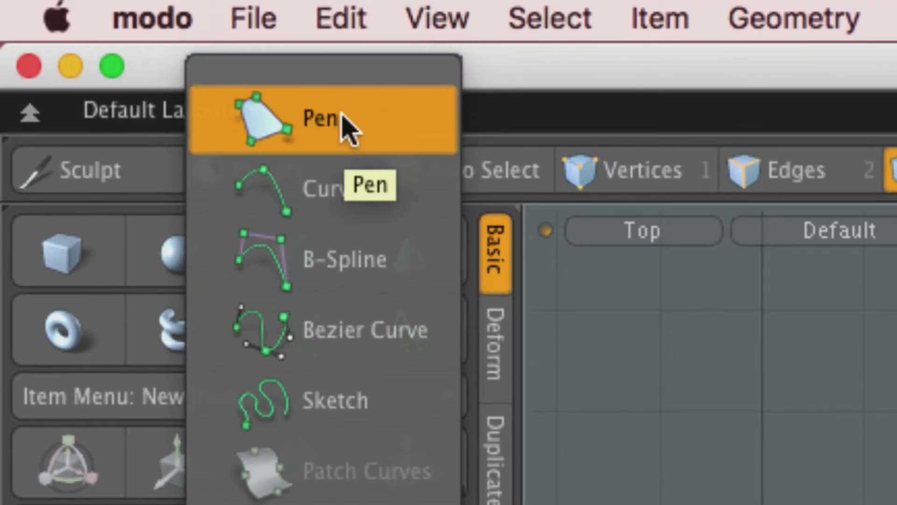
left_click(308, 120)
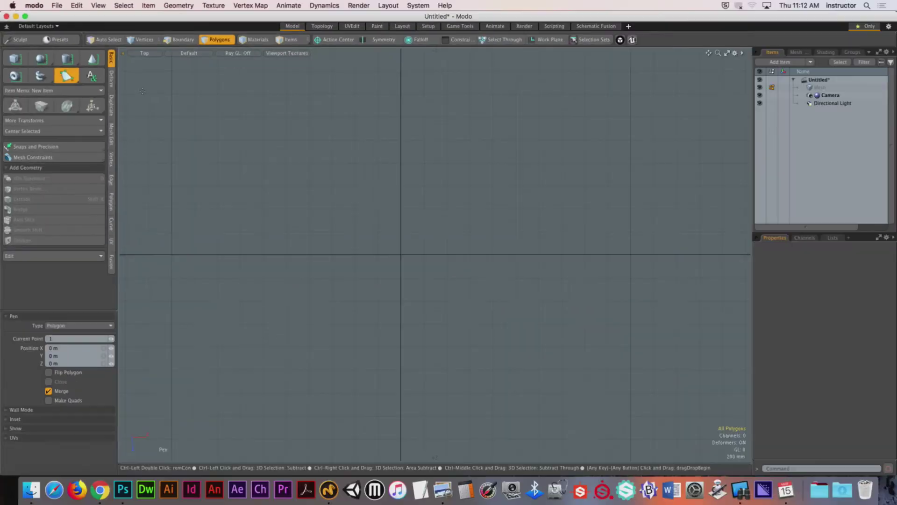
key("ctrl")
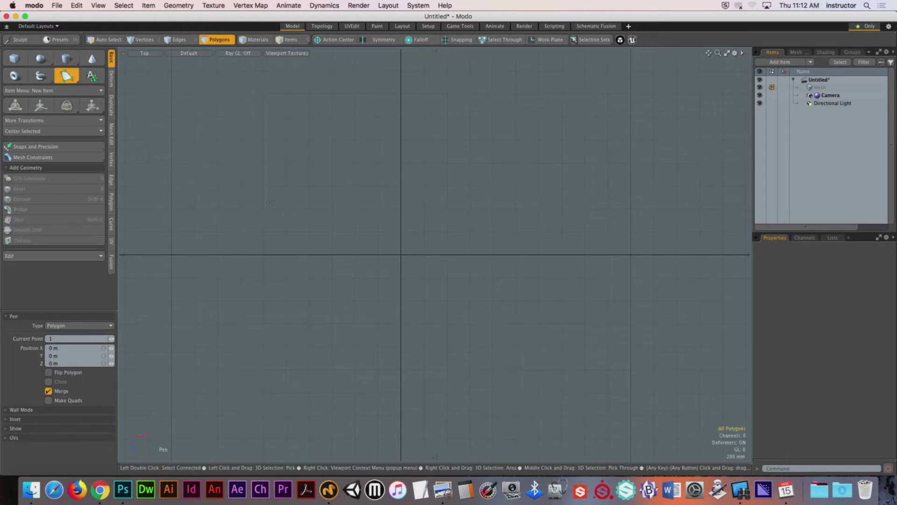
Step: Draw an irregular eleven-point C-shaped polygon about 3.79 m wide around the right side of the origin
left_click(458, 94)
left_click(705, 138)
left_click(710, 326)
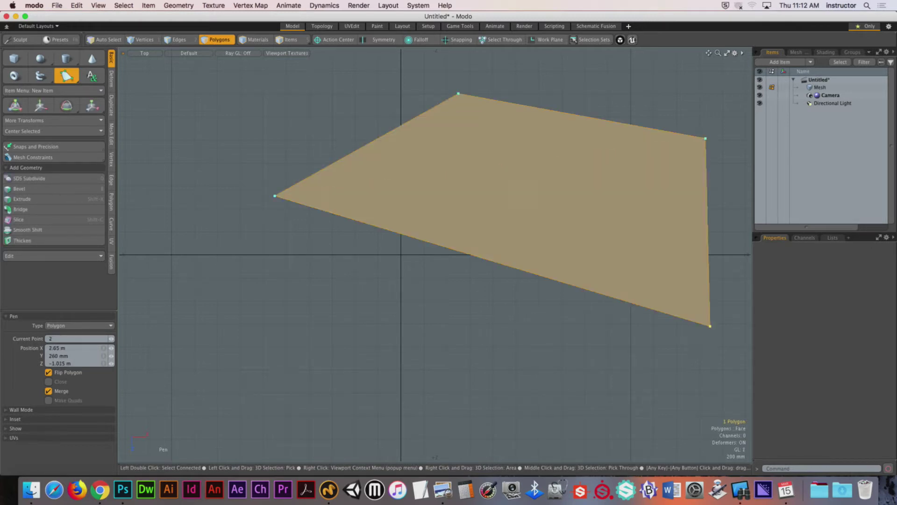
left_click(458, 393)
left_click(342, 356)
left_click(556, 288)
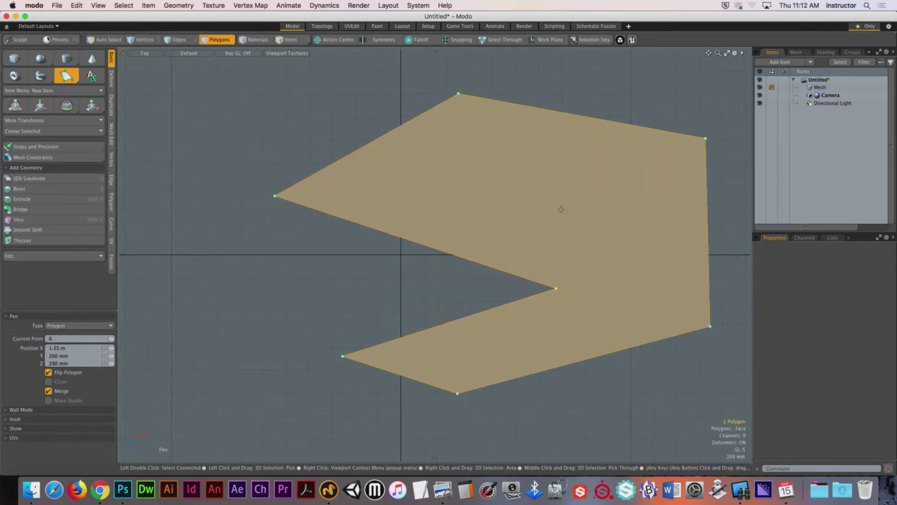
left_click(560, 205)
left_click(484, 161)
left_click(401, 256)
left_click(312, 290)
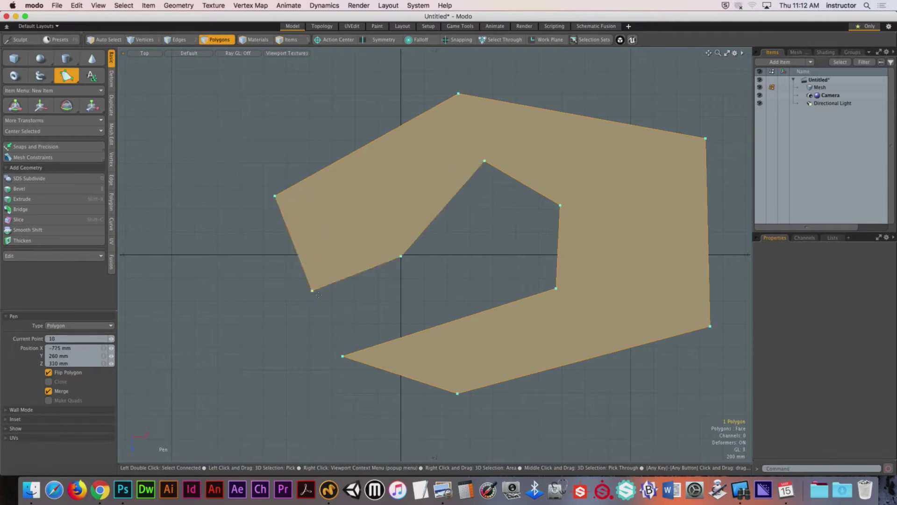
key("space")
left_click_drag(503, 222, 486, 206, "alt+shift")
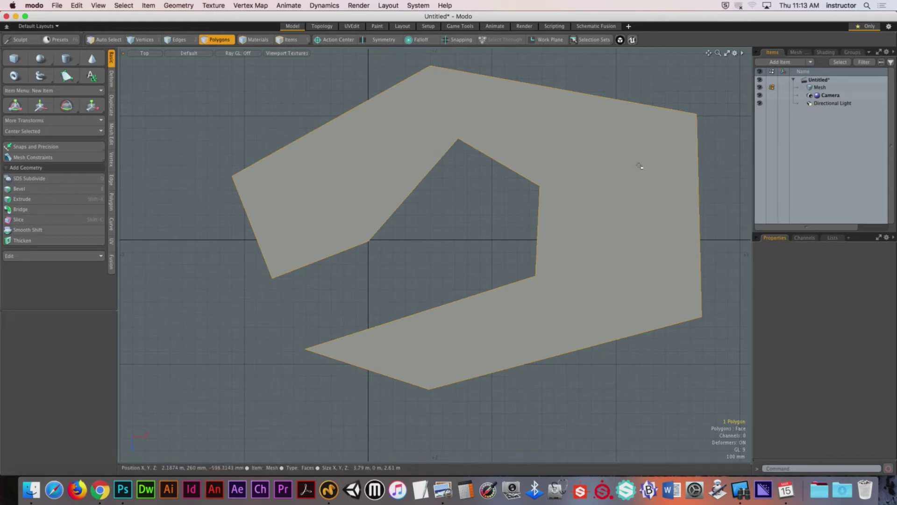
Step: Draw a separate four-point polygon about 950 mm wide and 500 mm deep beyond the upper-left edge of the C-shape with the Pen tool
left_click(544, 172)
scroll(560, 89, "up", 1)
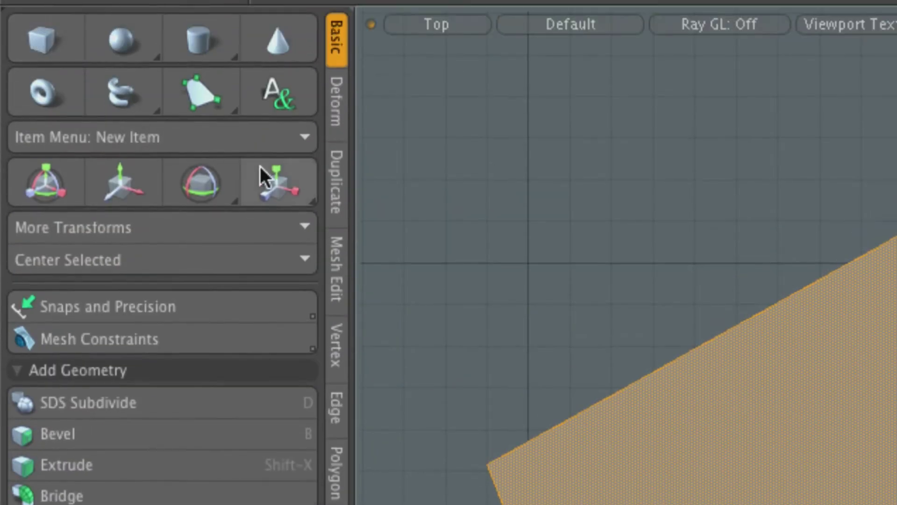
left_click(163, 17)
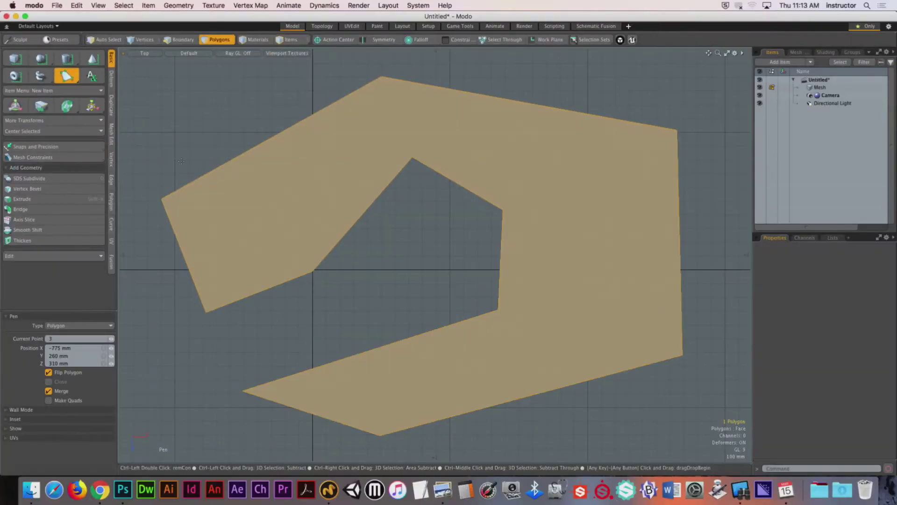
left_click(162, 92)
left_click(292, 69)
left_click(289, 100)
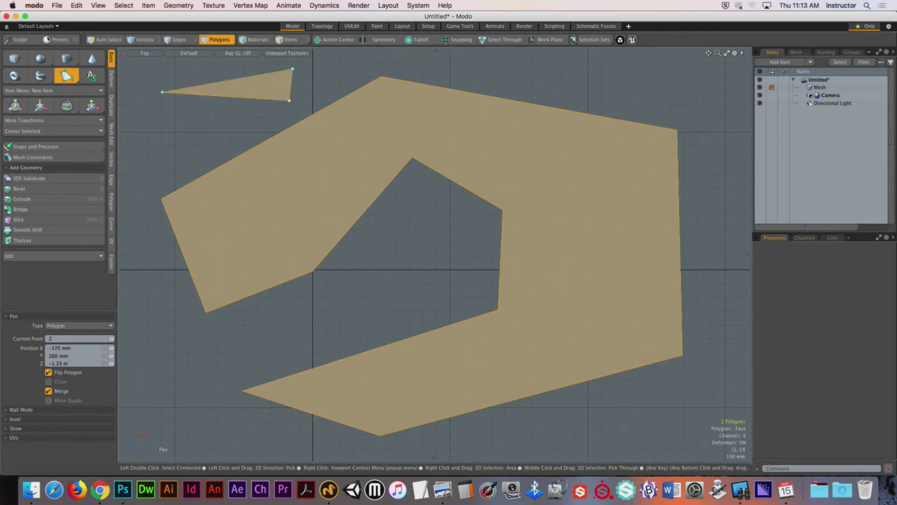
left_click(196, 138)
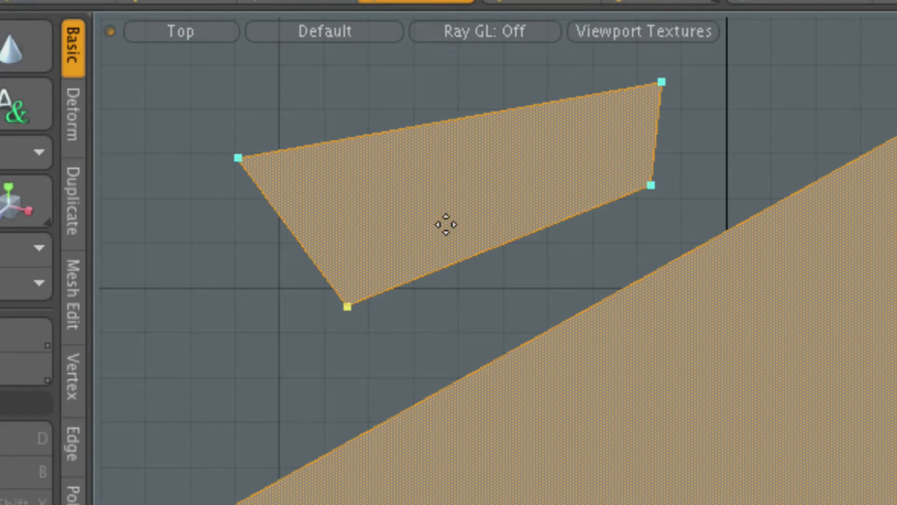
Step: Drop the Pen tool and delete both the small four-sided polygon and the large C-shaped polygon
key("space")
left_click(501, 282)
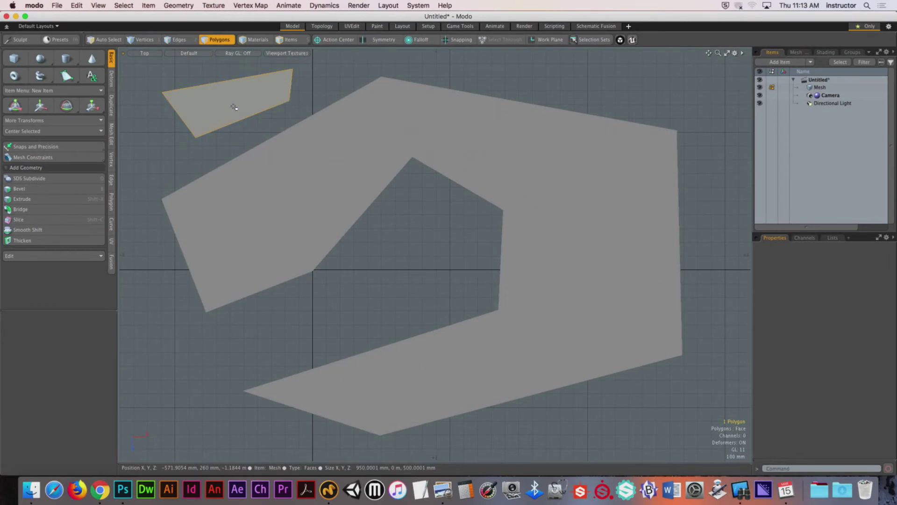
key("Delete")
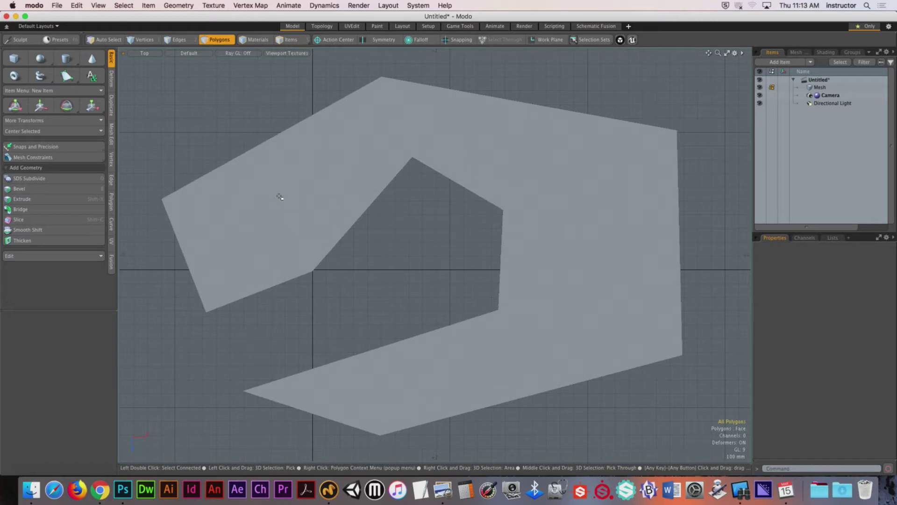
left_click(280, 197)
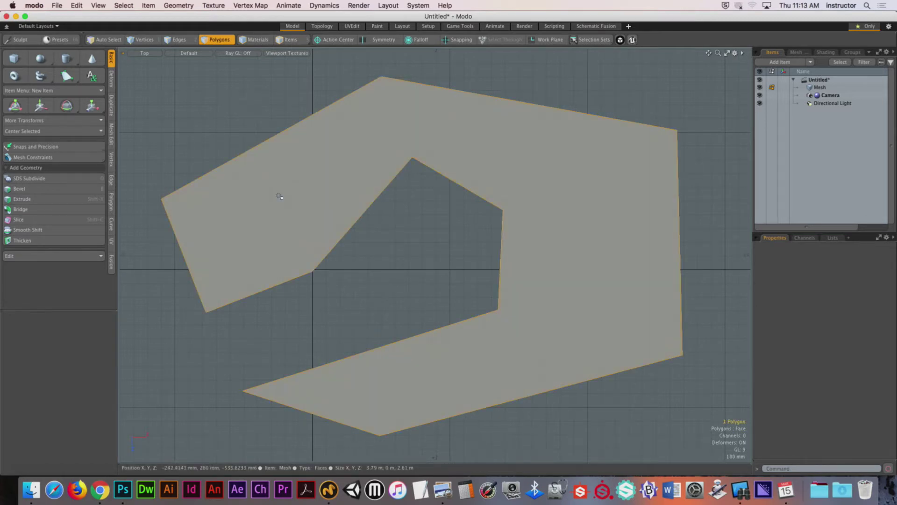
key("Delete")
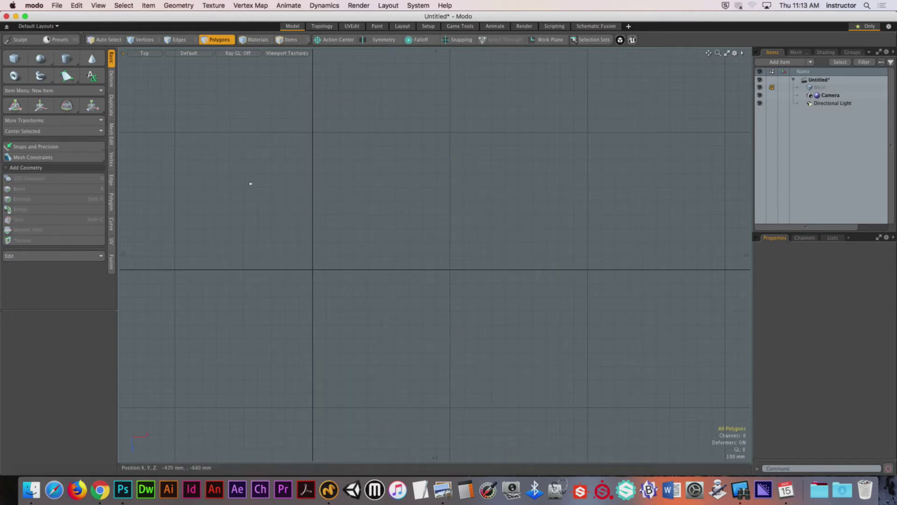
Step: Start a floor-plan polygon with the Pen tool, placing four points that run right from the Z axis, step down, and continue right
left_click(66, 75)
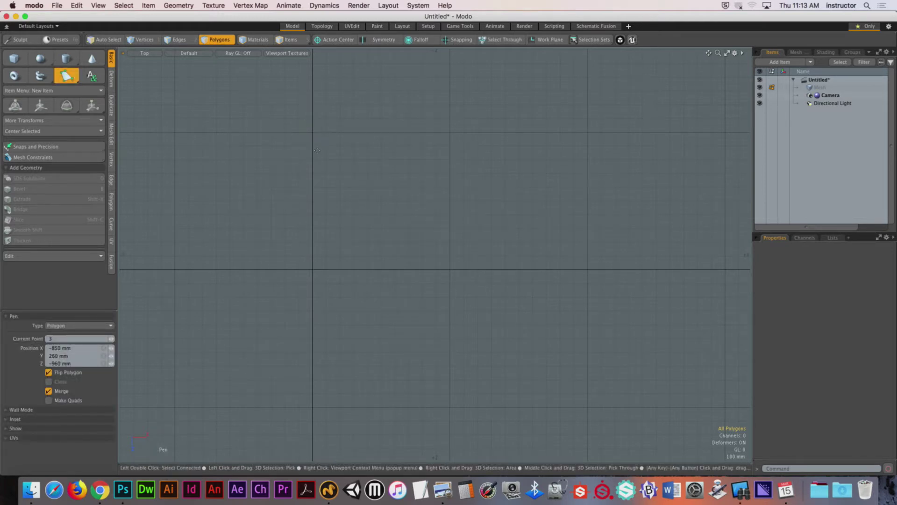
left_click(312, 112)
left_click_drag(488, 113, 493, 113)
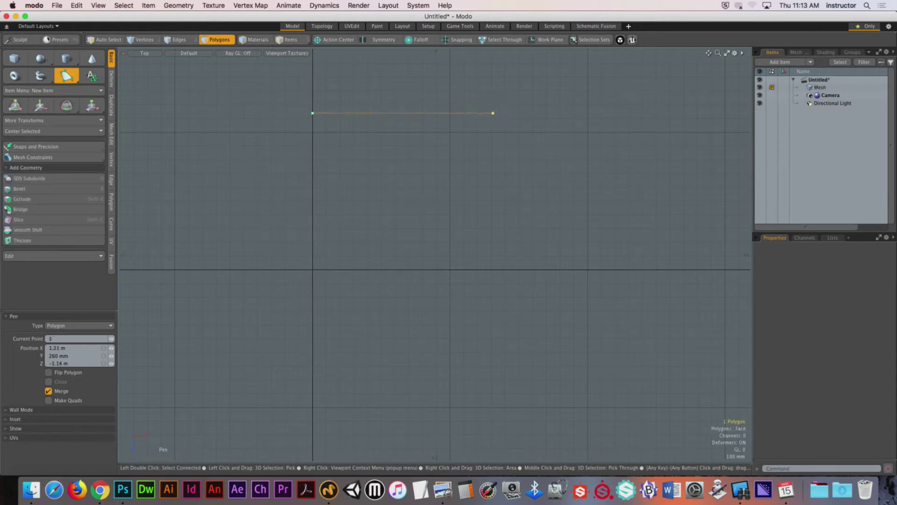
left_click_drag(494, 211, 491, 211)
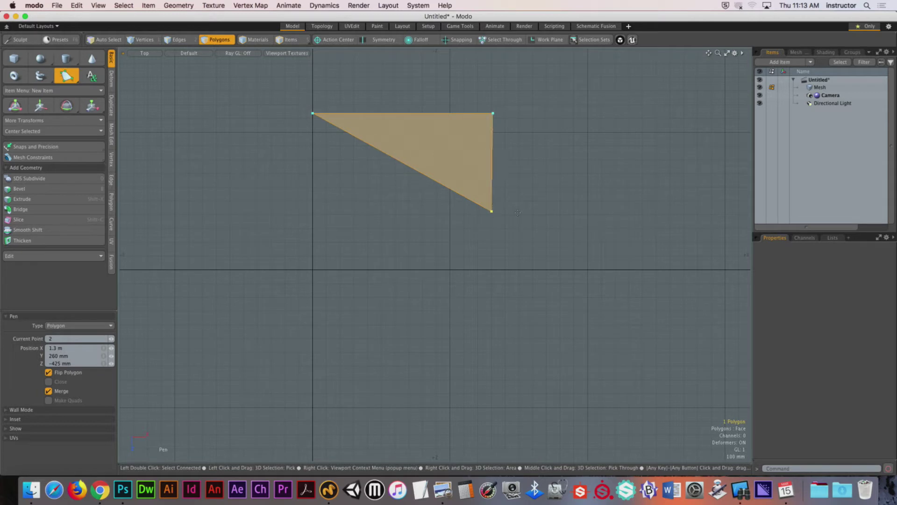
left_click(708, 226)
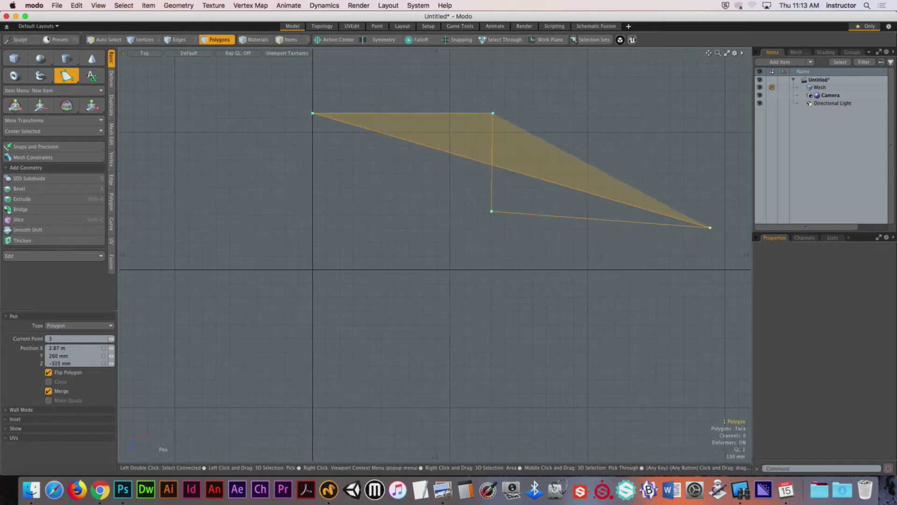
Step: Continue the floor-plan outline down its right side, adding points that form two small rectangular notches in the wall
scroll(703, 227, "down", 2)
left_click_drag(673, 232, 538, 181, "alt+shift")
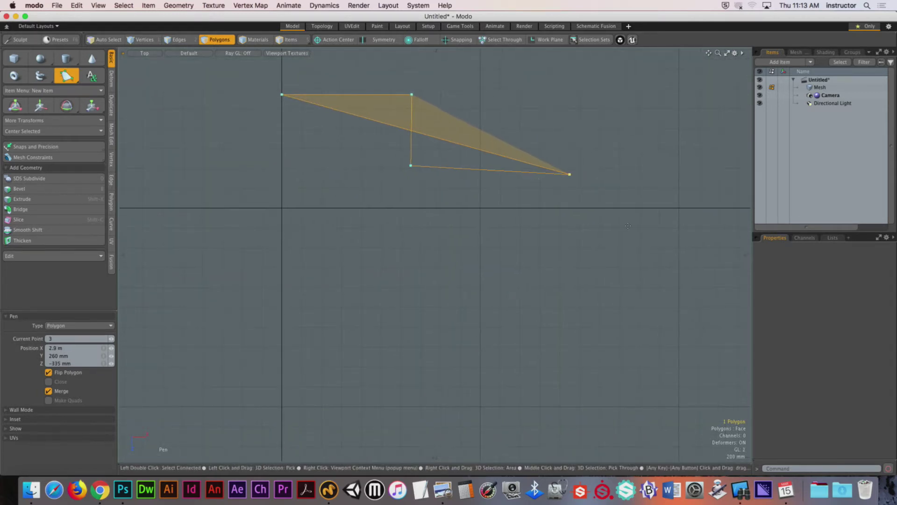
left_click(572, 232)
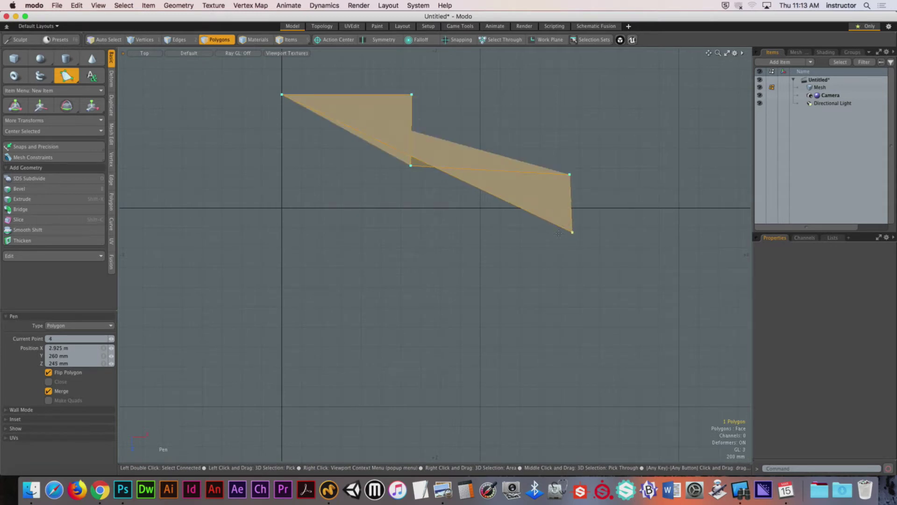
left_click(559, 232)
left_click(559, 251)
left_click(580, 256)
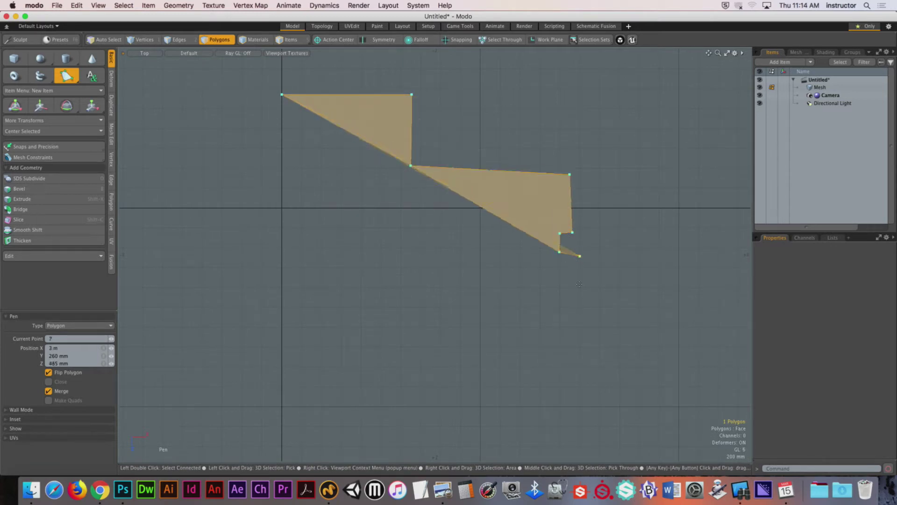
left_click(579, 299)
left_click(557, 304)
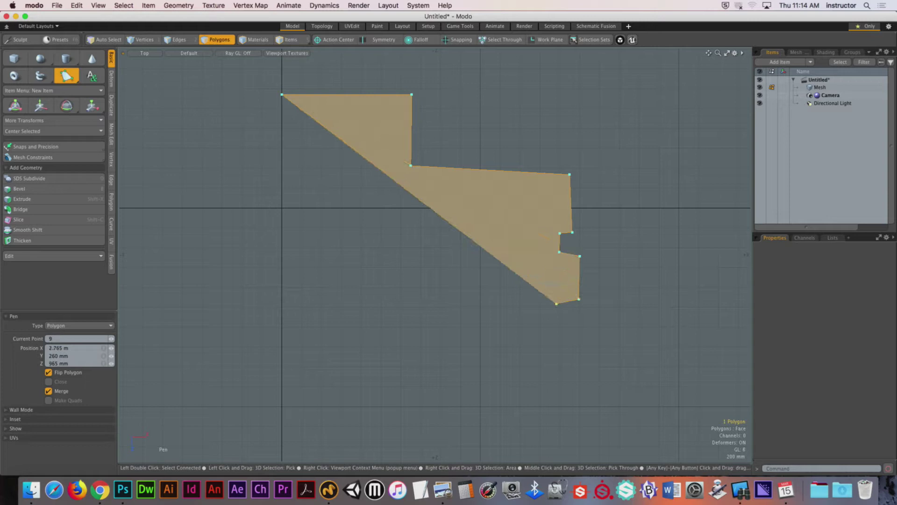
left_click(559, 328)
left_click(579, 328)
Step: Place the lower-right and lower-left corner points to complete the thirteen-point floor-plan outline
left_click_drag(558, 371, 564, 327, "alt+shift")
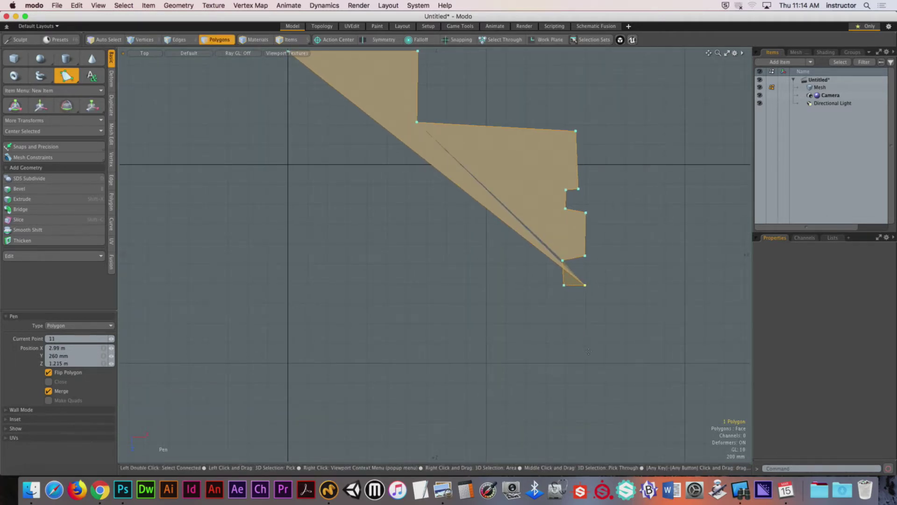
left_click(588, 351)
left_click(224, 362)
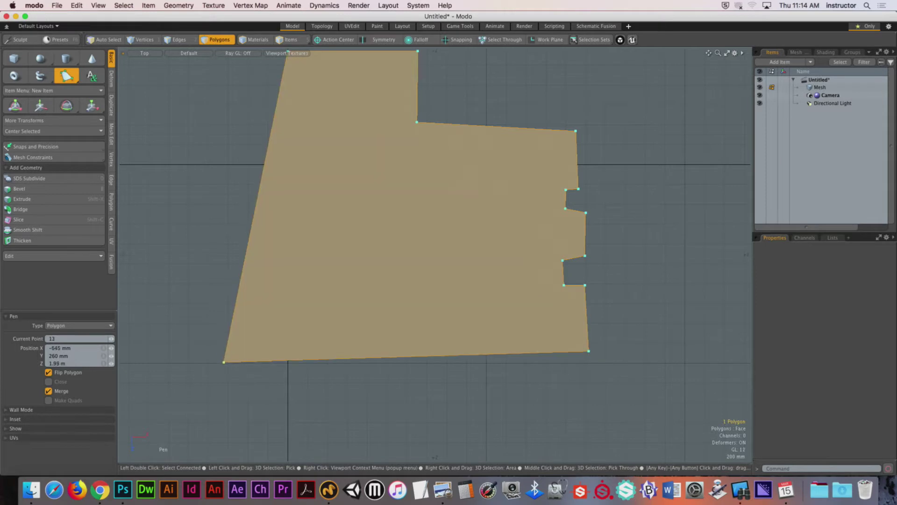
Step: Move the lower-left corner point to about X -20 mm, Z 1.9 m to straighten the left wall, and finish the polygon
left_click_drag(270, 285, 310, 380, "alt+shift")
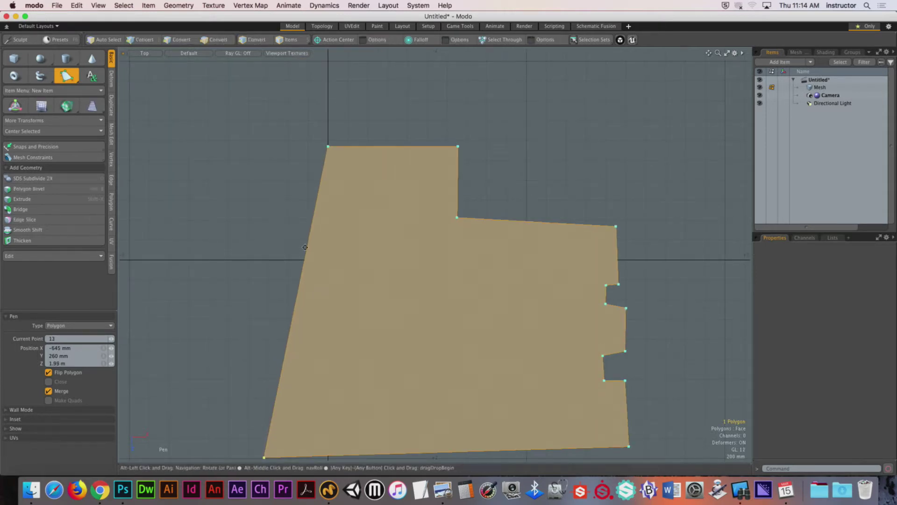
left_click_drag(313, 285, 285, 187, "alt+shift")
left_click_drag(235, 359, 299, 351)
left_click_drag(313, 308, 287, 321, "alt+shift")
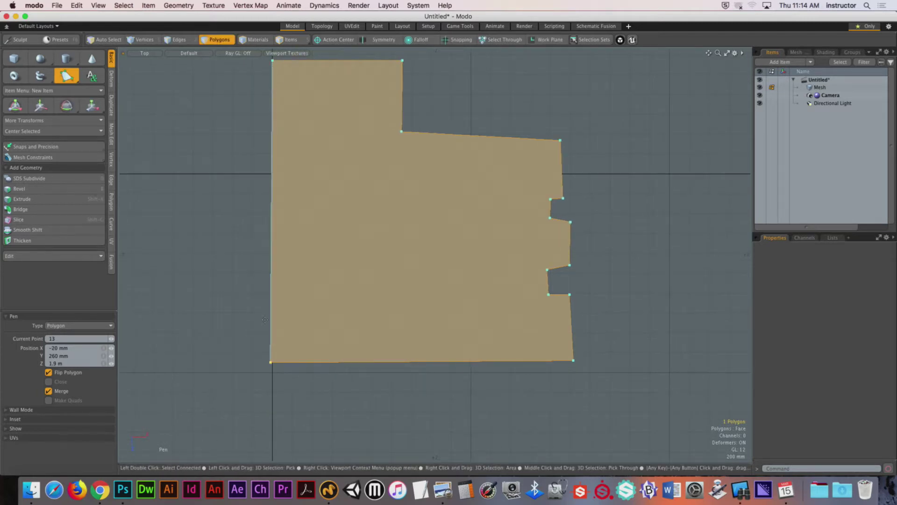
key("space")
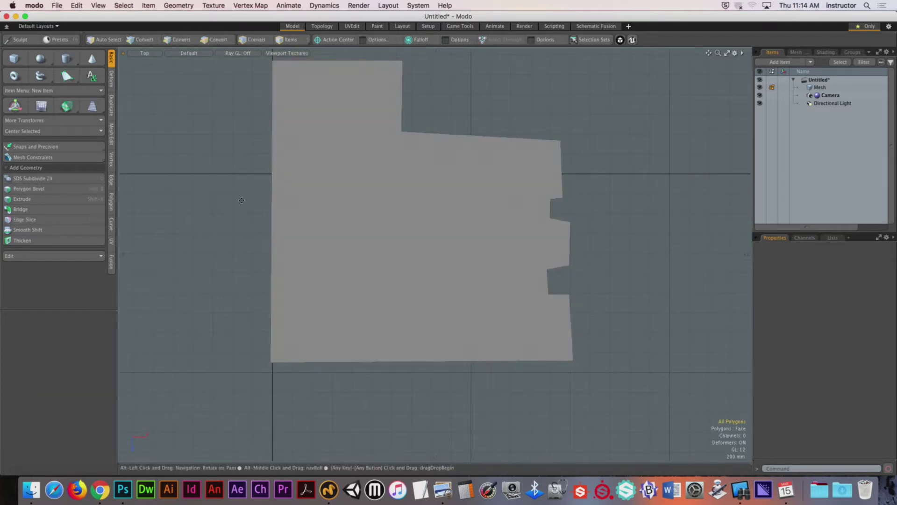
Step: Extrude the floor-plan polygon upward by about 1.565 m to form a solid block
scroll(294, 308, "down", 1)
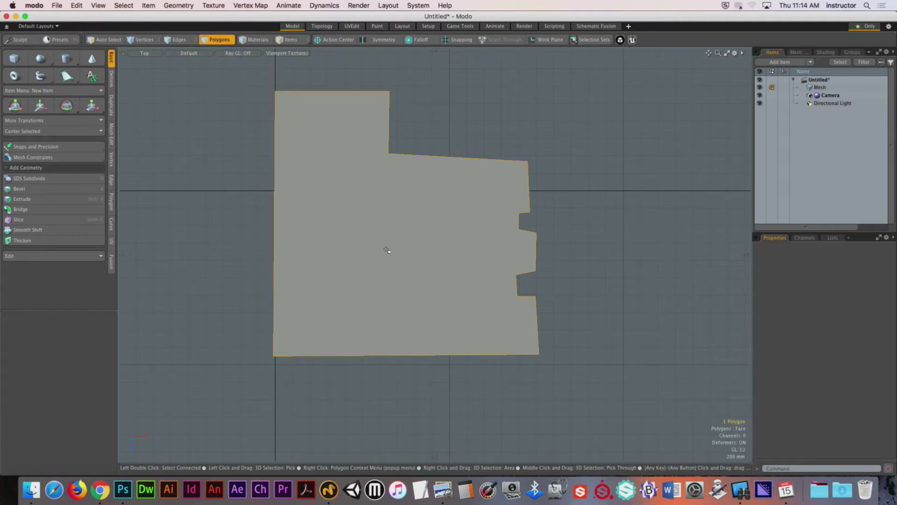
left_click_drag(430, 244, 434, 141, "alt")
key("shift+x")
left_click(405, 231)
left_click_drag(445, 184, 438, 220, "alt")
left_click_drag(436, 167, 435, 97)
key("space")
Step: Select the top polygon of the extruded block and delete it to open up the room
left_click(514, 94)
left_click_drag(514, 94, 480, 171, "alt")
left_click(480, 170)
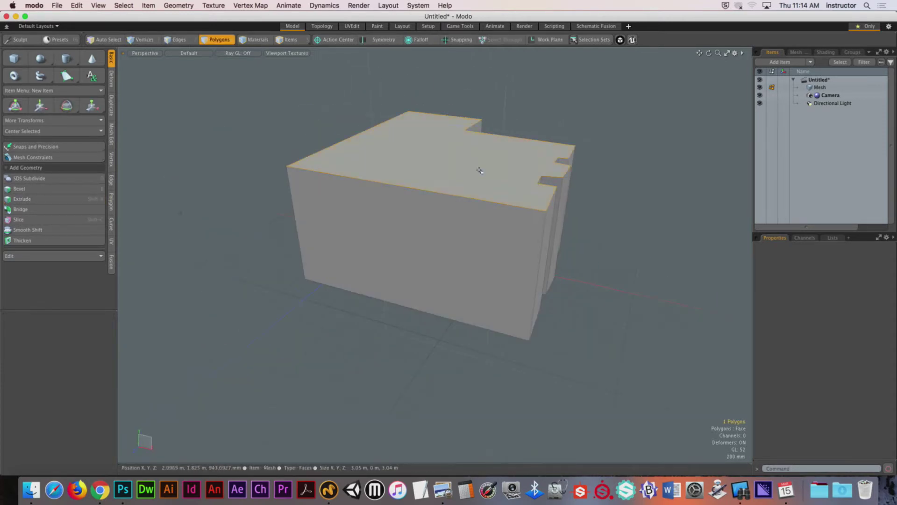
key("Delete")
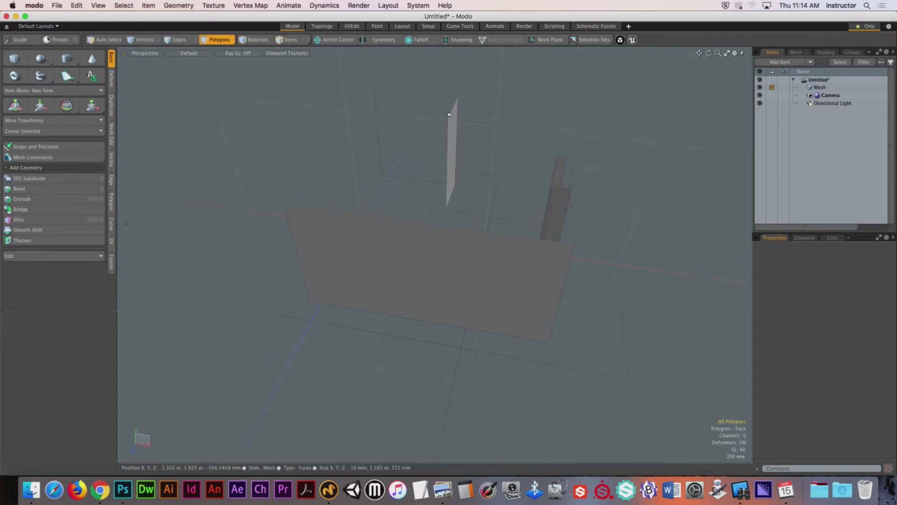
Step: Inspect the open room's interior, and select and delete all of its connected polygons
left_click(508, 94)
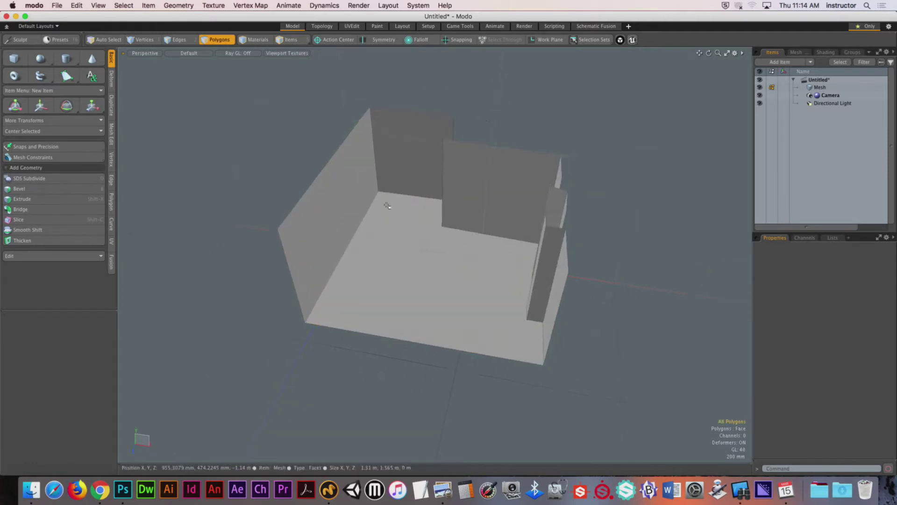
scroll(387, 205, "up", 10)
left_click_drag(387, 205, 389, 245, "alt")
scroll(451, 241, "down", 4)
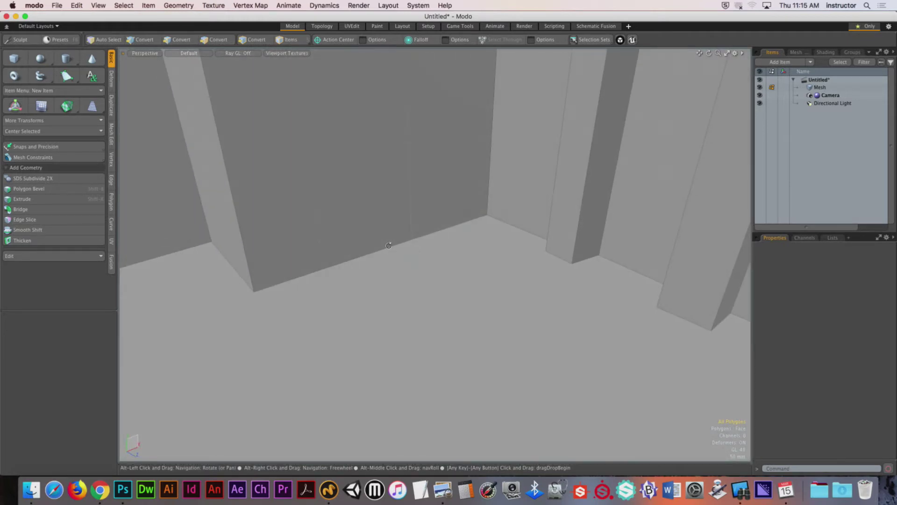
scroll(405, 253, "down", 10)
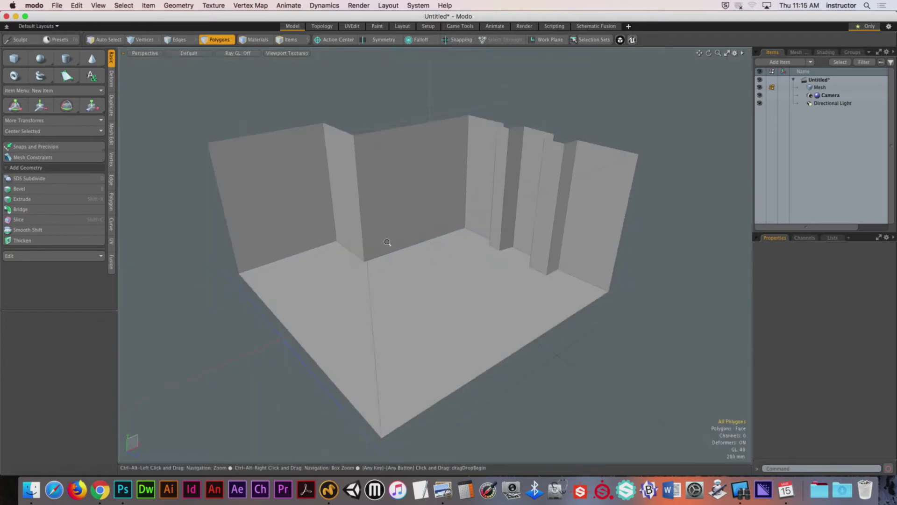
left_click_drag(467, 271, 496, 236, "alt")
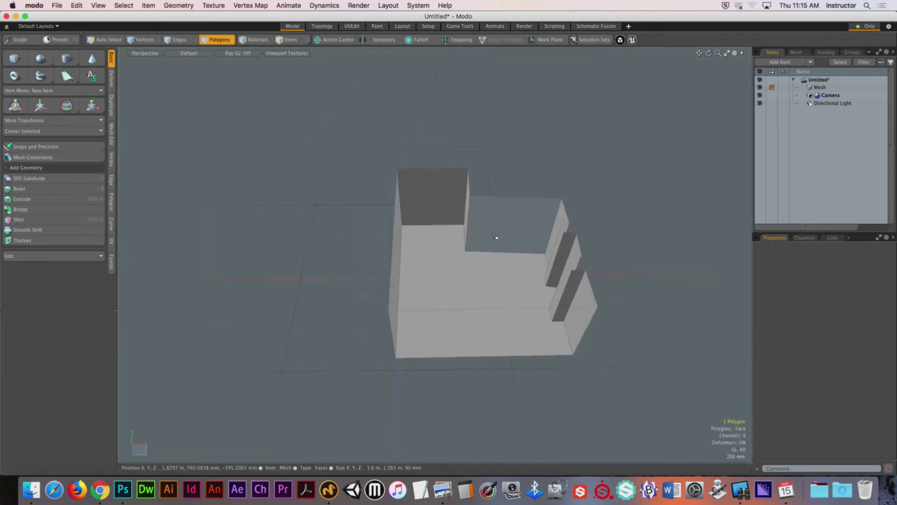
double_click(495, 236)
key("Delete")
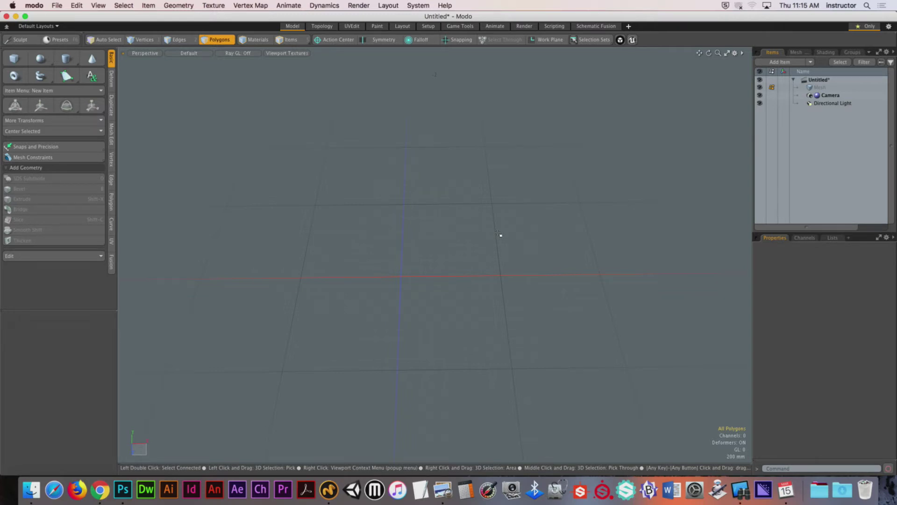
Step: In the top view, set up the Pen tool with Wall Mode set to Inner and an offset of 10 inches
key("ctrl+space")
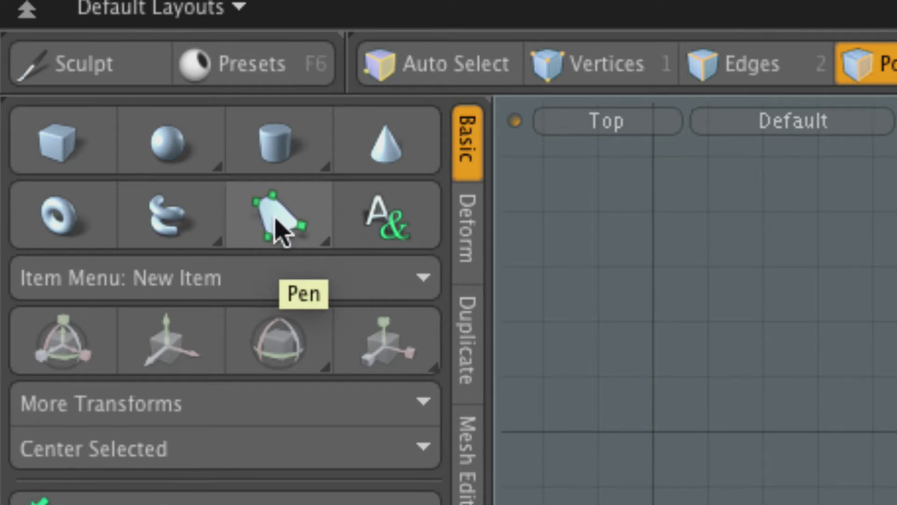
left_click(278, 233)
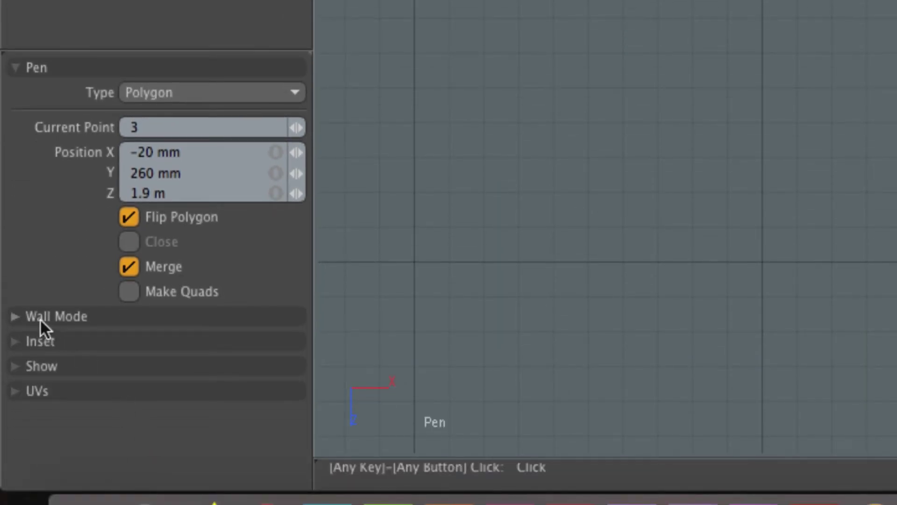
left_click(77, 316)
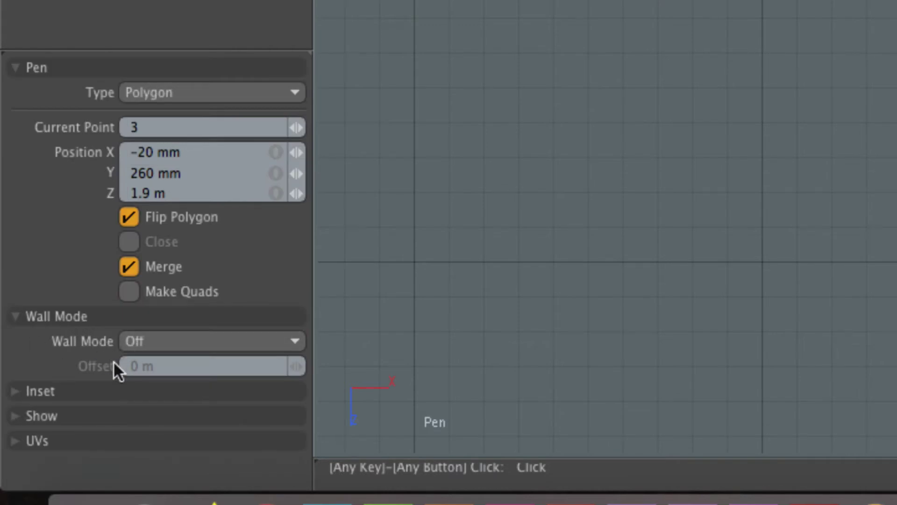
left_click(139, 343)
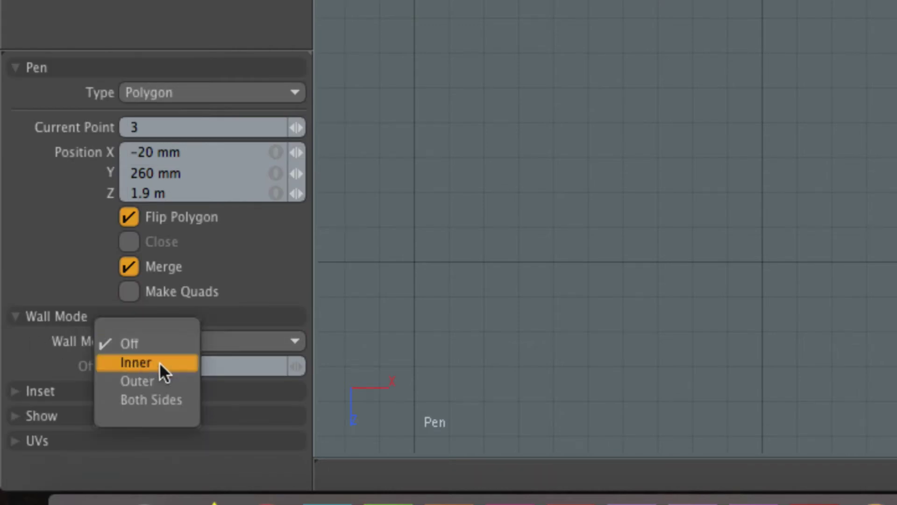
left_click(159, 362)
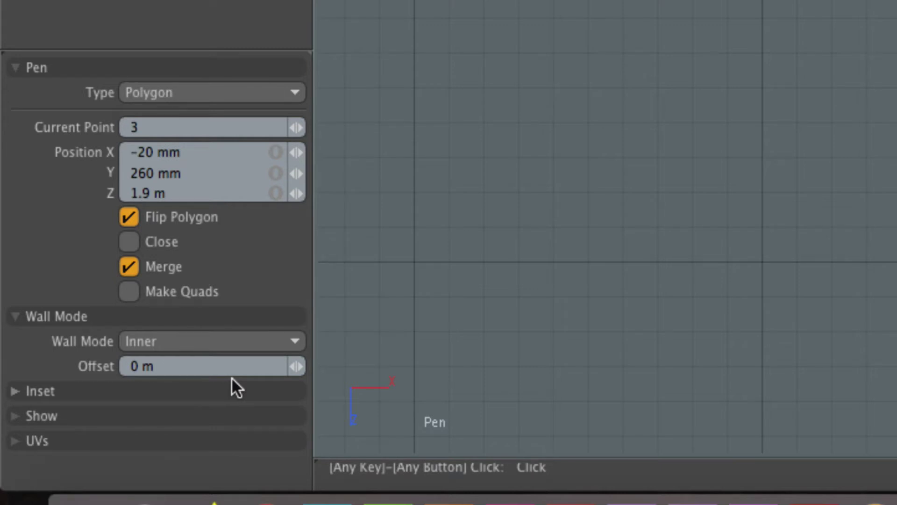
left_click(218, 366)
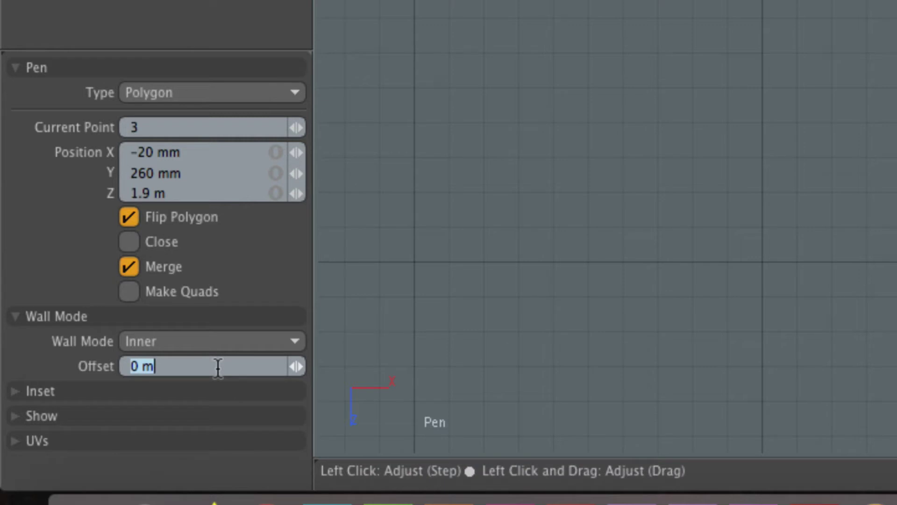
type("10\"")
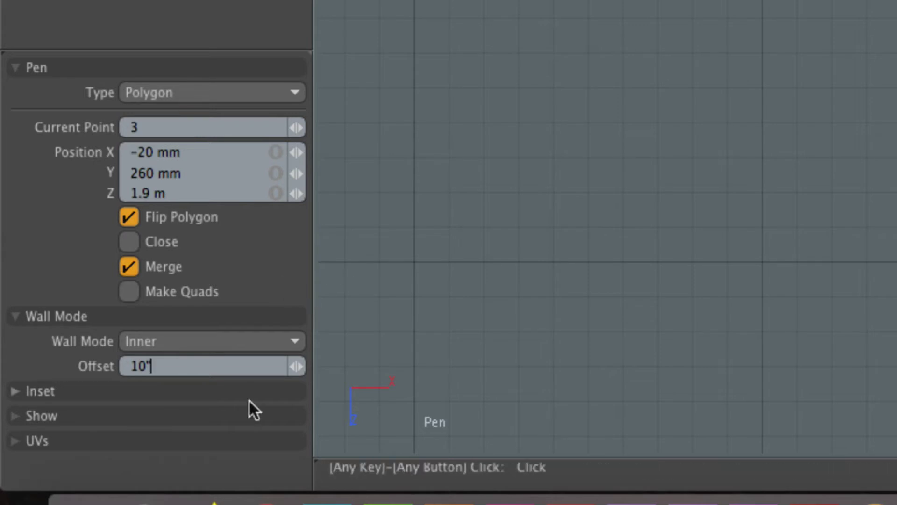
left_click_drag(180, 364, 122, 360)
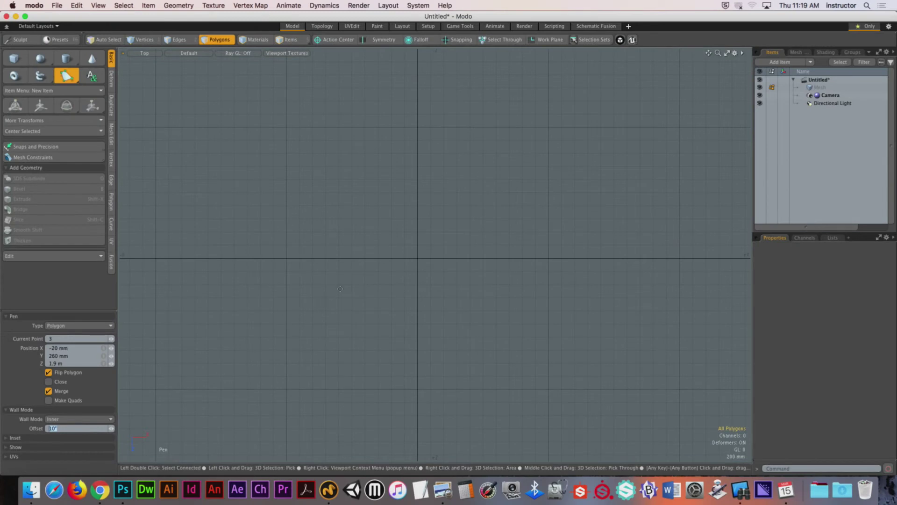
Step: Draw an open, winding wall path of eleven points around the origin with the Pen tool
left_click(256, 291)
left_click(591, 97)
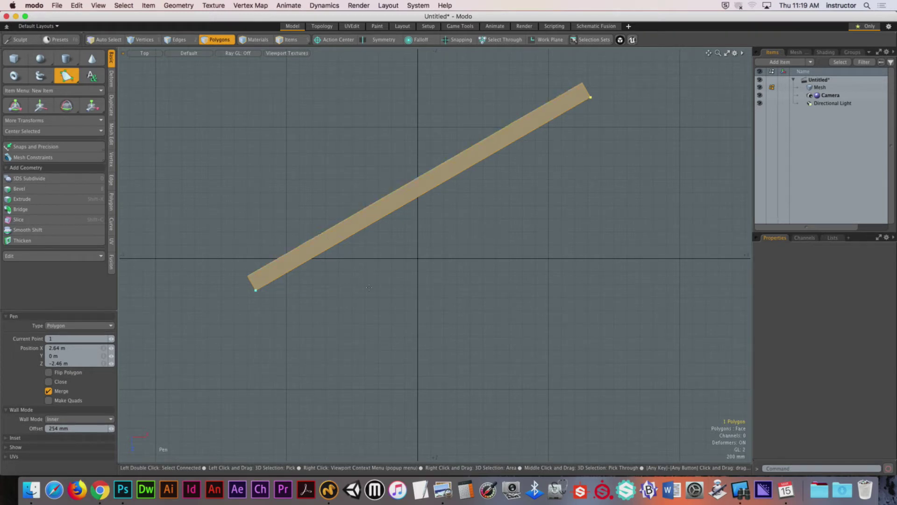
left_click(708, 305)
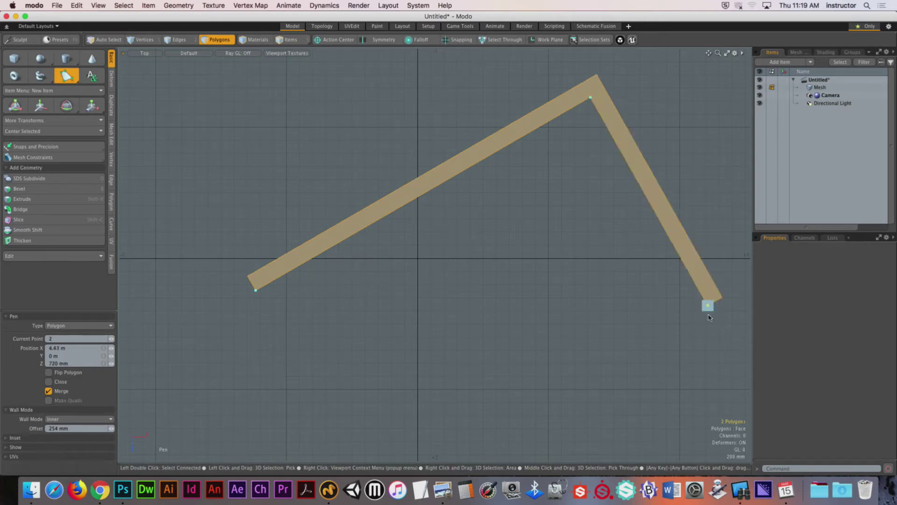
left_click(695, 396)
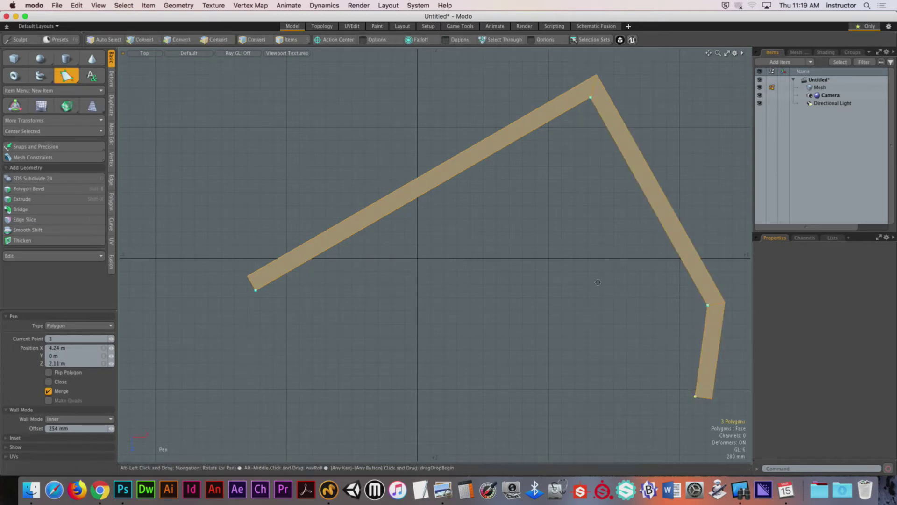
left_click_drag(598, 282, 536, 246, "ctrl+alt")
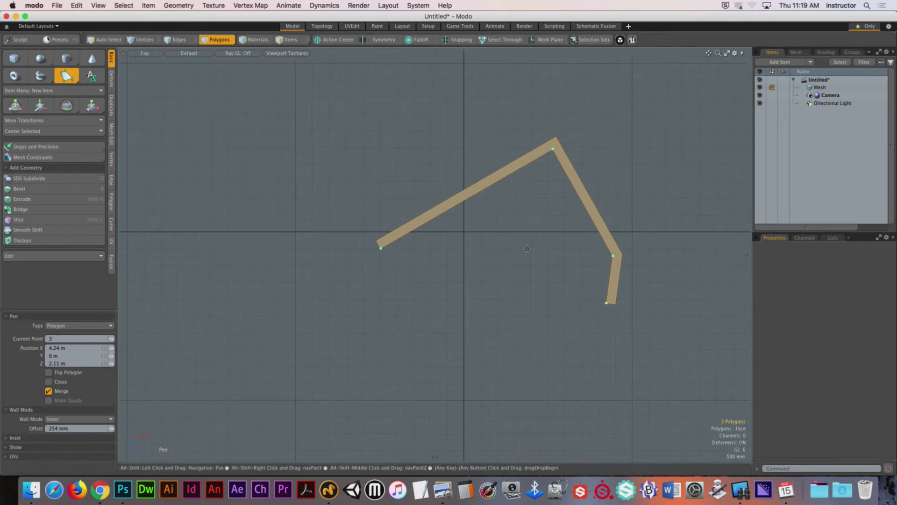
left_click(552, 363)
left_click(371, 377)
left_click(454, 289)
left_click(570, 278)
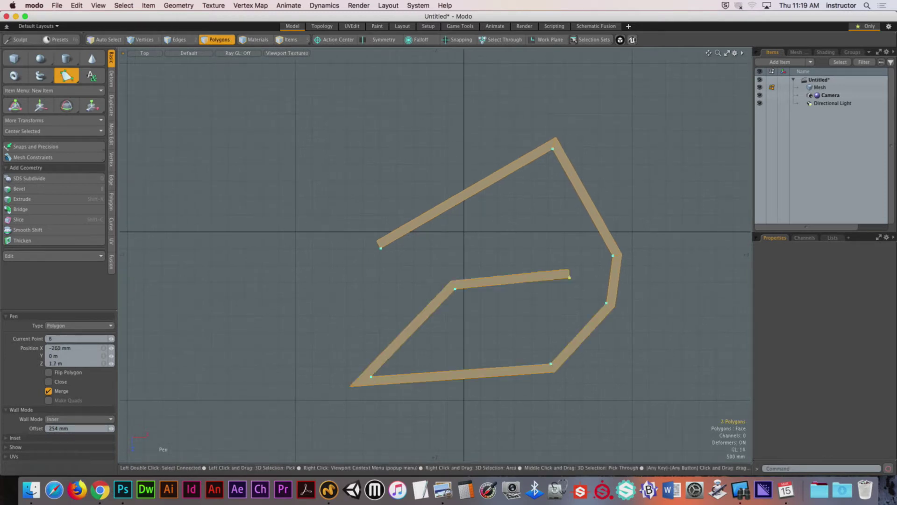
left_click(540, 218)
left_click(470, 236)
left_click(409, 279)
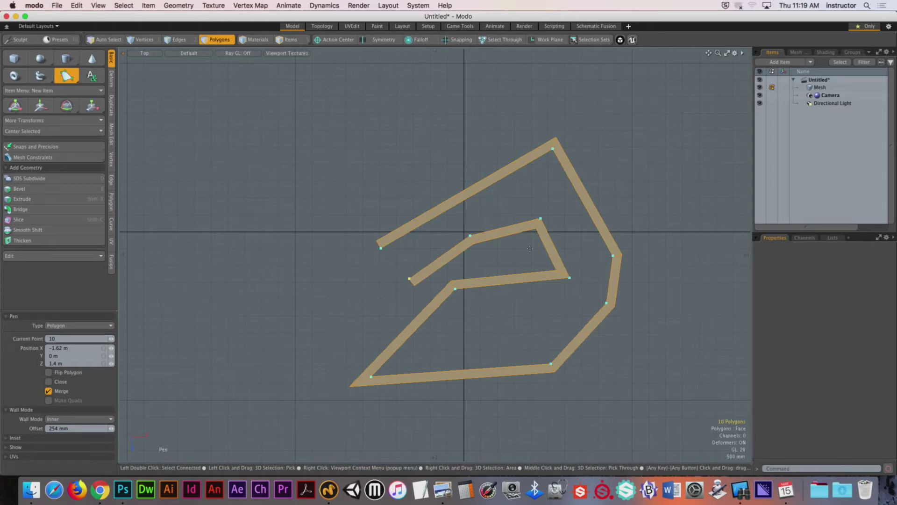
Step: Raise the wall's upper corner point and move its starting point to about X -4.83 m, Z -2.37 m
left_click_drag(525, 198, 465, 208, "alt+shift")
left_click_drag(464, 208, 481, 208, "ctrl+alt")
left_click_drag(482, 208, 489, 188, "alt+shift")
left_click_drag(528, 85, 518, 51)
left_click_drag(495, 131, 285, 126, "ctrl+alt")
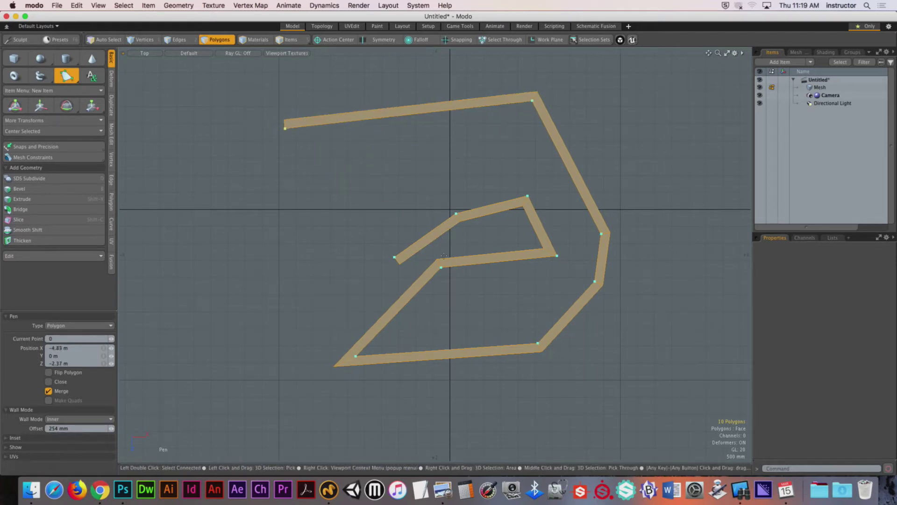
Step: Reposition the wall's last three points, with the end at about X -5.88 m, Z -520 mm and the third-last at X 1.66 m, Z -1.54 m
left_click_drag(394, 257, 249, 192)
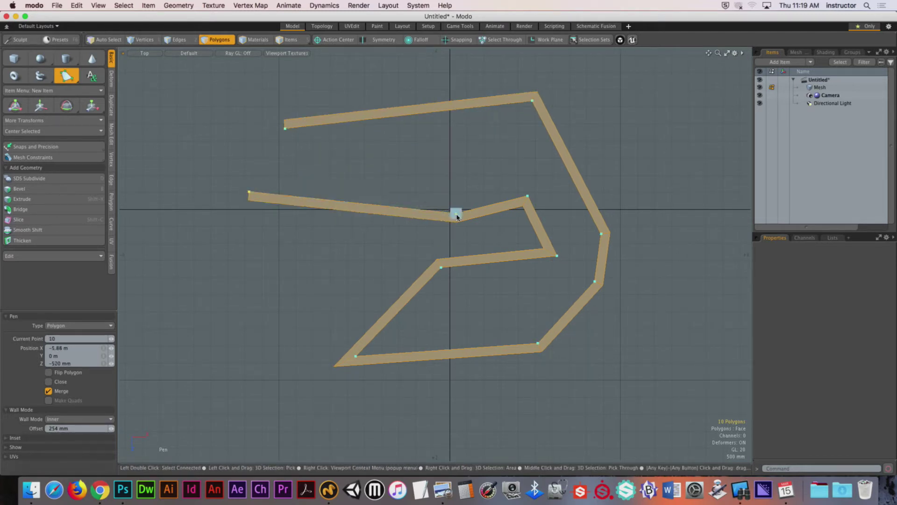
left_click_drag(456, 213, 284, 243)
left_click_drag(525, 200, 507, 158)
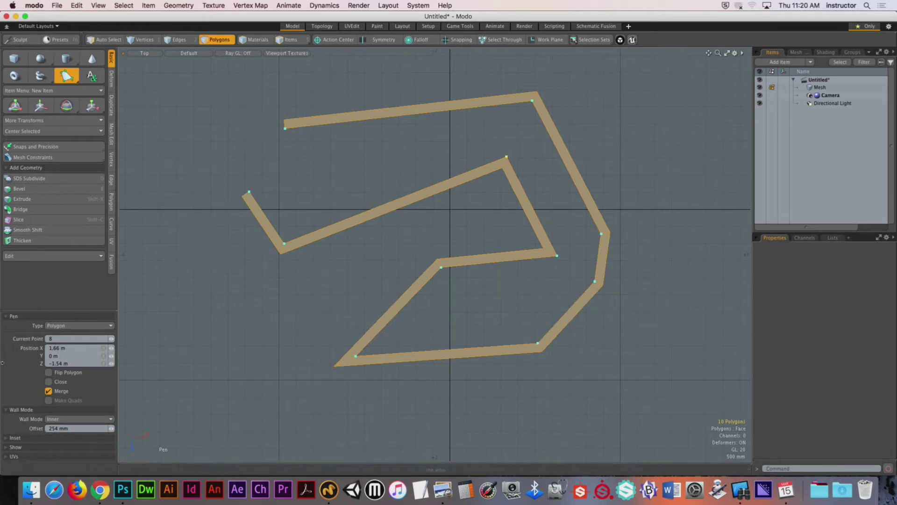
Step: Set the wall offset to 12 inches
key("ctrl")
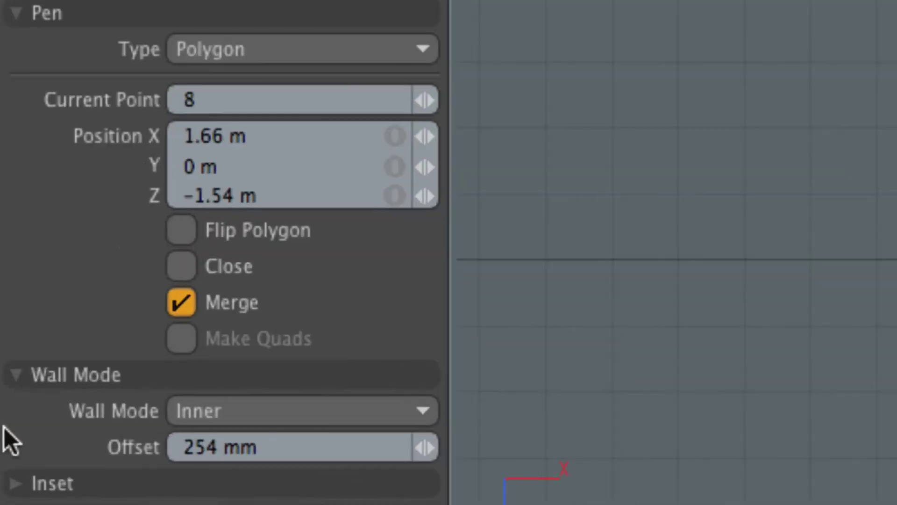
left_click(287, 446)
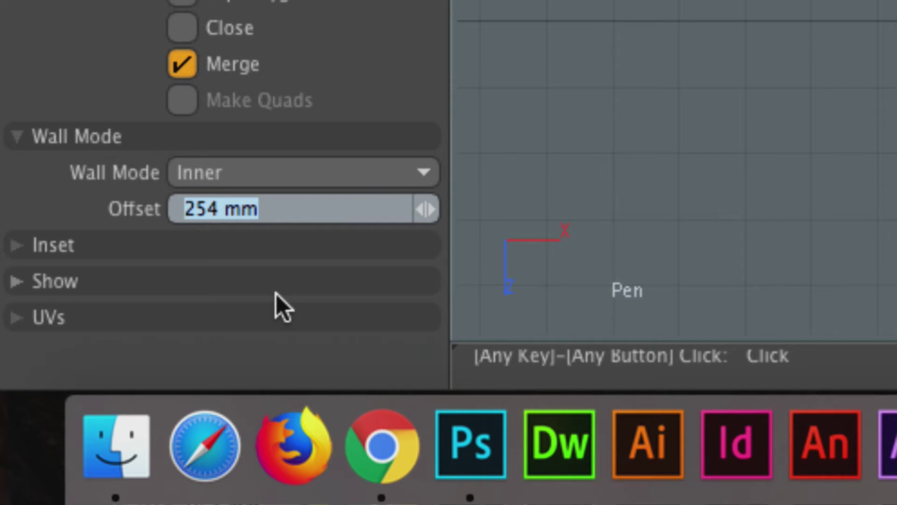
type("12'")
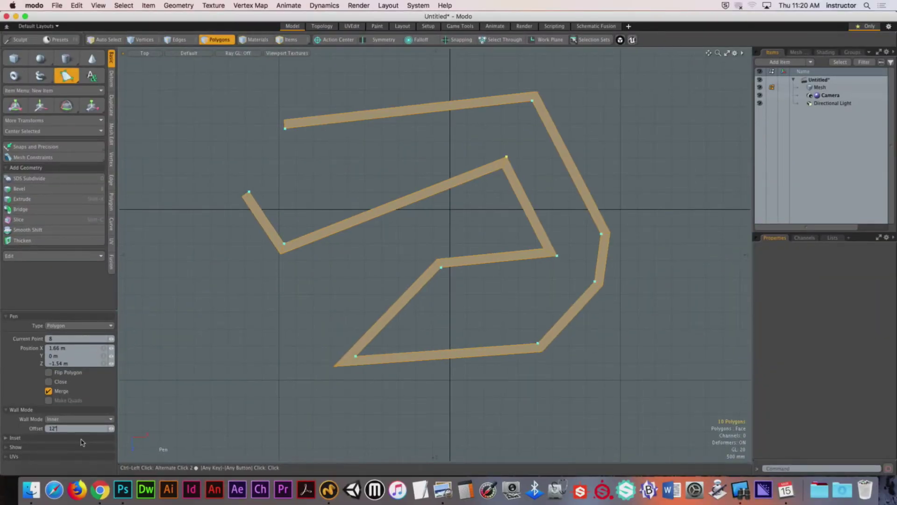
key("Return")
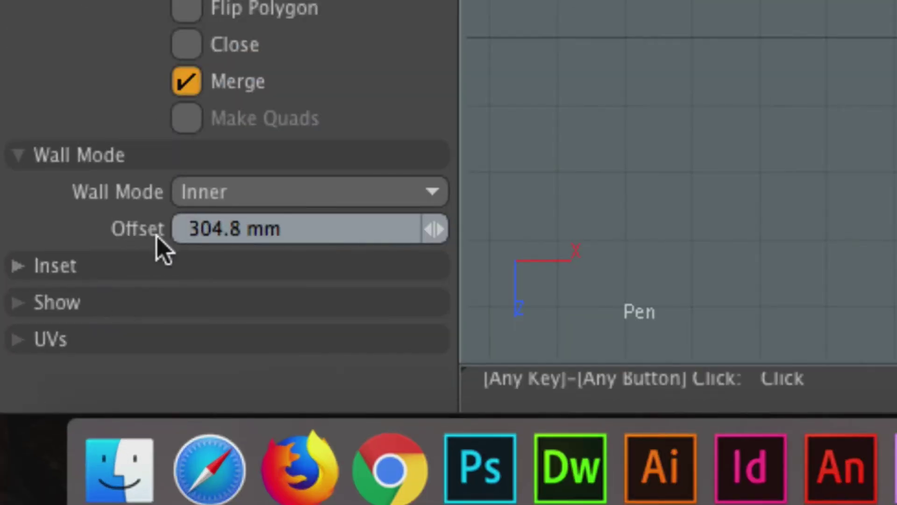
Step: Try the Outer and Both Sides wall modes on the drawn path, and return it to Inner
left_click(210, 194)
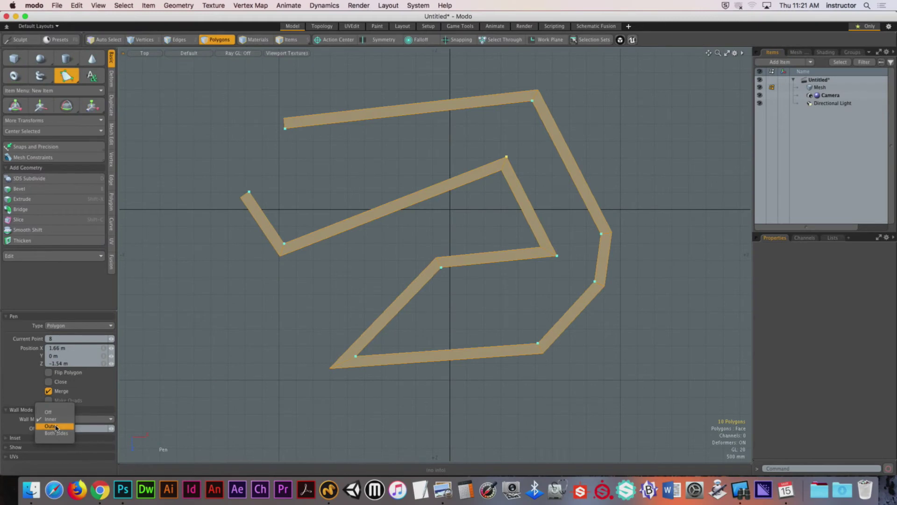
left_click(56, 426)
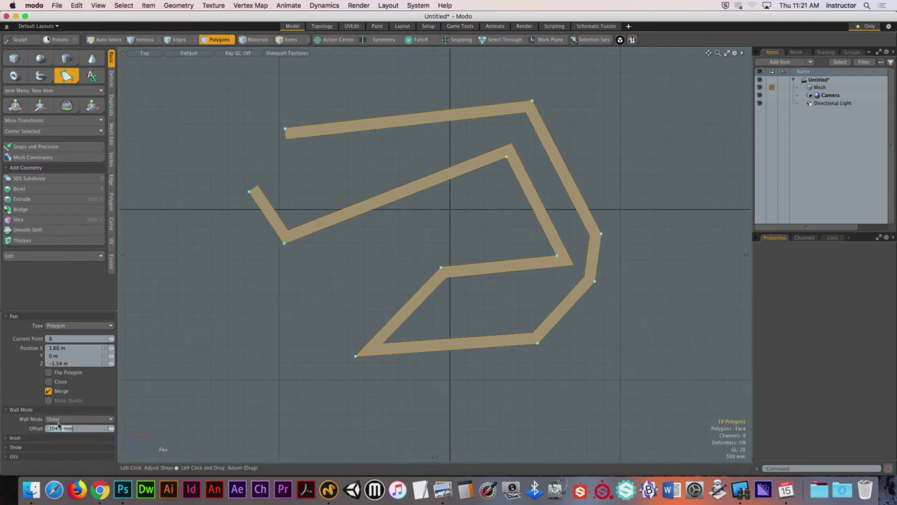
left_click(56, 420)
left_click(64, 427)
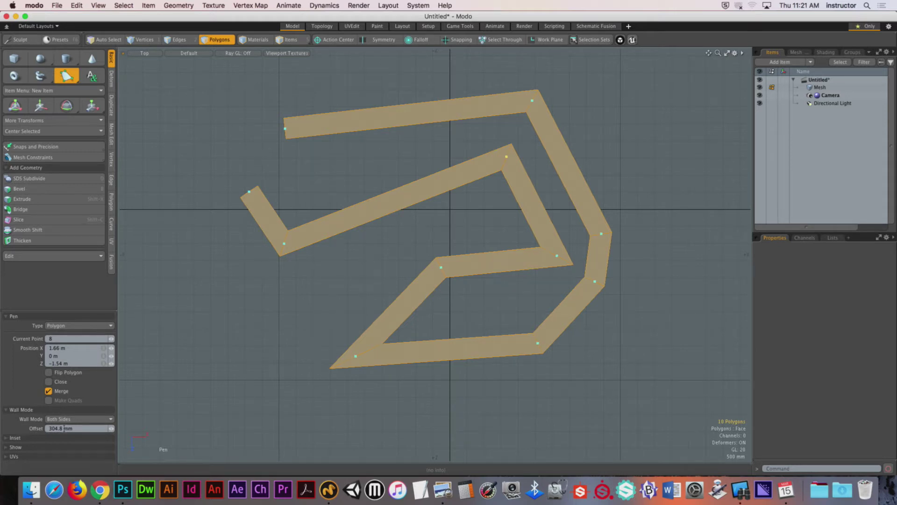
left_click(50, 418)
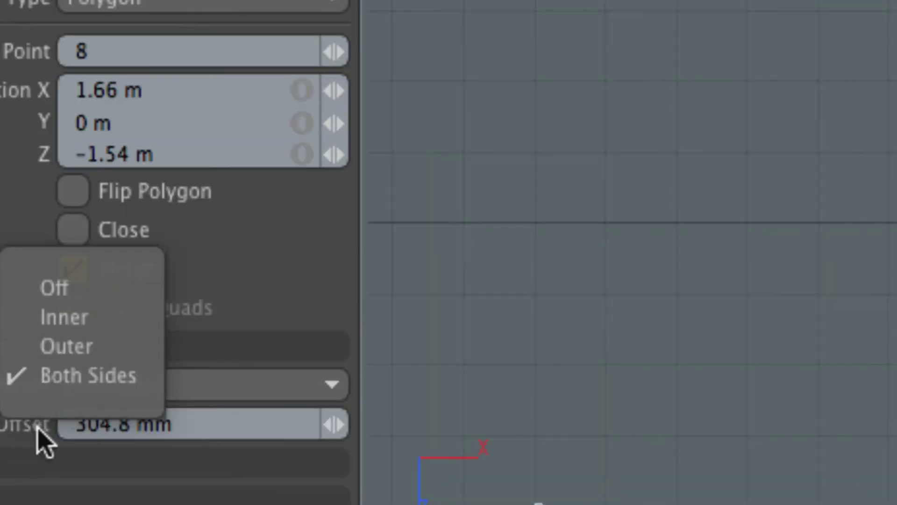
left_click(66, 320)
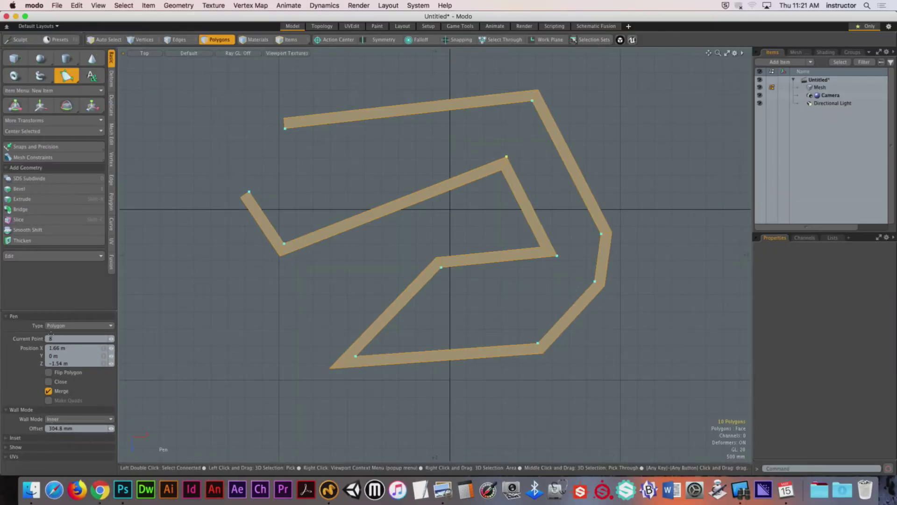
Step: Close the wall path into a loop, place its last point at about X -6.76 m, Z -740 mm, and finish the Pen tool
left_click_drag(249, 194, 220, 188)
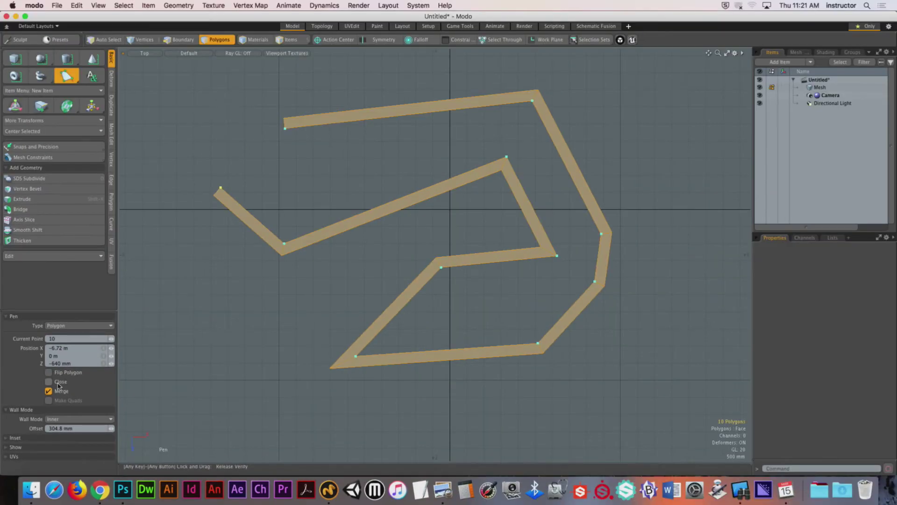
left_click(141, 209)
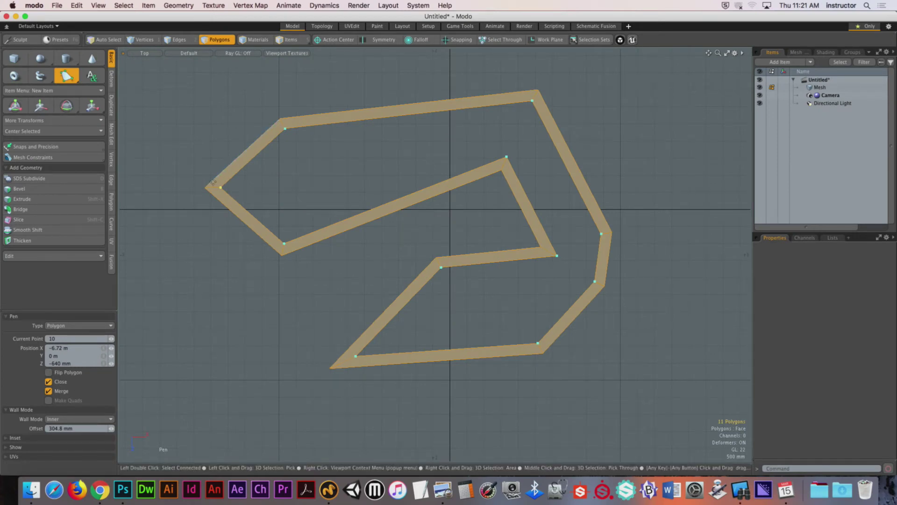
left_click_drag(222, 189, 221, 186)
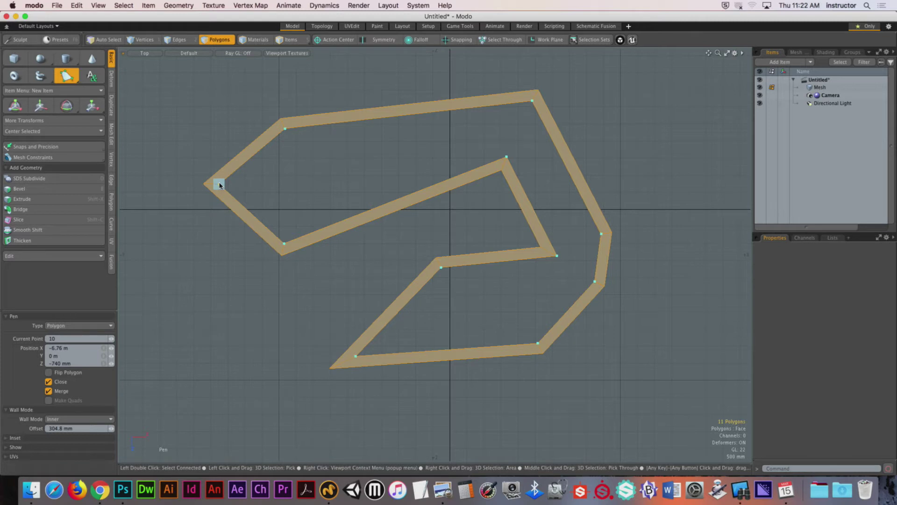
key("space")
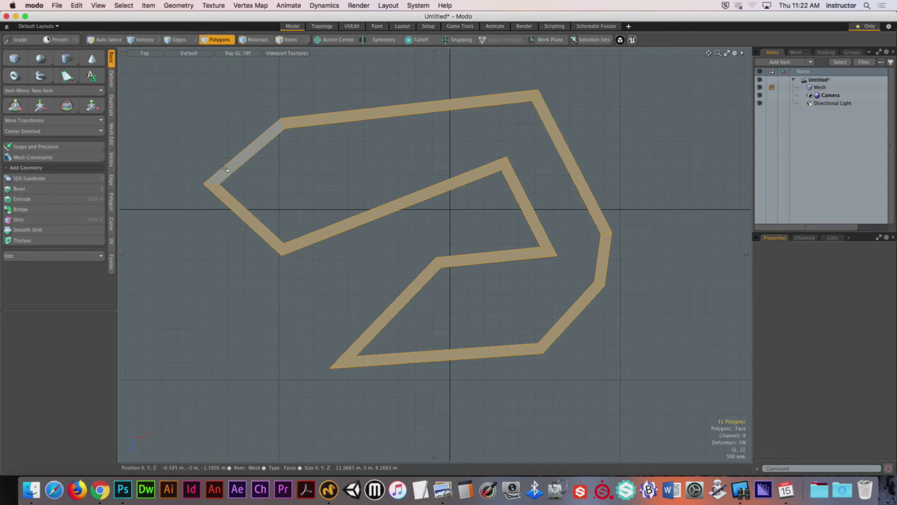
Step: Select the mitre edge at the wall's upper-left corner and move it up and to the right to reshape the plan
left_click_drag(356, 177, 374, 185, "alt+shift")
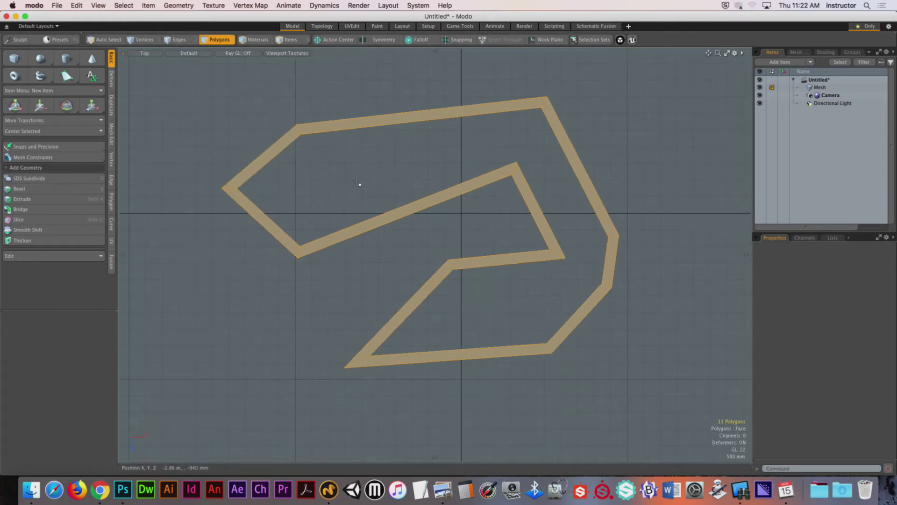
key("2")
left_click(324, 150)
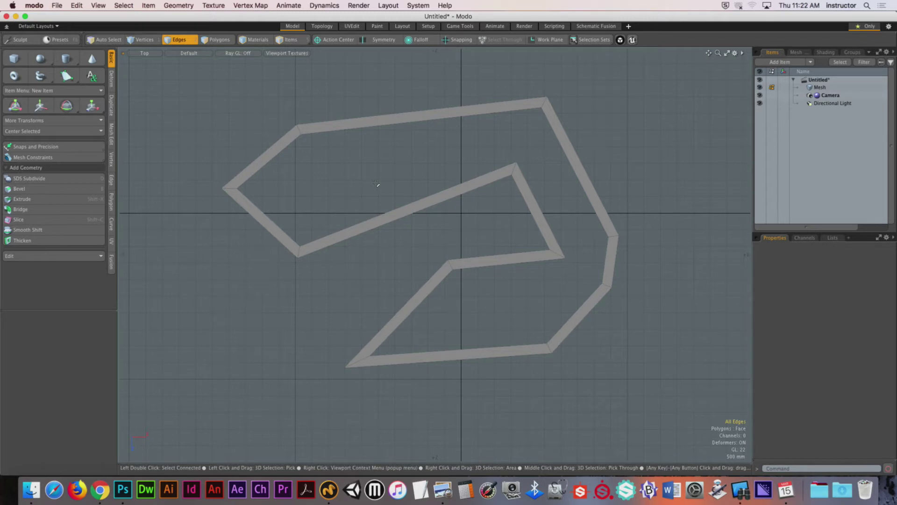
left_click(314, 164)
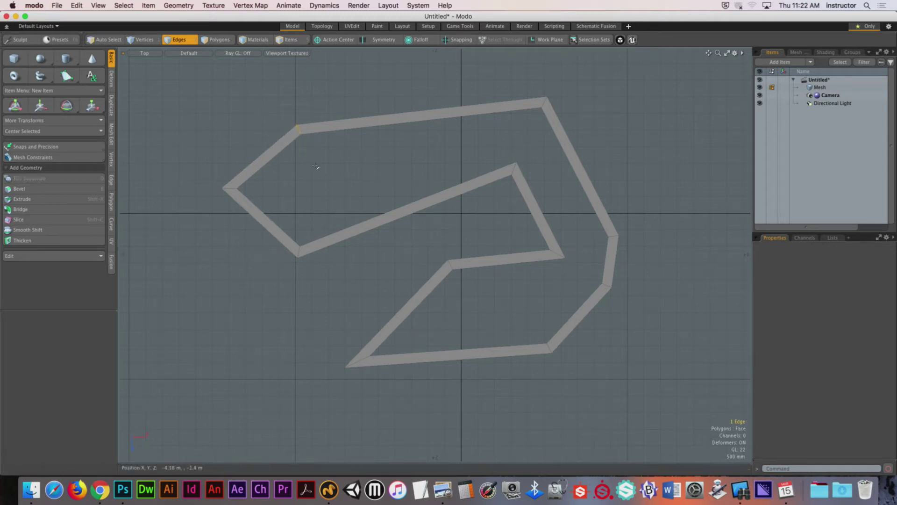
key("w")
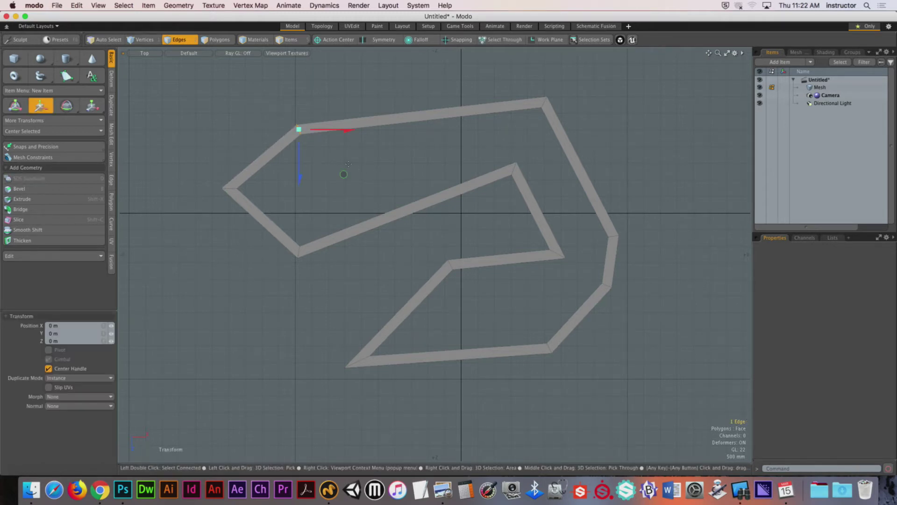
left_click_drag(344, 174, 392, 120)
key("space")
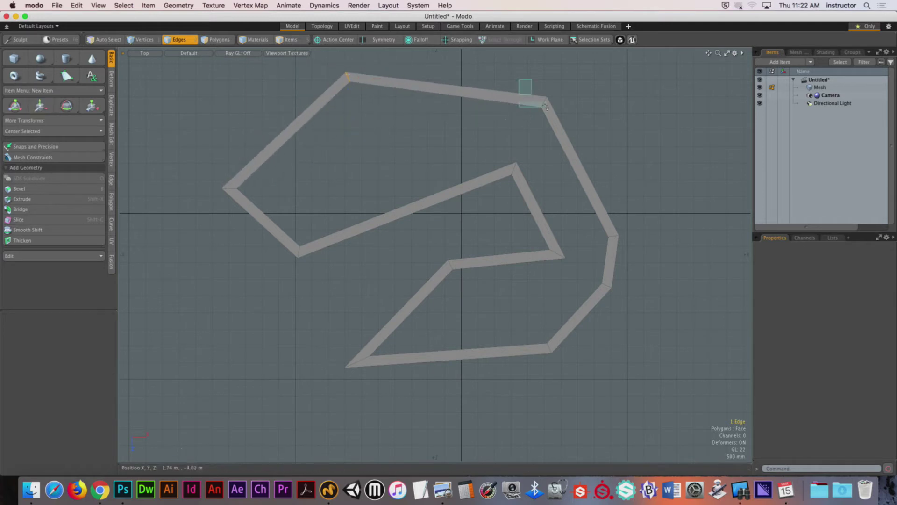
Step: Move the wall's upper-right corner edge up about 1.18 m and slightly left to reshape the plan
key("w")
left_click_drag(587, 146, 583, 110)
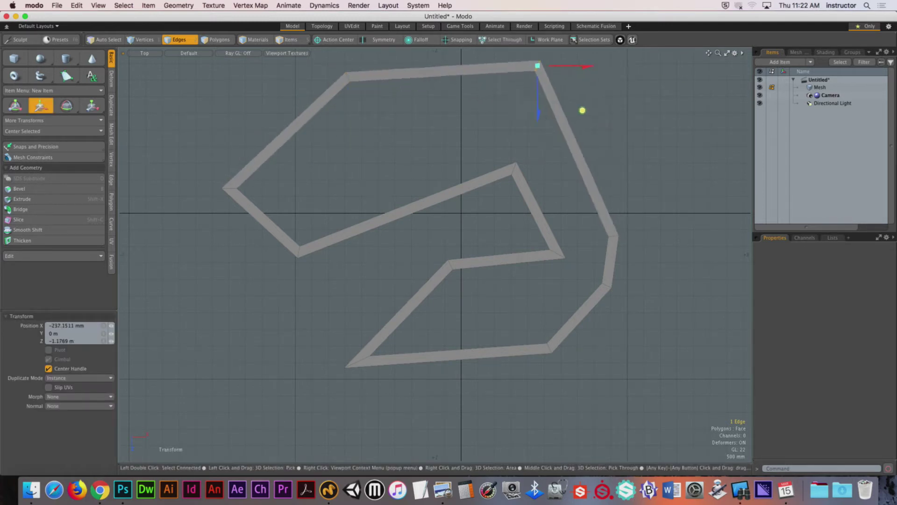
key("space")
Step: In the Perspective view, try raising one long edge of the diagonal inner wall about 1.18 m along Y
key("ctrl+space")
left_click(541, 146)
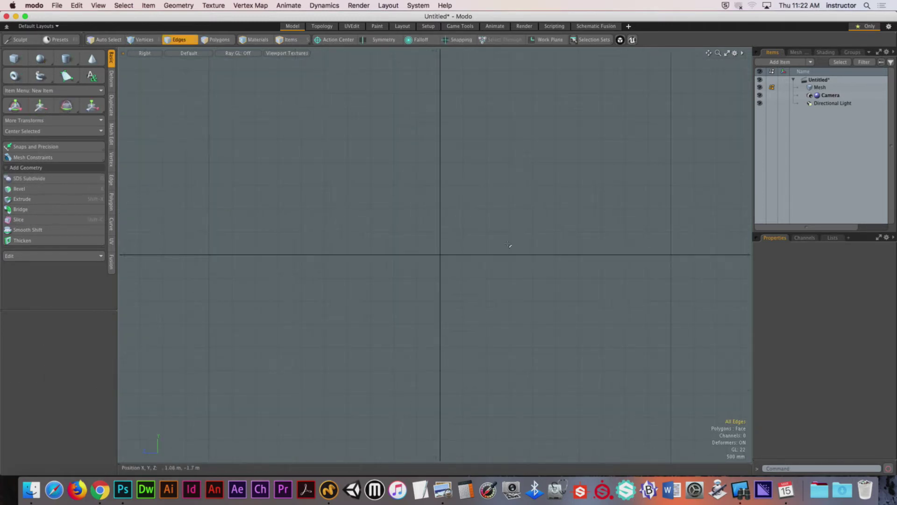
left_click_drag(554, 219, 504, 291, "alt")
left_click(504, 291)
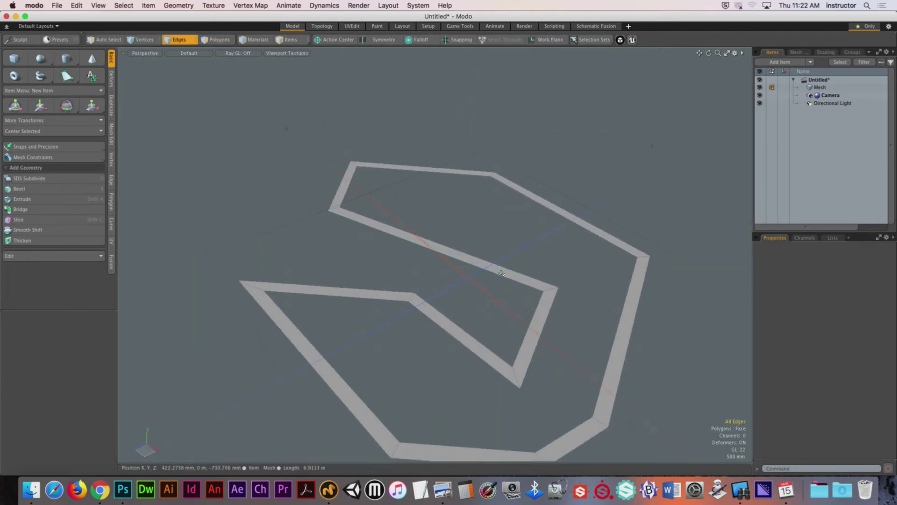
key("w")
left_click_drag(422, 220, 423, 195)
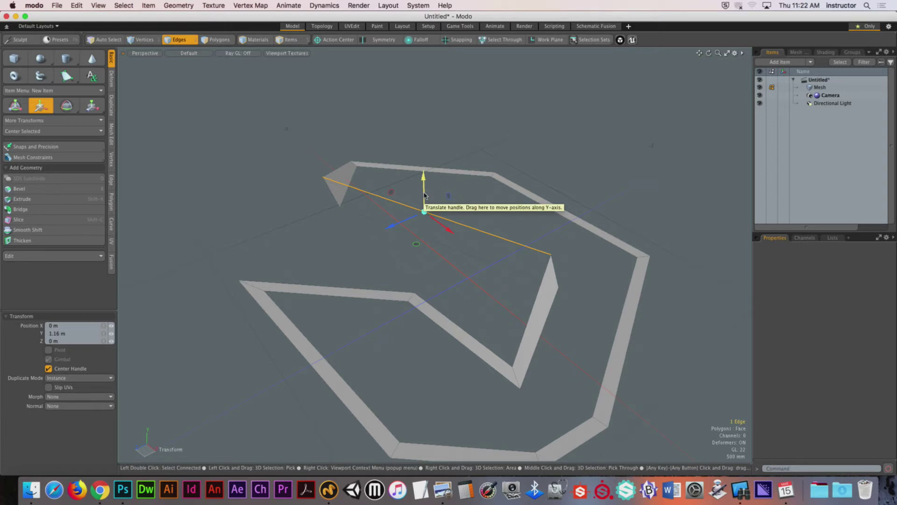
key("super+z")
key("super+z")
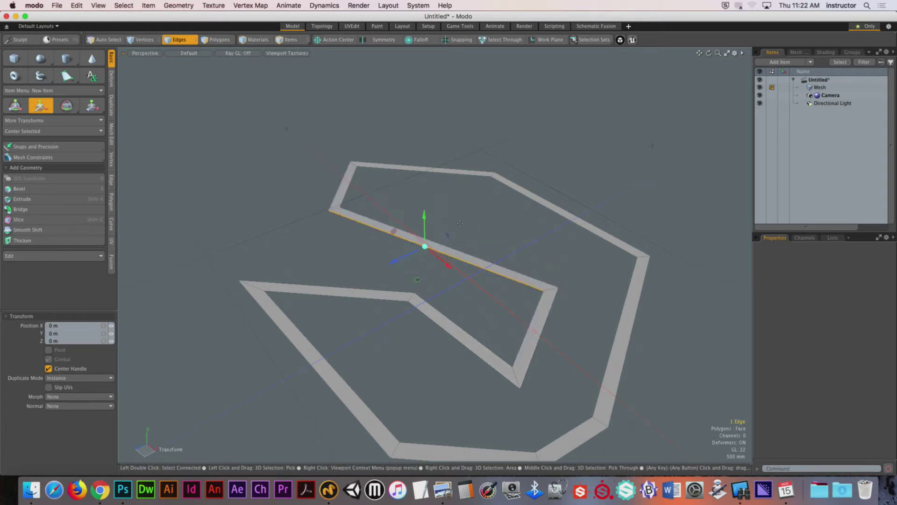
Step: Select all the connected polygons of the wall loop and delete them
left_click_drag(445, 221, 489, 253, "alt")
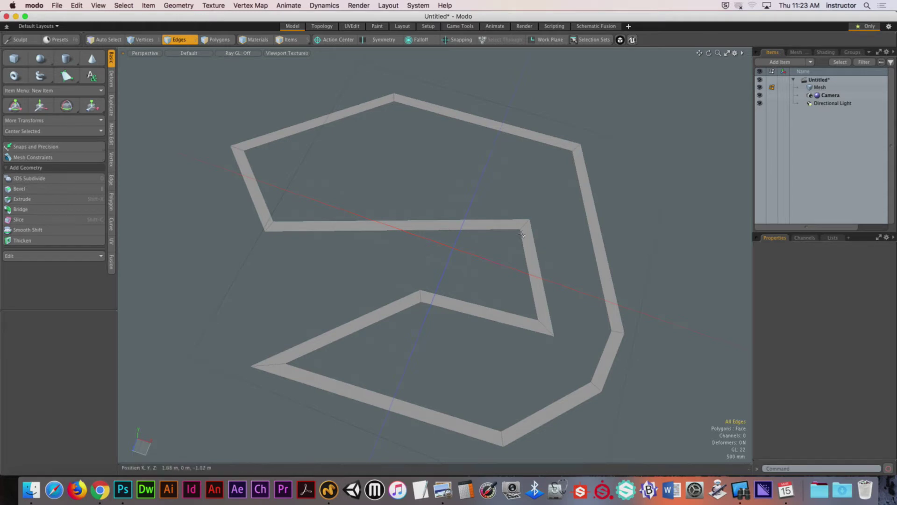
mouse_move(489, 225)
left_mouse_down("alt")
mouse_move(467, 220)
mouse_move(500, 217)
mouse_move(489, 212)
mouse_move(494, 226)
left_mouse_up("alt")
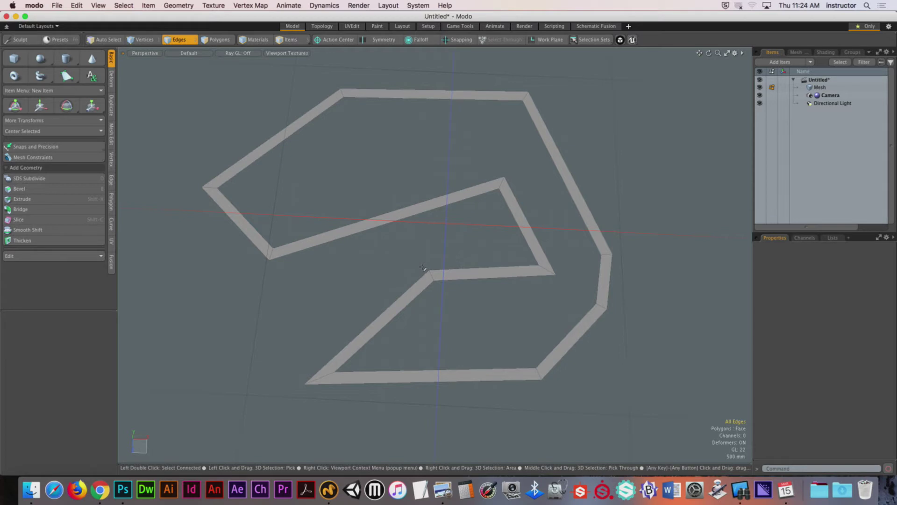
key("3")
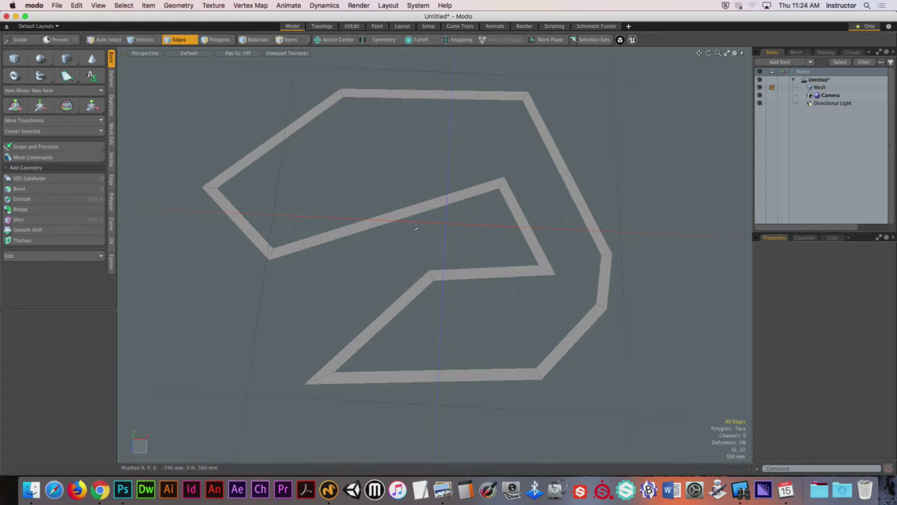
left_click(411, 210)
double_click(411, 209)
left_click(411, 212)
double_click(411, 211)
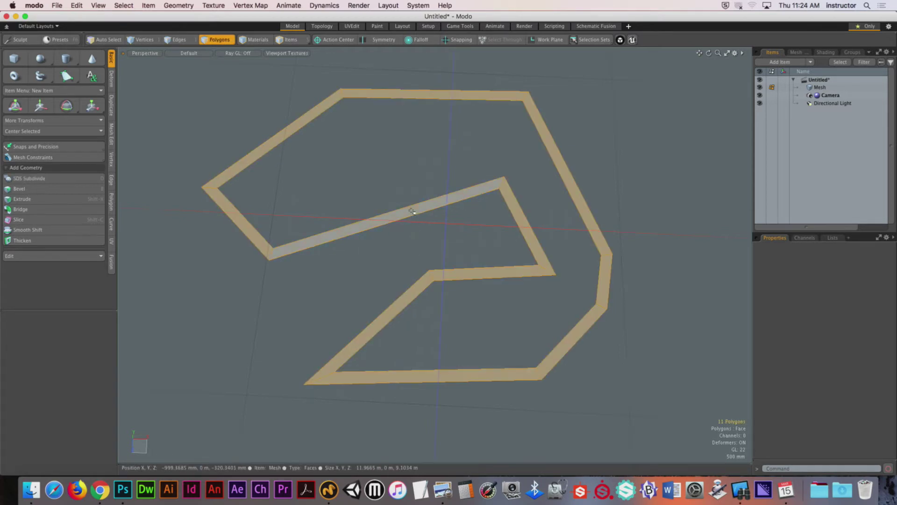
key("Delete")
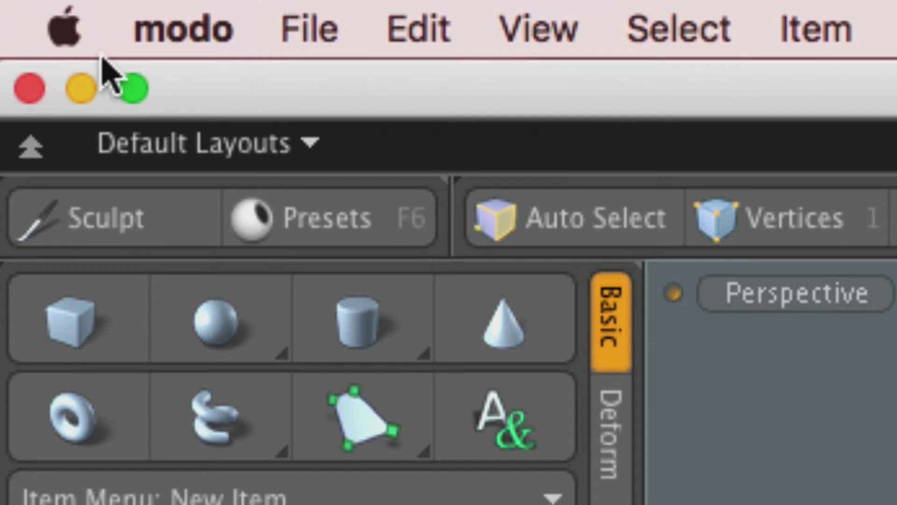
Step: Set the distance unit system to English in the Units preferences and close the preferences
left_click(203, 29)
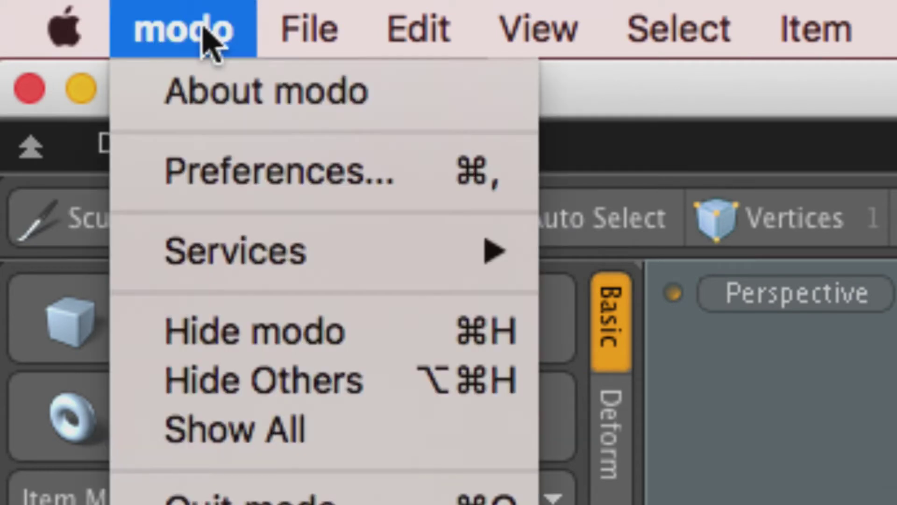
left_click(247, 171)
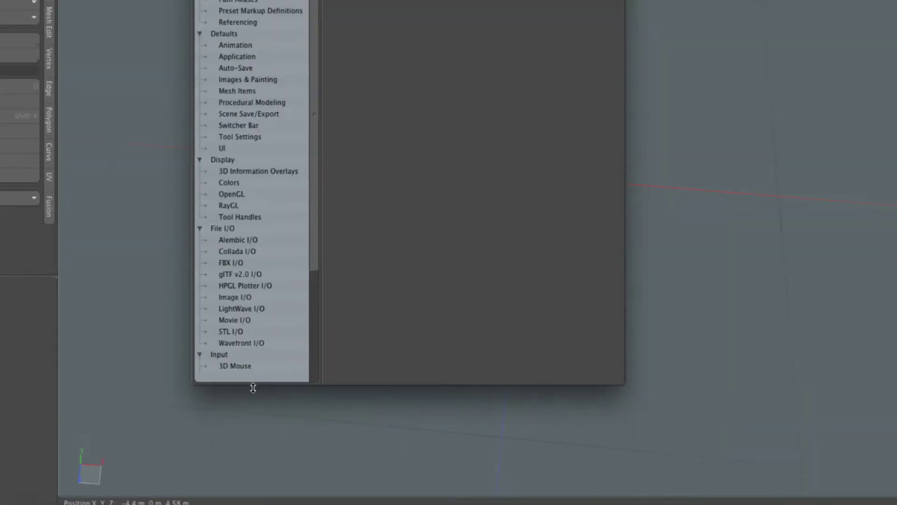
scroll(252, 371, "down", 4)
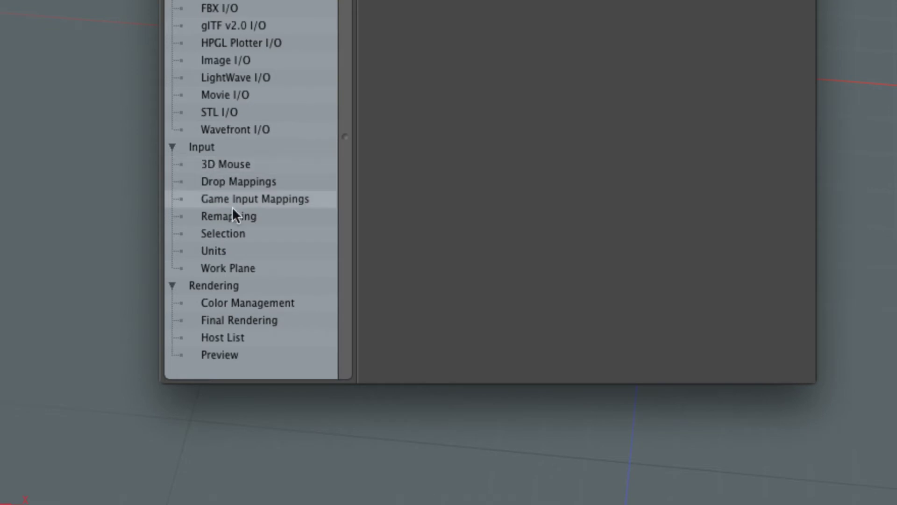
left_click(247, 253)
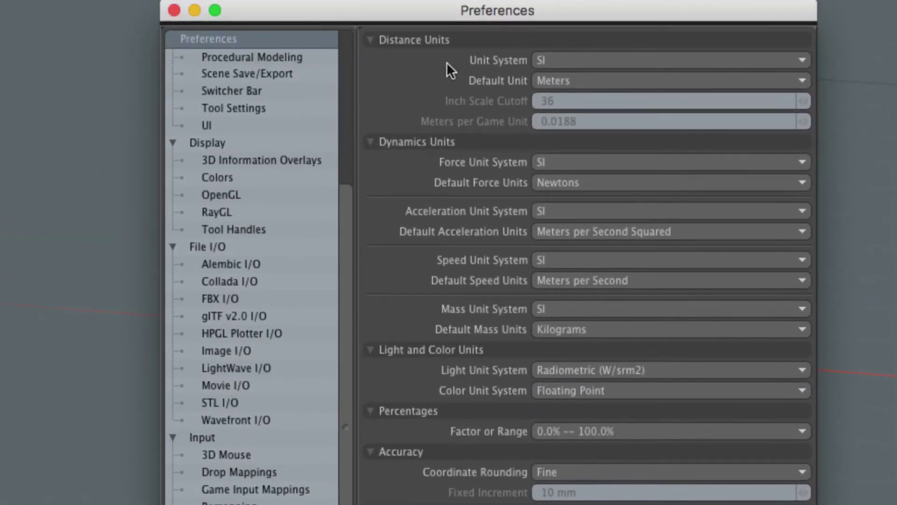
left_click(551, 59)
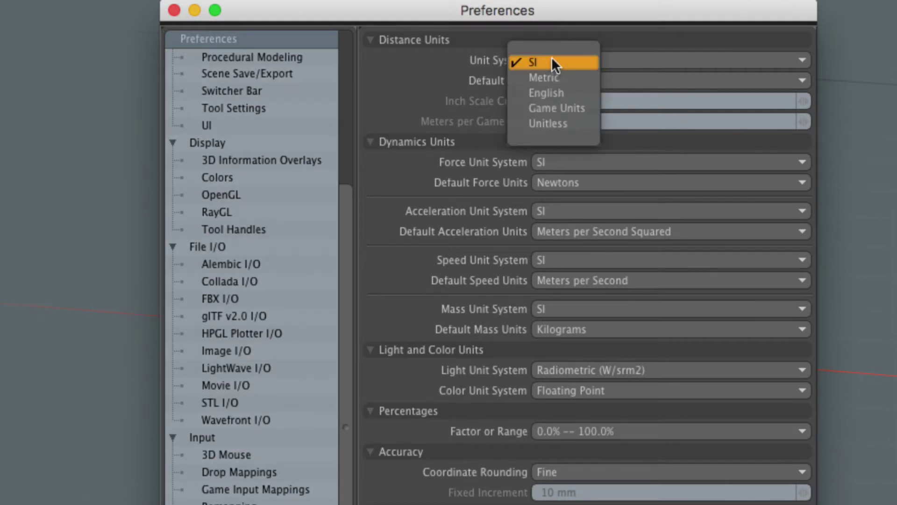
left_click(577, 93)
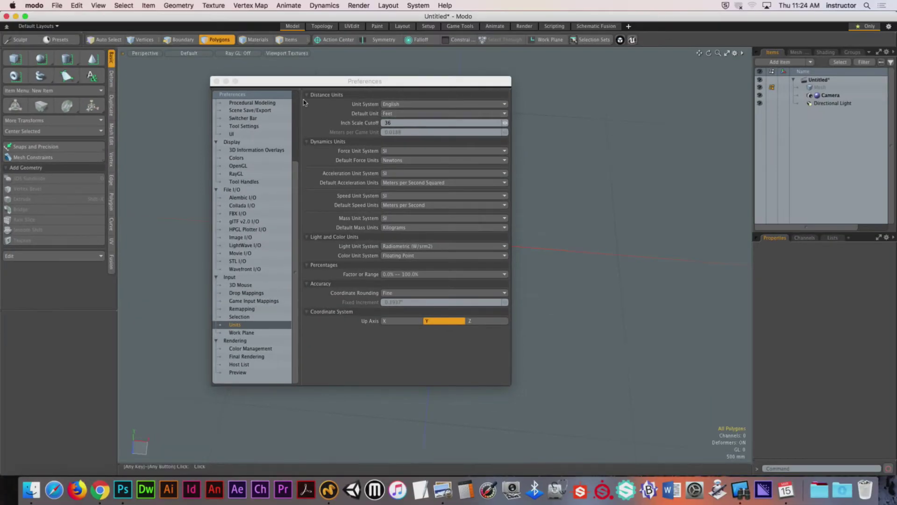
left_click(217, 83)
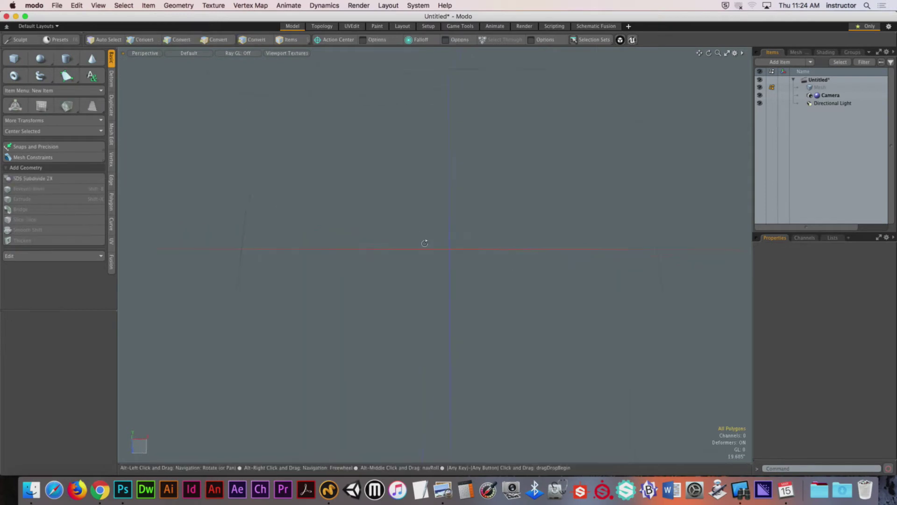
Step: Switch the viewport to the Top view
key("ctrl+space")
left_click(435, 202)
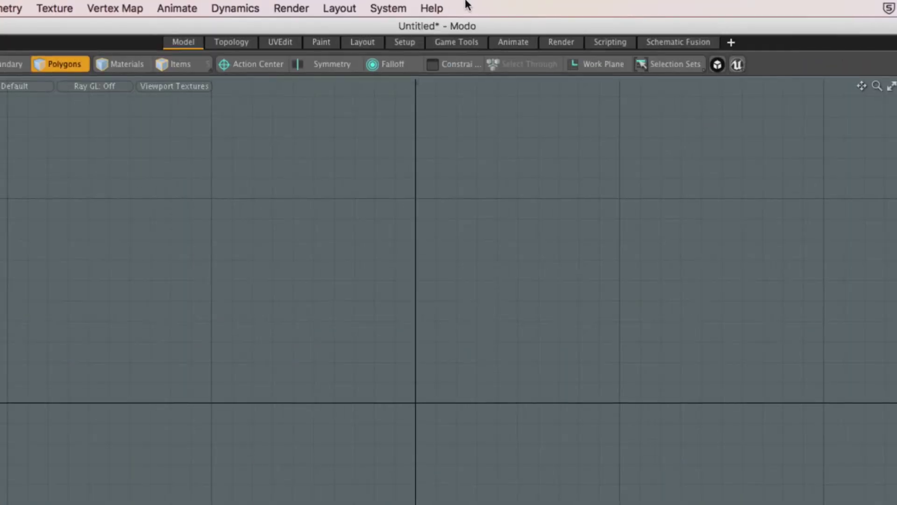
Step: Toggle snapping on and off repeatedly, leaving it off
key("x")
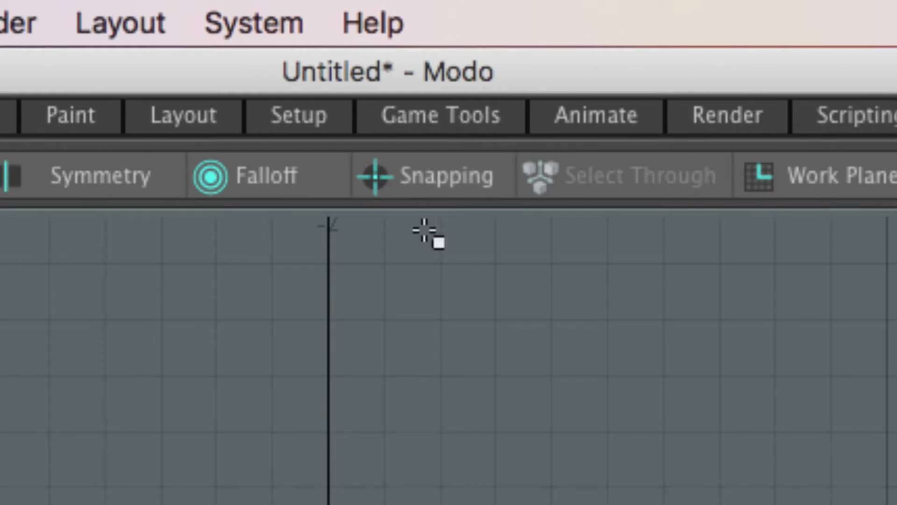
left_click(431, 193)
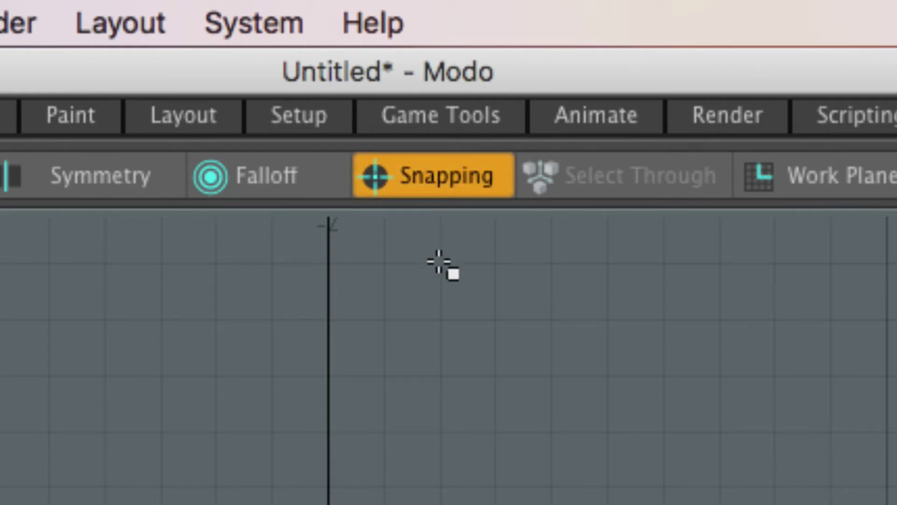
key("x")
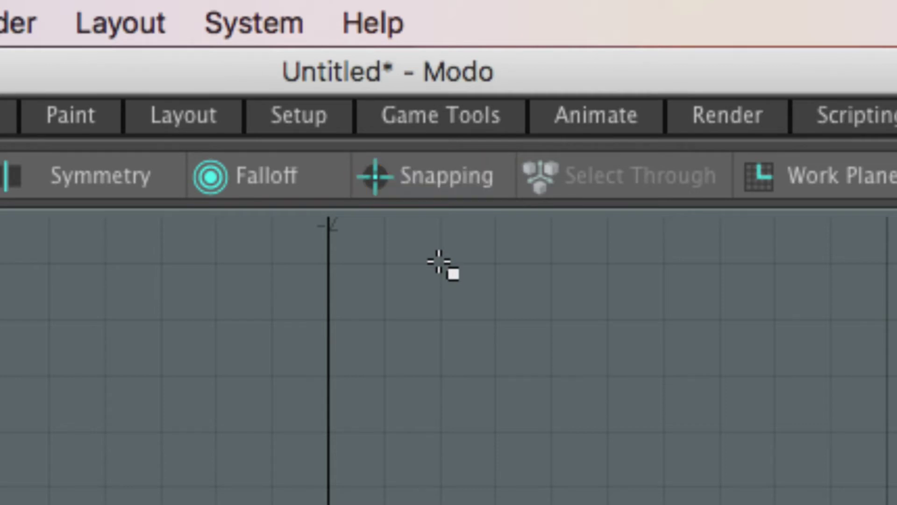
key("x")
key("x")
key("x")
key("x")
key("x")
key("x")
key("x")
key("x")
key("x")
key("x")
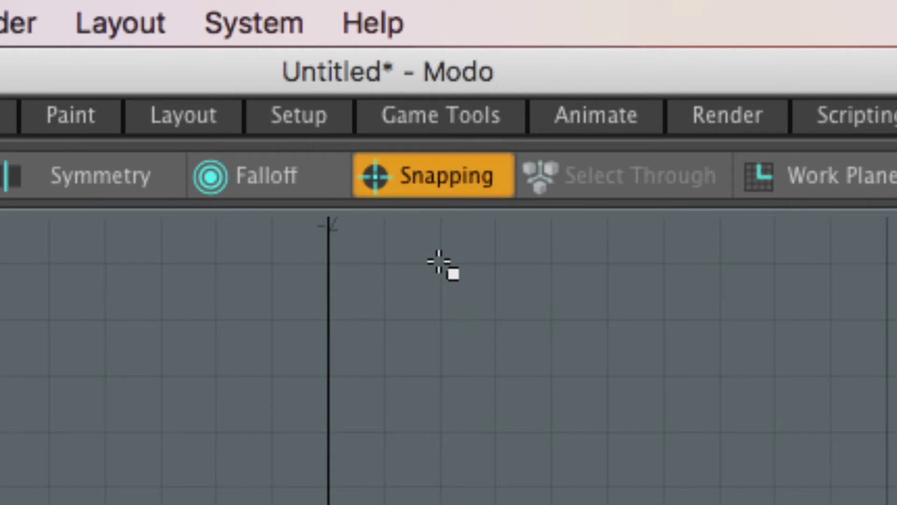
key("x")
key("x")
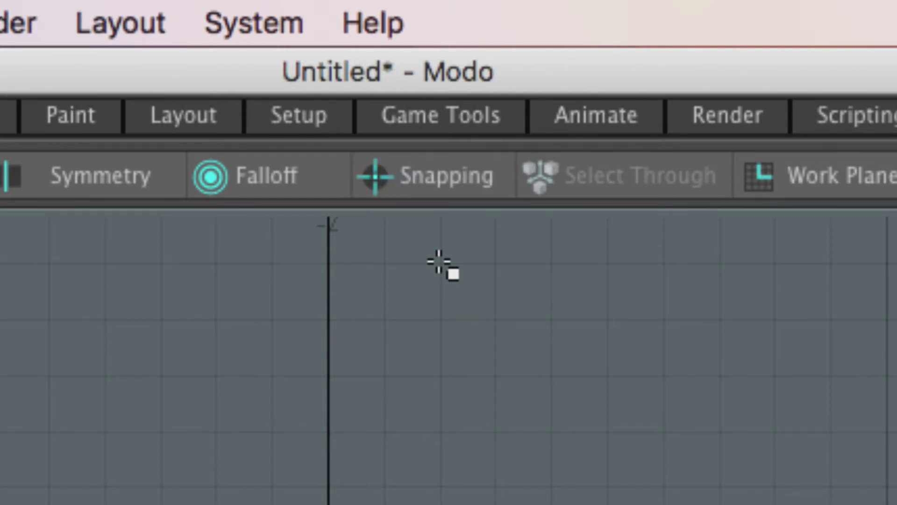
Step: Enable World Axis, Straight Line and Right Angle as the snap types and turn snapping on
key("ctrl")
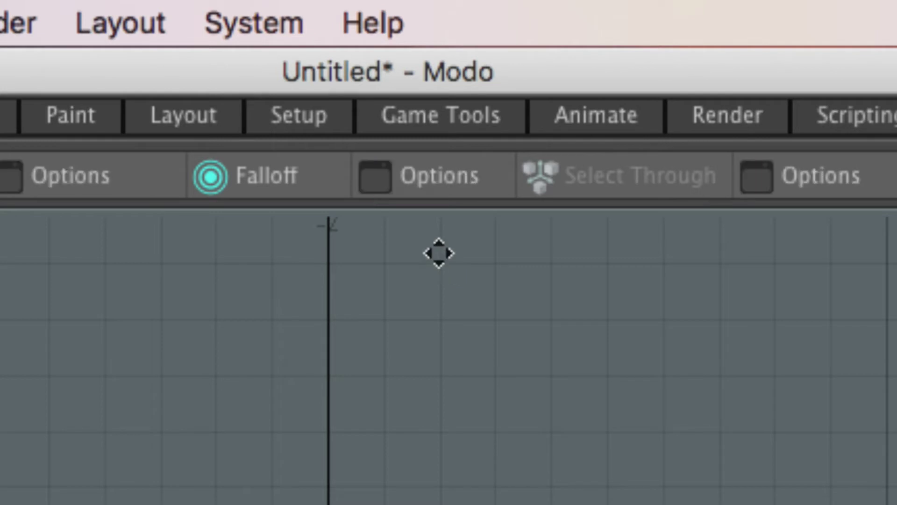
key("ctrl")
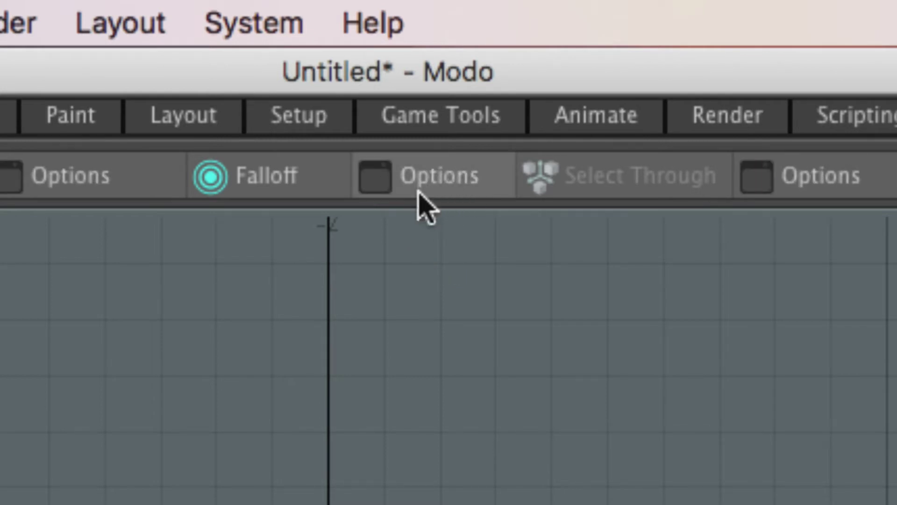
left_click(447, 192)
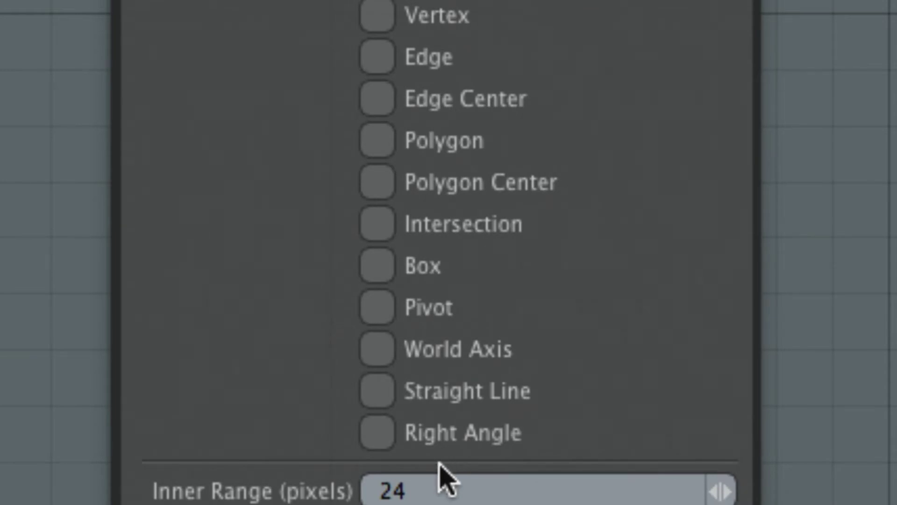
left_click(379, 352)
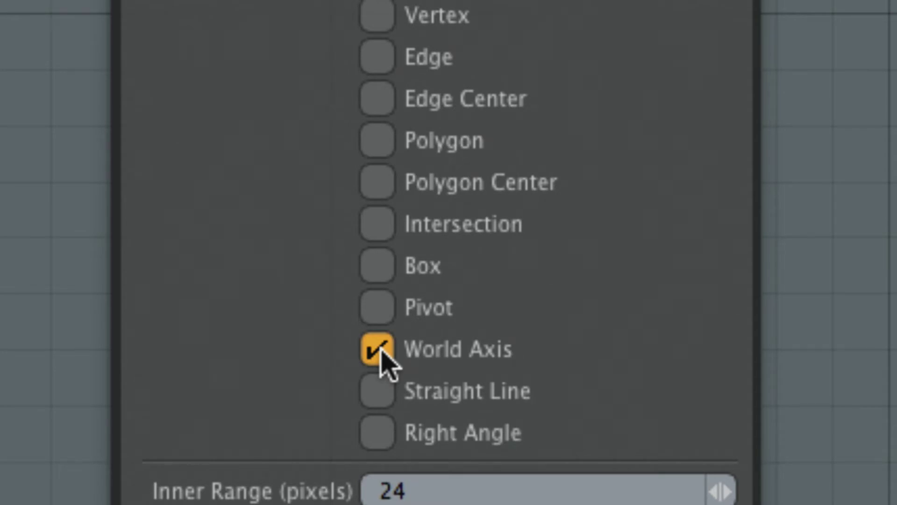
left_click(379, 392)
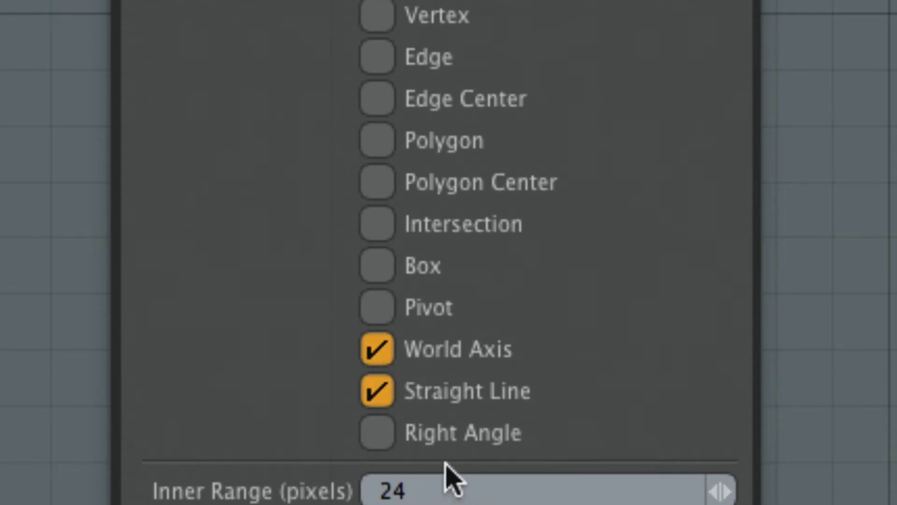
left_click(400, 443)
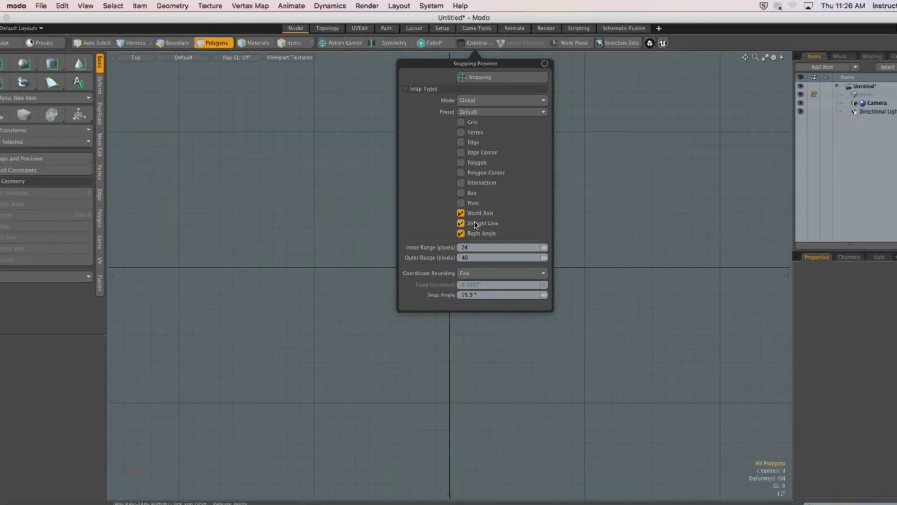
left_click(633, 249)
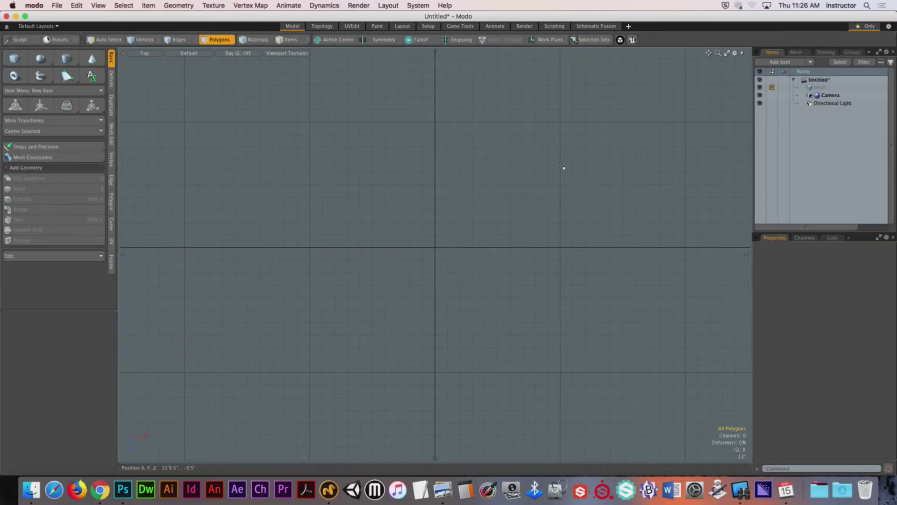
left_click(460, 40)
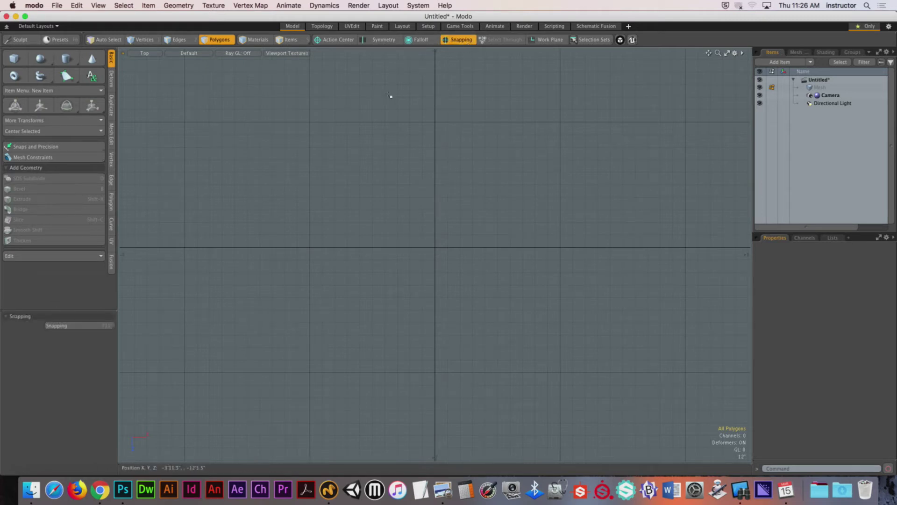
Step: Start the Pen tool and set its wall mode offset to 10 inches
left_click(67, 76)
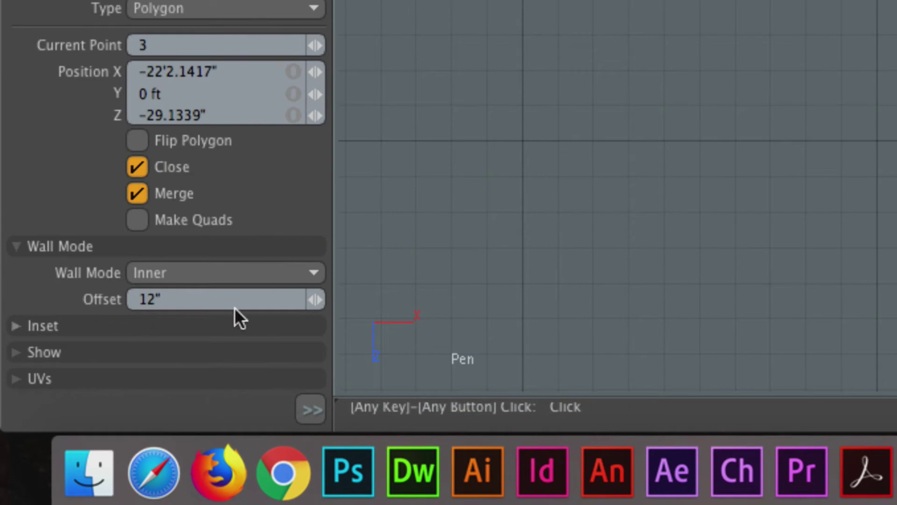
left_click(174, 299)
type("10\"")
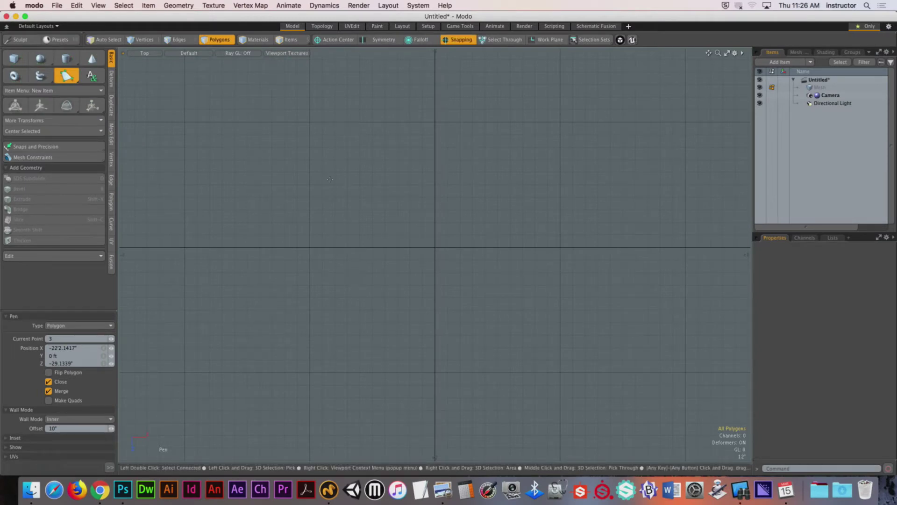
Step: Draw the first straight horizontal wall segment along Z -10', ending at about X 18'4.5"
left_click(309, 121)
left_click_drag(565, 122, 665, 122)
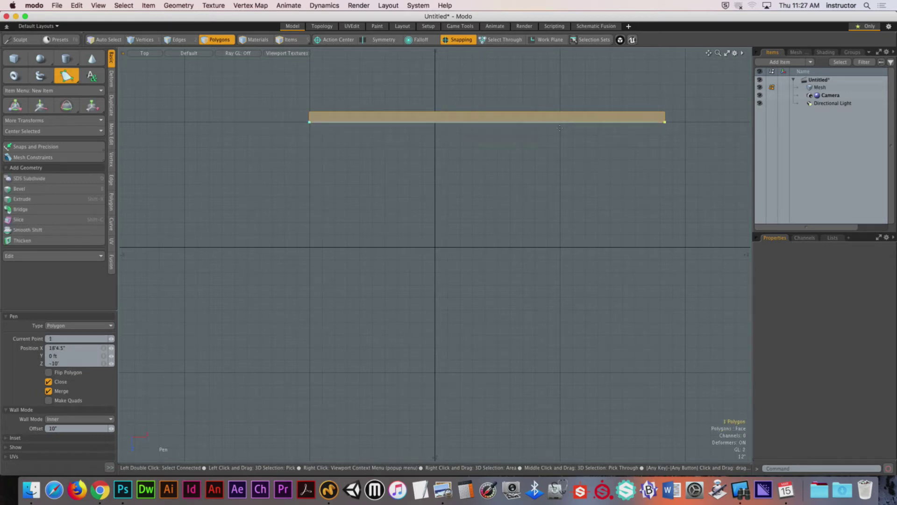
left_click_drag(563, 184, 474, 162, "alt")
left_click_drag(474, 162, 443, 163, "ctrl+alt")
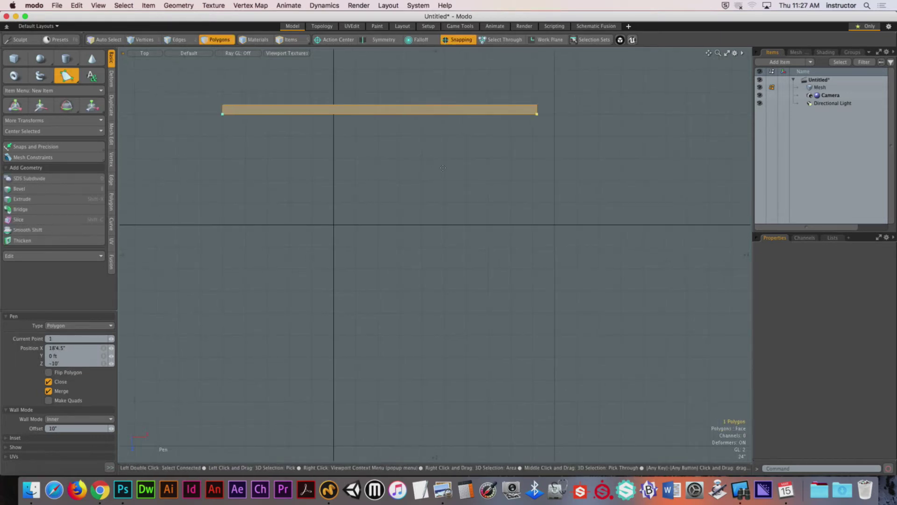
Step: Add a third Pen point below the first wall's end at X 18'4.5", snapping the new wall straight at a right angle
scroll(523, 180, "down", 1)
left_click_drag(505, 132, 468, 51)
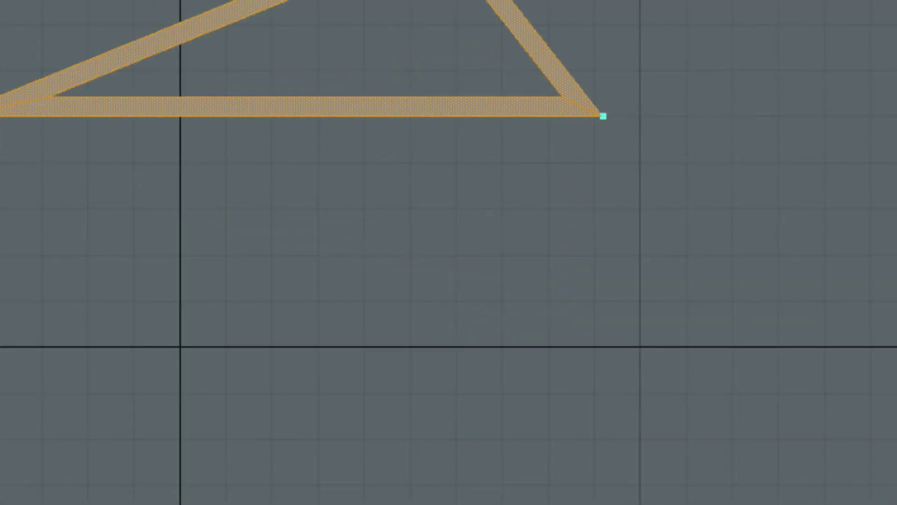
left_click_drag(436, 0, 587, 337)
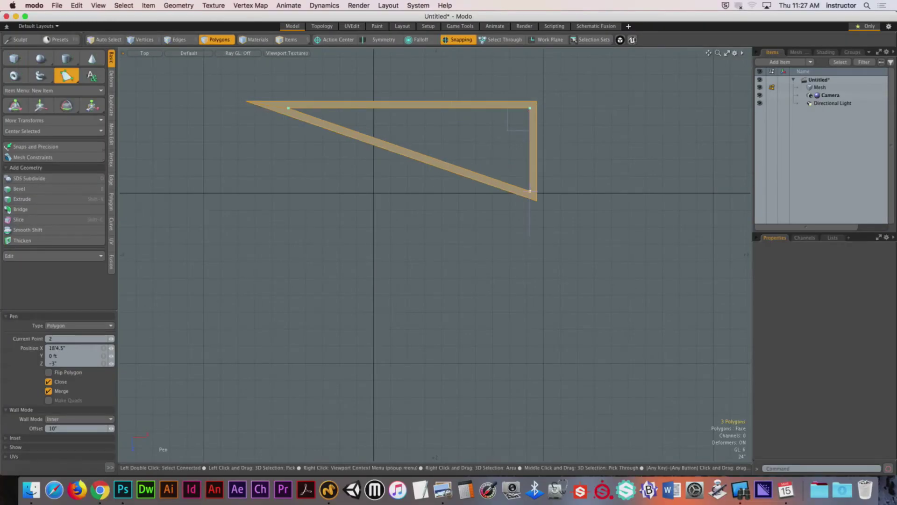
left_click_drag(530, 191, 552, 199)
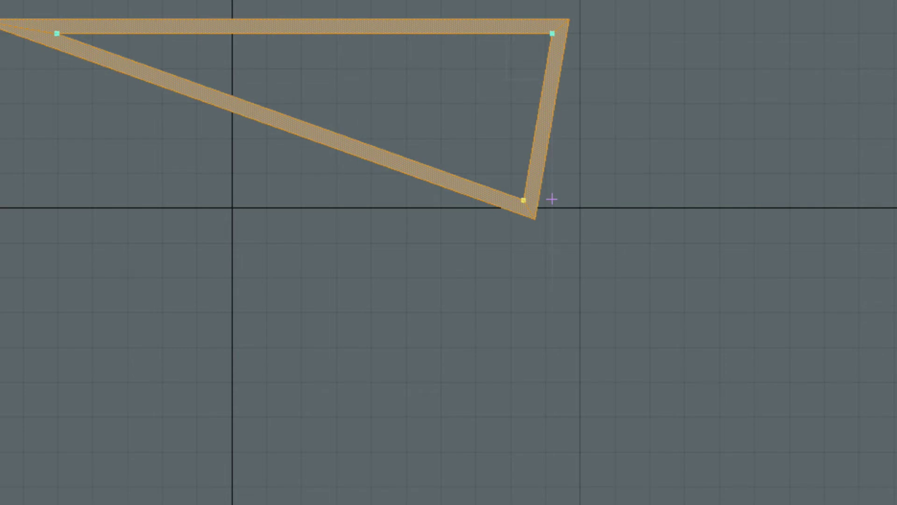
mouse_move(551, 199)
left_mouse_down()
mouse_move(551, 187)
mouse_move(498, 184)
mouse_move(553, 202)
mouse_move(552, 217)
left_mouse_up()
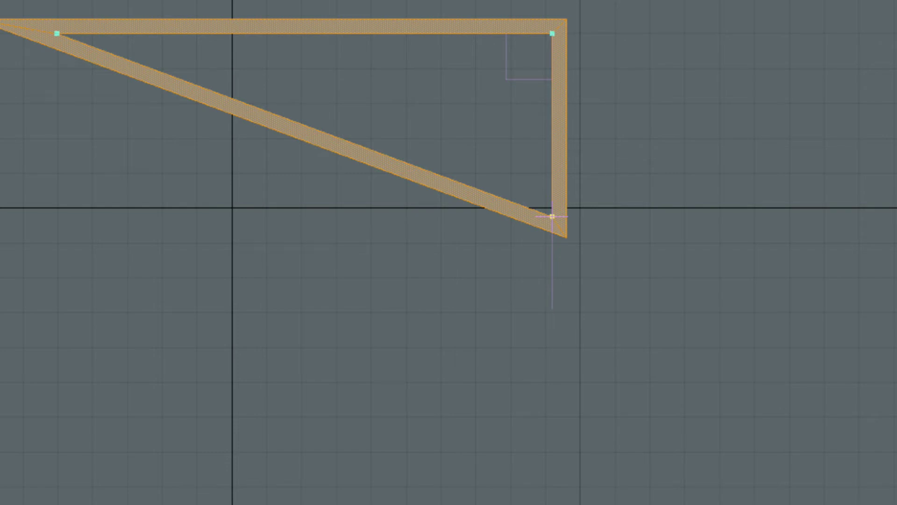
Step: Extend the vertical wall down to about Z 18'10" and add a fourth point for the lower wall
left_click_drag(552, 216, 529, 262)
left_click_drag(530, 355, 412, 345)
left_click_drag(530, 262, 530, 353)
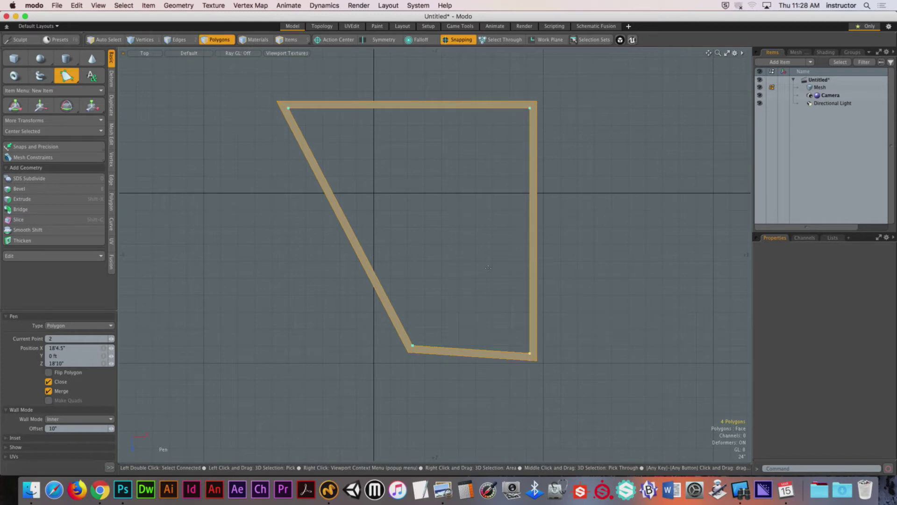
Step: Snap the fourth point straight along the lower wall, add a fifth at about X -10'0.5", Z 10'9", and finish the outline
left_click_drag(488, 291, 518, 280, "alt")
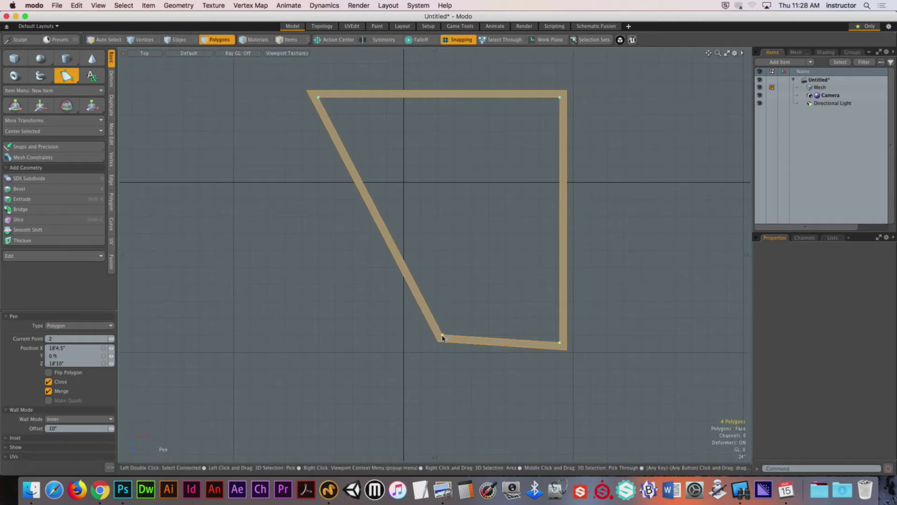
left_click_drag(442, 336, 378, 342)
left_click(443, 267)
left_click_drag(443, 267, 318, 274)
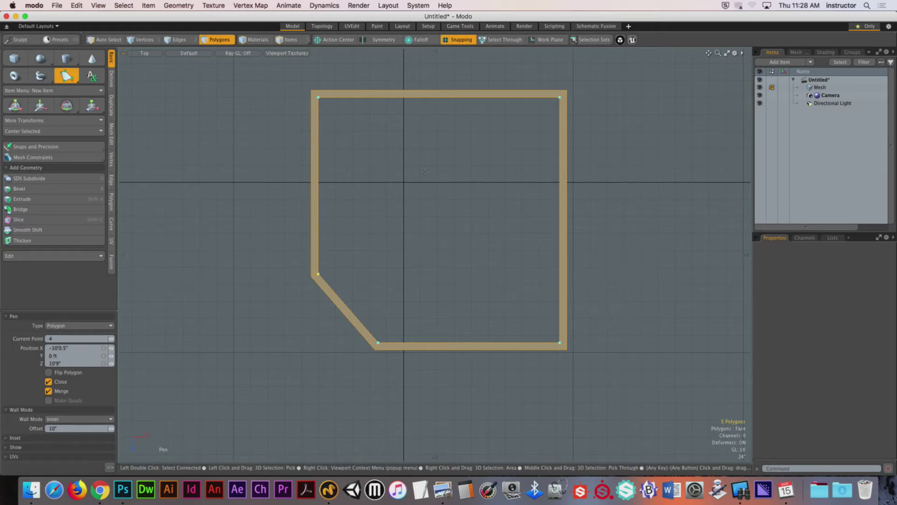
left_click_drag(469, 73, 460, 198, "alt+shift")
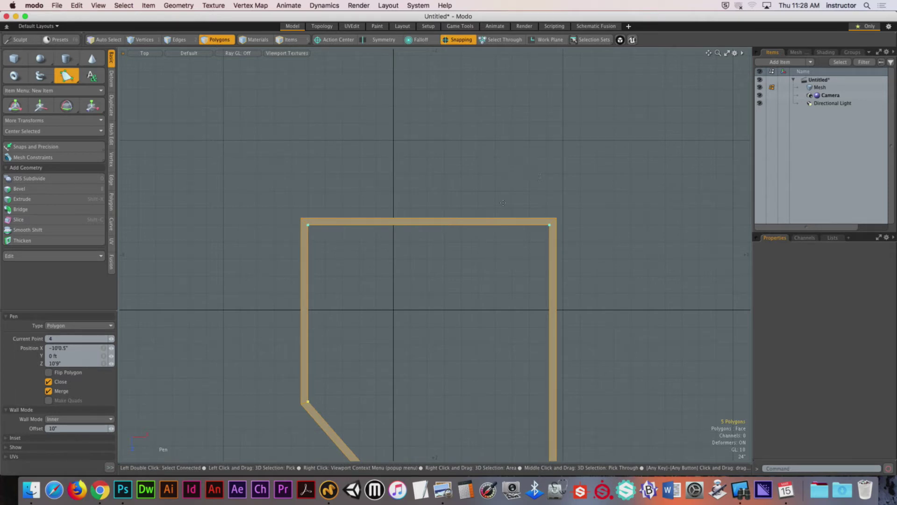
left_click_drag(491, 330, 512, 235, "alt+shift")
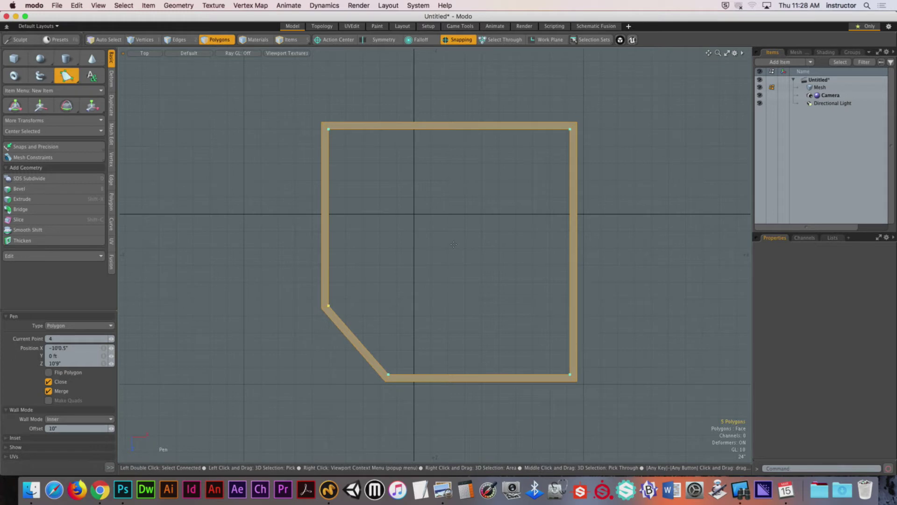
key("space")
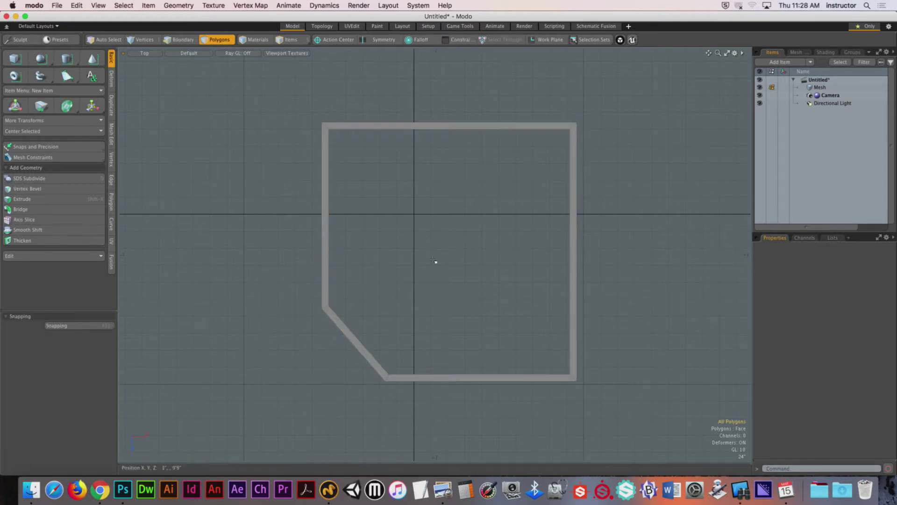
Step: Select all the floor plan polygons in perspective view and bevel them upward with a shift of about 12'7.5"
left_click_drag(436, 261, 494, 263, "alt")
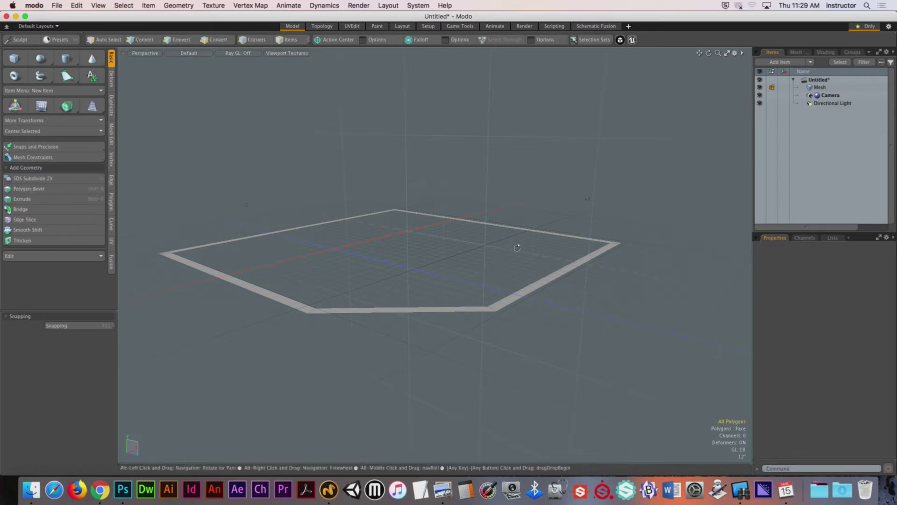
left_click_drag(517, 248, 519, 272, "alt")
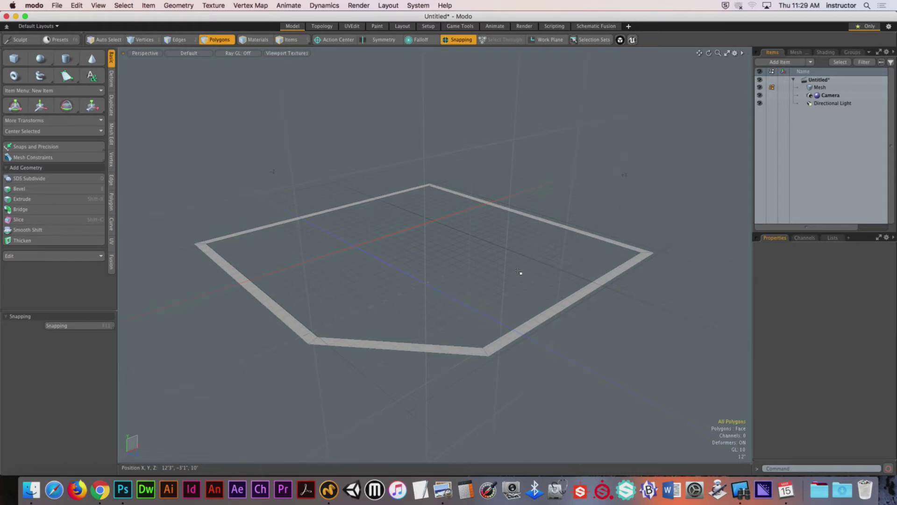
double_click(538, 296)
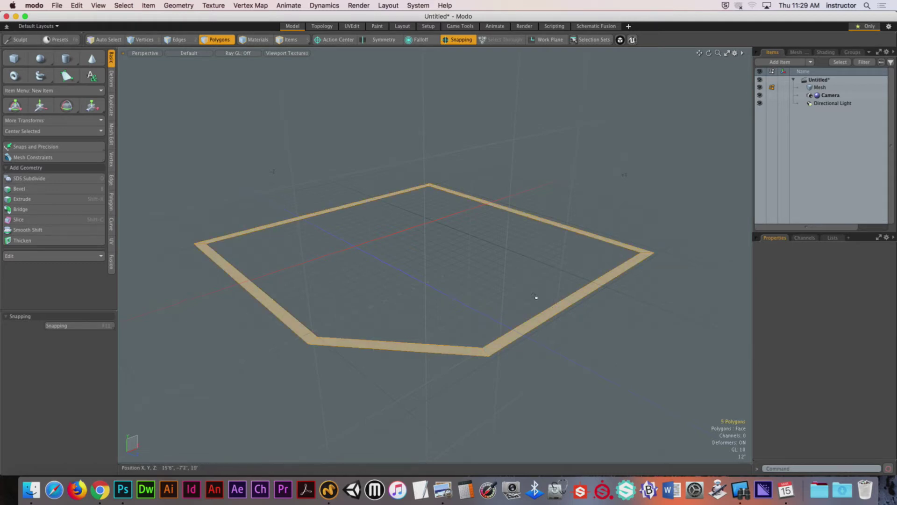
key("b")
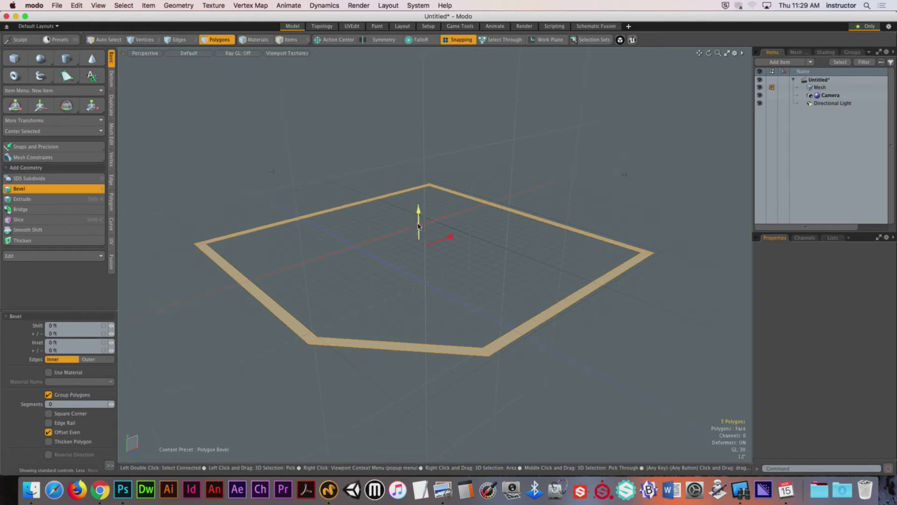
left_click_drag(418, 226, 420, 161)
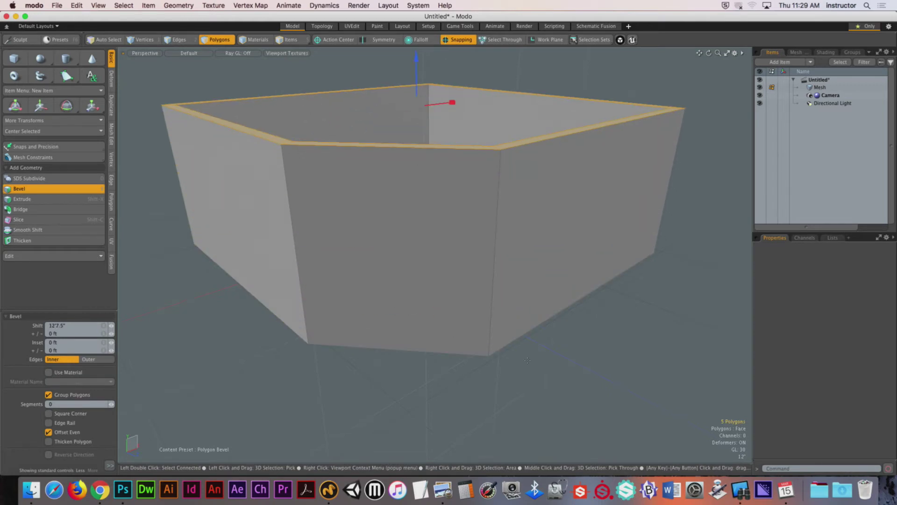
key("space")
left_click(626, 369)
Step: Hide the viewport grid and view the walls from underneath
left_click_drag(624, 361, 458, 194, "alt")
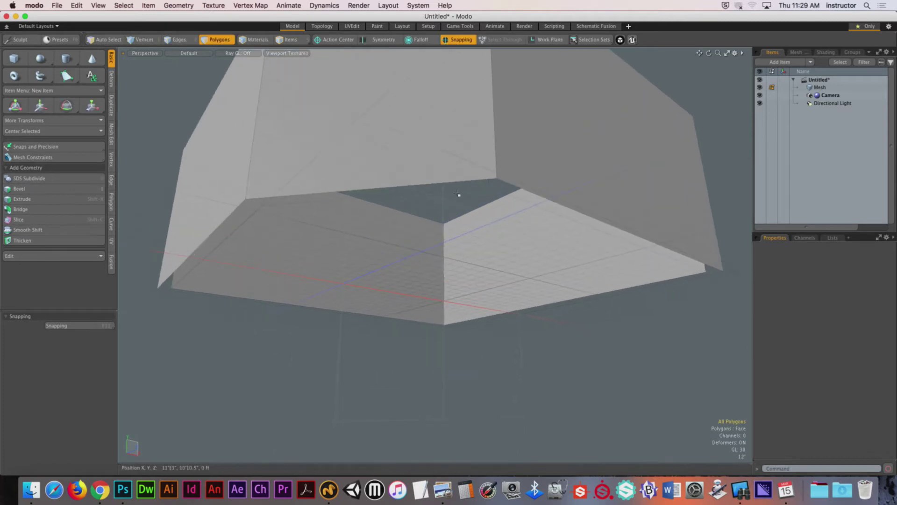
key("o")
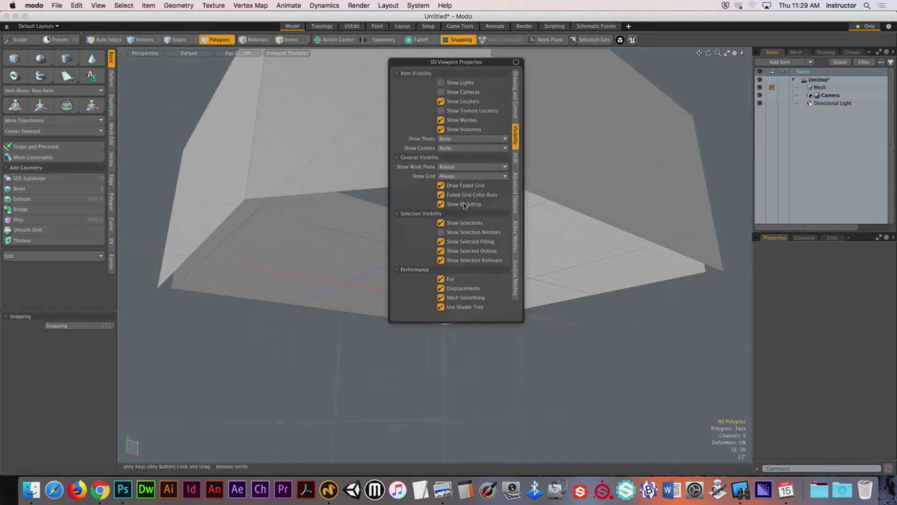
left_click(476, 176)
left_click(470, 186)
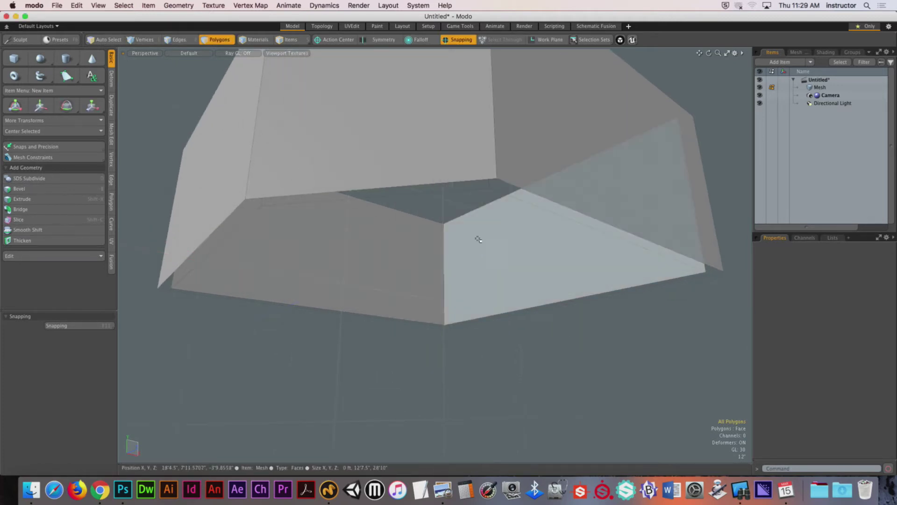
left_click_drag(478, 239, 496, 250, "alt")
Step: Undo the wall bevel back to the selected flat floor plan
key("2")
key("super+z")
key("super+z")
key("super+z")
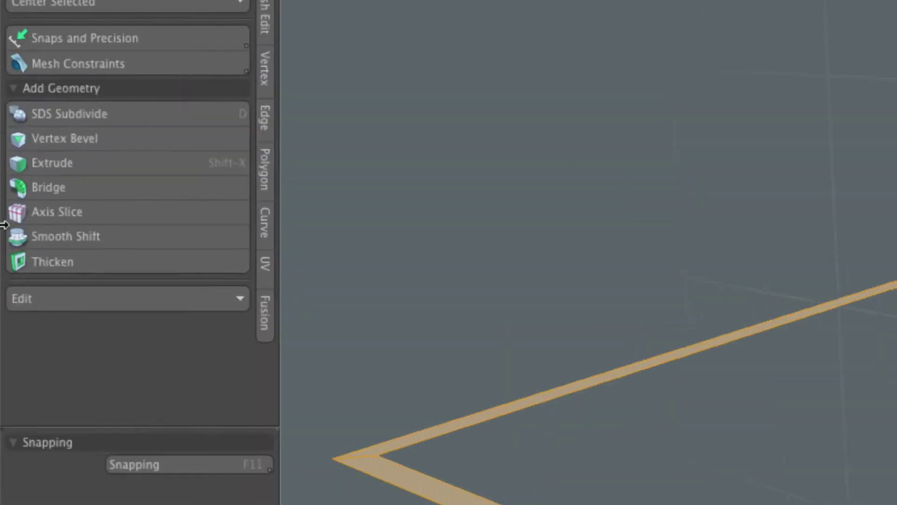
Step: Extrude the selected floor plan polygons upward with a Y extent of 12', then clear the selection
left_click(178, 138)
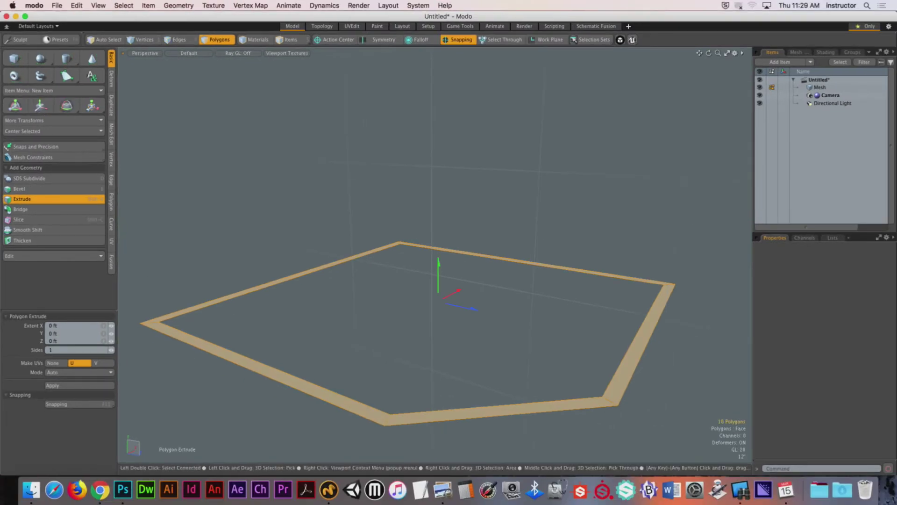
left_click_drag(449, 411, 455, 339)
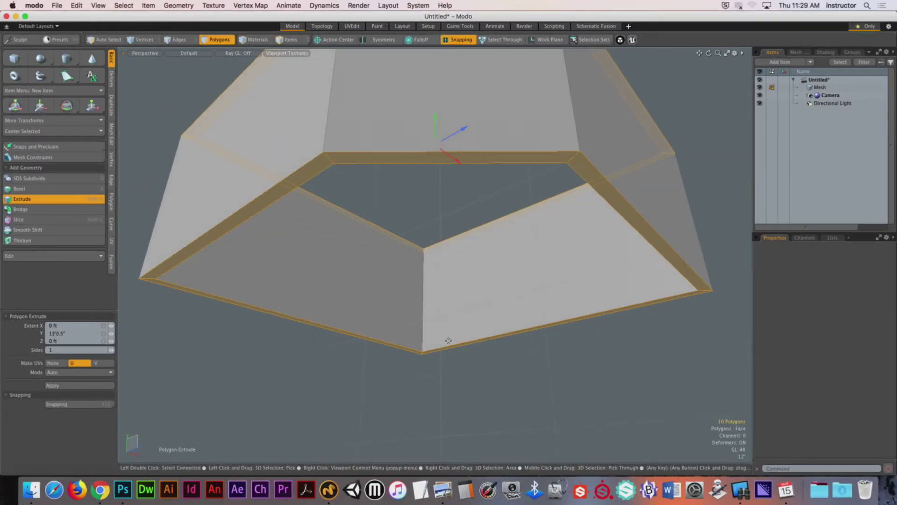
left_click_drag(445, 341, 453, 289, "alt")
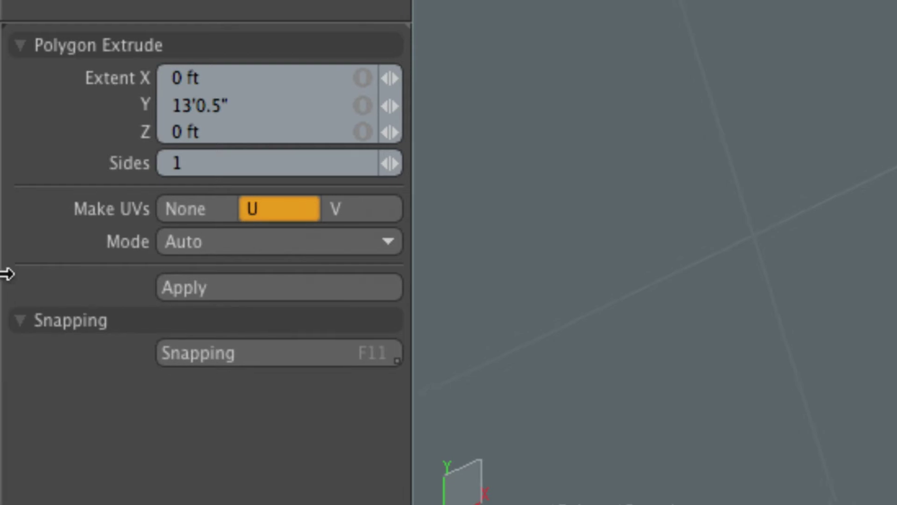
left_click(240, 107)
left_click_drag(246, 107, 128, 104)
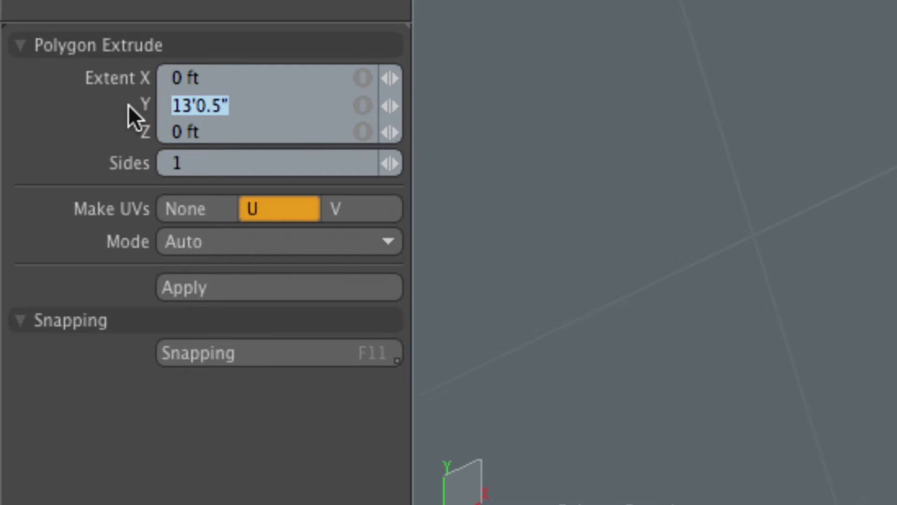
type("12")
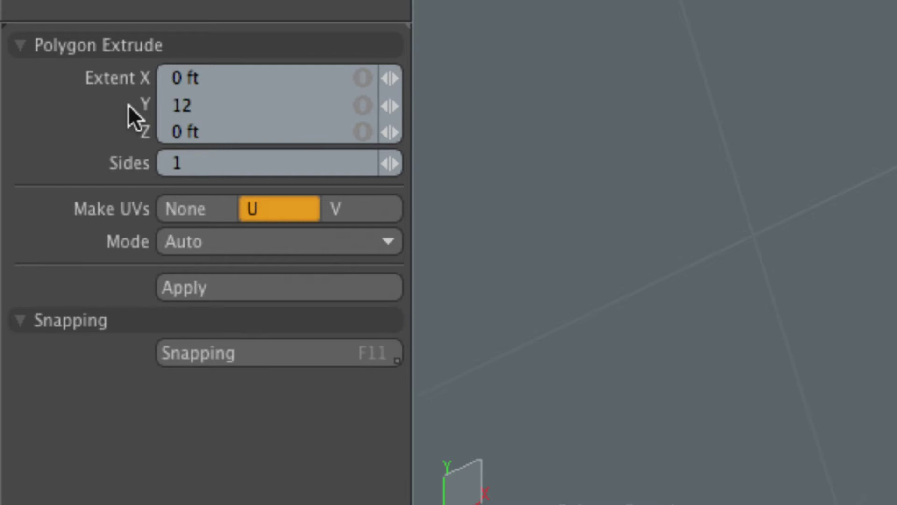
type("'")
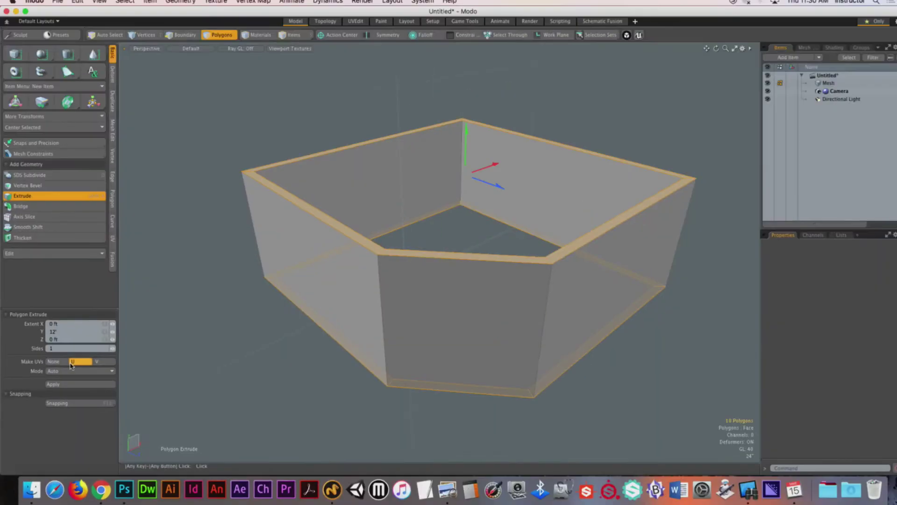
left_click_drag(377, 363, 429, 283, "alt")
key("Escape")
left_click(427, 282)
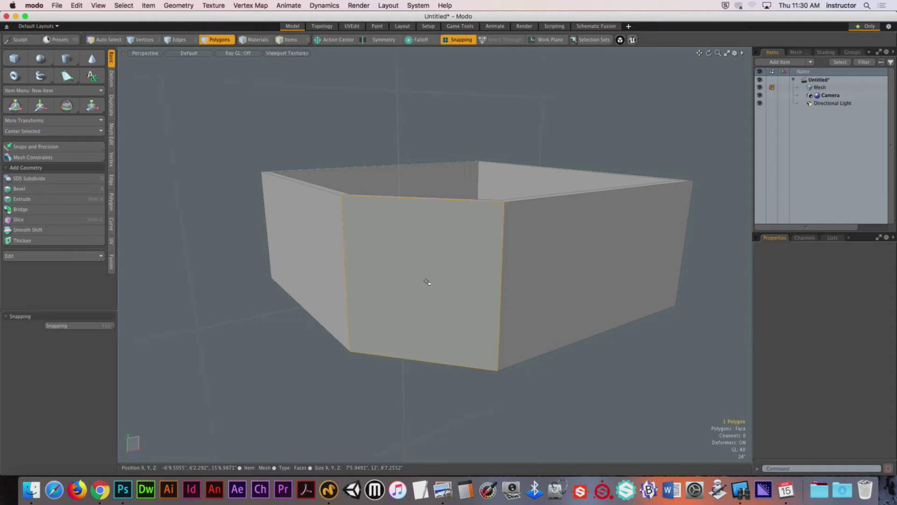
left_click_drag(477, 316, 579, 352, "alt")
left_click(584, 362)
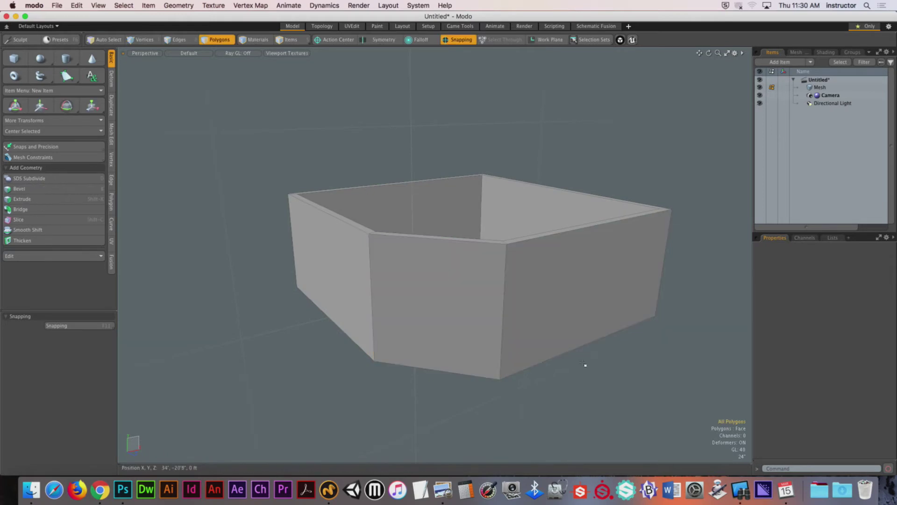
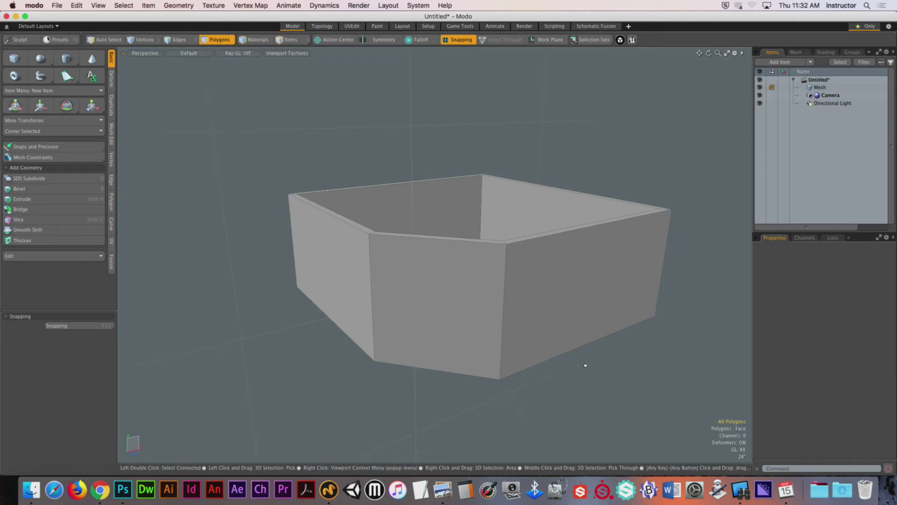
Step: Loop slice all the walls horizontally with a count of 2 in Symmetry mode, positioning the cuts at about 15%
left_click_drag(584, 363, 509, 297, "alt")
left_click(401, 276)
double_click(546, 308)
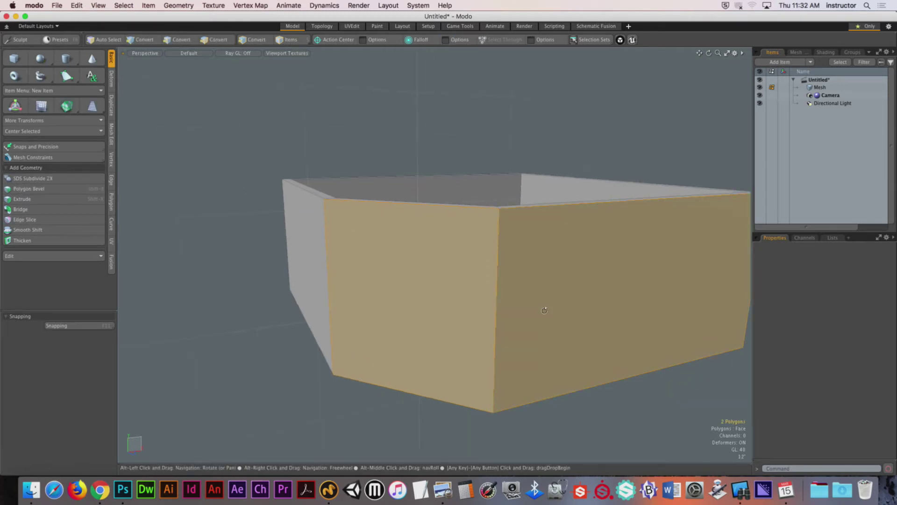
key("alt+c")
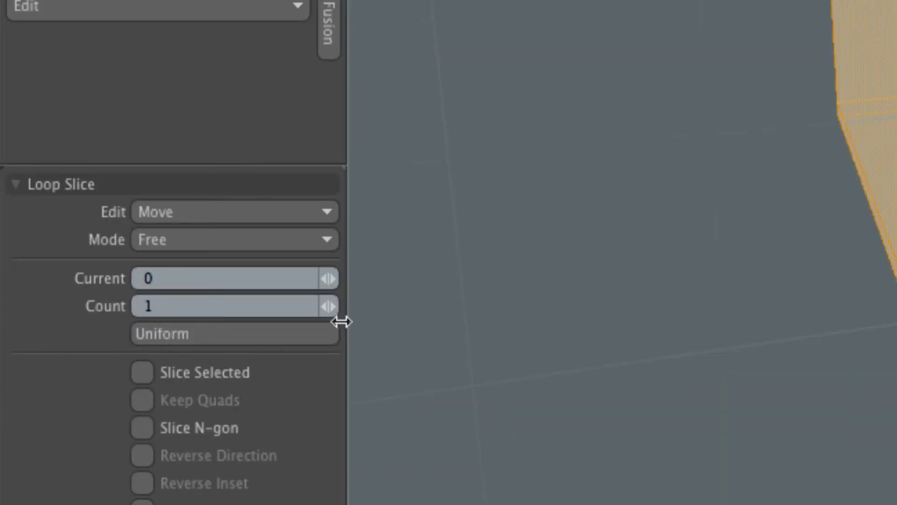
left_click(335, 306)
left_click(295, 239)
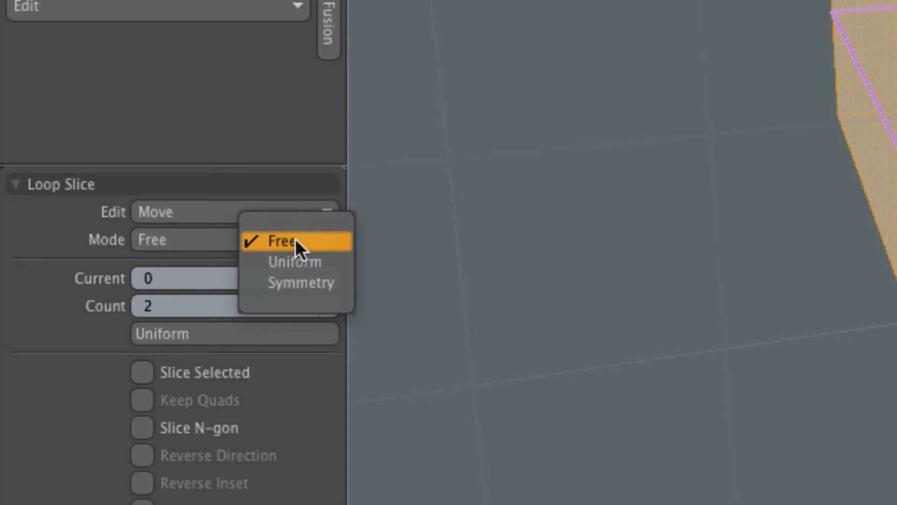
left_click(301, 277)
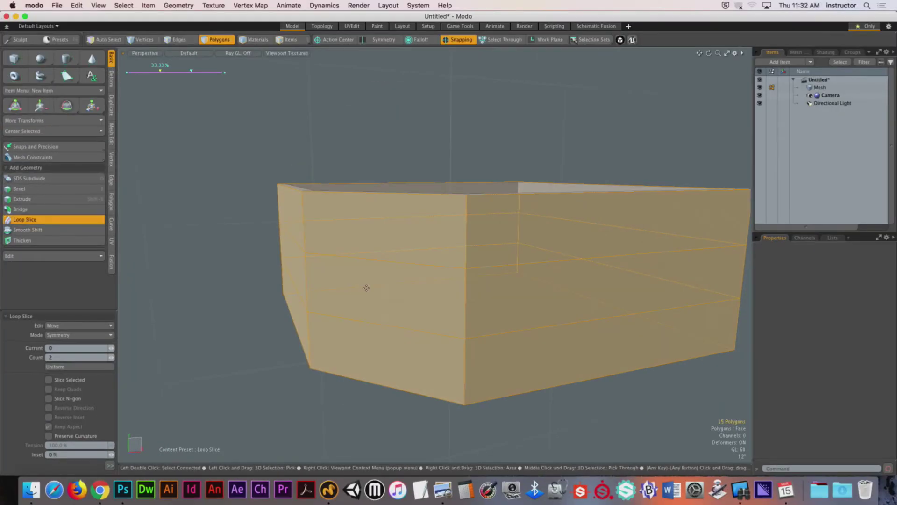
left_click_drag(366, 287, 385, 288)
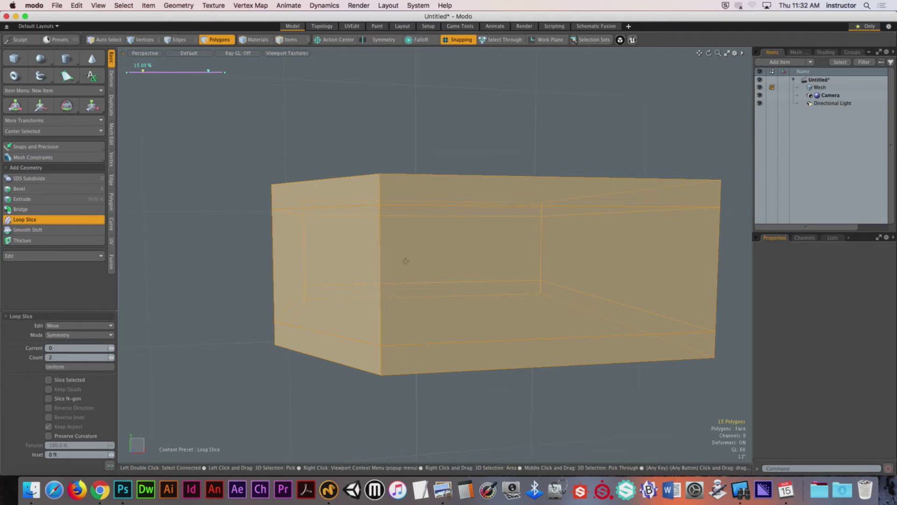
key("space")
left_click(444, 134)
Step: Loop slice the front wall vertically with a count of 1 in Free mode, placing the cut near the angled corner
left_click_drag(445, 134, 373, 238, "alt")
left_click_drag(405, 265, 413, 266, "alt")
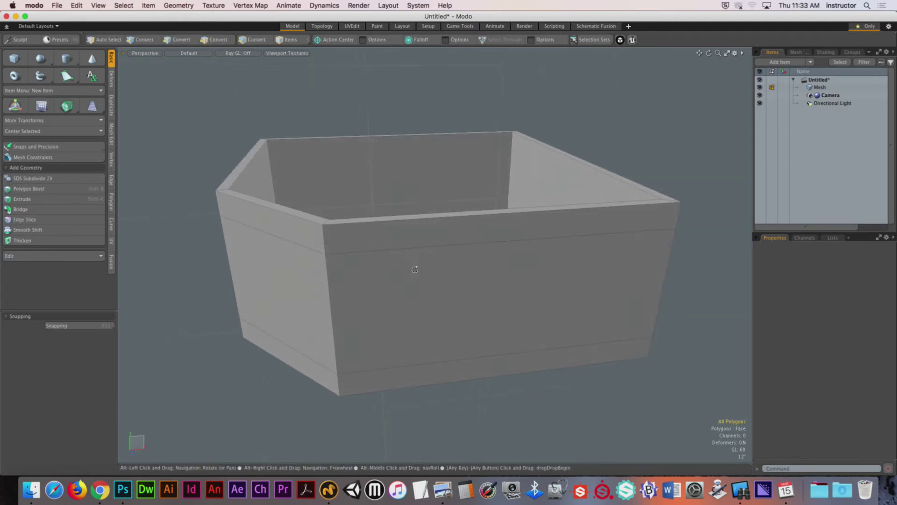
left_click(412, 267)
key("alt+c")
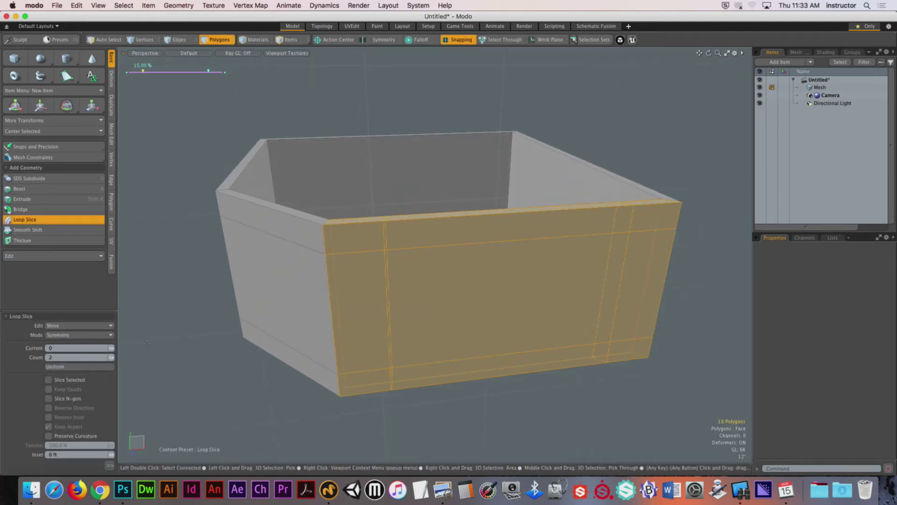
left_click(112, 357)
left_click(92, 335)
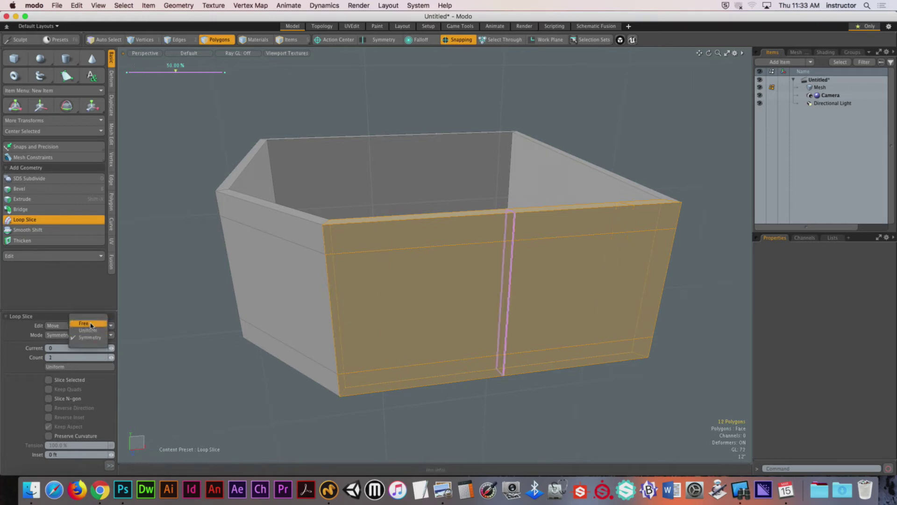
left_click(91, 325)
left_click_drag(175, 71, 211, 71)
key("space")
left_click(433, 411)
left_click_drag(433, 411, 422, 376, "alt")
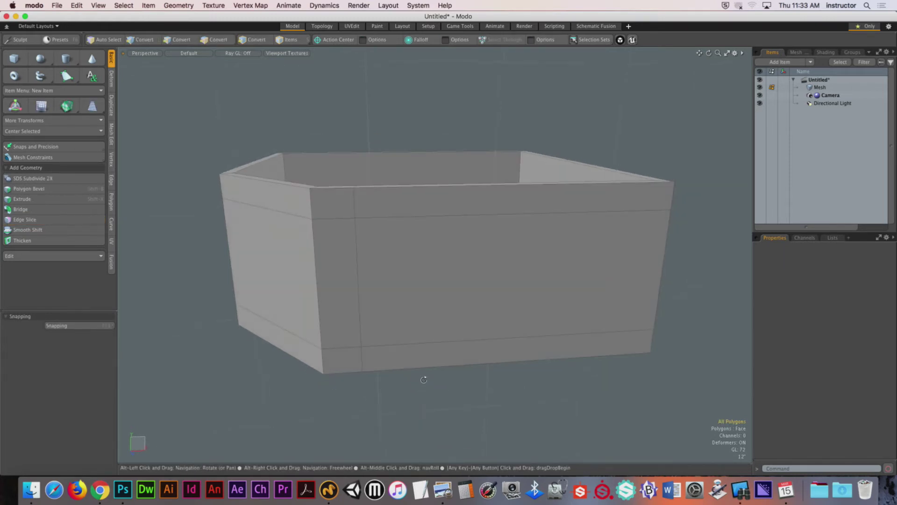
Step: Loop slice the front wall vertically a second time further along, and select the middle polygon between the two vertical cuts
left_click(433, 355)
left_click(430, 324, "shift")
left_click(24, 219)
left_click_drag(210, 71, 150, 71)
key("space")
left_click(469, 374)
scroll(441, 338, "up", 5)
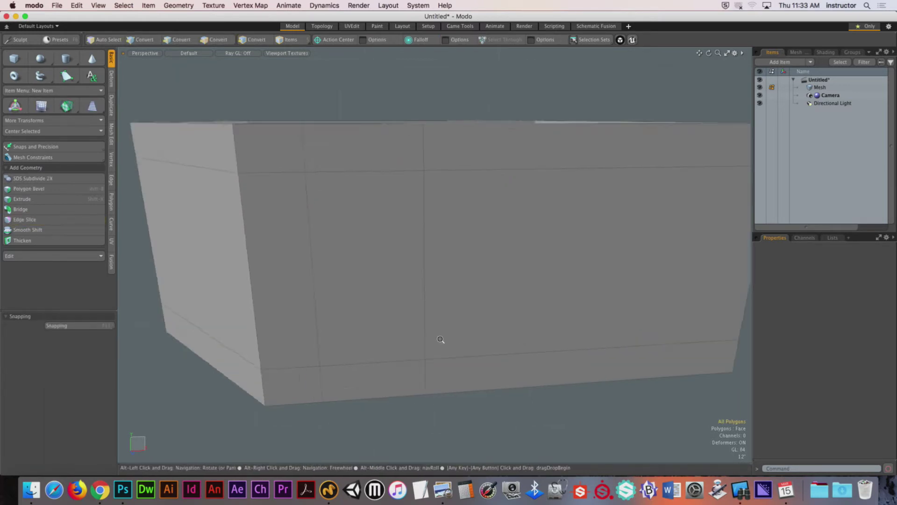
left_click(375, 246)
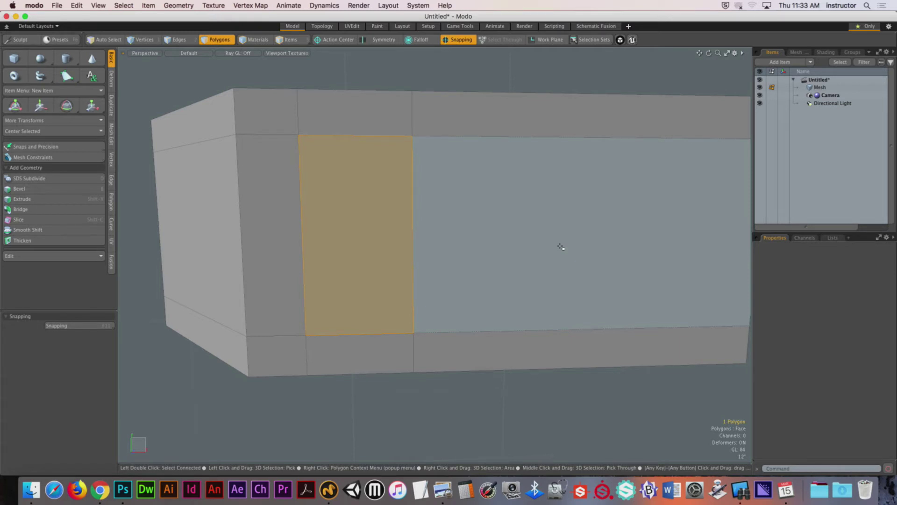
Step: Undo all the vertical and horizontal loop slices back to the plain extruded walls
key("super+z")
key("super+z")
key("super+z")
key("super+z")
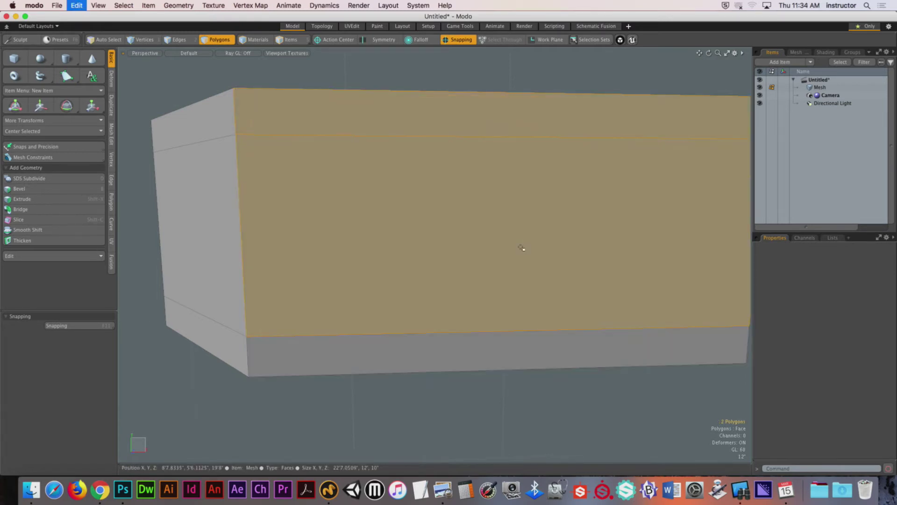
key("super+z")
key("super+z")
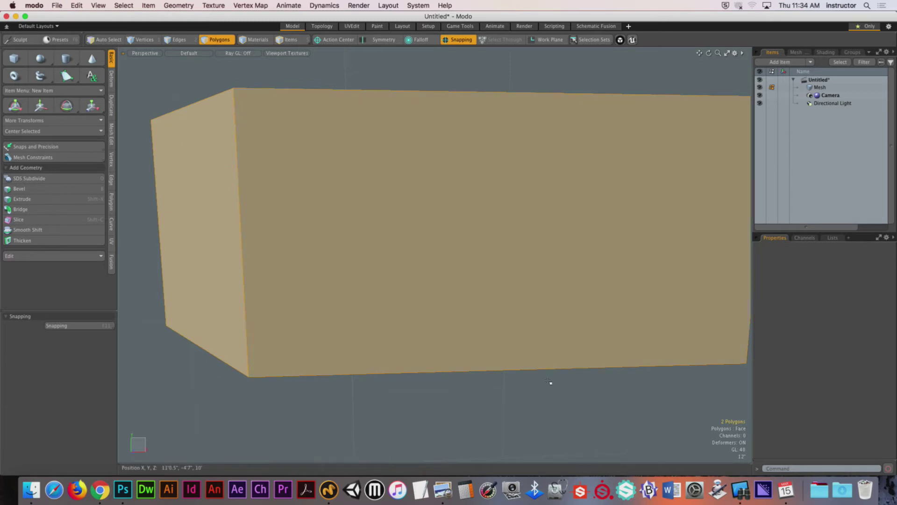
left_click_drag(551, 380, 568, 383, "alt")
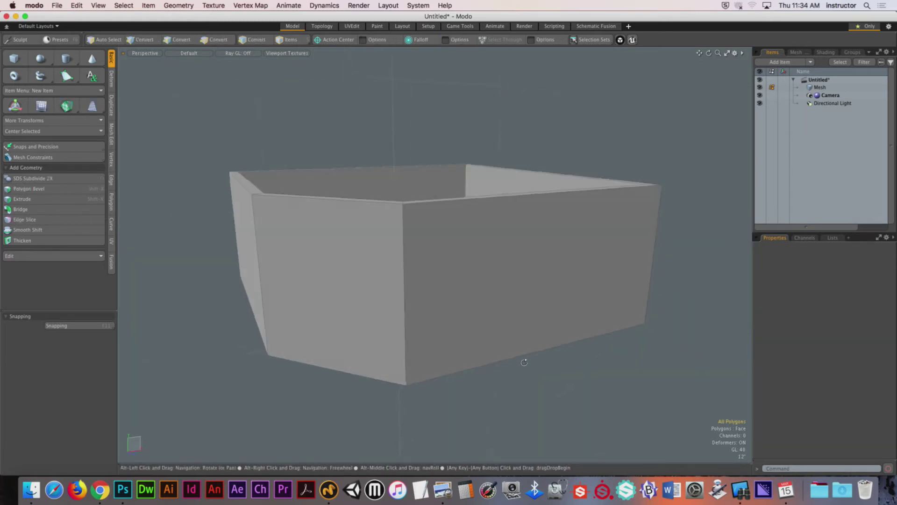
left_click_drag(516, 362, 531, 369, "alt")
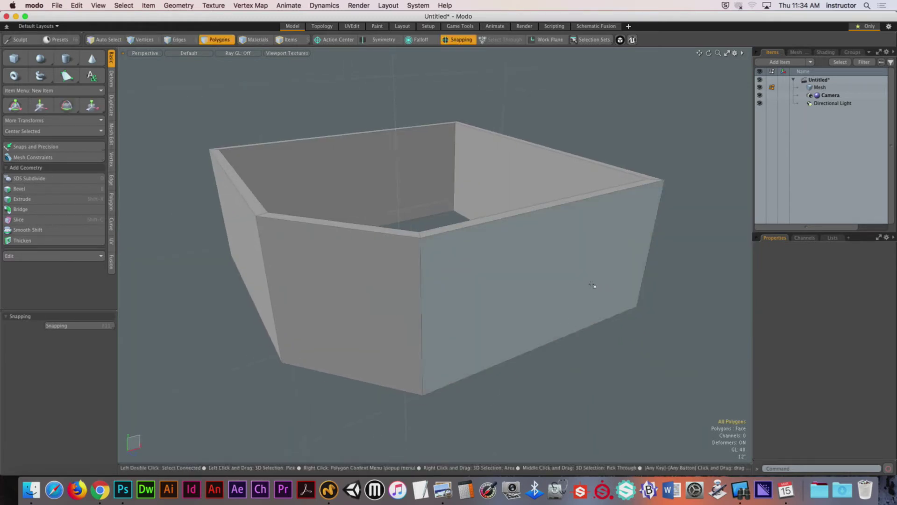
Step: Draw a flat cube primitive on the Z axis beside the walls, about 9' wide by 13' high
left_click(14, 58)
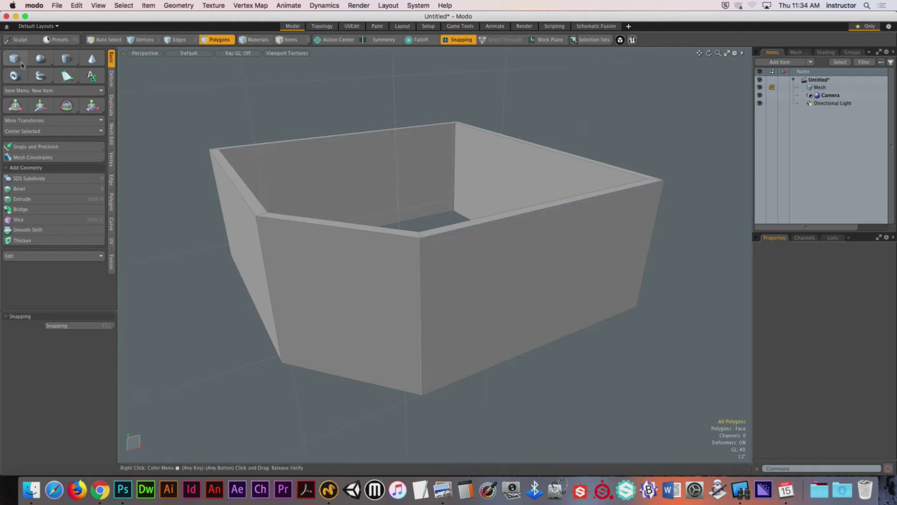
left_click_drag(290, 187, 313, 189, "alt")
left_click_drag(338, 196, 358, 231, "alt")
left_click_drag(495, 242, 435, 231, "alt+shift")
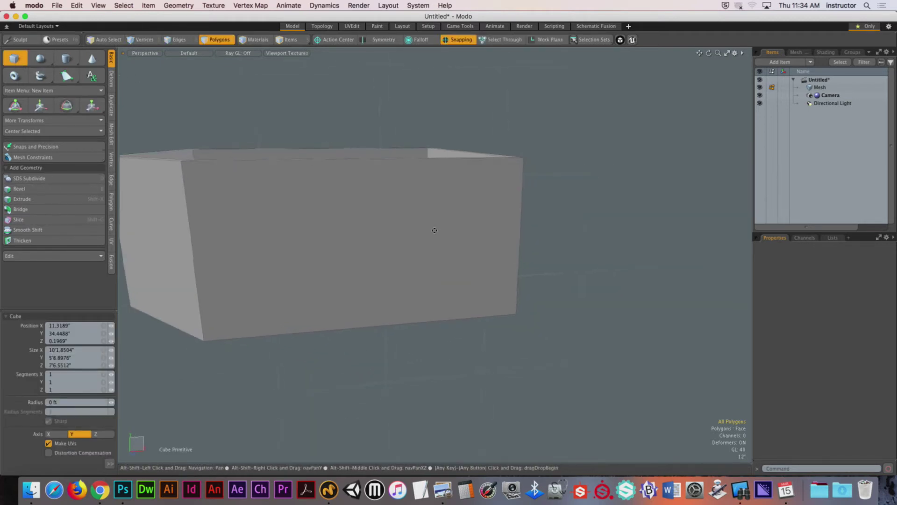
mouse_move(556, 174)
left_mouse_down()
mouse_move(647, 275)
mouse_move(625, 299)
left_mouse_up()
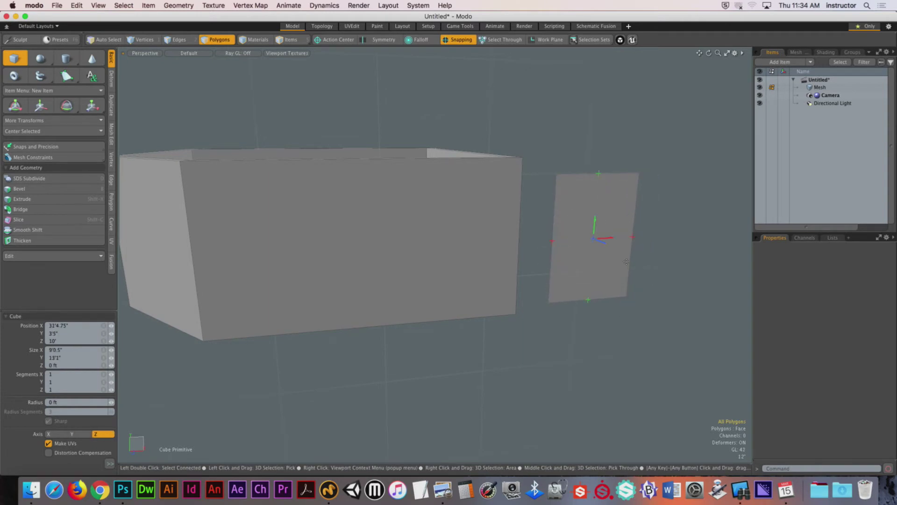
key("space")
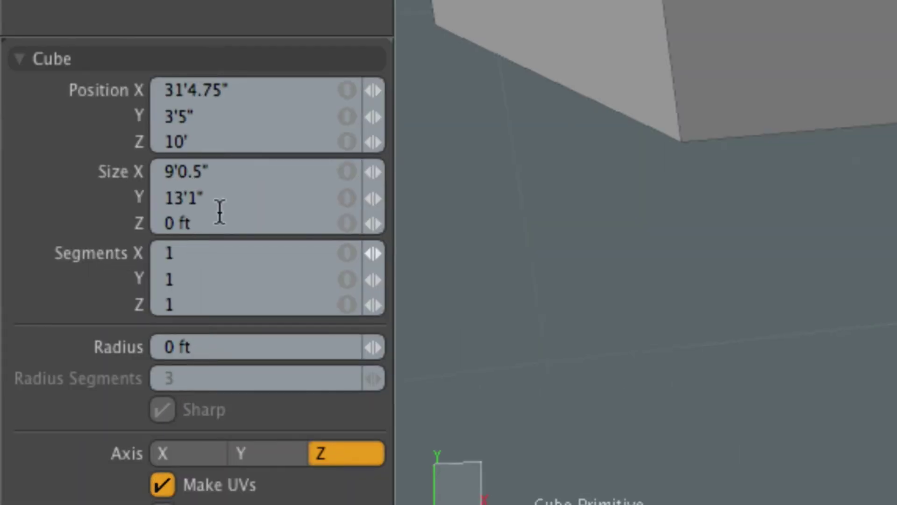
Step: Set the flat primitive's Size X to 36" and Size Y to 4'
left_click(215, 171)
key("Tab")
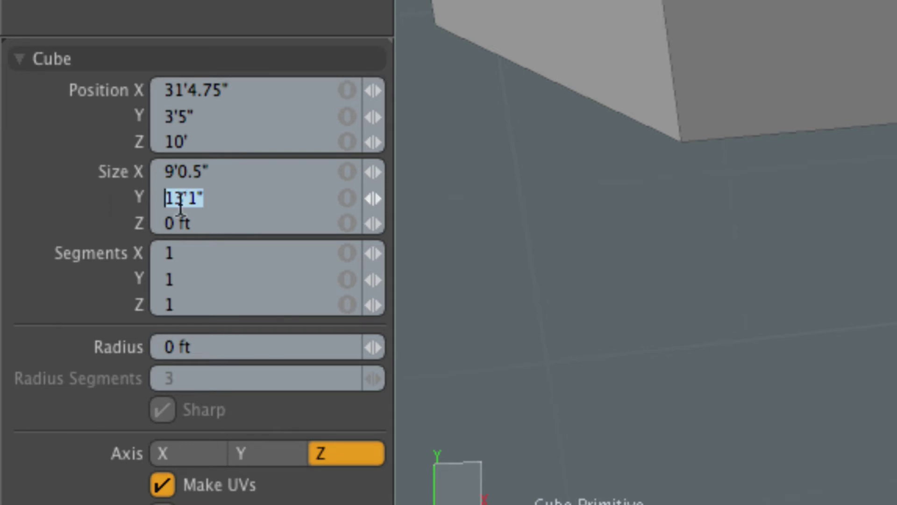
left_click(158, 173)
type("3")
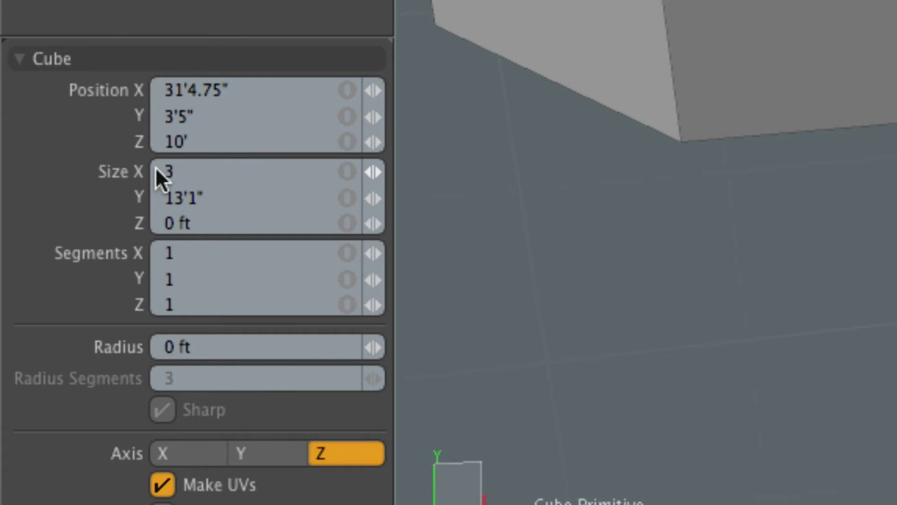
type("6")
key("Tab")
type("4'")
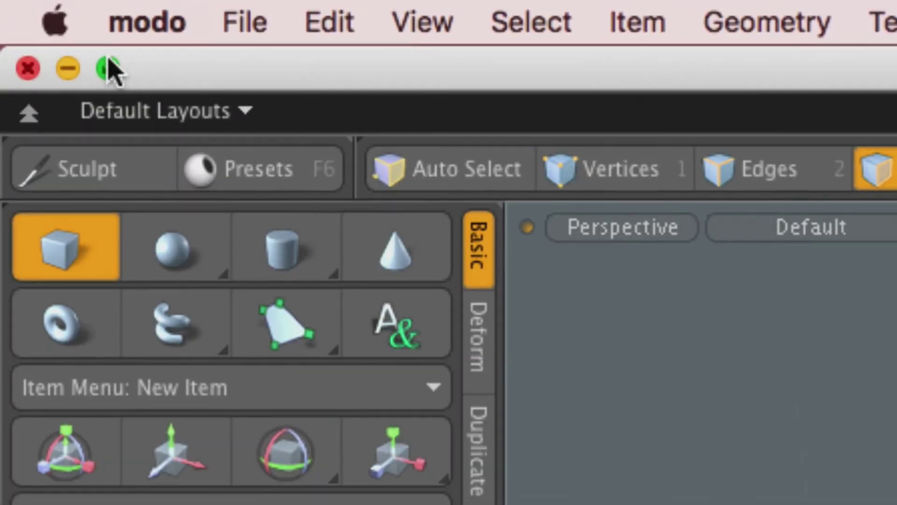
left_click(136, 22)
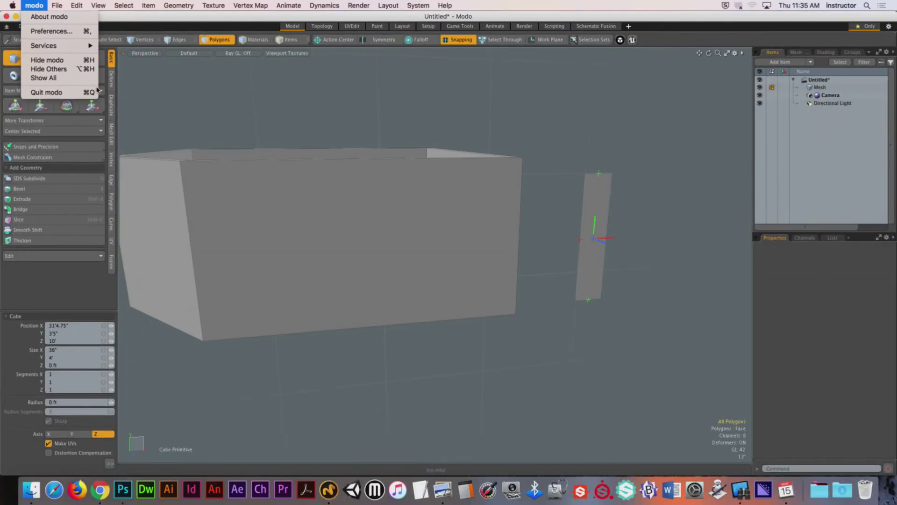
left_click(252, 101)
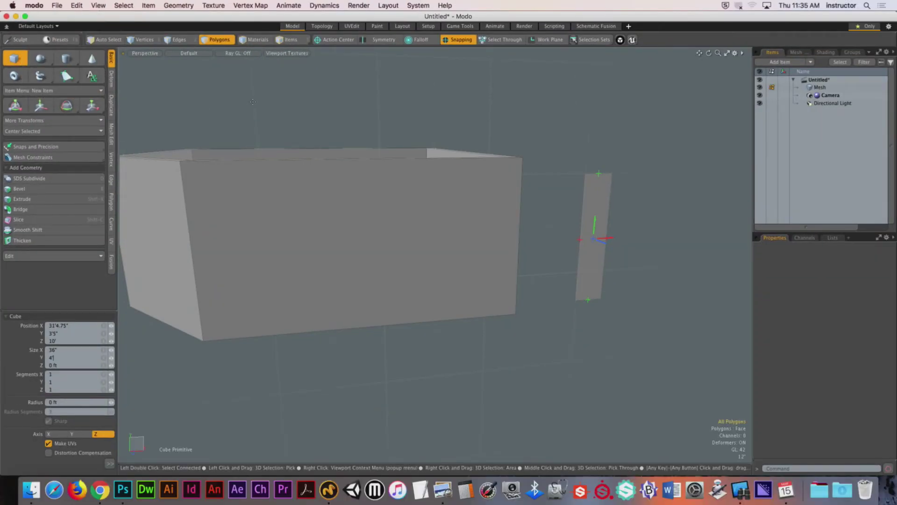
key("Return")
Step: Extrude the 36" by 4' polygon into a long box about 10'4.5" deep, then clear the selection
left_click_drag(325, 206, 551, 267, "alt")
key("space")
left_click(577, 272)
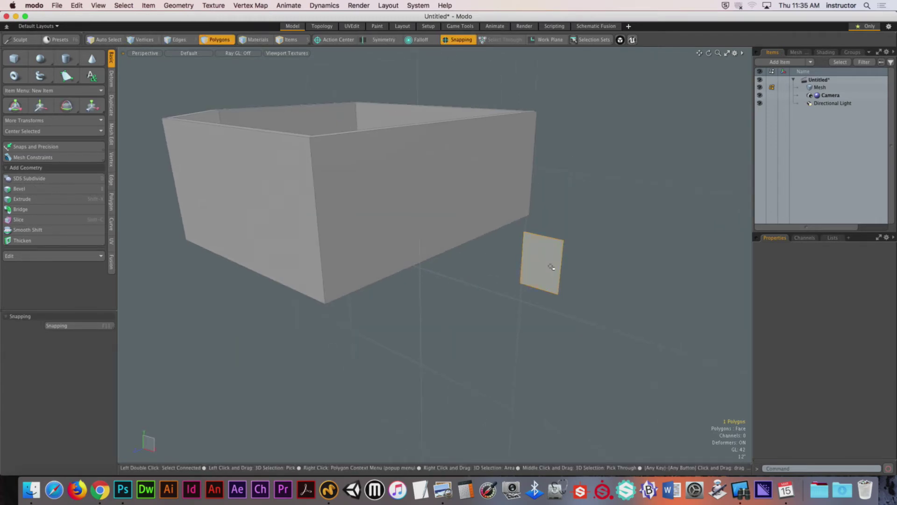
mouse_move(562, 262)
left_mouse_down("ctrl+alt")
mouse_move(519, 280)
mouse_move(510, 271)
mouse_move(432, 262)
mouse_move(572, 264)
left_mouse_up("ctrl+alt")
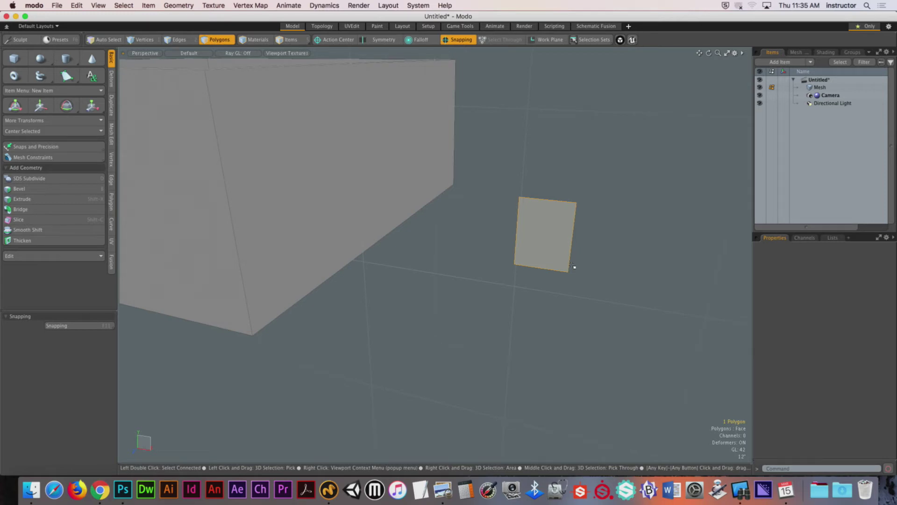
left_click(570, 265)
left_click_drag(654, 232, 523, 268, "alt")
key("shift+x")
left_click_drag(451, 273, 218, 328)
key("space")
left_click(421, 336)
left_click_drag(422, 337, 446, 340, "alt")
scroll(430, 322, "down", 3)
mouse_move(409, 294)
left_mouse_down("alt")
mouse_move(455, 303)
mouse_move(426, 319)
mouse_move(414, 309)
left_mouse_up("alt")
left_click(425, 320)
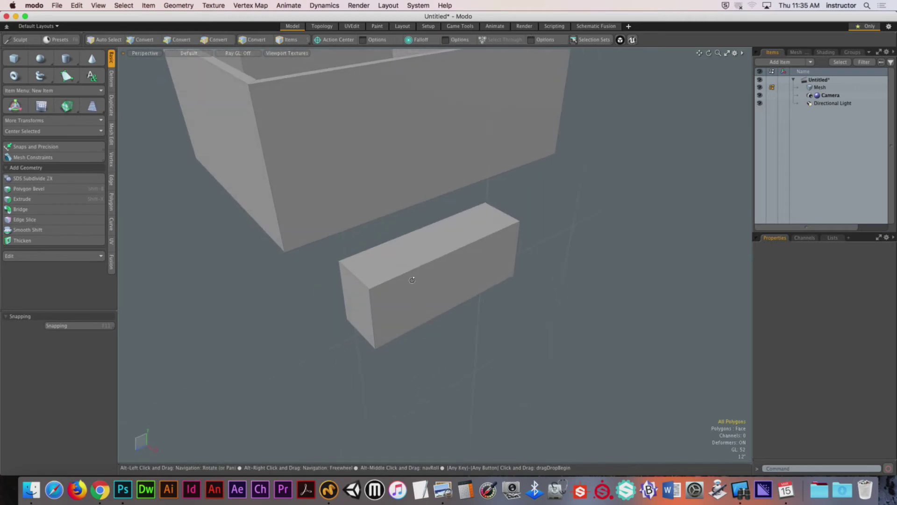
Step: Turn off snapping, select the whole box and move it along X so it passes through the front wall
key("F11")
left_click_drag(496, 316, 573, 314, "alt")
left_click(555, 312)
double_click(554, 312)
key("w")
key("F11")
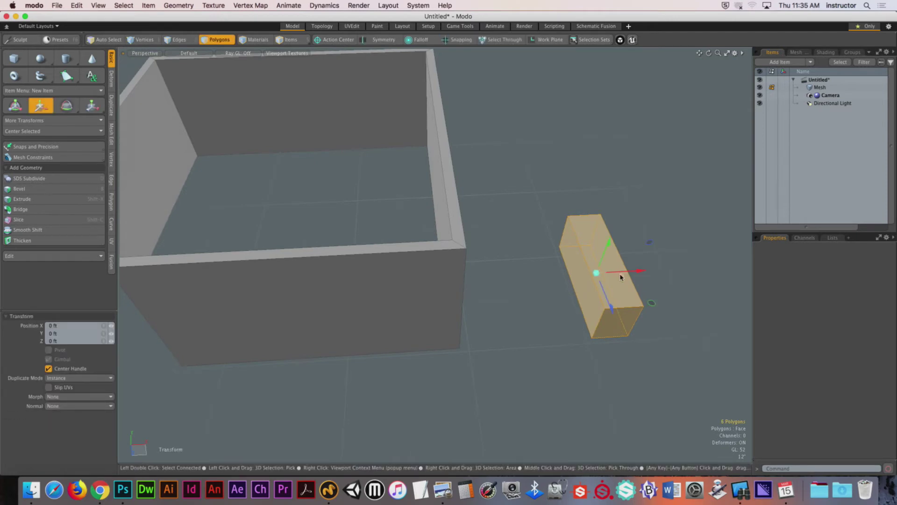
left_click_drag(621, 273, 310, 291)
left_click_drag(309, 291, 399, 284, "alt+shift")
key("space")
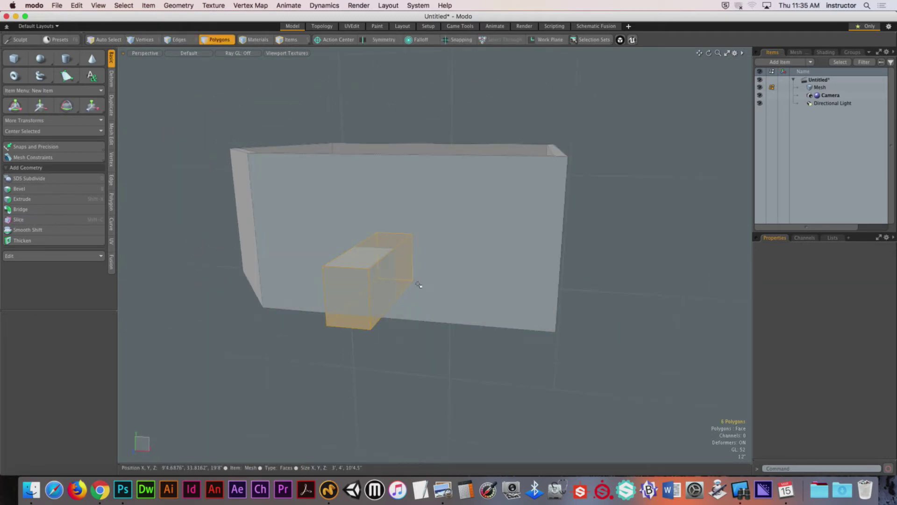
Step: Raise the box along Y to window height in the front wall and clear the selection
key("w")
left_click_drag(375, 246, 376, 206)
key("space")
left_click_drag(514, 299, 454, 196, "alt")
left_click(581, 318)
Step: Examine from several angles how the box passes through the front wall
double_click(462, 243)
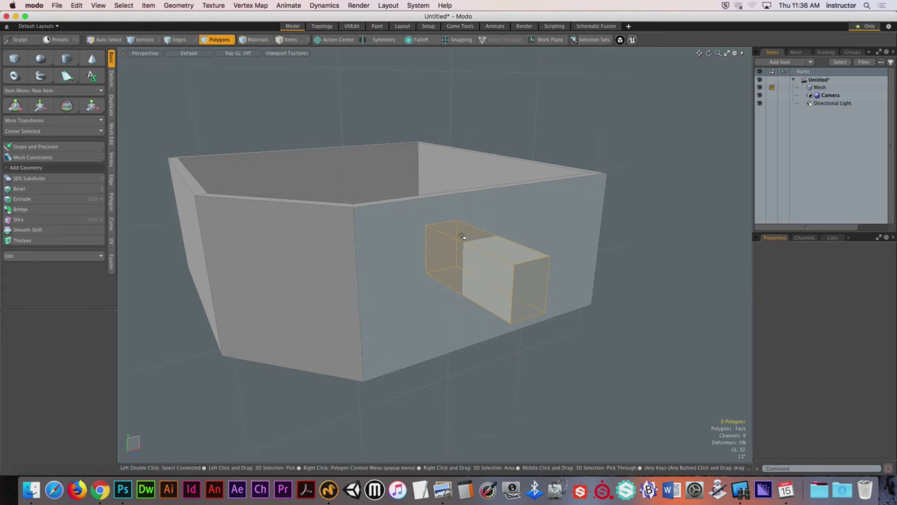
left_click_drag(463, 236, 322, 293, "alt")
left_click_drag(405, 296, 403, 317, "alt")
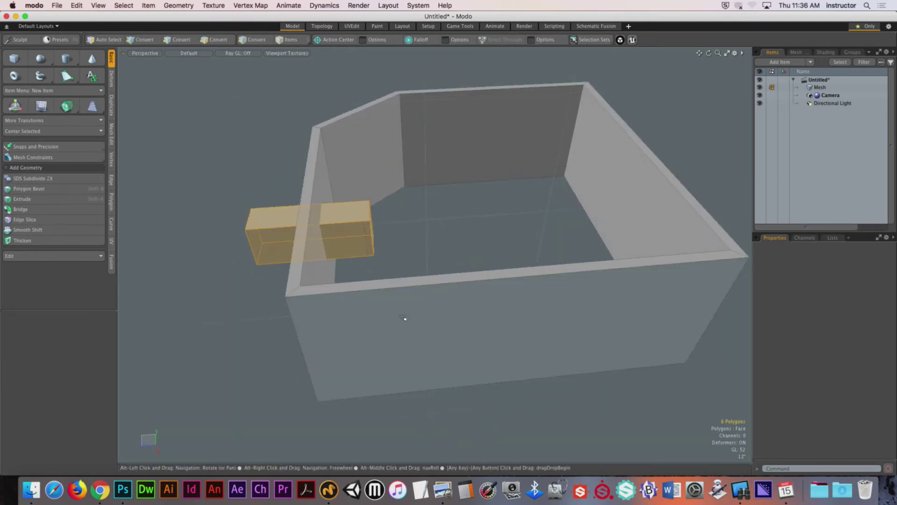
left_click_drag(541, 303, 618, 180, "alt")
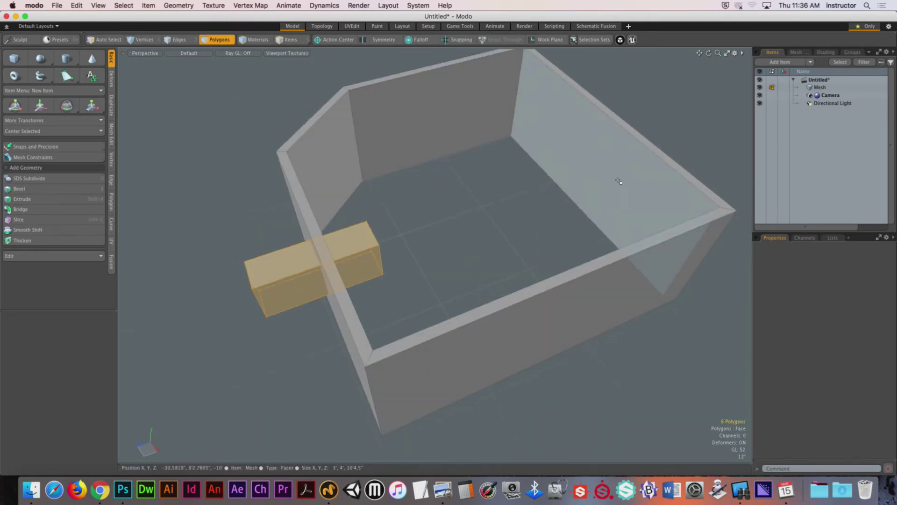
left_click_drag(567, 202, 432, 262, "alt")
key("y")
key("q")
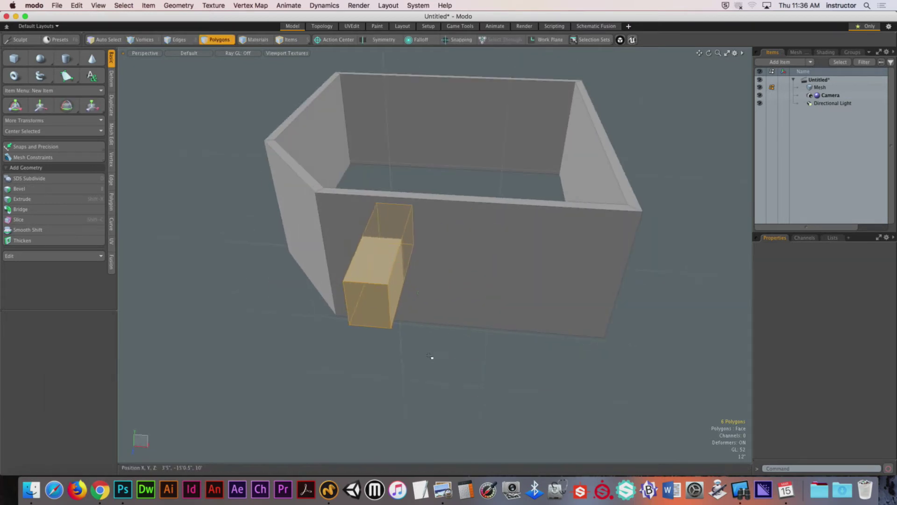
left_click(430, 356)
left_click_drag(430, 356, 449, 323, "alt")
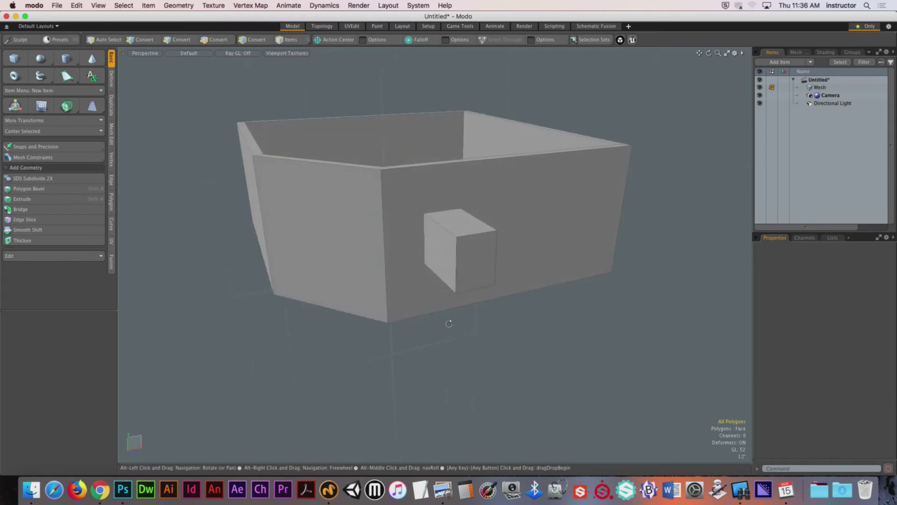
Step: Clone the box along the front wall with 2 clones and an X offset of about 7'0.5"
double_click(439, 250)
left_click_drag(439, 250, 462, 270, "alt")
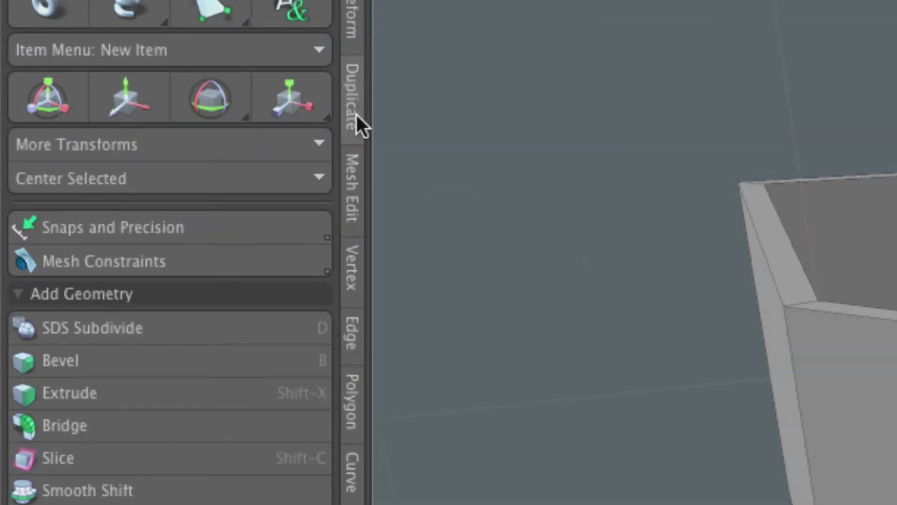
left_click(357, 112)
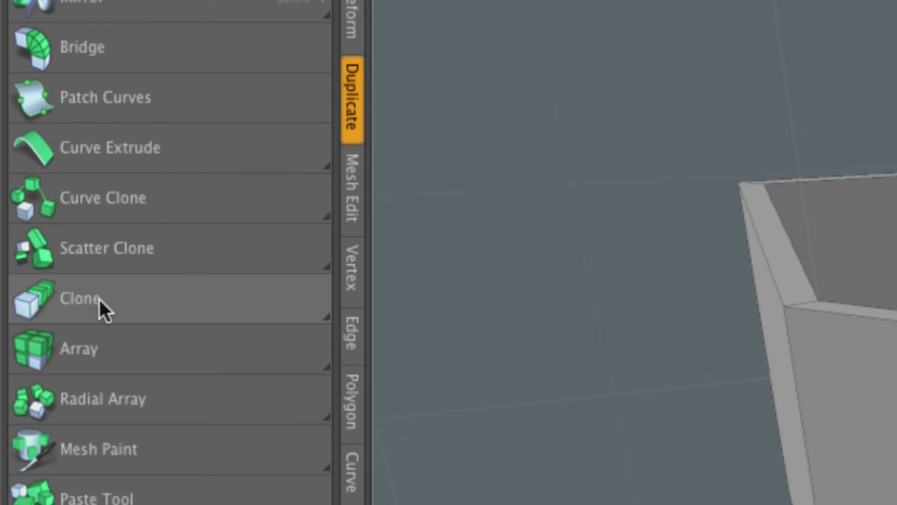
left_click(116, 302)
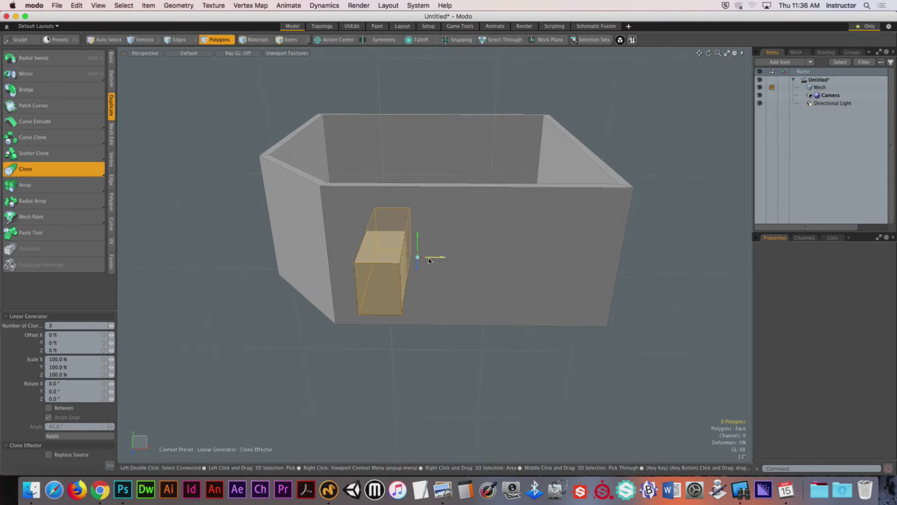
mouse_move(429, 260)
left_mouse_down()
mouse_move(524, 256)
mouse_move(462, 262)
left_mouse_up()
left_click(111, 327)
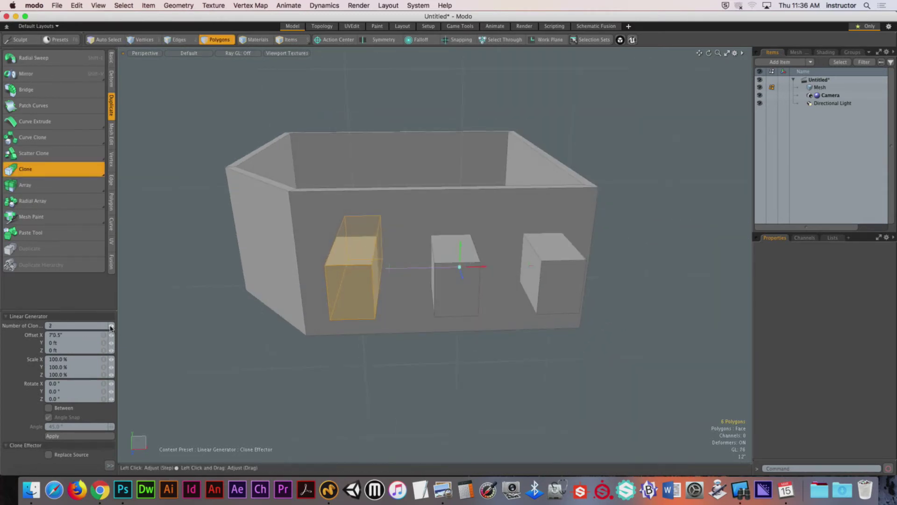
Step: Enable Between for the clones with an X offset of 14'8.5", then finish cloning and clear the selection
mouse_move(402, 320)
left_mouse_down("alt")
mouse_move(333, 306)
mouse_move(379, 305)
mouse_move(447, 280)
mouse_move(531, 283)
mouse_move(467, 299)
mouse_move(418, 330)
left_mouse_up("alt")
left_click(48, 408)
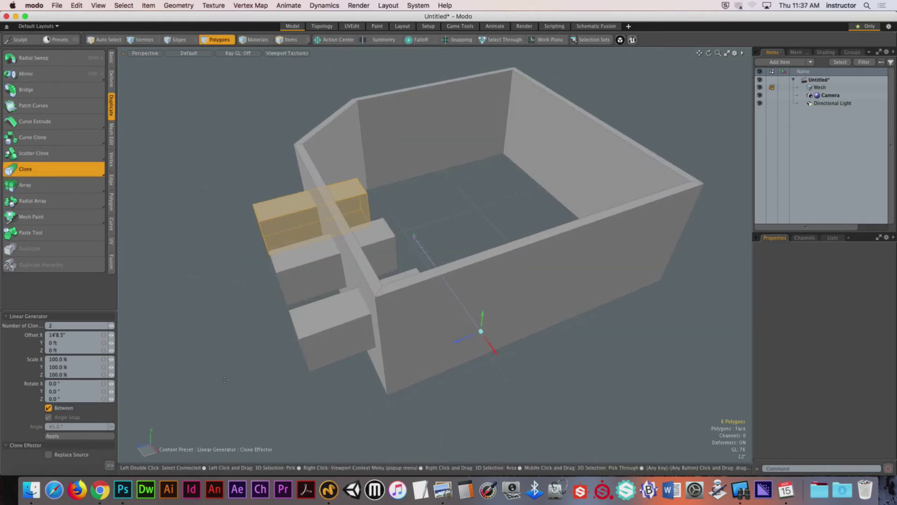
key("q")
left_click(281, 364)
mouse_move(280, 360)
left_mouse_down("alt")
mouse_move(341, 324)
mouse_move(407, 340)
mouse_move(355, 254)
left_mouse_up("alt")
scroll(377, 336, "up", 5)
scroll(407, 341, "down", 5)
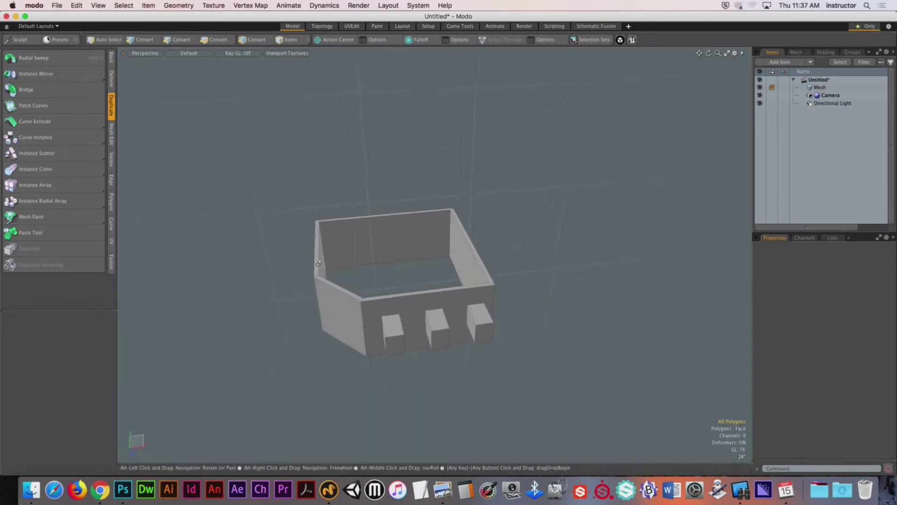
double_click(486, 330)
left_click_drag(487, 333, 505, 322, "alt")
key("y")
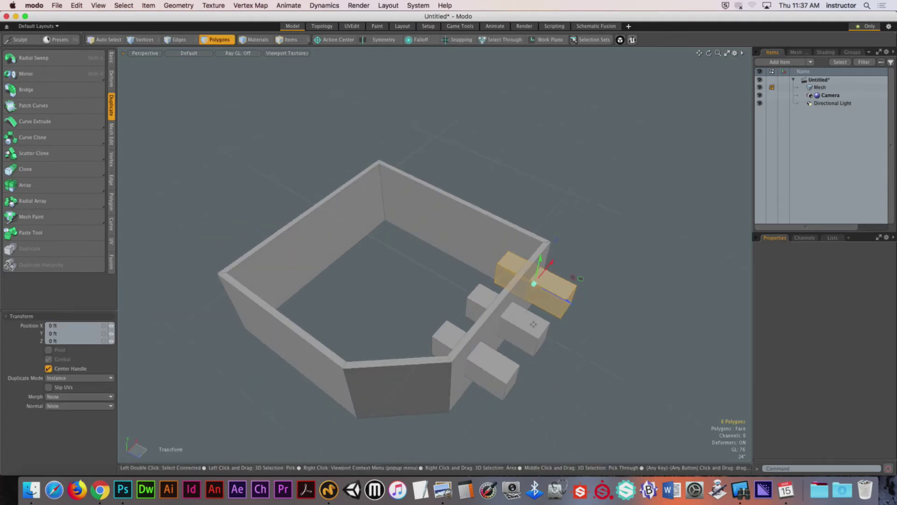
left_click_drag(569, 310, 420, 213, "ctrl+shift")
key("Delete")
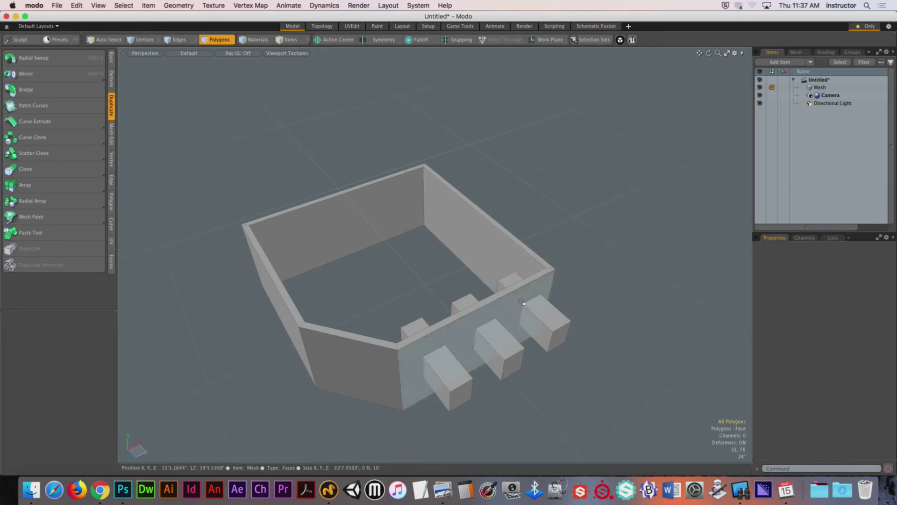
Step: Duplicate all three front-wall boxes along Z so the copies pass through the back wall, and clear the selection
left_click_drag(547, 322, 441, 381)
key("]")
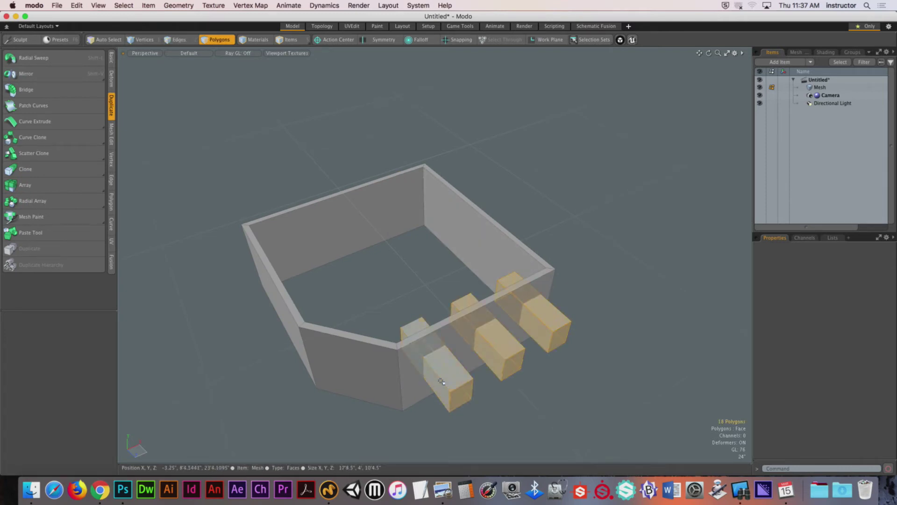
key("y")
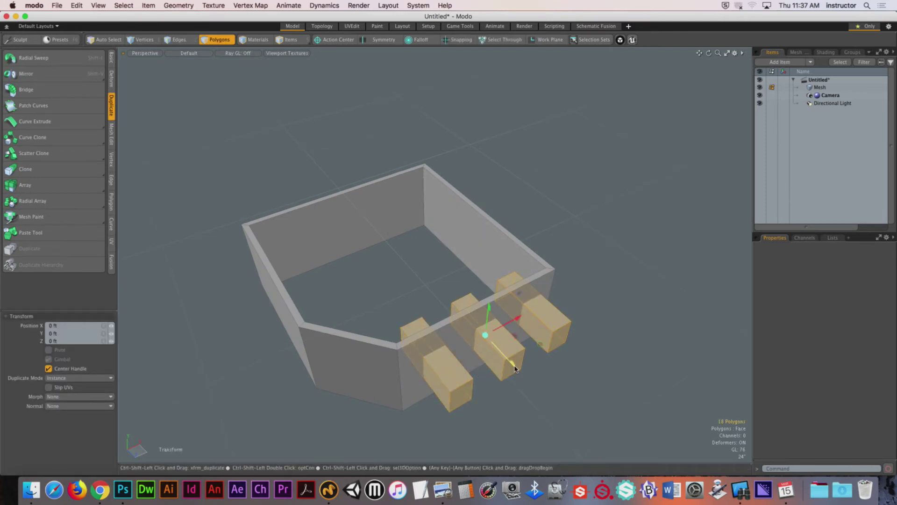
left_click_drag(513, 365, 459, 307, "ctrl+shift")
key("q")
left_click(444, 239)
left_click_drag(460, 308, 374, 300, "alt")
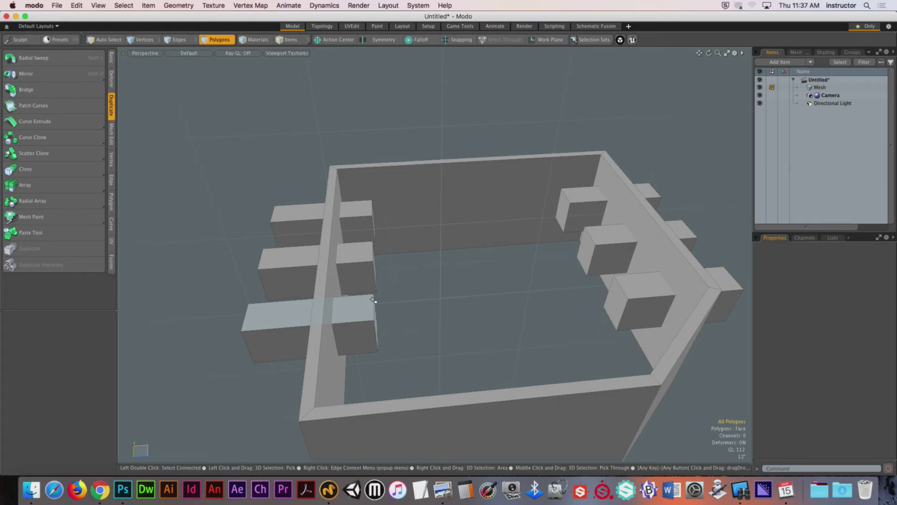
left_click_drag(376, 300, 409, 317, "alt")
double_click(420, 204)
left_click(407, 318)
left_click(518, 319)
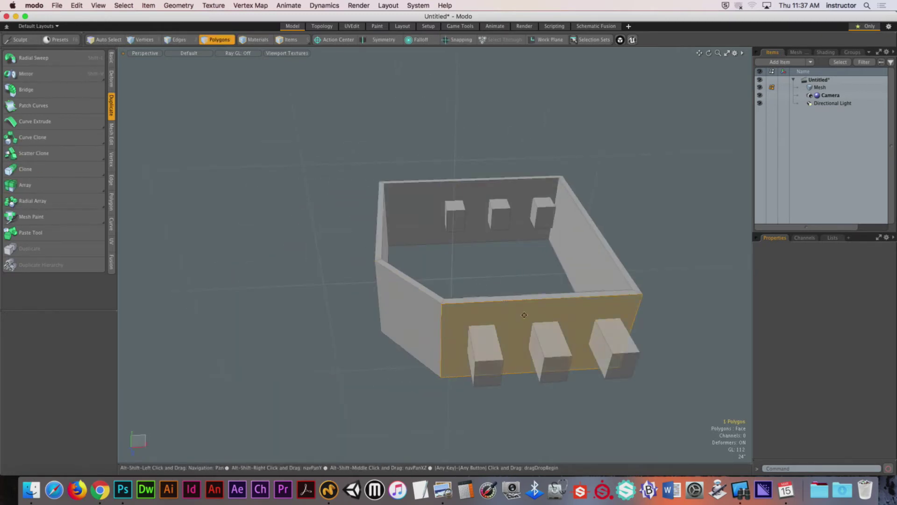
left_click_drag(519, 319, 467, 337, "alt")
left_click(467, 337)
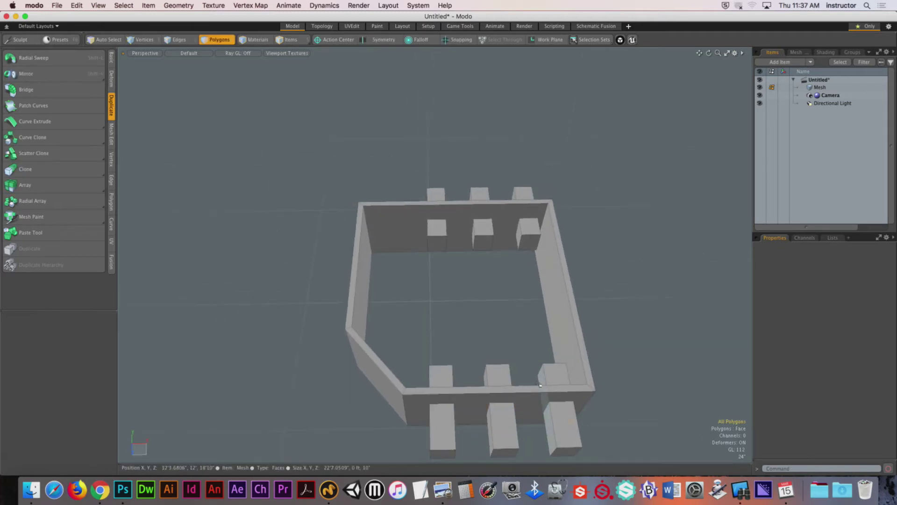
Step: Duplicate the front-wall box farthest from the angled wall onto the adjacent side wall, turned to pass through that wall
double_click(555, 370)
left_click_drag(554, 370, 501, 352, "alt")
key("y")
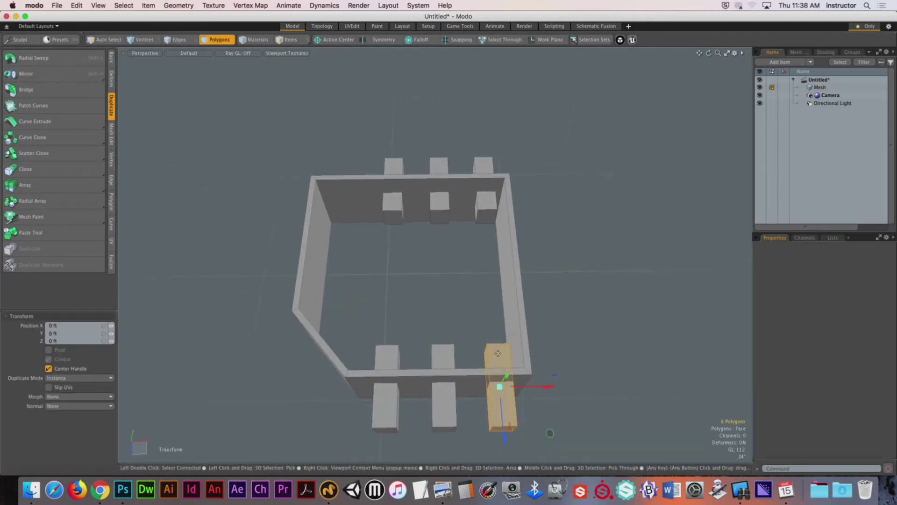
left_click_drag(501, 412, 408, 265)
key("e")
key("space")
Step: Move the side-wall box along Z toward the end of its wall
key("y")
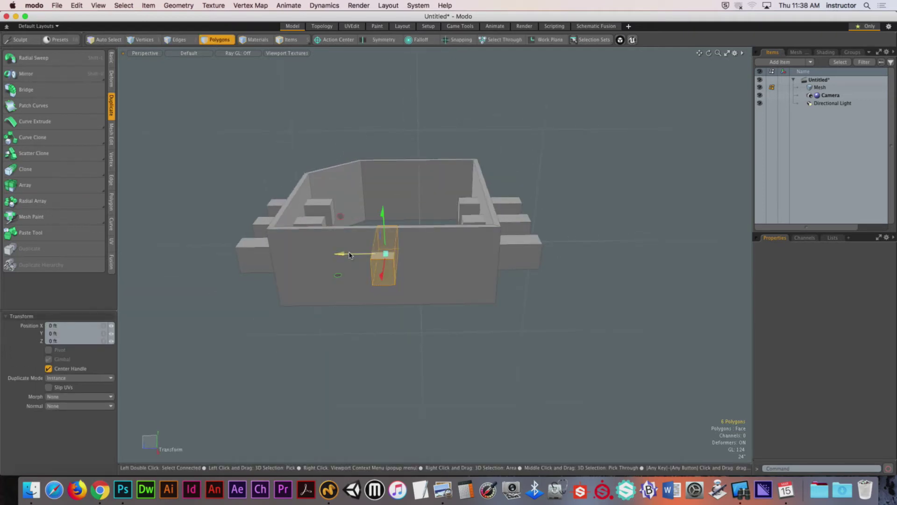
left_click_drag(358, 254, 450, 252)
left_click_drag(450, 253, 426, 262, "alt")
key("space")
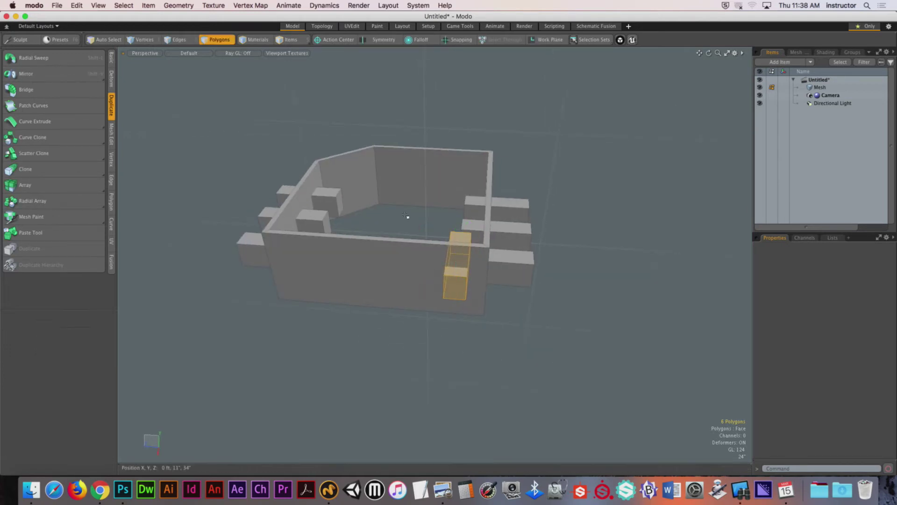
Step: Clone the side-wall box along Z with 3 clones and Between enabled, spacing them across the wall, and clear the selection
left_click(47, 169)
mouse_move(367, 270)
left_mouse_down()
mouse_move(266, 258)
mouse_move(295, 265)
mouse_move(322, 255)
left_mouse_up()
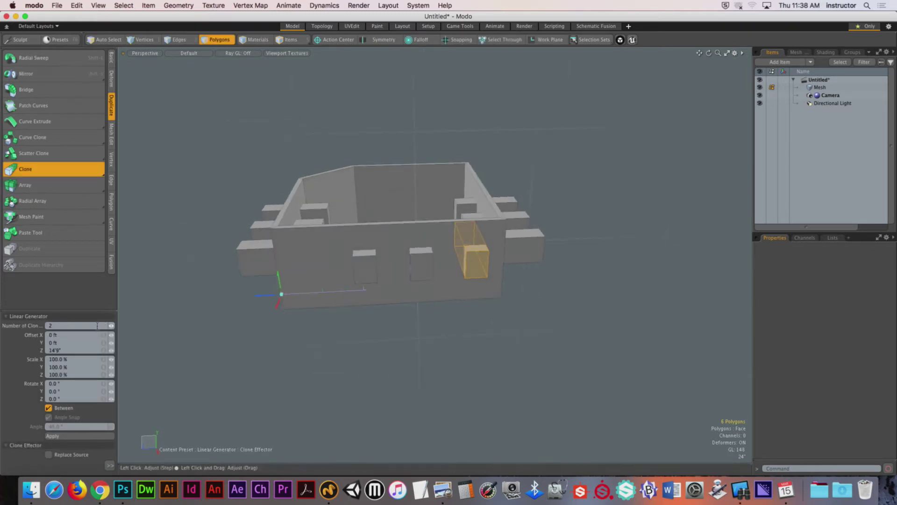
left_click_drag(323, 291, 336, 288)
mouse_move(272, 300)
left_mouse_down()
mouse_move(210, 297)
mouse_move(428, 369)
mouse_move(433, 397)
left_mouse_up()
key("space")
left_click(428, 369)
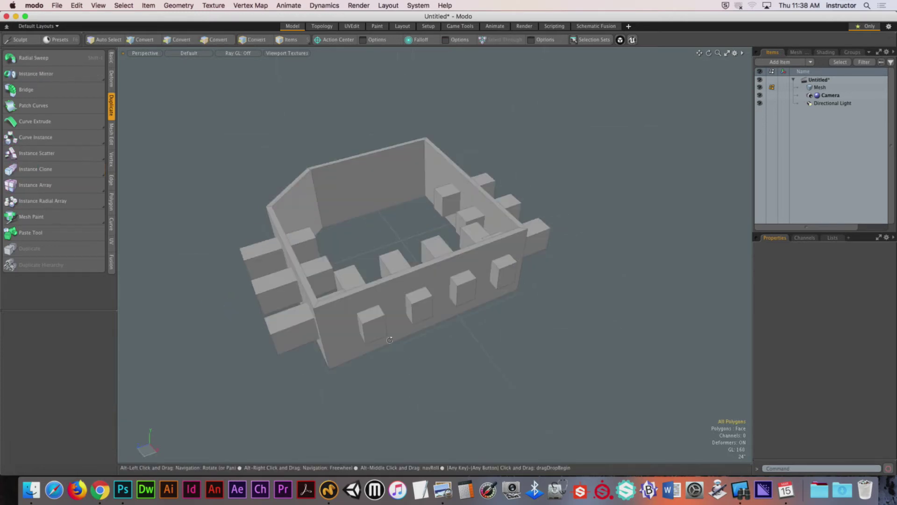
Step: Duplicate the four side-wall boxes through the opposite side wall and clear the selection
double_click(375, 327)
double_click(421, 307, "shift")
left_click(464, 289, "shift")
double_click(466, 289, "shift")
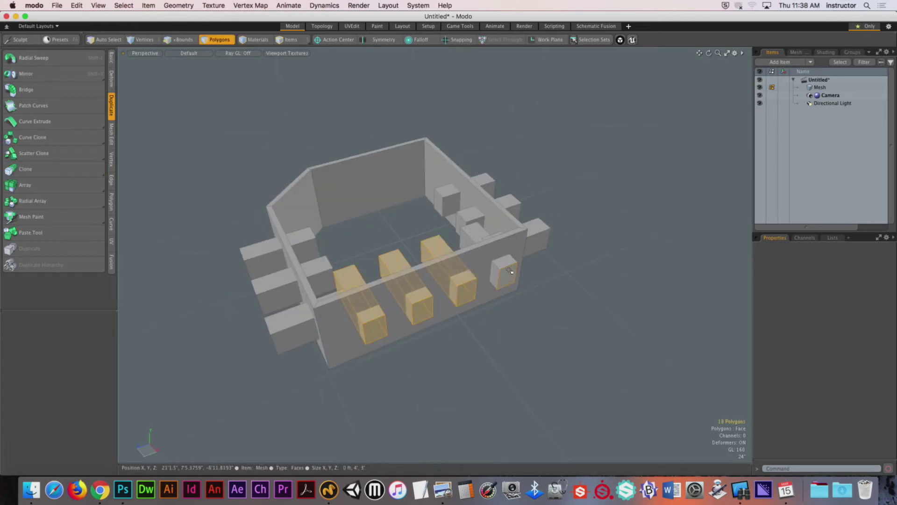
double_click(502, 270, "shift")
left_click_drag(503, 270, 354, 231, "alt")
key("y")
left_click_drag(379, 259, 382, 272, "alt")
key("space")
left_click(369, 275)
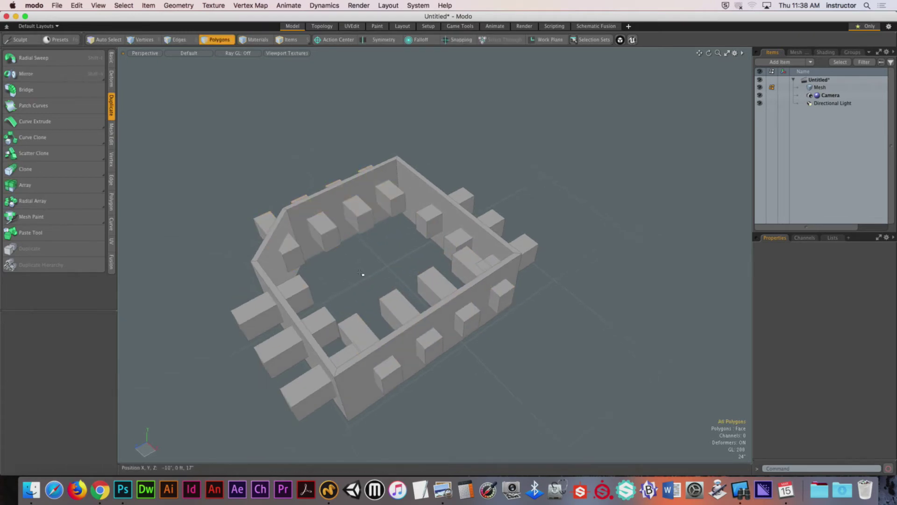
Step: Delete the box crossing the angled wall and two of the three back-wall boxes, keeping the one nearest the angled-wall side
double_click(292, 254)
key("Delete")
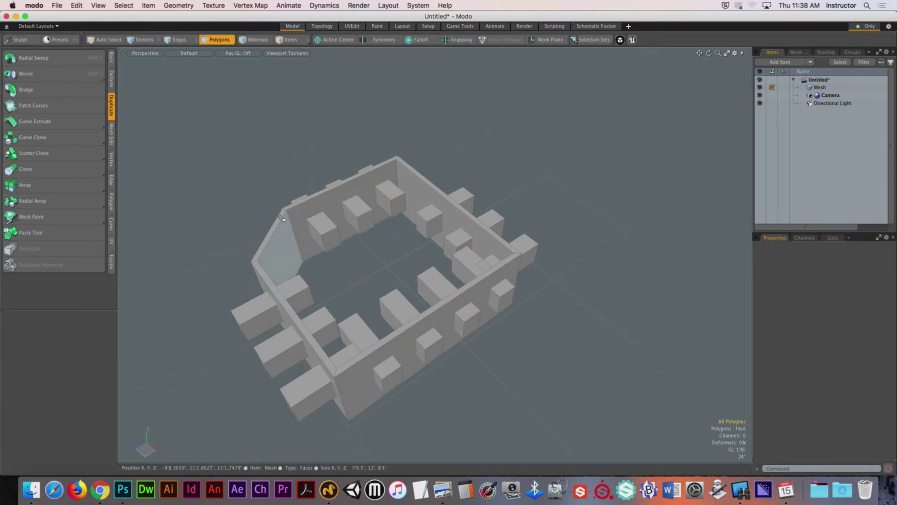
left_click_drag(279, 200, 444, 282, "alt")
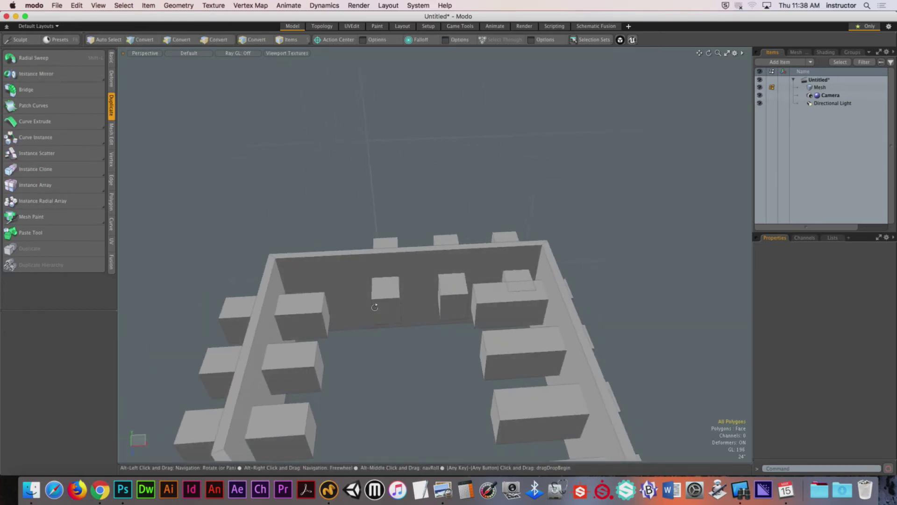
double_click(386, 303)
left_click_drag(386, 302, 403, 295, "alt")
scroll(402, 294, "up", 5)
left_click_drag(467, 280, 360, 273, "alt")
scroll(360, 273, "down", 5)
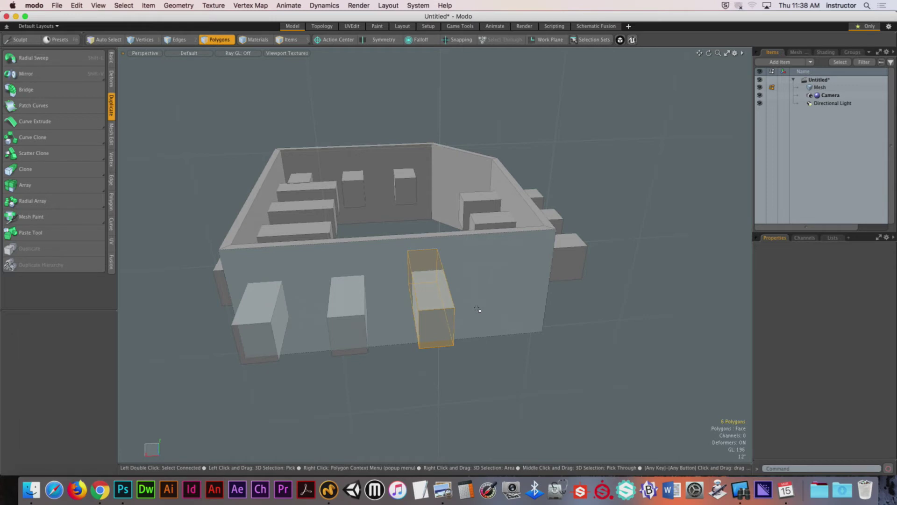
double_click(270, 335)
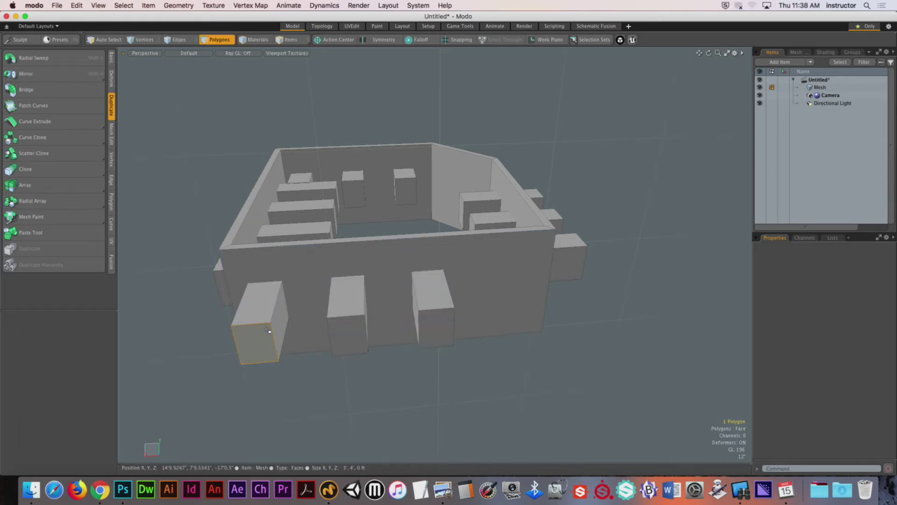
key("Delete")
double_click(357, 333)
key("Delete")
Step: Scale the remaining back-wall box along X into one wide window box and clear the selection
double_click(431, 321)
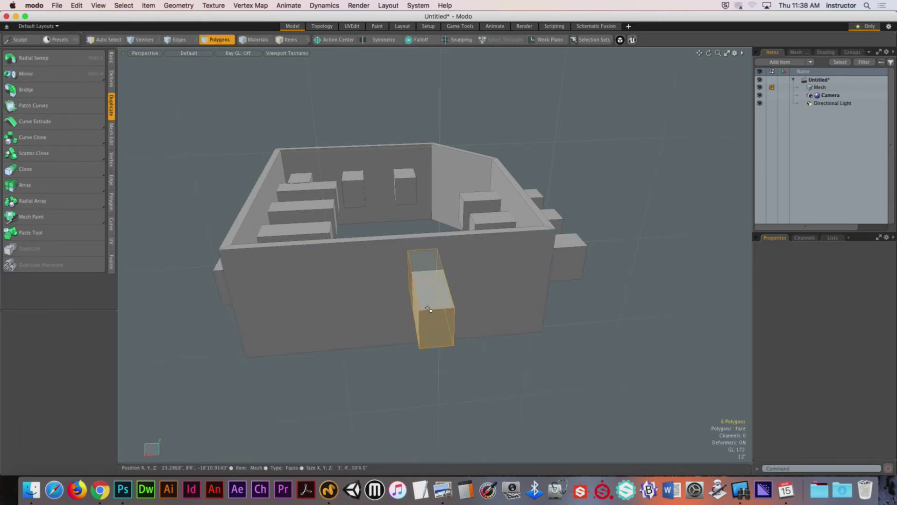
left_click_drag(427, 312, 407, 323, "alt")
key("r")
left_click_drag(373, 291, 161, 287)
left_click_drag(483, 321, 381, 305, "alt")
key("w")
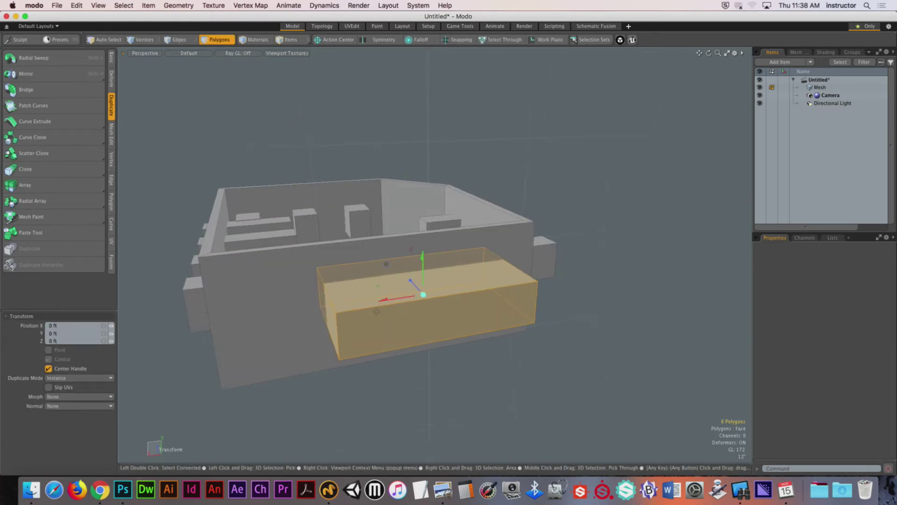
key("space")
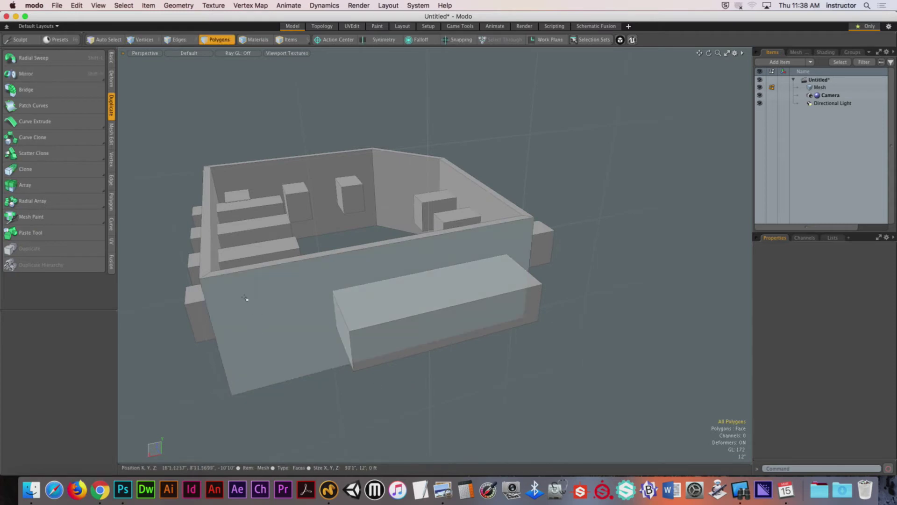
left_click_drag(246, 296, 348, 313, "alt")
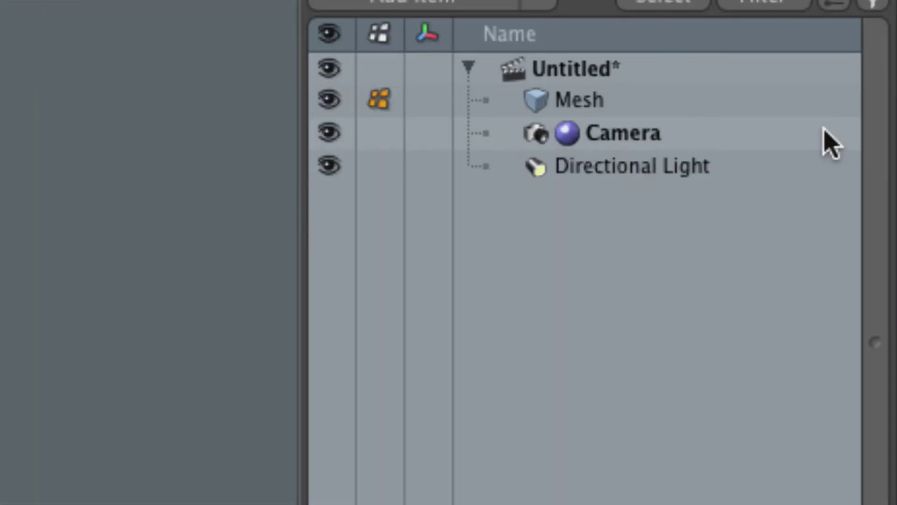
Step: Rename the Mesh item as Walls
left_click(779, 91)
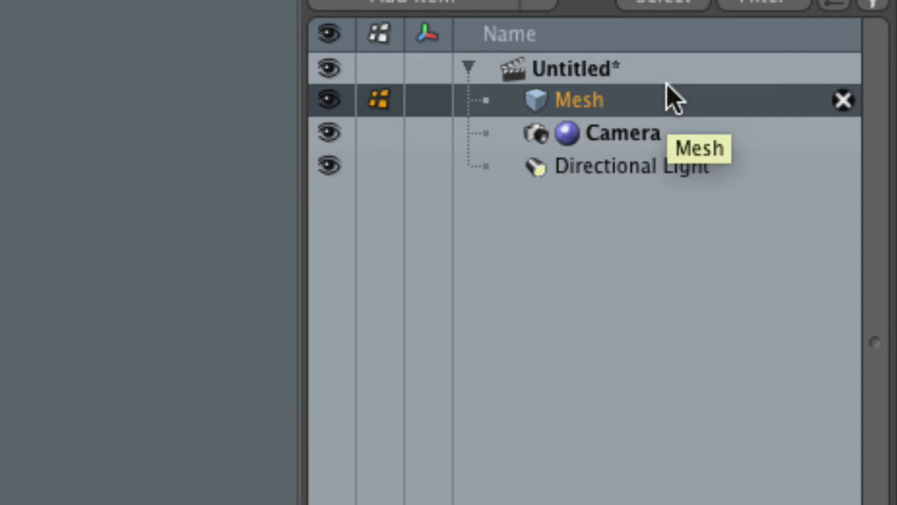
left_click(601, 104)
type("Walls")
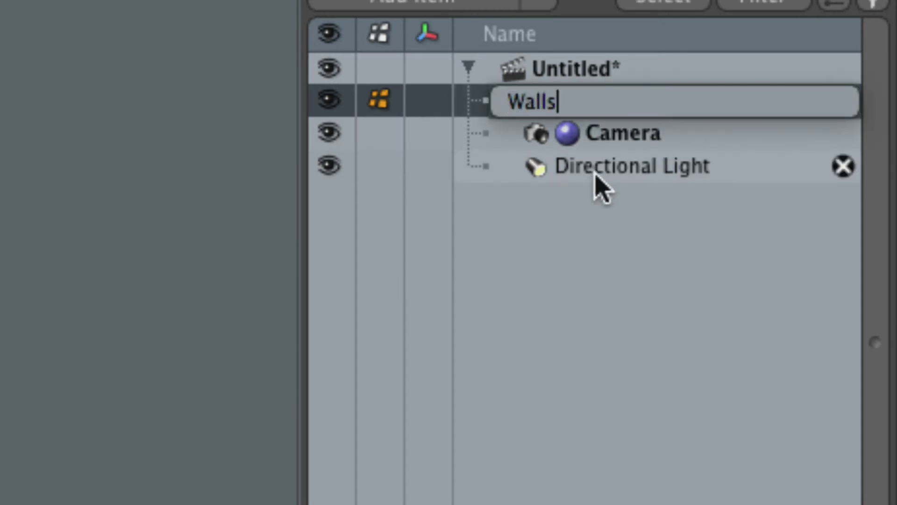
key("Return")
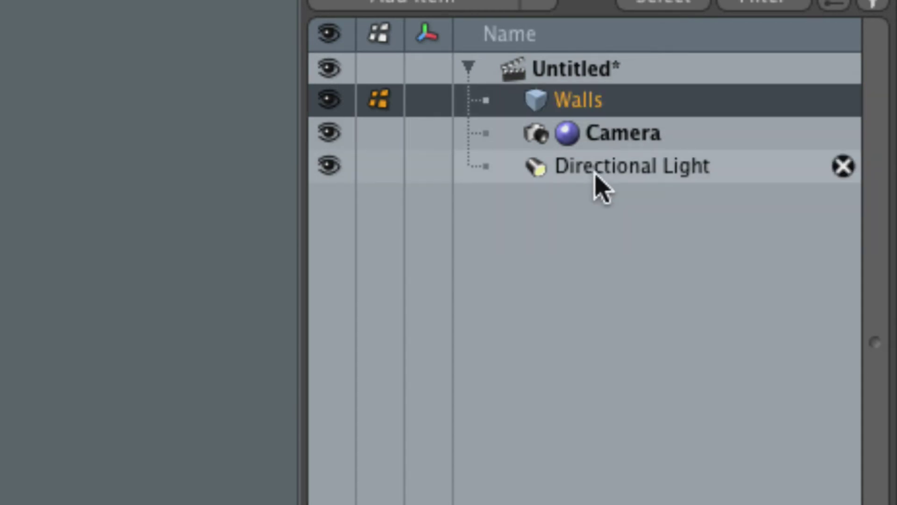
Step: Add a new mesh item and name it Cookie Cutter
key("n")
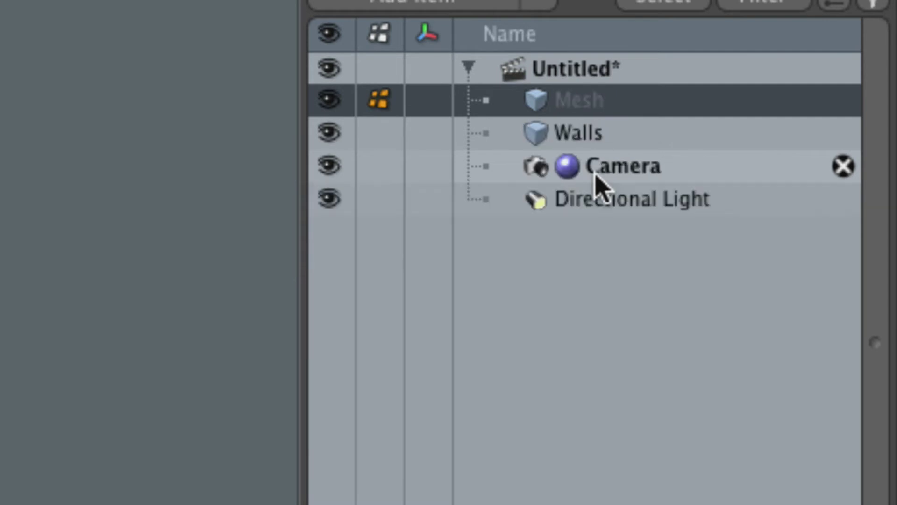
left_click(579, 110)
type("Cookie Cutter")
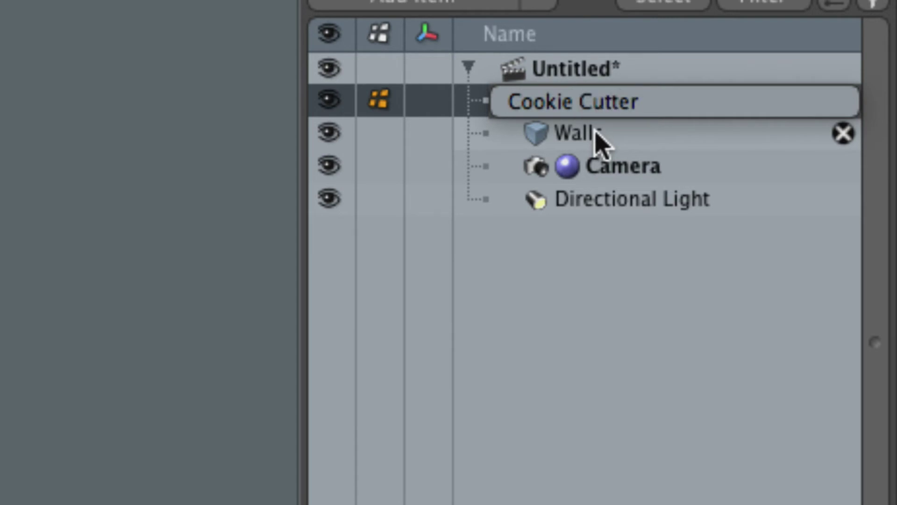
key("Return")
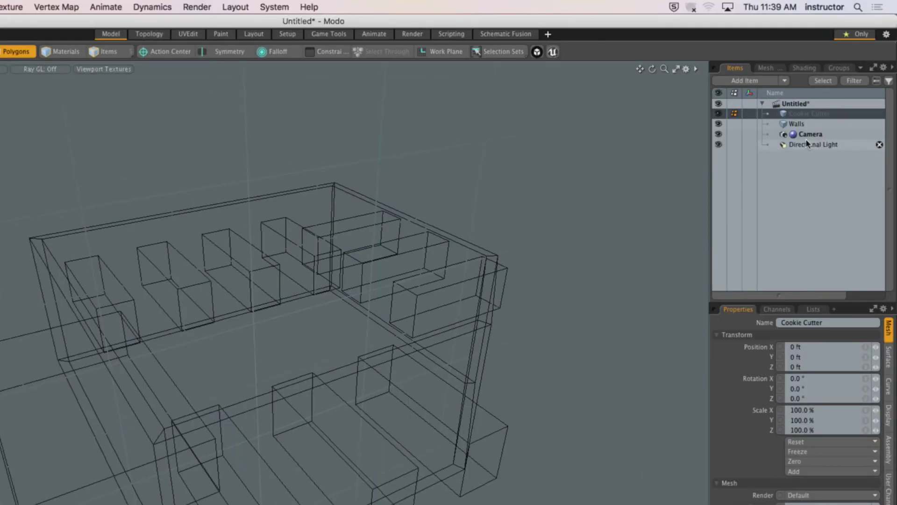
Step: In the Walls item, select the connected wall geometry and invert the selection so all window boxes are selected
left_click(800, 124)
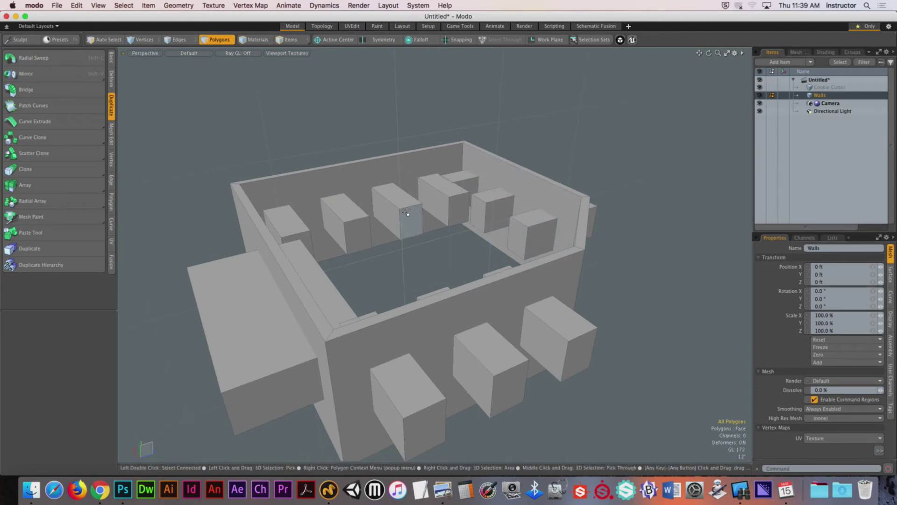
left_click_drag(406, 213, 355, 196, "alt")
mouse_move(260, 174)
left_mouse_down()
mouse_move(320, 150)
mouse_move(398, 144)
mouse_move(482, 79)
mouse_move(519, 75)
left_mouse_up()
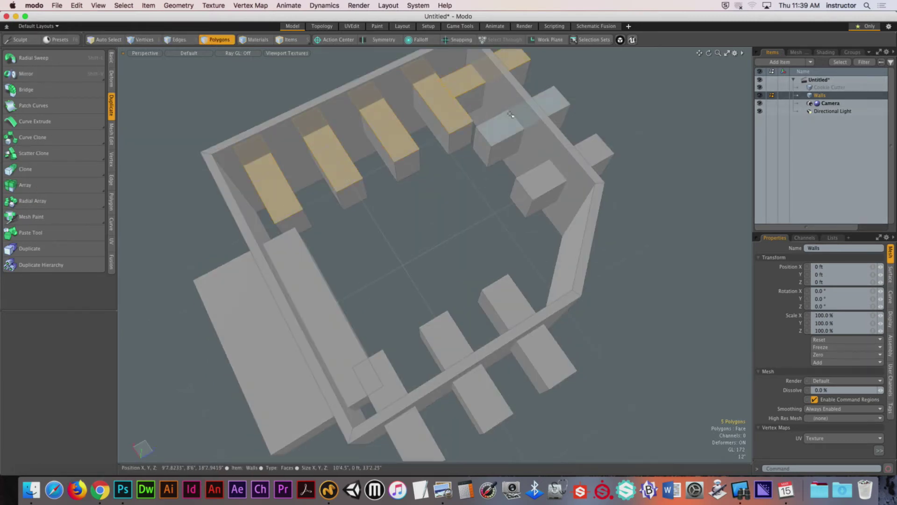
mouse_move(556, 117)
left_mouse_down("alt")
mouse_move(574, 134)
mouse_move(626, 127)
left_mouse_up("alt")
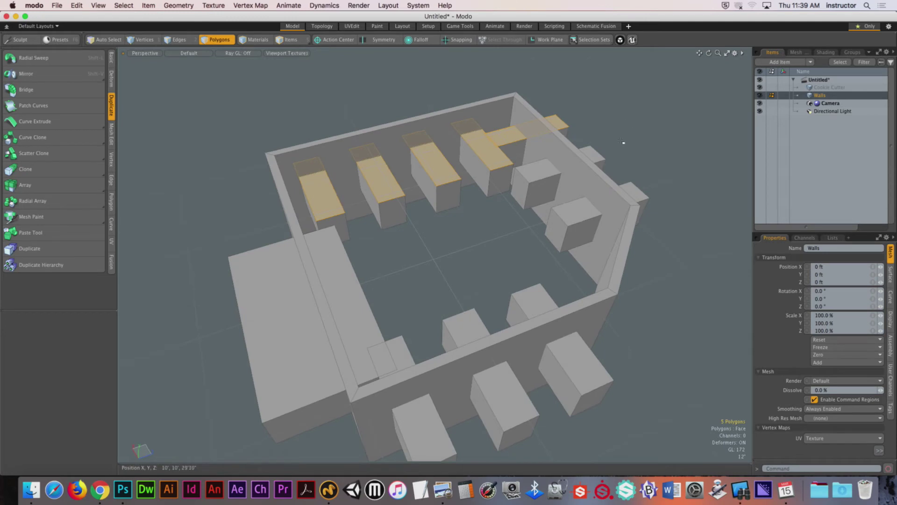
double_click(616, 235)
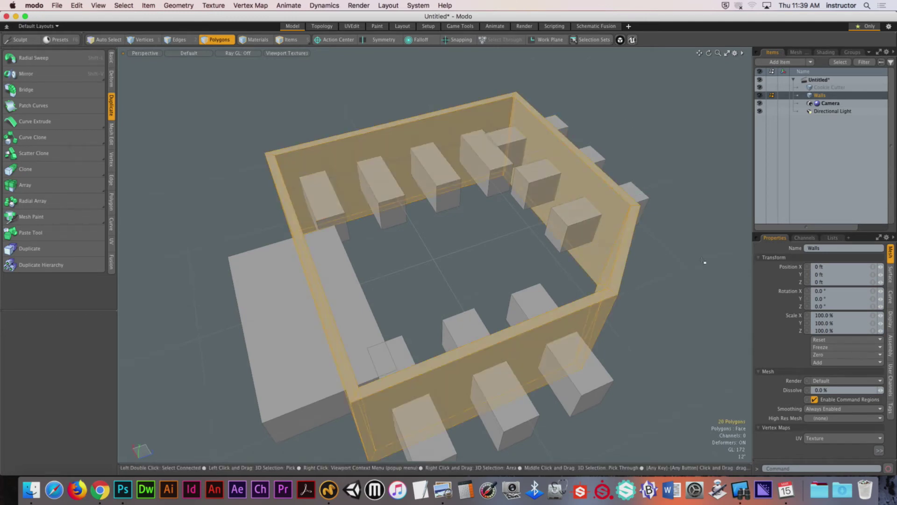
key("[")
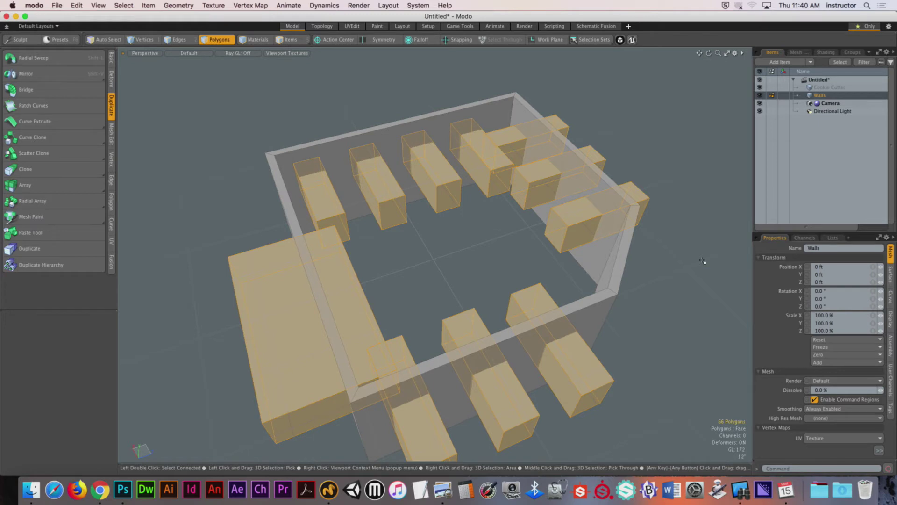
left_click(78, 5)
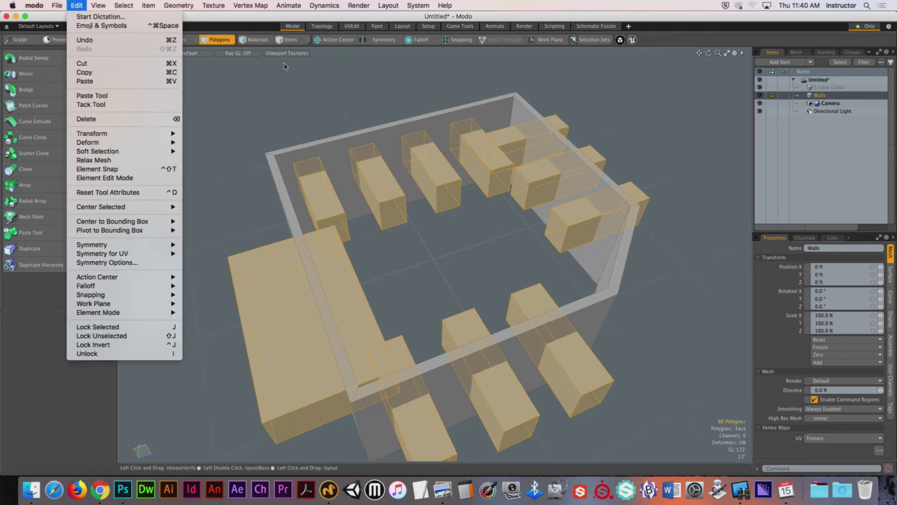
left_click(297, 79)
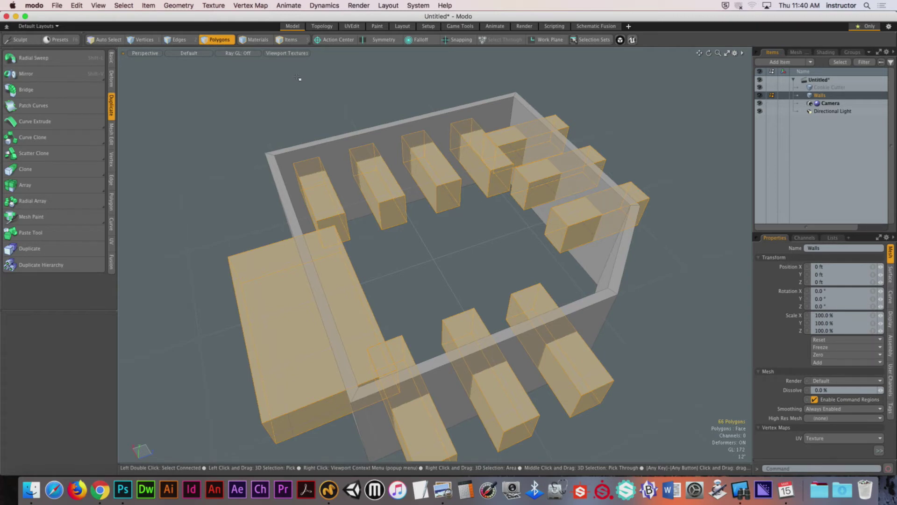
Step: Cut the selected window boxes out of the Walls item, paste them into the Cookie Cutter mesh, and clear the selection
left_click(78, 7)
left_click(84, 63)
left_click(820, 88)
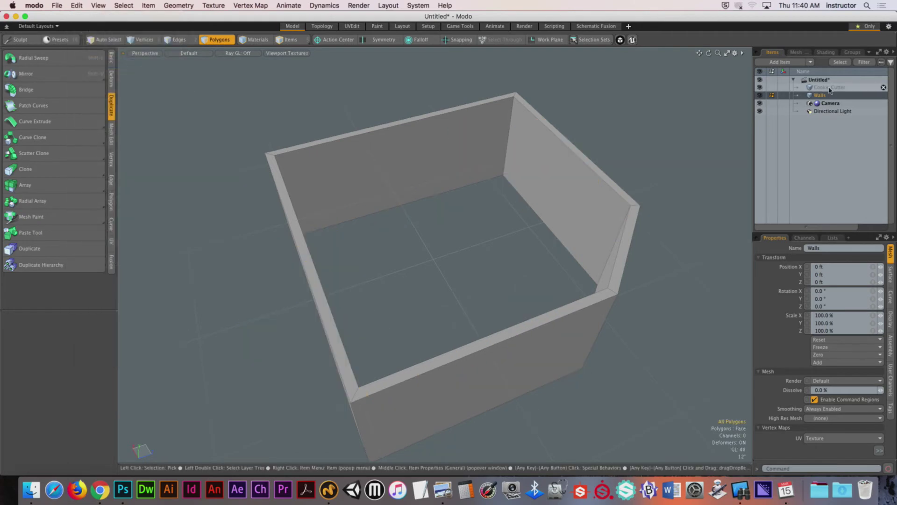
left_click(77, 5)
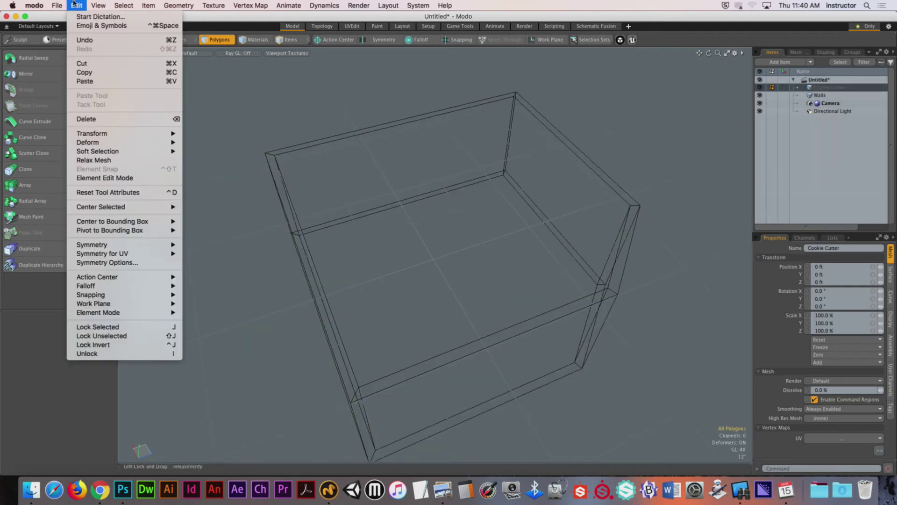
left_click(94, 82)
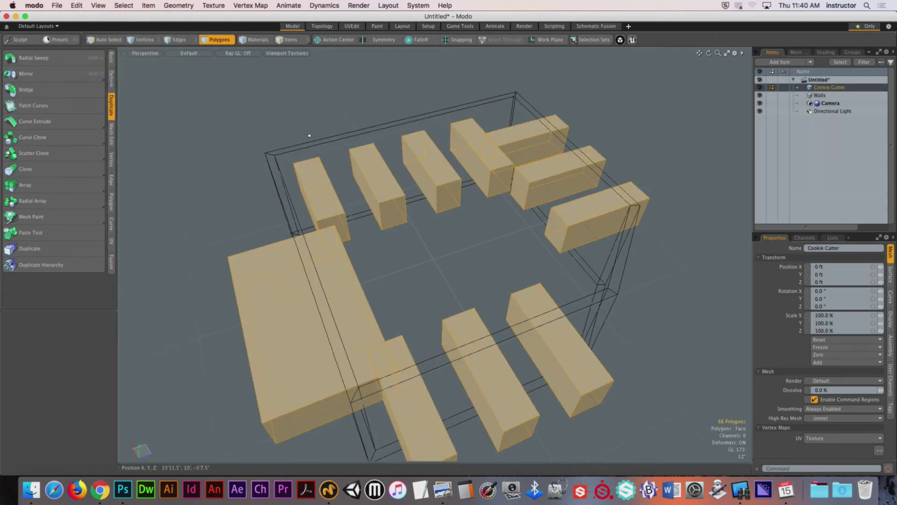
left_click_drag(430, 178, 456, 170, "alt")
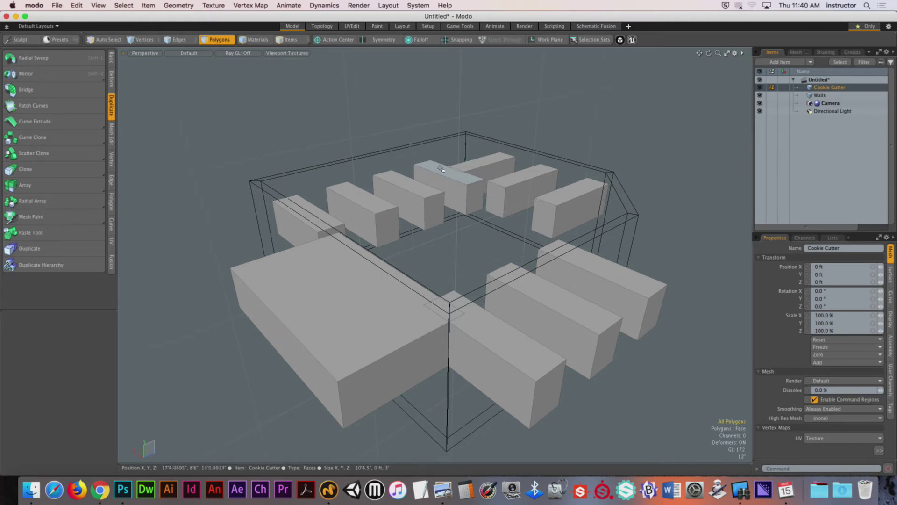
Step: Run a Solid Drill on the Walls mesh with the Slice operation, using the Background as the drive mesh
left_click(820, 95)
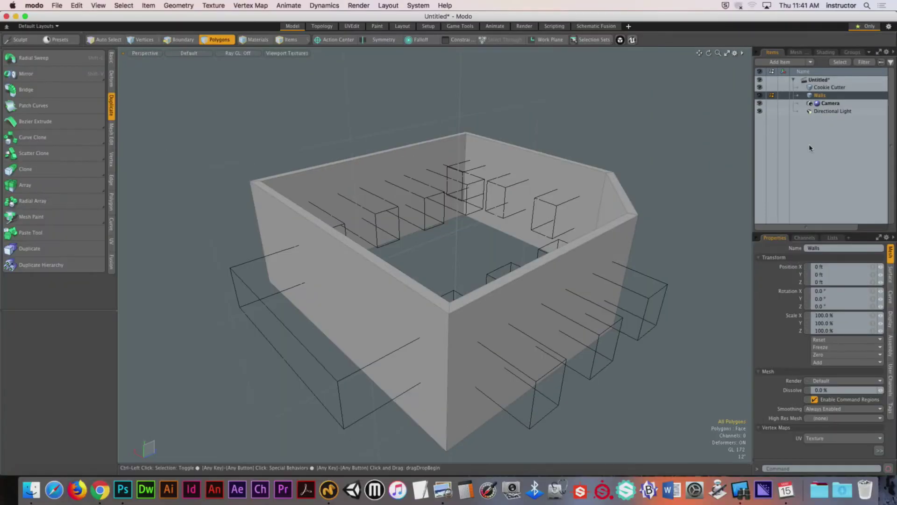
left_click_drag(607, 142, 502, 159, "alt")
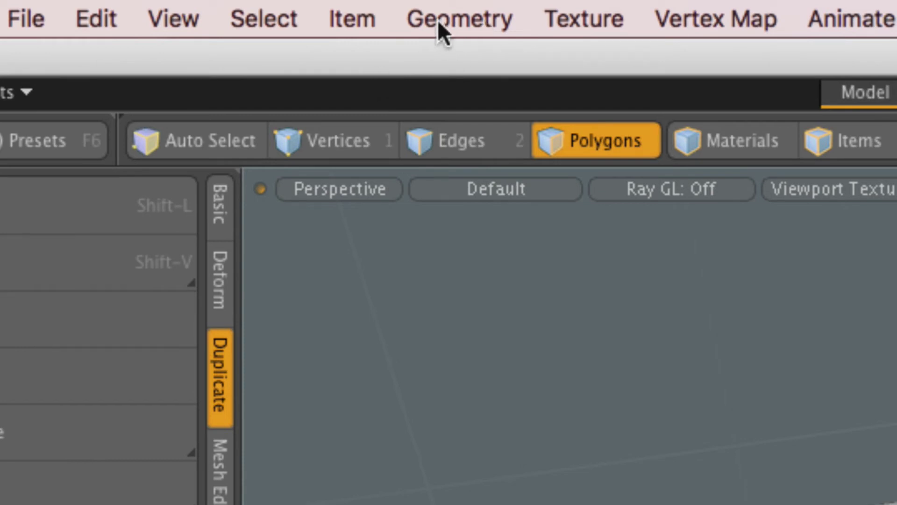
left_click(461, 19)
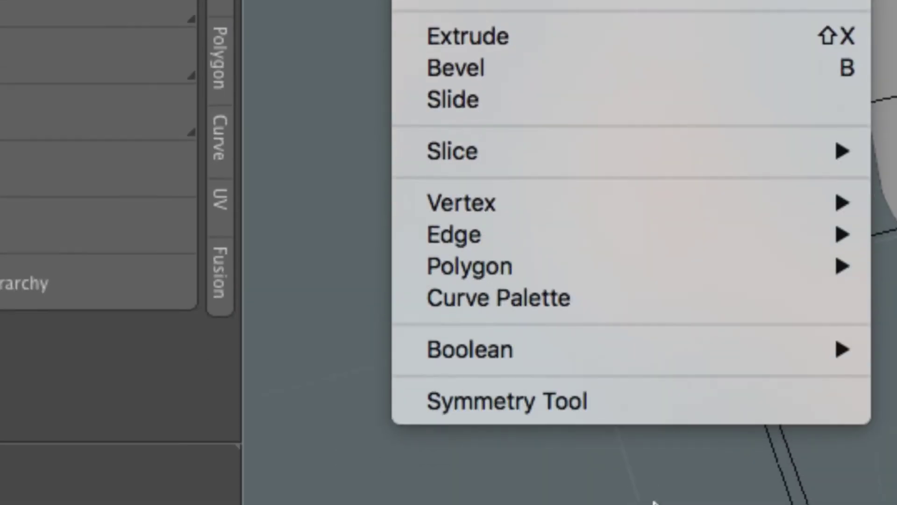
mouse_move(711, 233)
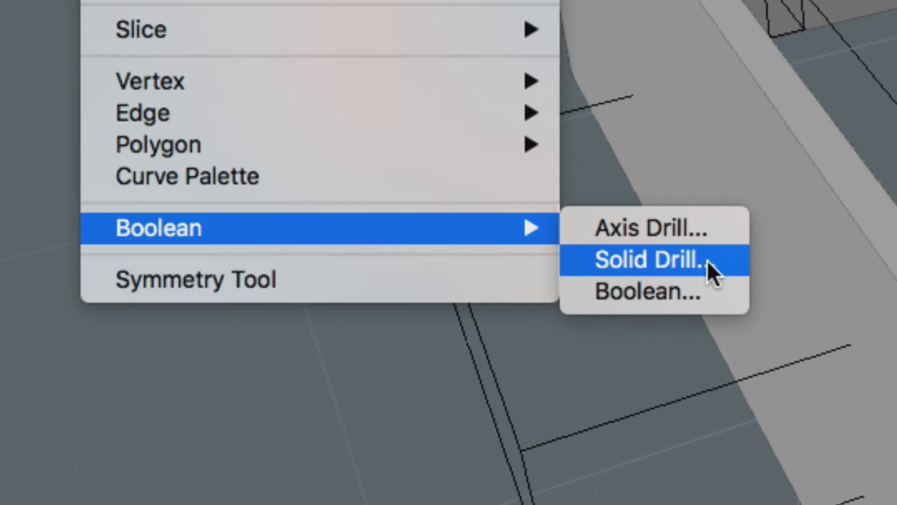
left_click(682, 260)
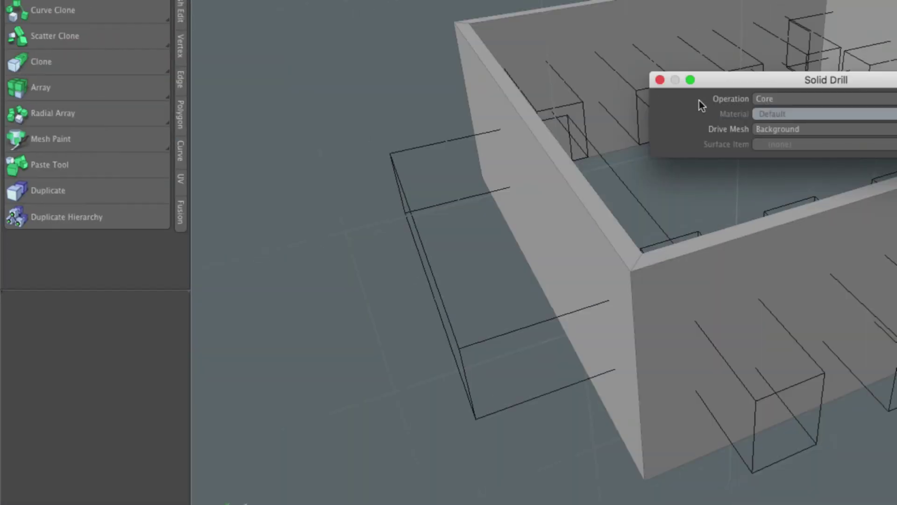
left_click_drag(802, 79, 473, 104)
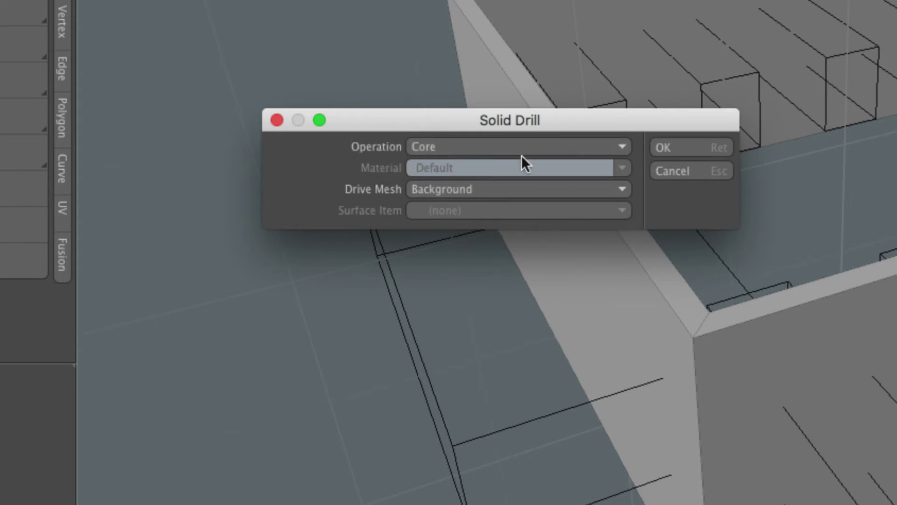
left_click(482, 149)
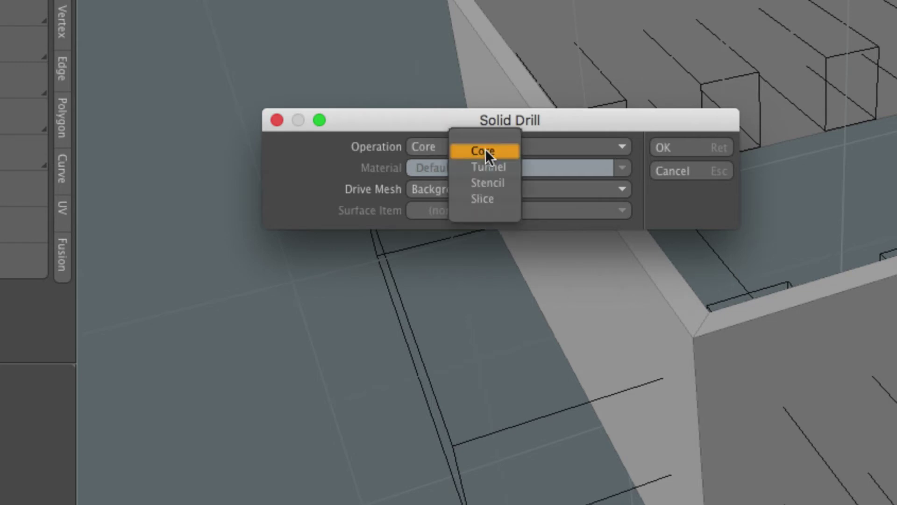
left_click(514, 198)
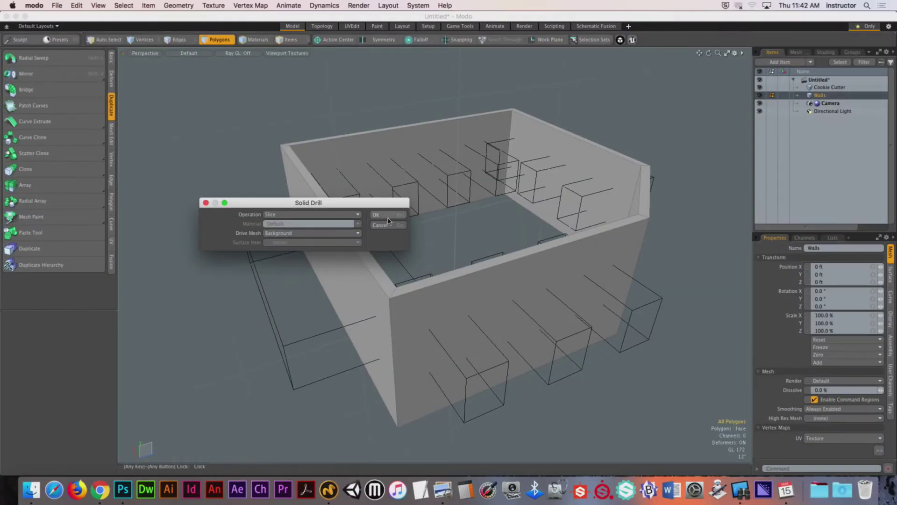
left_click(389, 216)
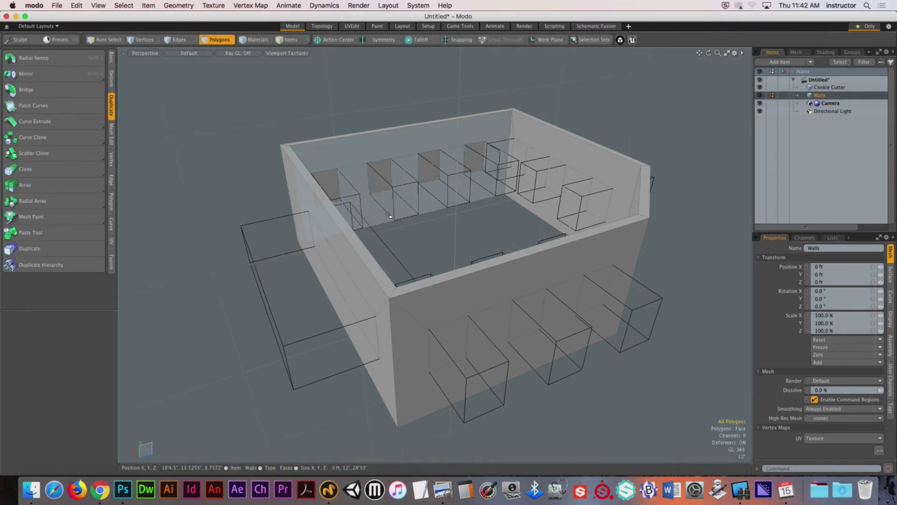
key("ctrl+z")
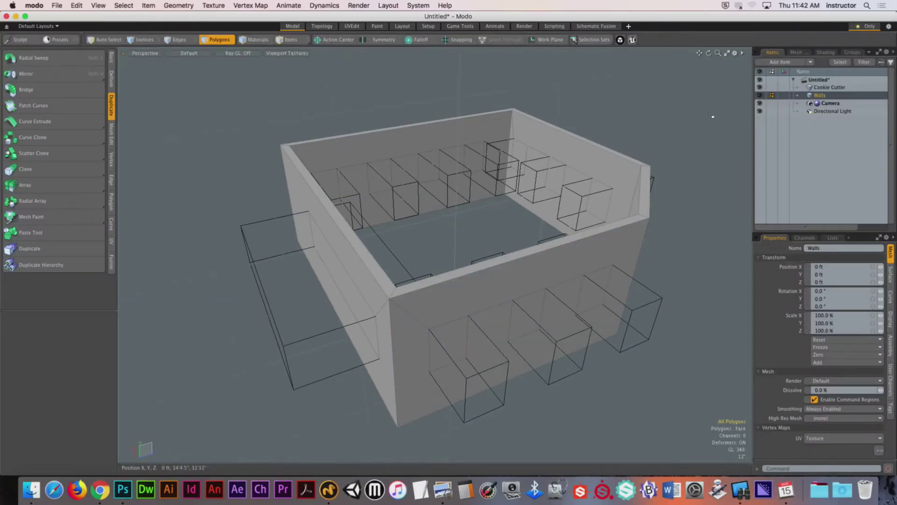
Step: Hide the Cookie Cutter mesh and examine the sliced window outlines around all the walls in vertex mode
left_click(759, 87)
left_click_drag(517, 257, 331, 251, "alt")
key("1")
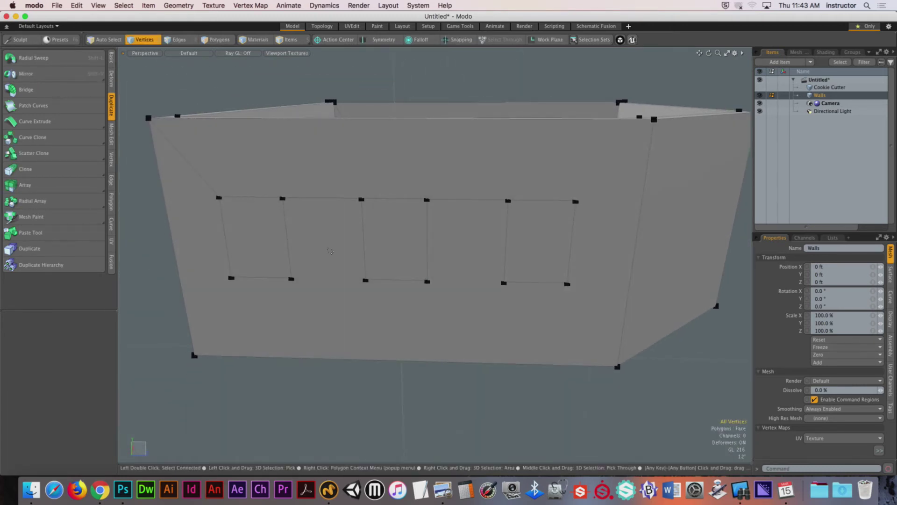
left_click_drag(330, 251, 449, 217, "alt")
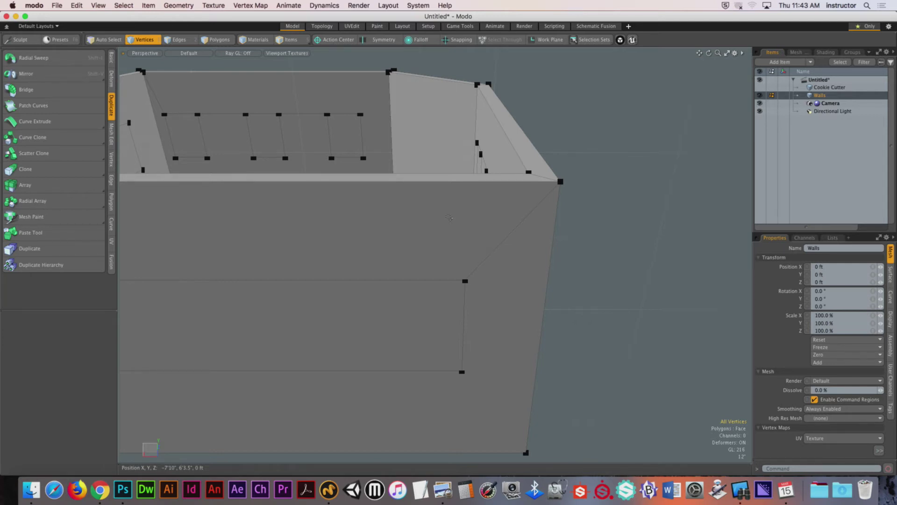
left_click_drag(449, 217, 519, 237, "alt")
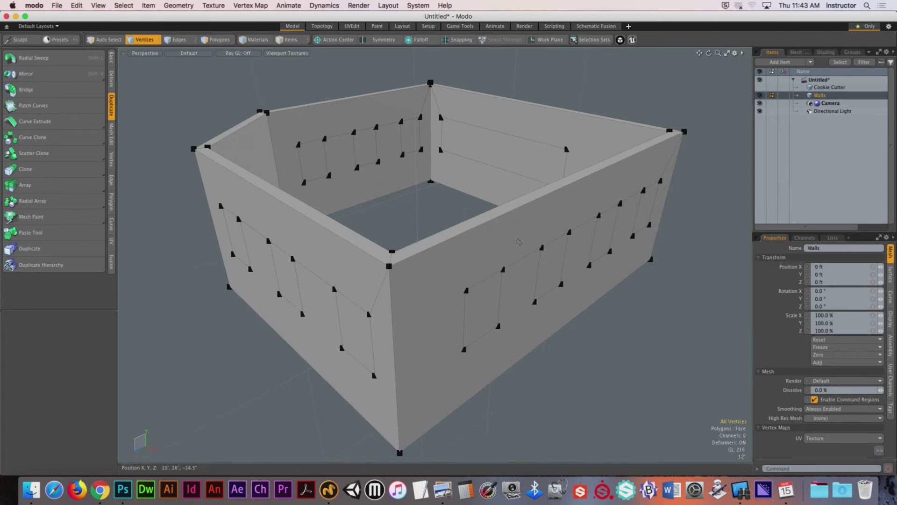
left_click_drag(521, 239, 447, 253, "alt")
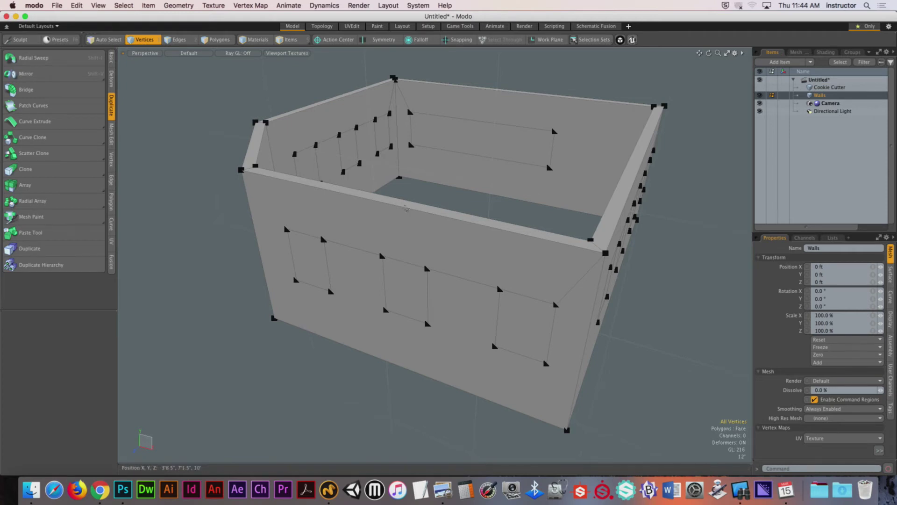
Step: Select the outer and inner polygons of the end window on the three-window wall and delete them to open a hole
key("3")
scroll(379, 252, "up", 5)
scroll(379, 252, "up", 3)
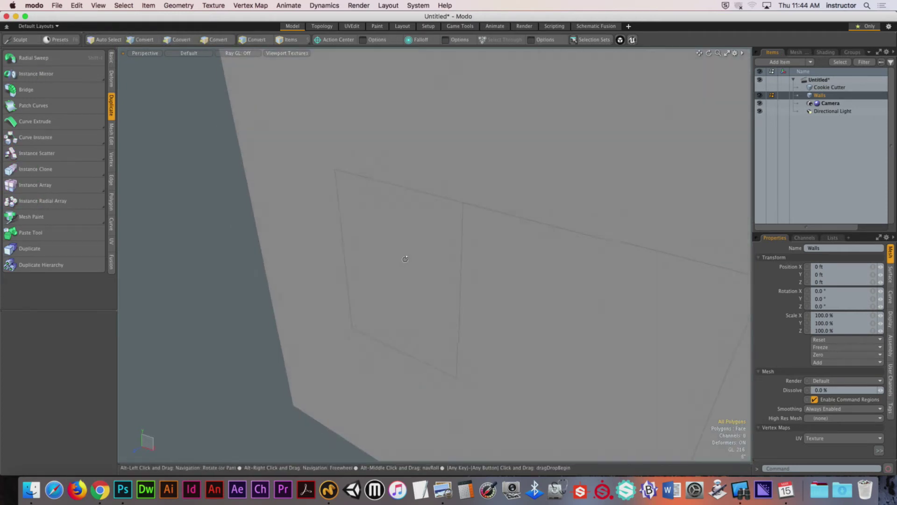
left_click(402, 255)
left_click_drag(403, 255, 451, 242, "alt")
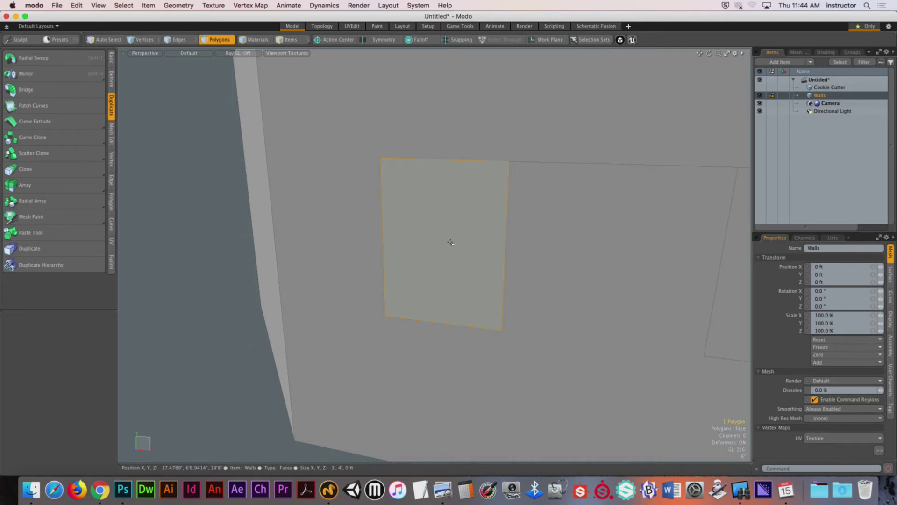
left_click_drag(417, 243, 579, 208, "alt")
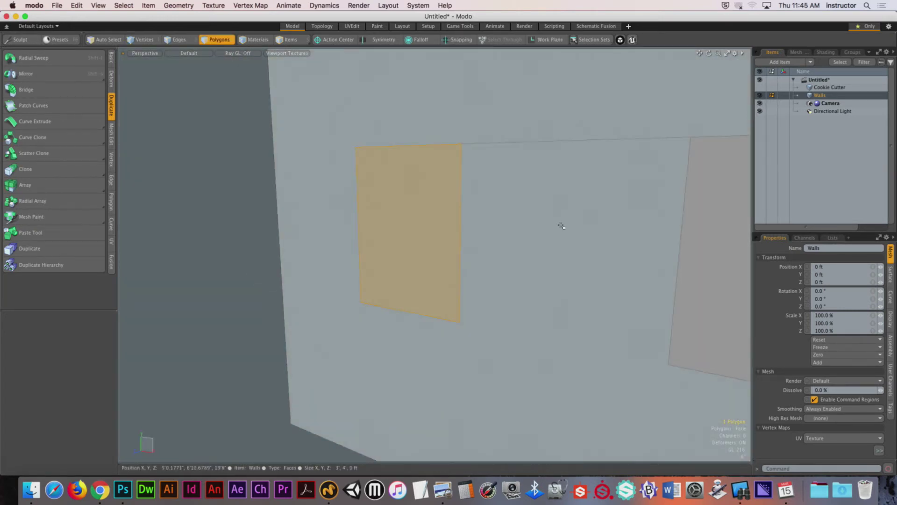
left_click_drag(505, 278, 473, 264, "alt")
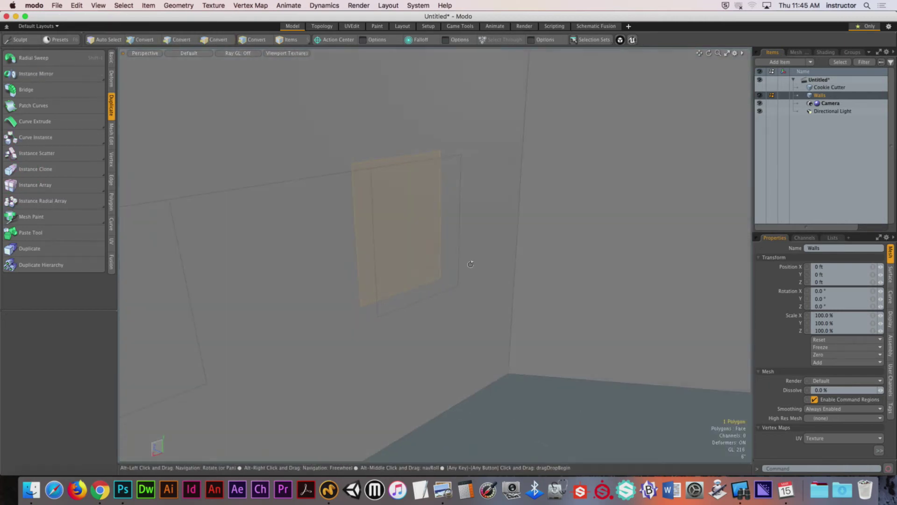
left_click(425, 240, "shift")
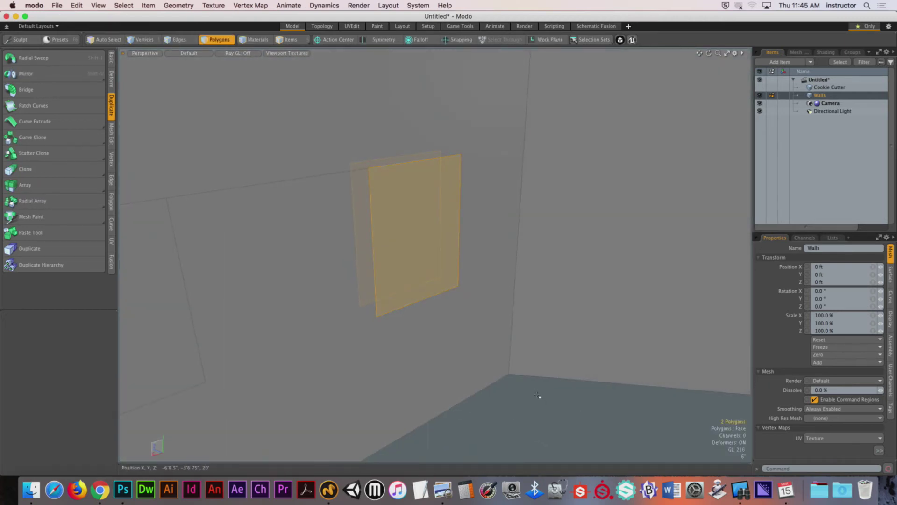
left_click(539, 396)
Step: Select the outer and inner border edge loops of the opening, bridge them to close the wall thickness, and clear the selection
left_click_drag(550, 391, 497, 216, "alt")
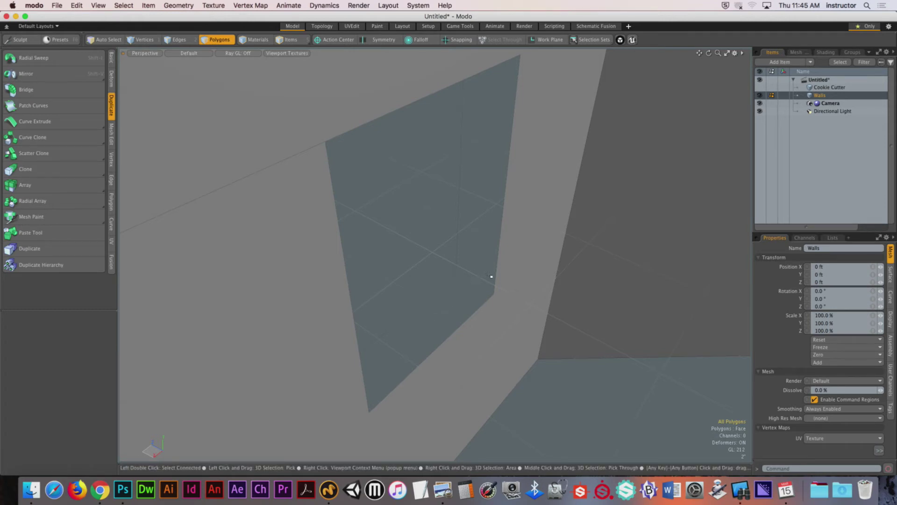
key("2")
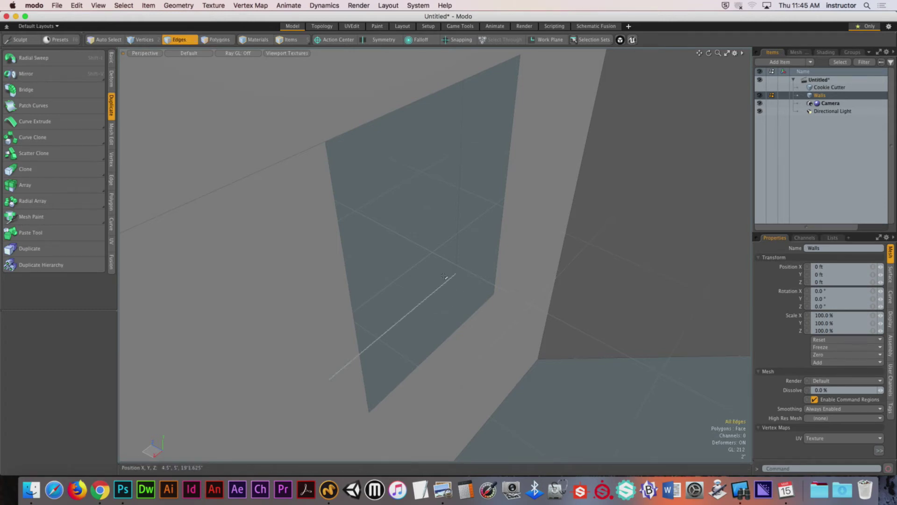
double_click(448, 277)
left_click_drag(448, 277, 487, 323, "alt")
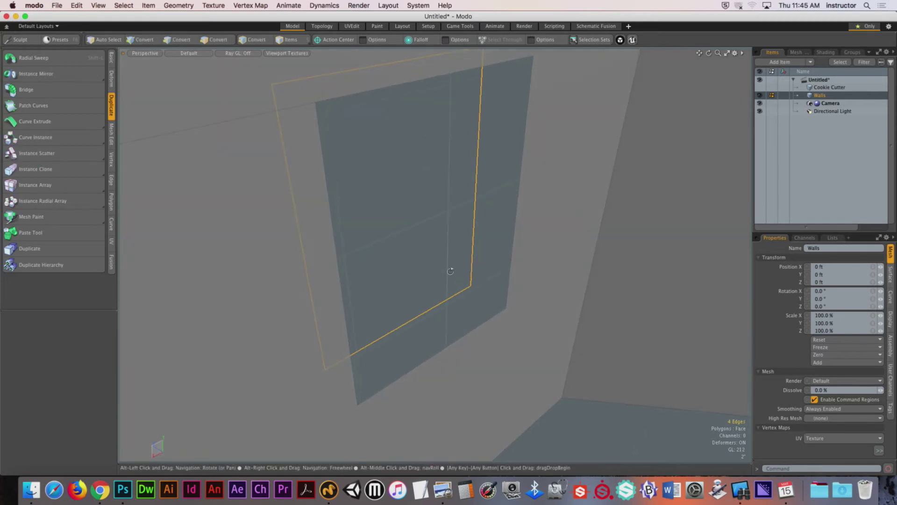
double_click(486, 322, "shift")
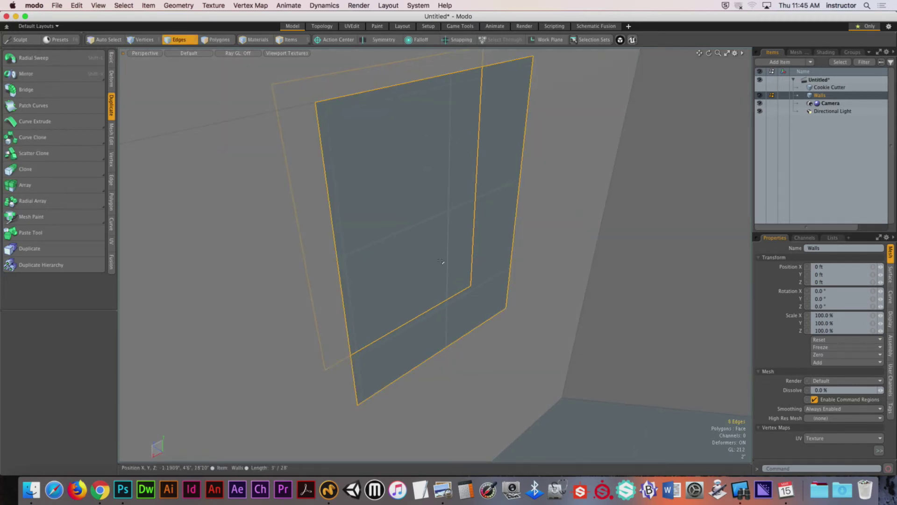
left_click(28, 89)
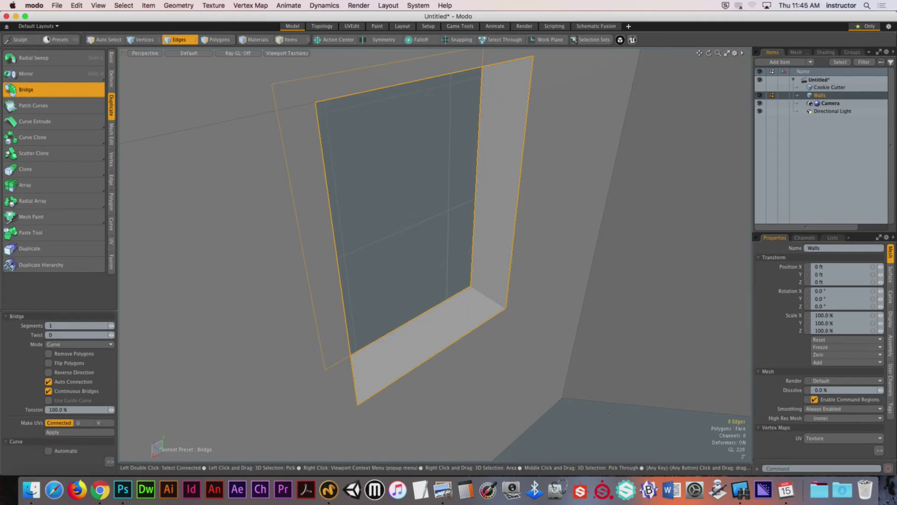
left_click(623, 395)
Step: Try bridging the outer and inner polygons of the wall's middle window without deleting them, and undo the bridge
left_click_drag(581, 363, 665, 328, "alt")
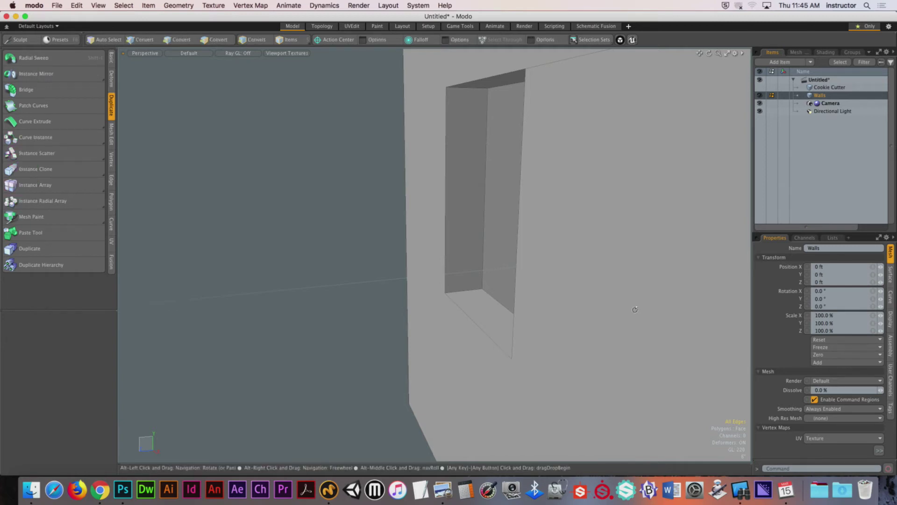
left_click_drag(632, 308, 527, 306, "alt")
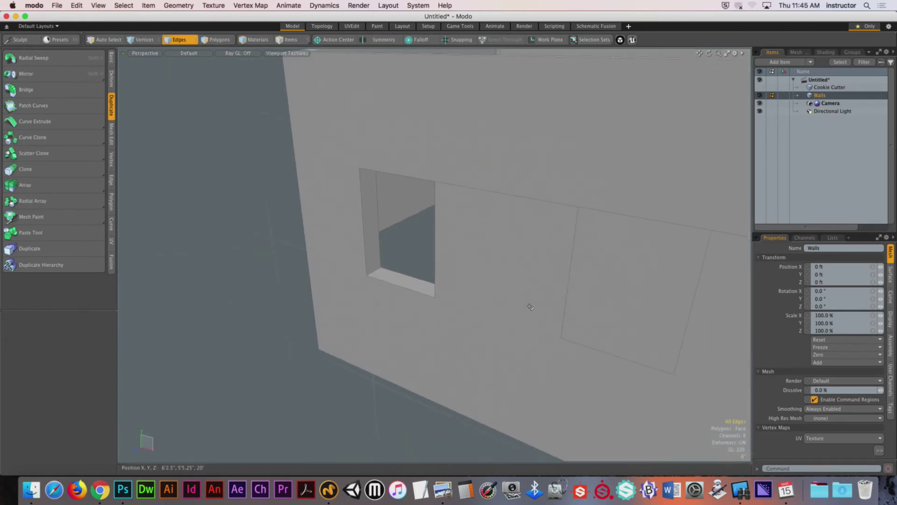
key("3")
left_click(609, 288)
left_click_drag(609, 288, 530, 242, "alt")
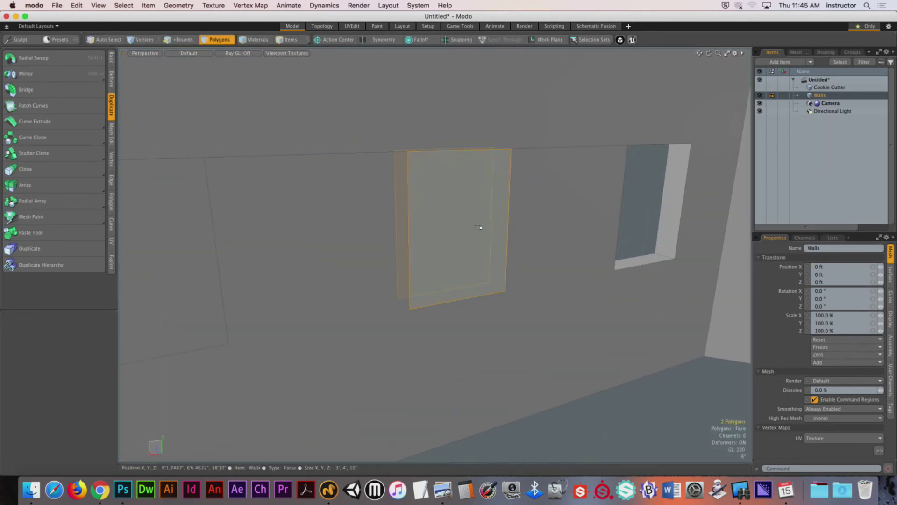
left_click(481, 226, "shift")
scroll(481, 226, "up", 5)
left_click_drag(479, 227, 459, 247, "alt")
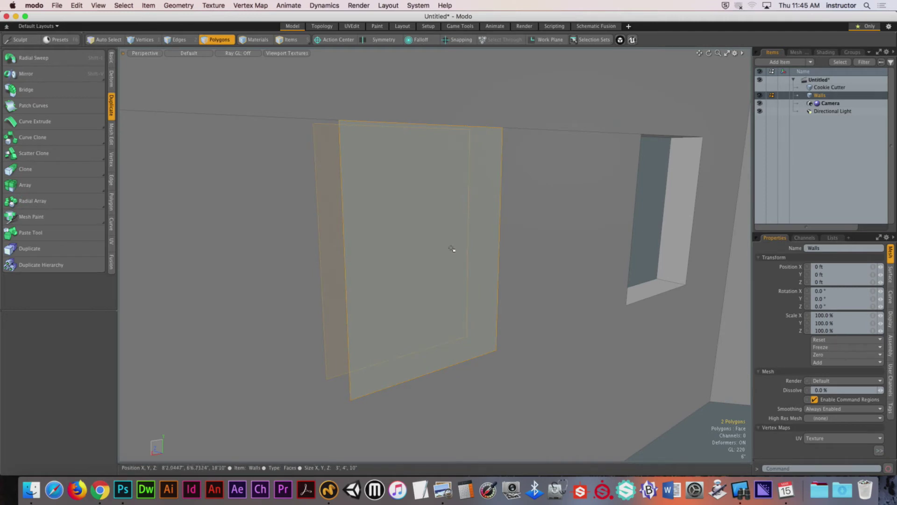
left_click(51, 91)
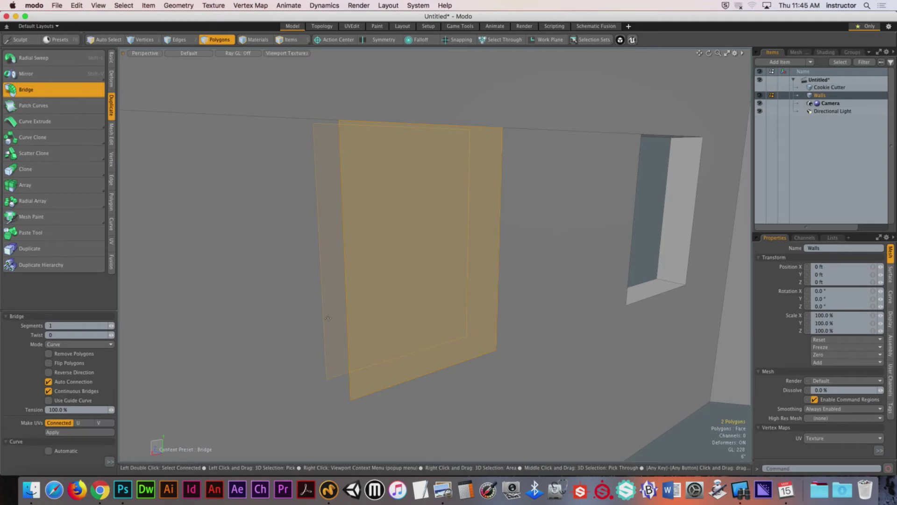
left_click_drag(327, 319, 390, 306, "alt")
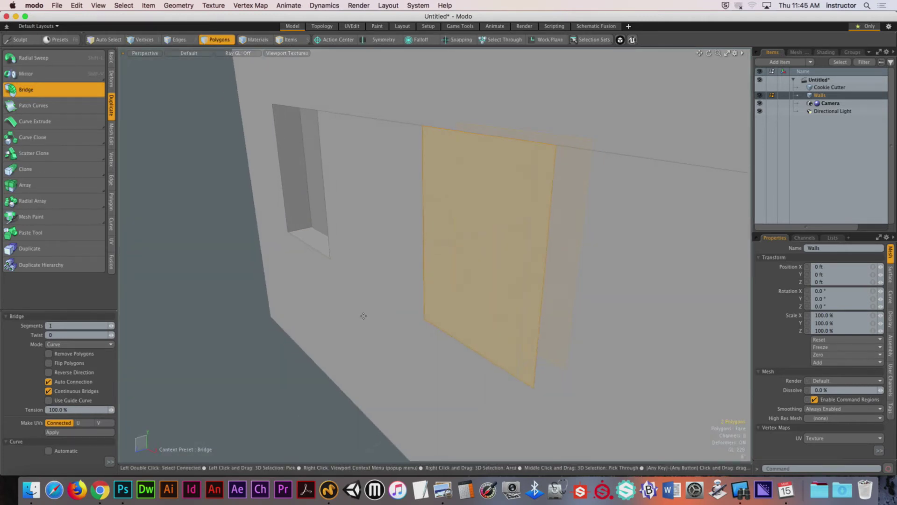
key("super+z")
Step: Try bridging the middle window's two polygons again with Auto Connection and Continuous Bridges turned off, and leave the tool
left_click_drag(487, 317, 416, 300, "alt")
key("3")
left_click(417, 300, "shift")
left_click(64, 76)
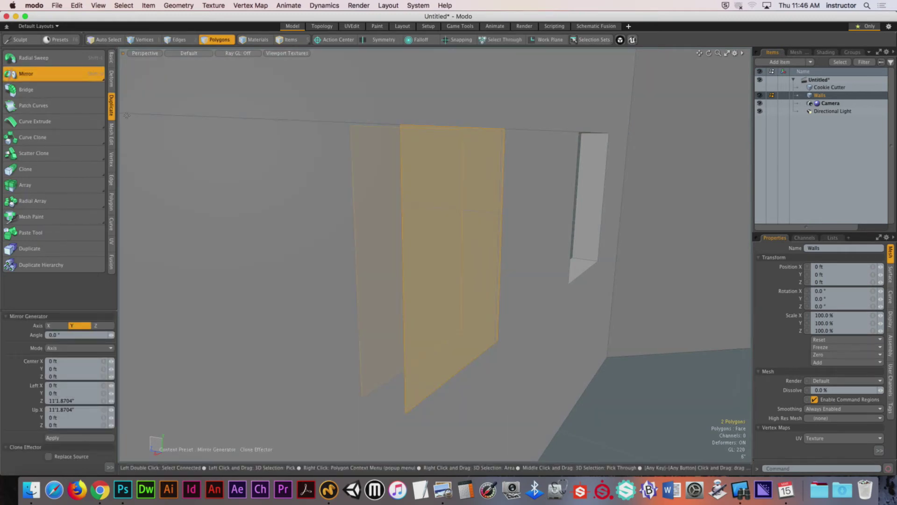
left_click(88, 89)
scroll(287, 314, "up", 6)
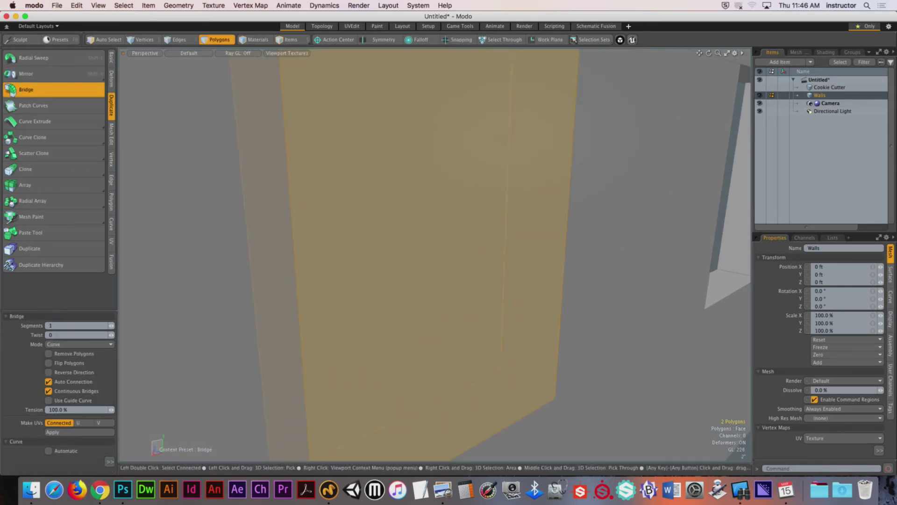
left_click_drag(461, 289, 441, 294, "alt")
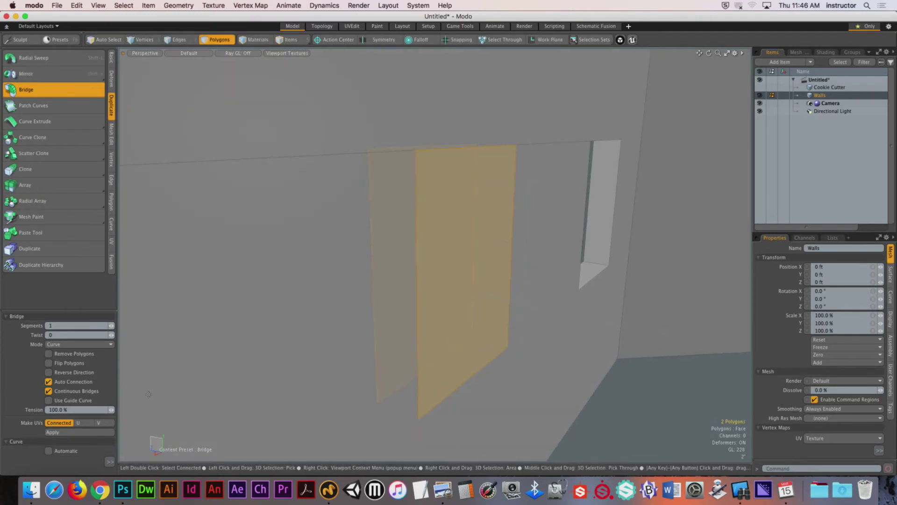
left_click(48, 381)
left_click(48, 391)
left_click_drag(360, 334, 374, 321, "alt")
key("space")
key("2")
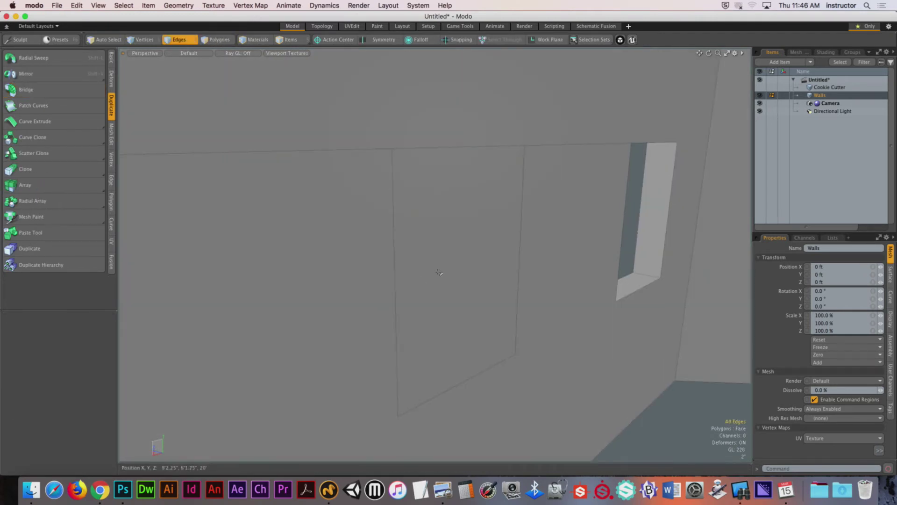
Step: Select the inner and outer polygons of the window at the opposite end of the three-window wall
key("3")
left_click(448, 270)
left_click_drag(449, 269, 392, 262, "alt")
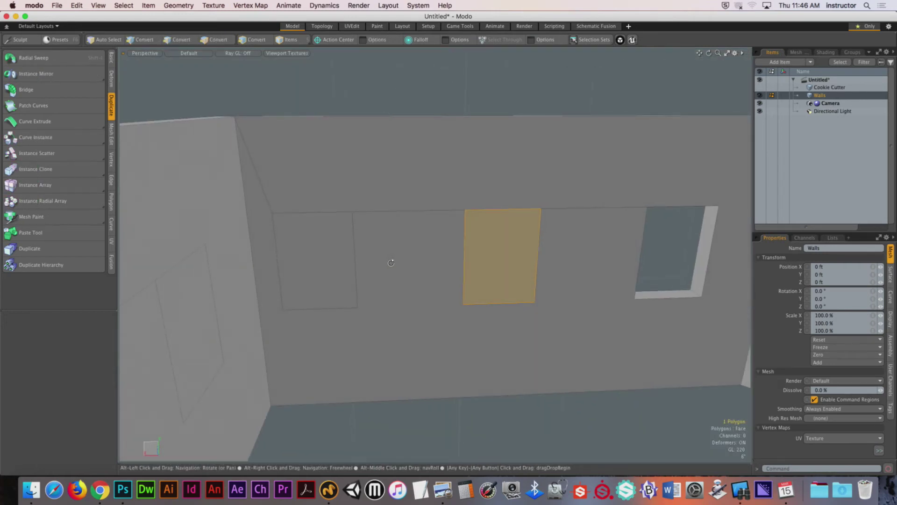
left_click(304, 260)
left_click_drag(305, 261, 225, 197, "alt")
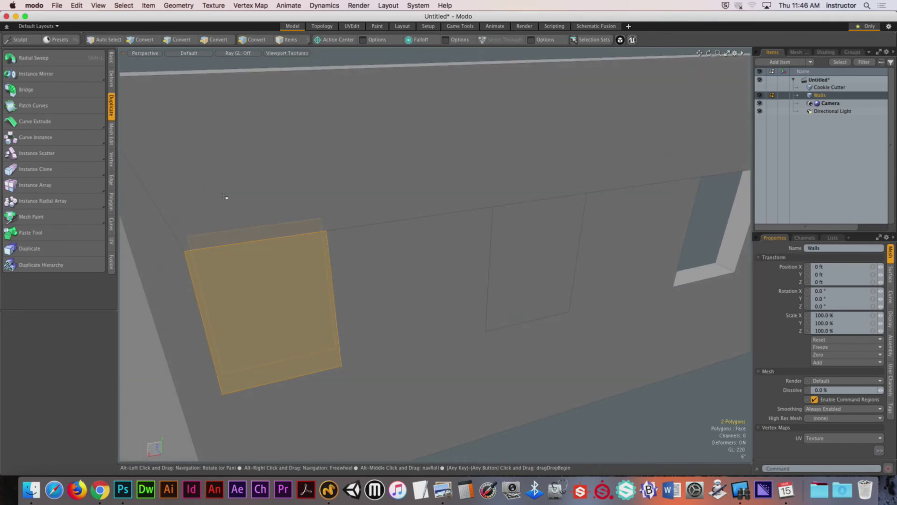
Step: Bridge the two selected faces of the corner window with Remove Polygons on and Auto Connection and Continuous Bridges off
left_click(68, 91)
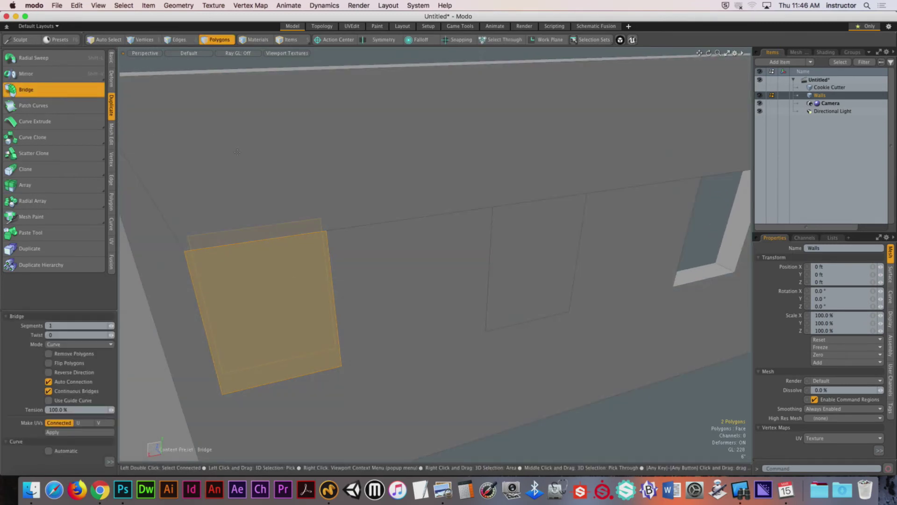
left_click_drag(237, 152, 266, 176, "alt")
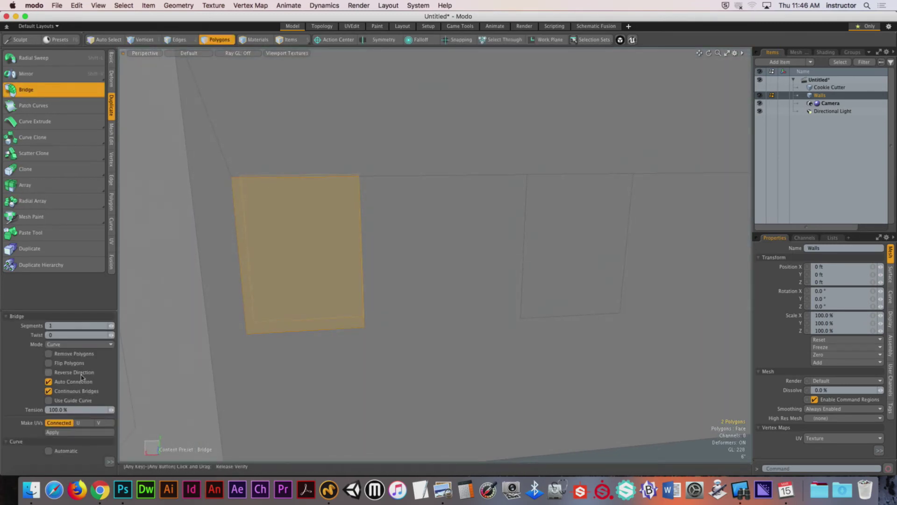
key("space")
left_click(49, 91)
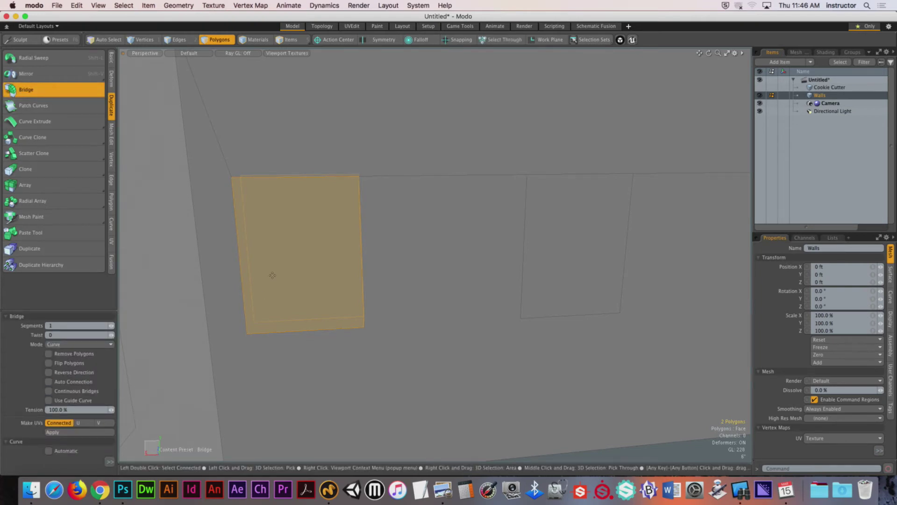
left_click_drag(146, 356, 322, 309, "ctrl+alt")
left_click(48, 353)
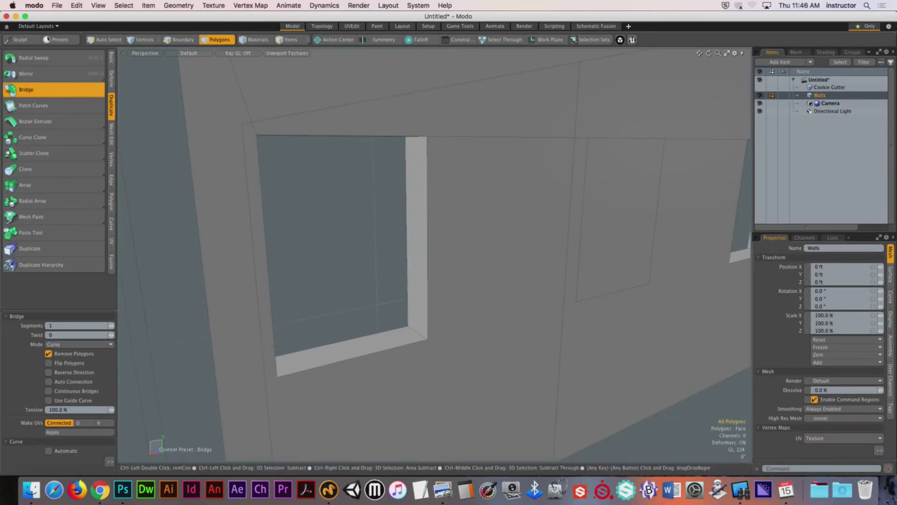
key("space")
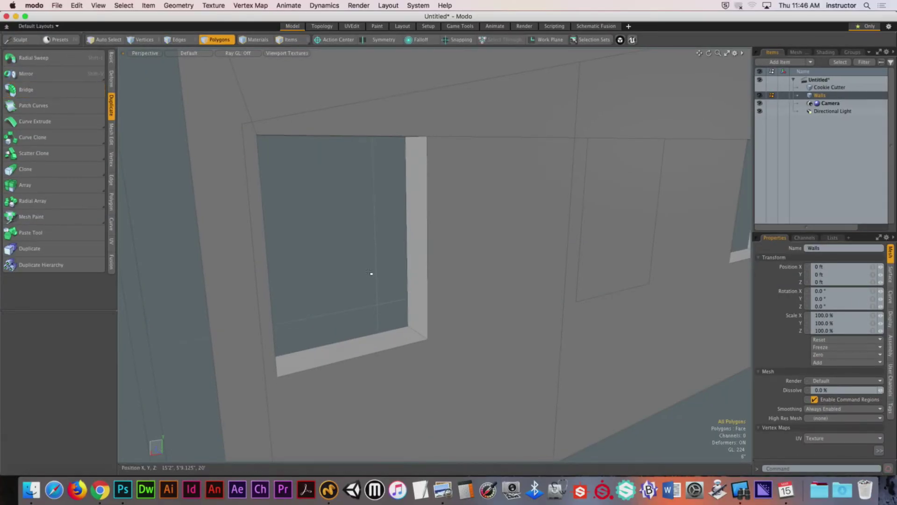
Step: Bridge the outer and inner faces of the remaining closed window on the same wall to cut its opening
left_click_drag(370, 275, 424, 284, "alt")
left_click(534, 256)
left_click_drag(534, 256, 451, 308, "alt")
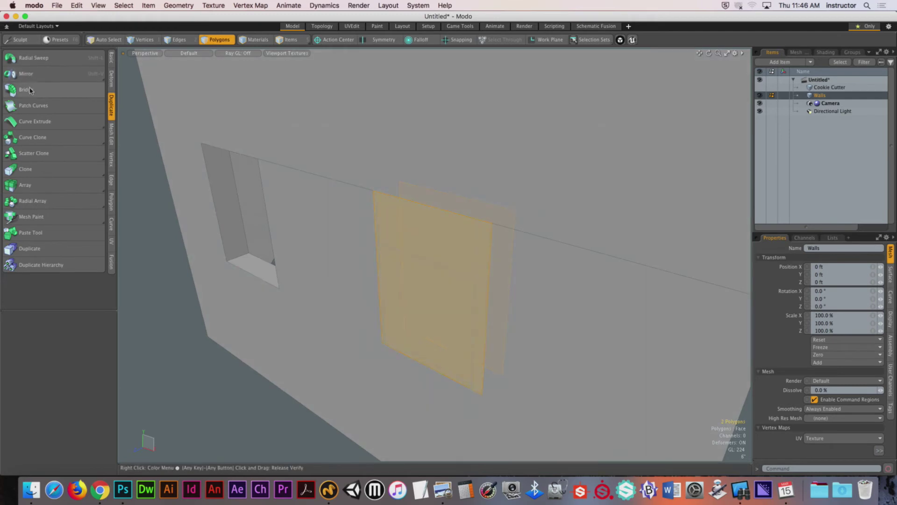
left_click(28, 89)
left_click(471, 311)
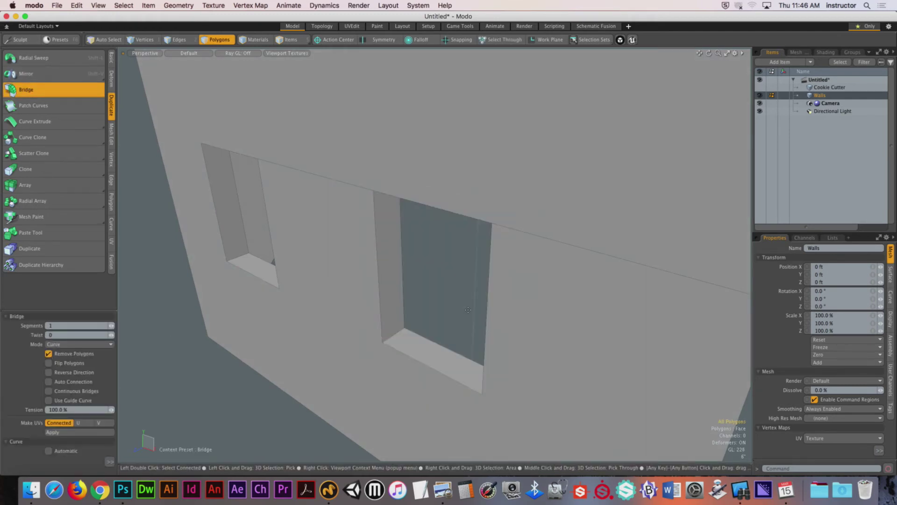
key("space")
Step: Try to bridge all eight inner and outer window faces of the four-window wall in one operation
left_click_drag(456, 314, 483, 301, "ctrl+alt")
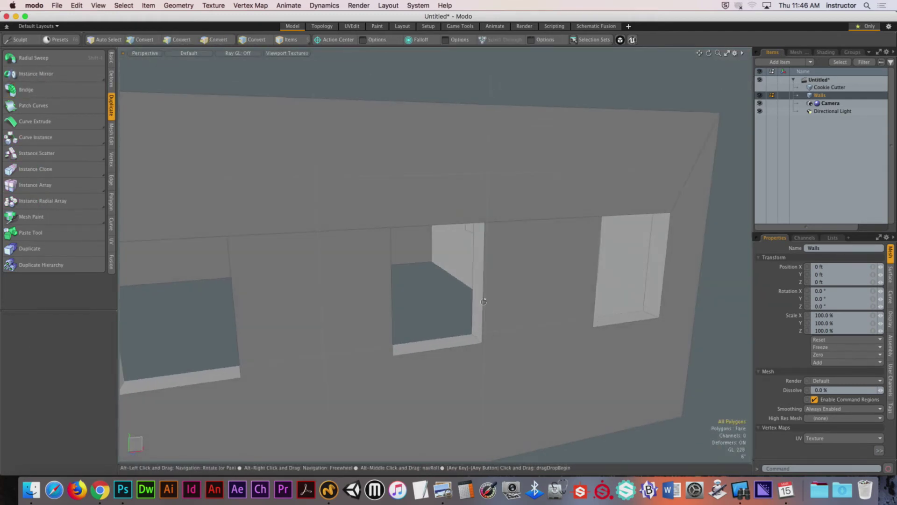
left_click_drag(567, 314, 449, 280, "alt")
left_click(404, 294)
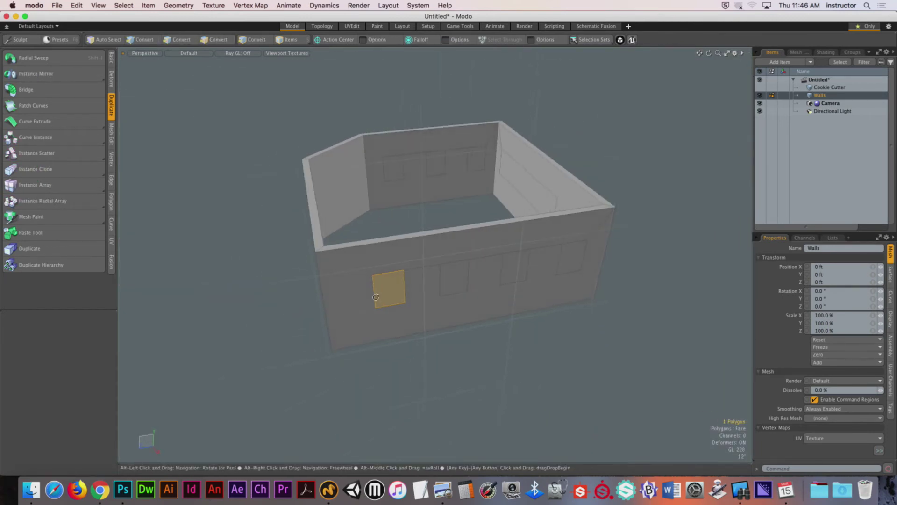
left_click(454, 278, "shift")
left_click(518, 268, "shift")
left_click(571, 255, "shift")
left_click_drag(571, 255, 439, 289, "alt")
left_click(439, 289, "shift")
left_click(495, 306, "shift")
left_click(551, 342, "shift")
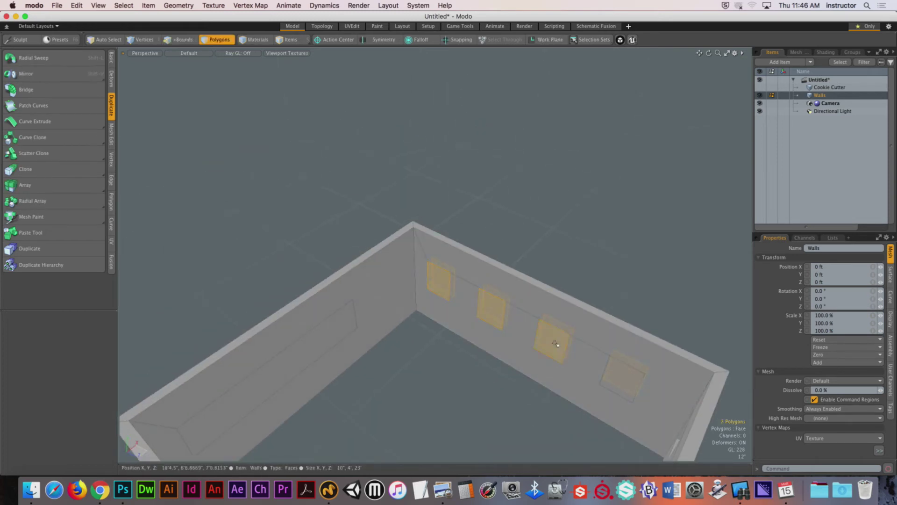
left_click(624, 380, "shift")
left_click(65, 90)
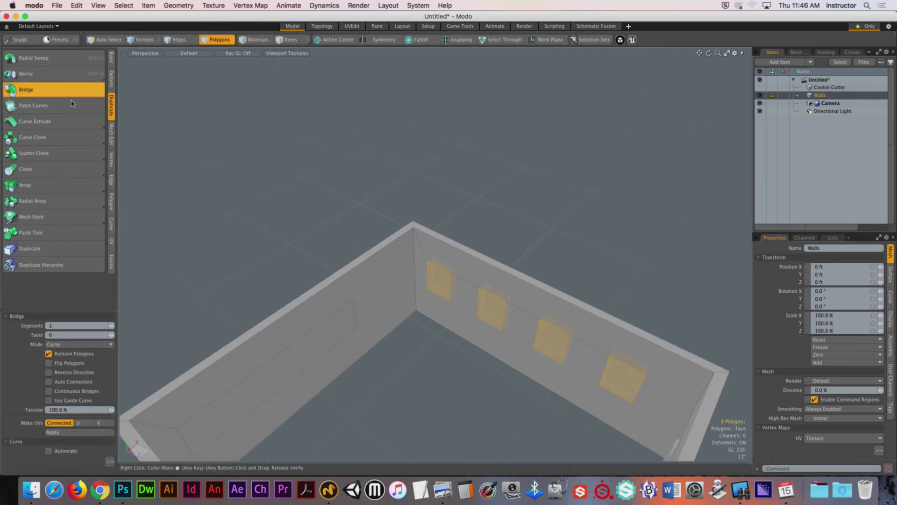
left_click(504, 370)
left_click_drag(503, 371, 379, 362, "alt")
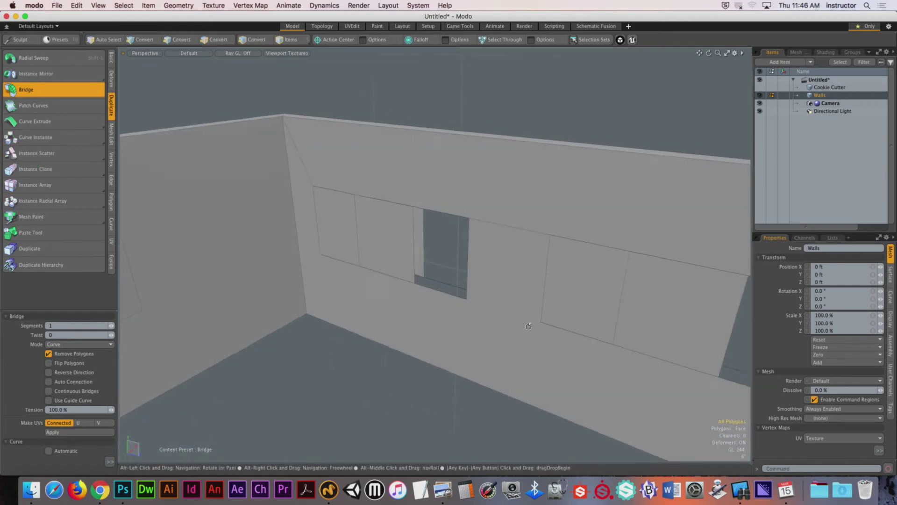
key("1")
key("3")
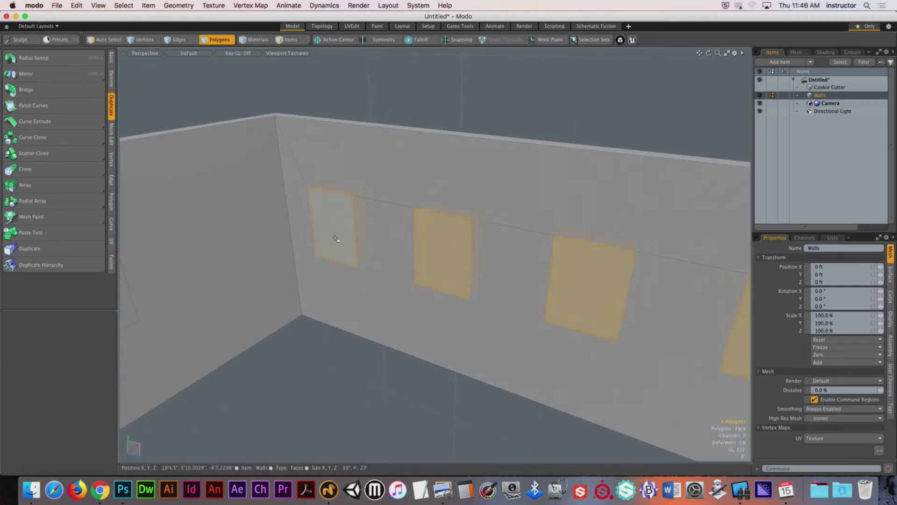
Step: Bridge the inner and outer faces of the first window, nearest the far corner of the four-window wall
left_click(335, 239)
left_click_drag(334, 238, 476, 259, "alt")
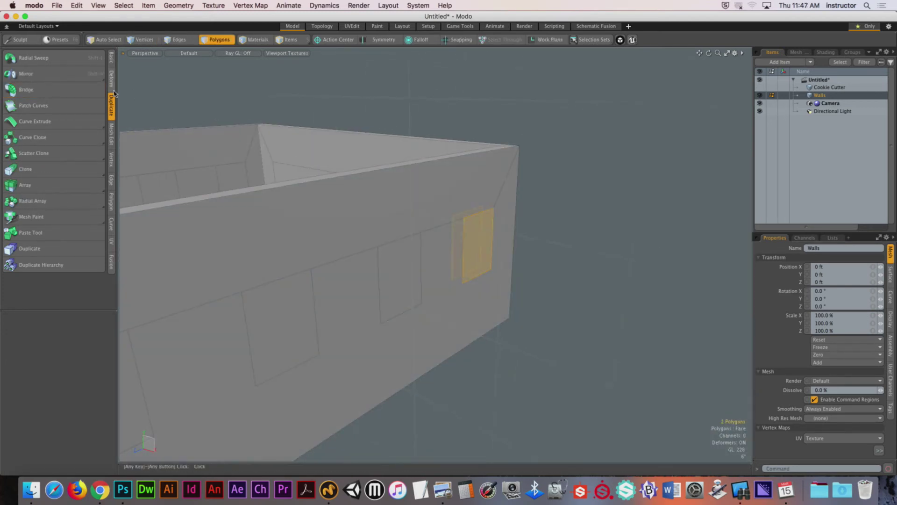
left_click(75, 89)
left_click(411, 277)
Step: Bridge the inner and outer faces of the second window from the far corner of the four-window wall
left_click(411, 276)
left_click_drag(411, 276, 430, 271, "alt")
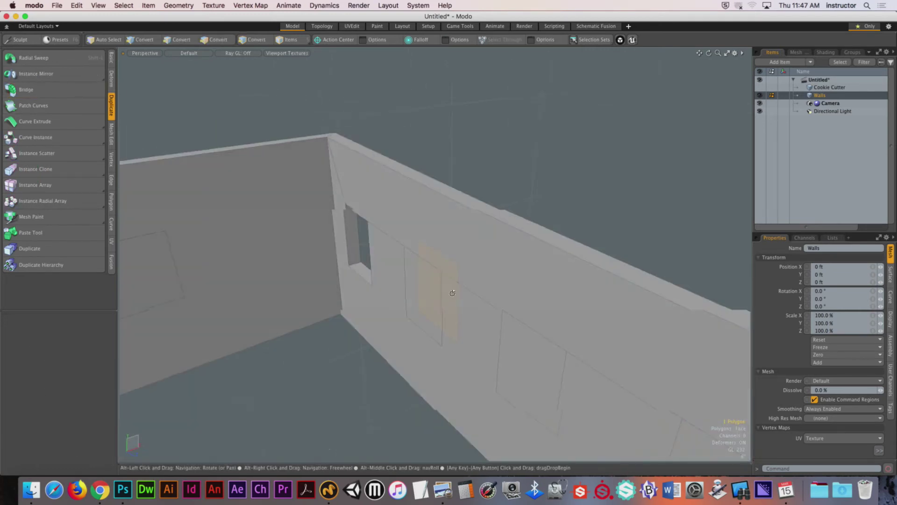
left_click(426, 280, "shift")
left_click(61, 89)
key("space")
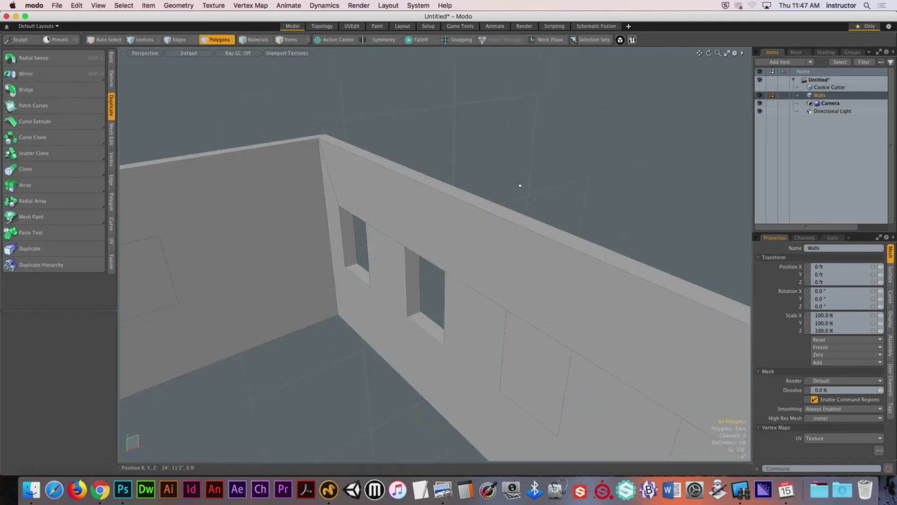
Step: Bridge the inner and outer faces of the third window from the far corner of the four-window wall
left_click_drag(521, 186, 430, 307, "alt")
left_click(477, 300)
left_click(331, 281, "shift")
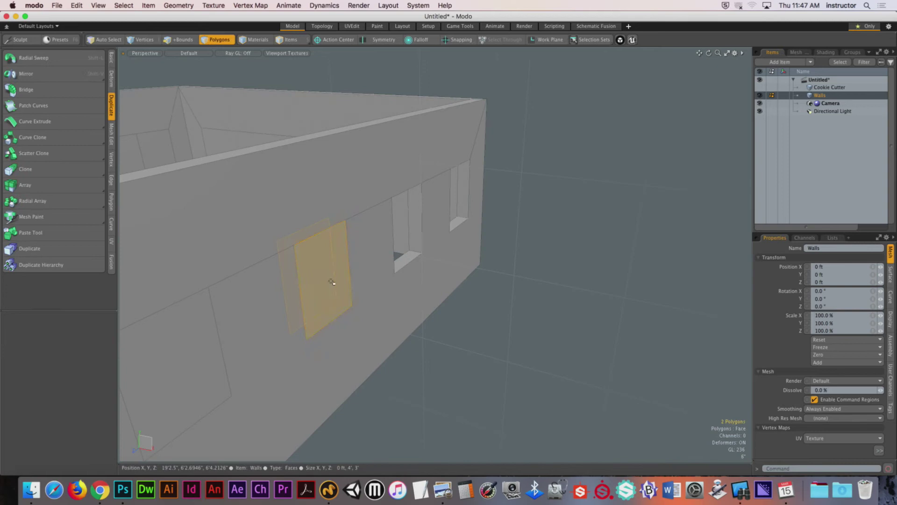
left_click(61, 89)
left_click(275, 188)
key("space")
Step: Bridge the inner and outer faces of the last closed window on the four-window wall
left_click(276, 203)
left_click_drag(276, 202, 467, 318, "alt")
key("3")
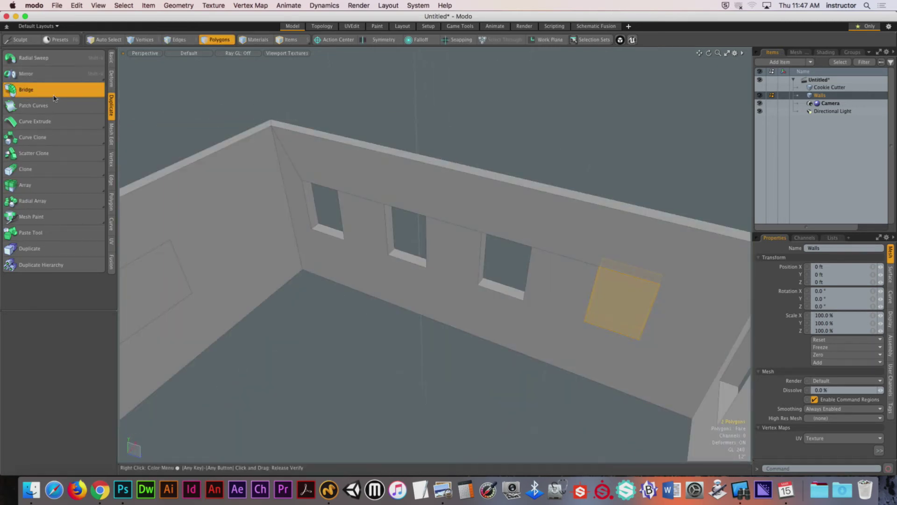
left_click(459, 148)
left_click_drag(459, 148, 372, 186, "alt")
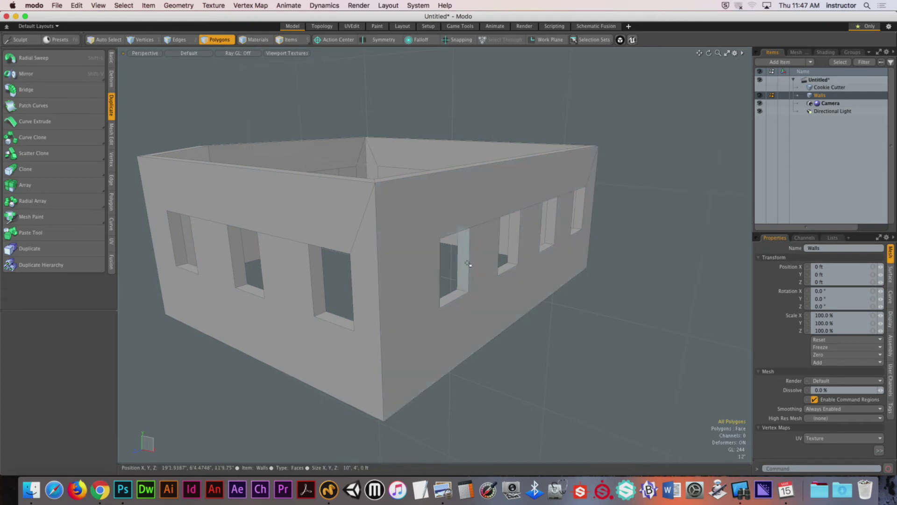
Step: In the front view, draw a flat cube above the walls, about 31'7.5" wide and 30.5" high
key("KP_1")
scroll(546, 318, "down", 2)
scroll(528, 297, "up", 4)
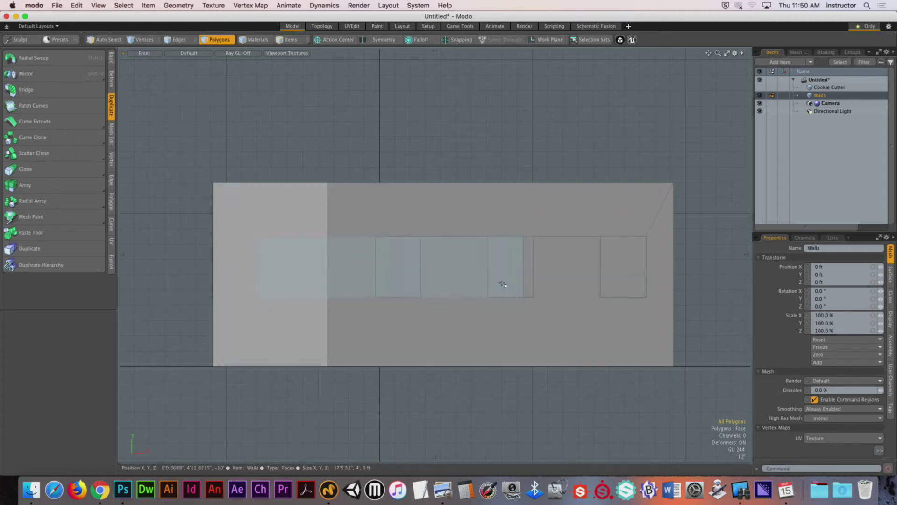
left_click(344, 136)
left_click(111, 57)
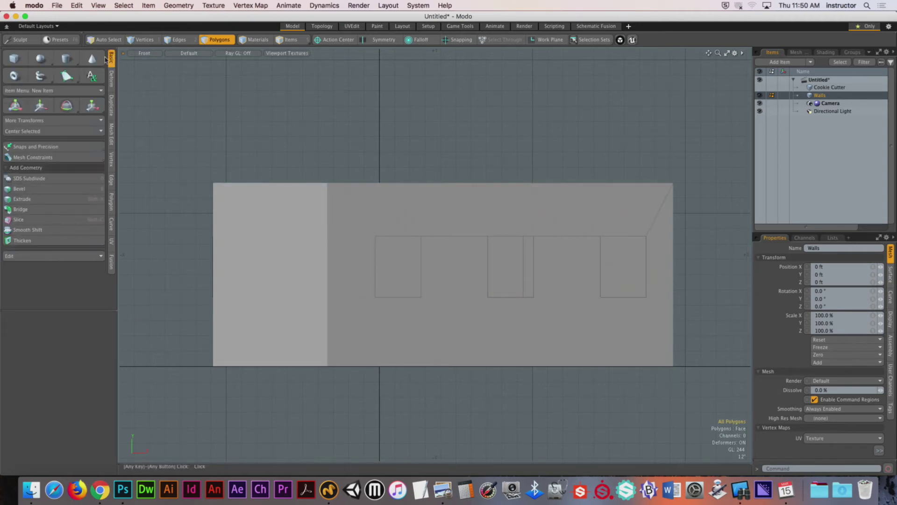
left_click(15, 58)
left_click_drag(182, 97, 666, 136)
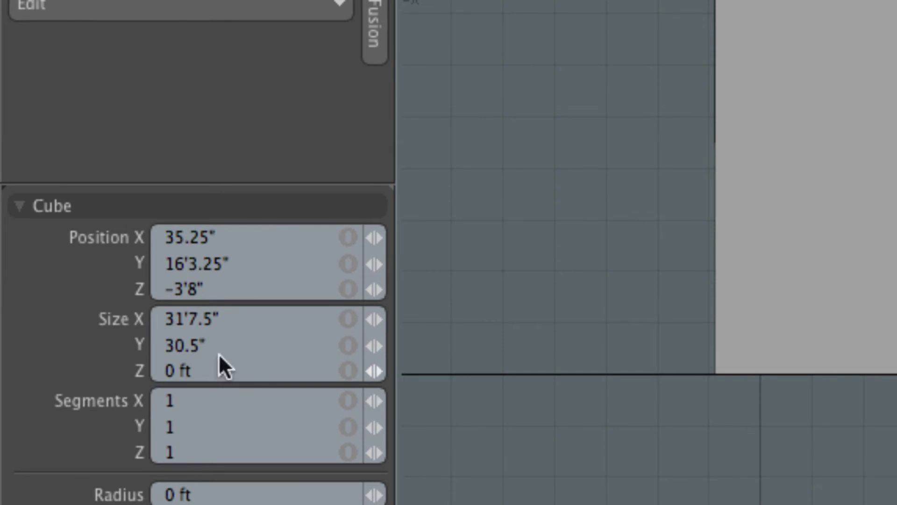
Step: Set the flat cube's height to 6", resize it freehand to about 12.5" high, and finish the Cube tool
left_click(205, 346)
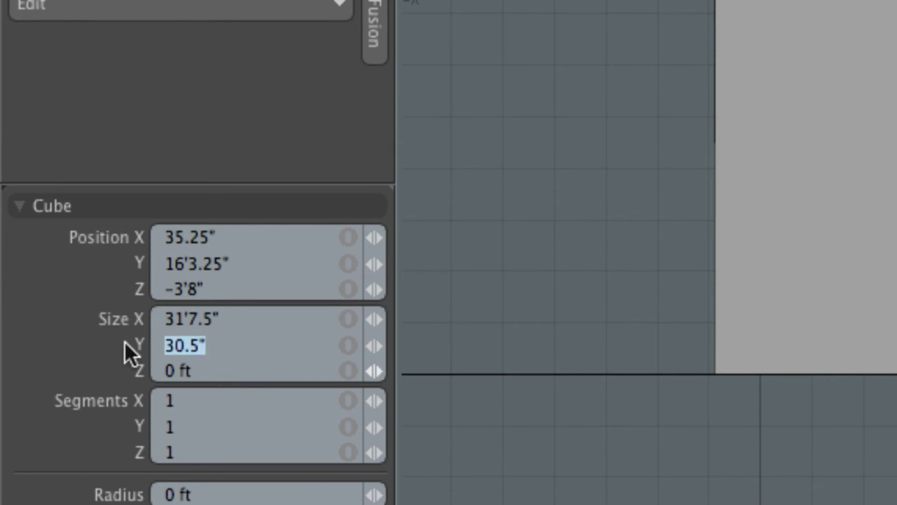
type("6\"")
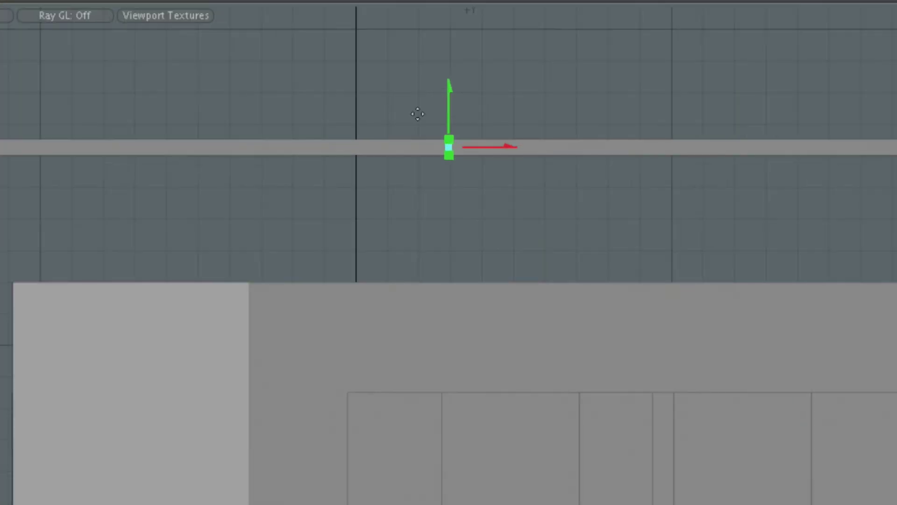
left_click_drag(424, 116, 424, 51)
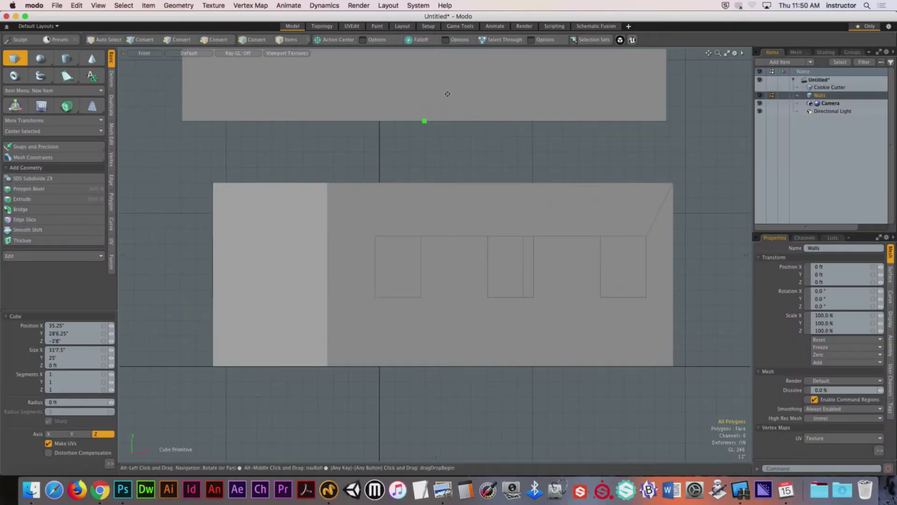
left_click_drag(449, 82, 425, 140, "ctrl+alt")
left_click_drag(421, 92, 460, 193)
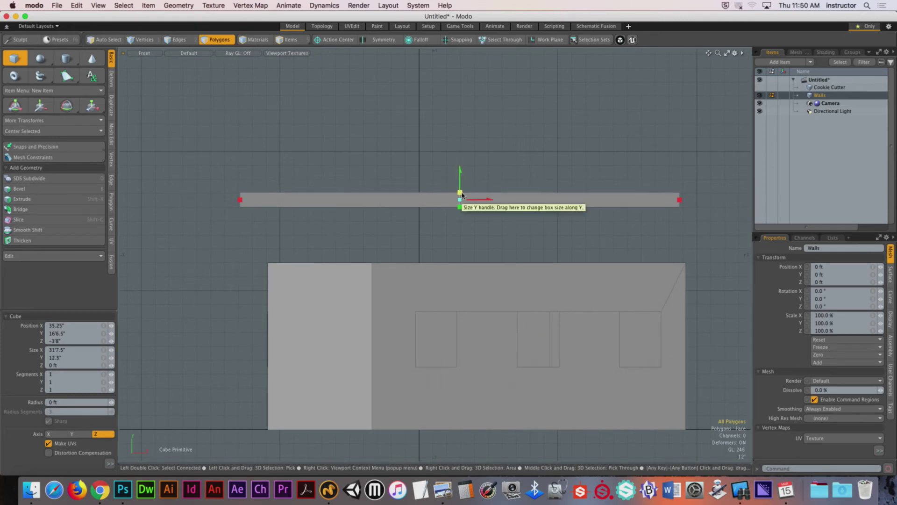
key("q")
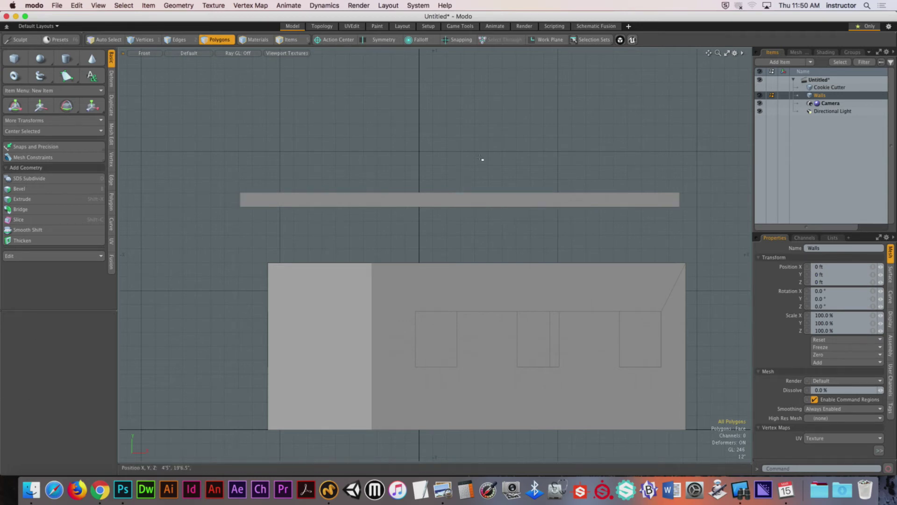
Step: Select all connected polygons of the walls and center them on the X axis
left_click(487, 195)
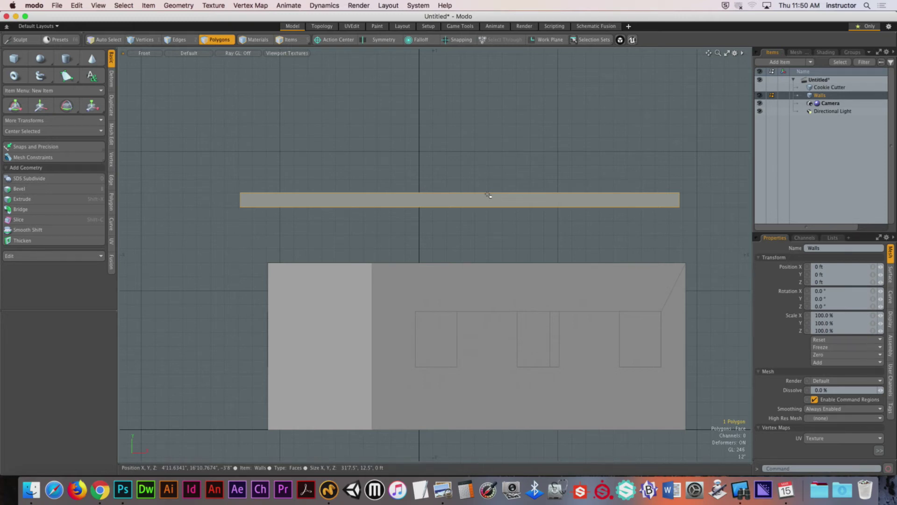
scroll(488, 195, "down", 3)
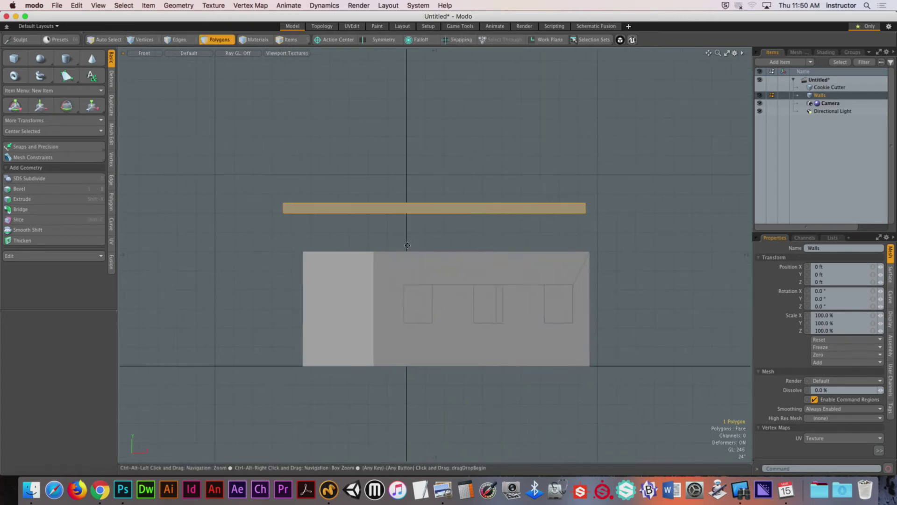
left_click_drag(488, 195, 247, 177, "alt")
scroll(507, 247, "up", 5)
double_click(498, 212)
left_click(28, 132)
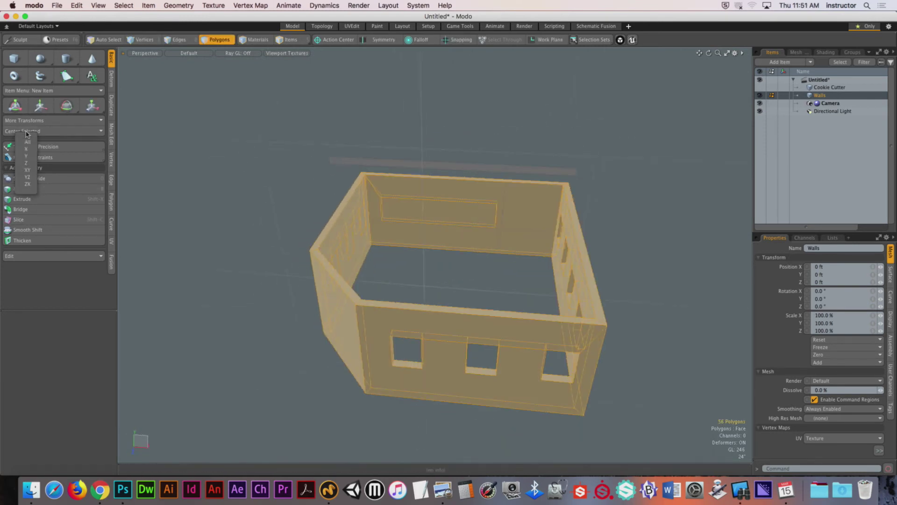
left_click(31, 150)
Step: In the front view, select the flat roof polygon and move it about -8'6.25" in X and -16.5" in Y
left_click_drag(402, 243, 428, 234, "alt")
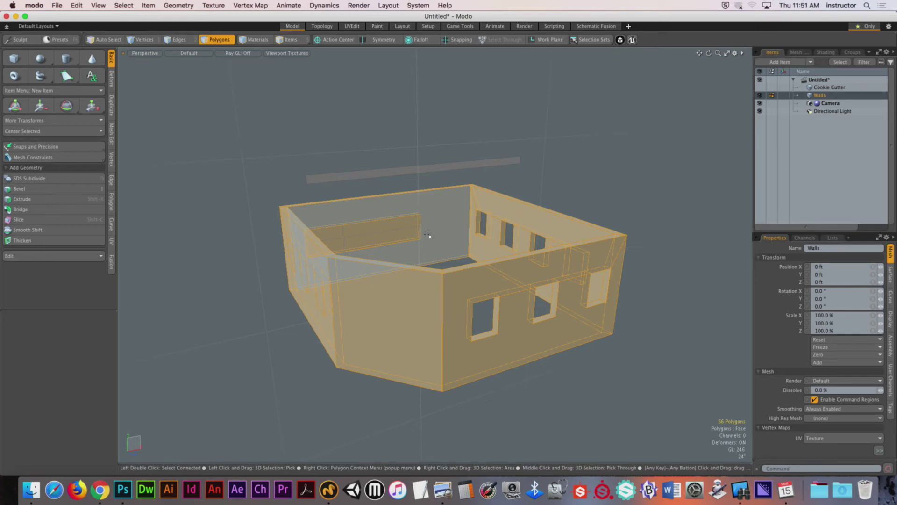
left_click(482, 145)
left_click_drag(482, 144, 448, 210, "alt")
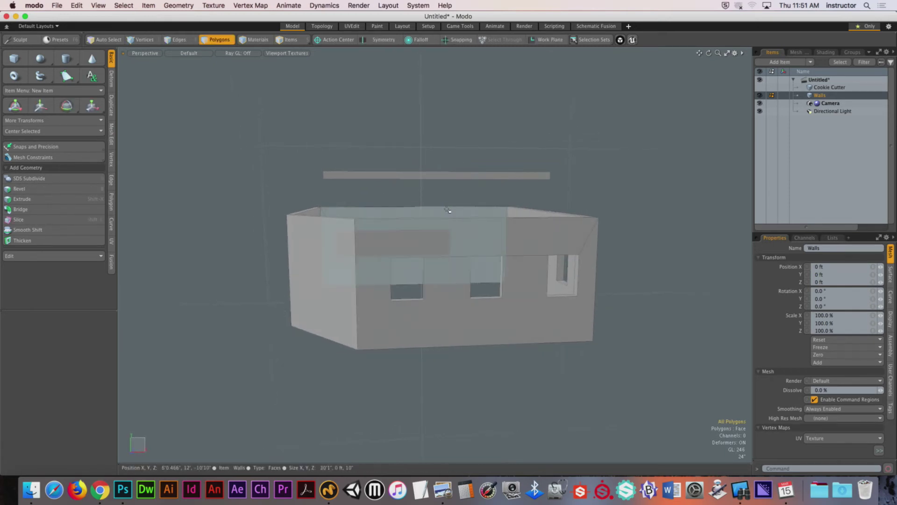
left_click(449, 245)
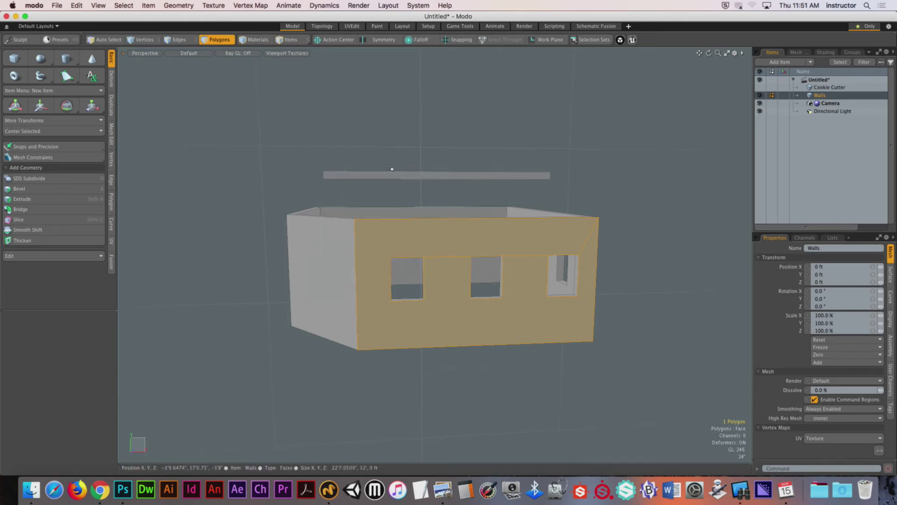
key("ctrl+space")
left_click(466, 230)
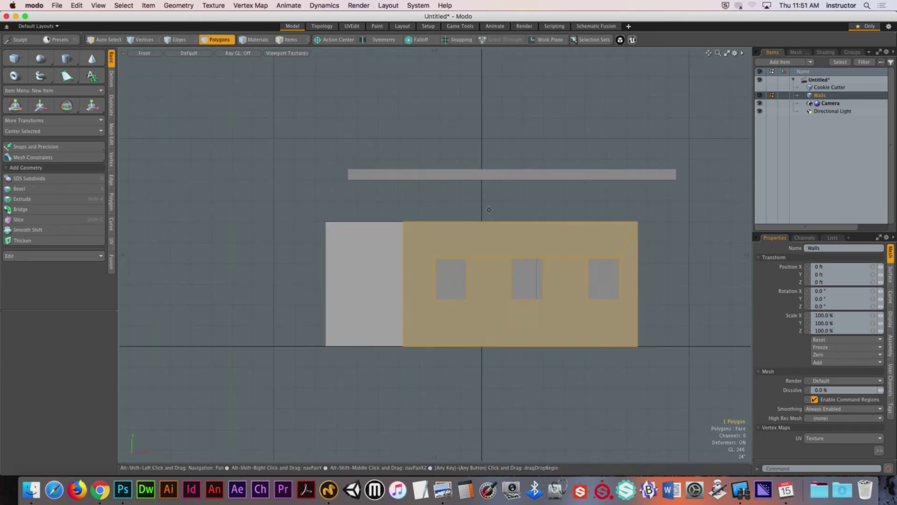
left_click(472, 200)
left_click(497, 166)
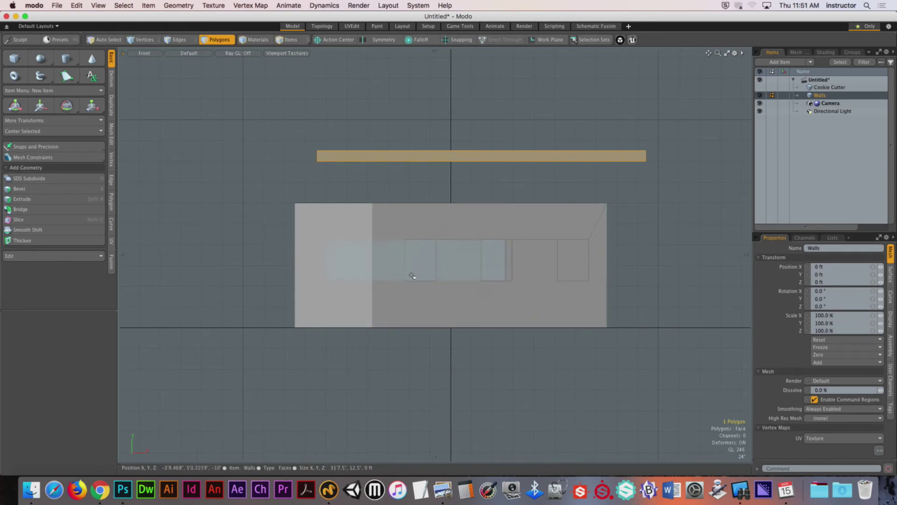
key("w")
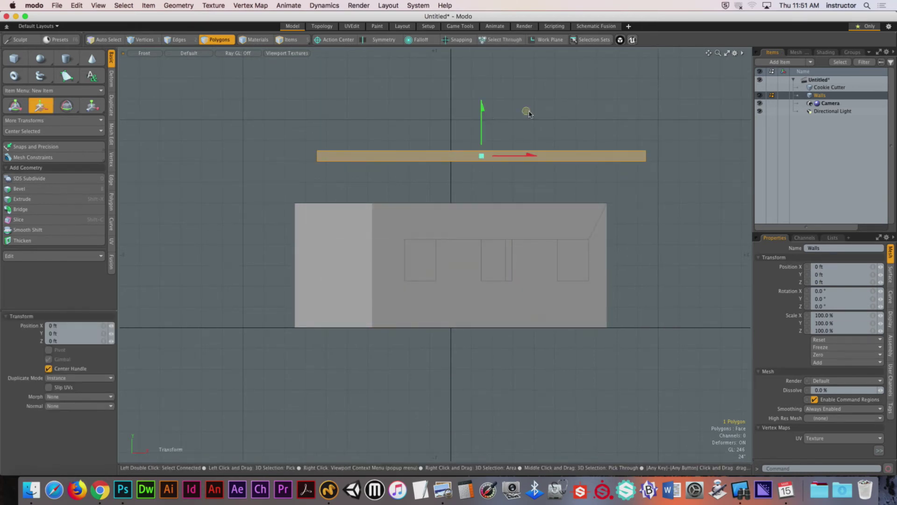
left_click_drag(525, 110, 436, 126)
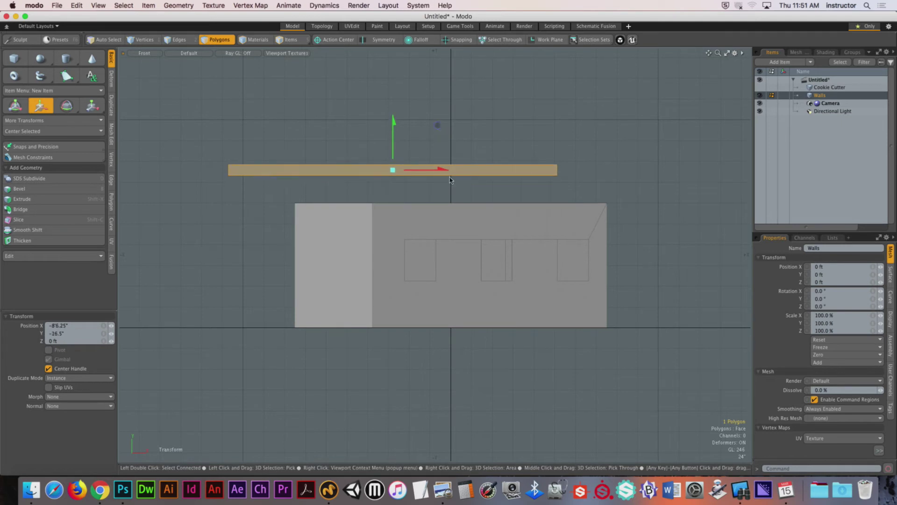
Step: Rotate the roof polygon about 11° around Z so it slopes up toward the building's center, and finish the rotation
key("e")
left_click_drag(445, 196, 443, 183)
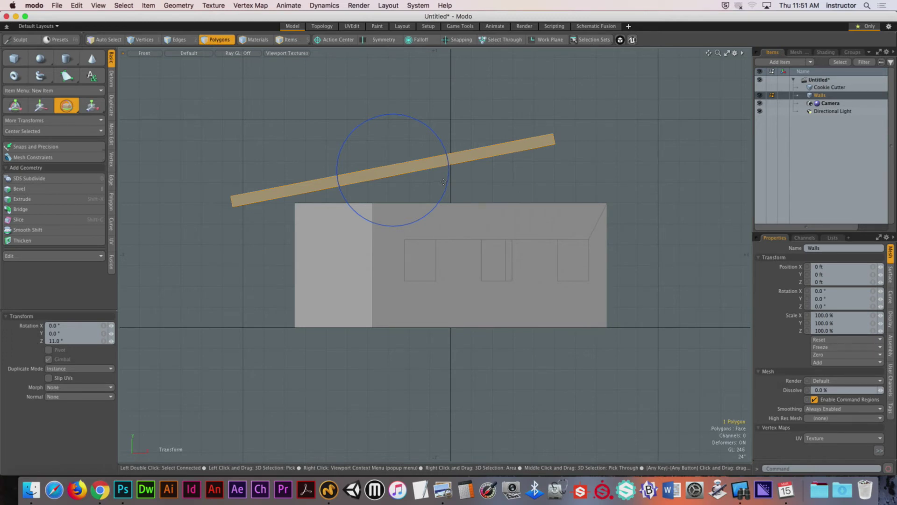
key("Escape")
left_click_drag(384, 148, 425, 156, "ctrl+alt")
left_click_drag(425, 155, 462, 140, "alt+shift")
key("3")
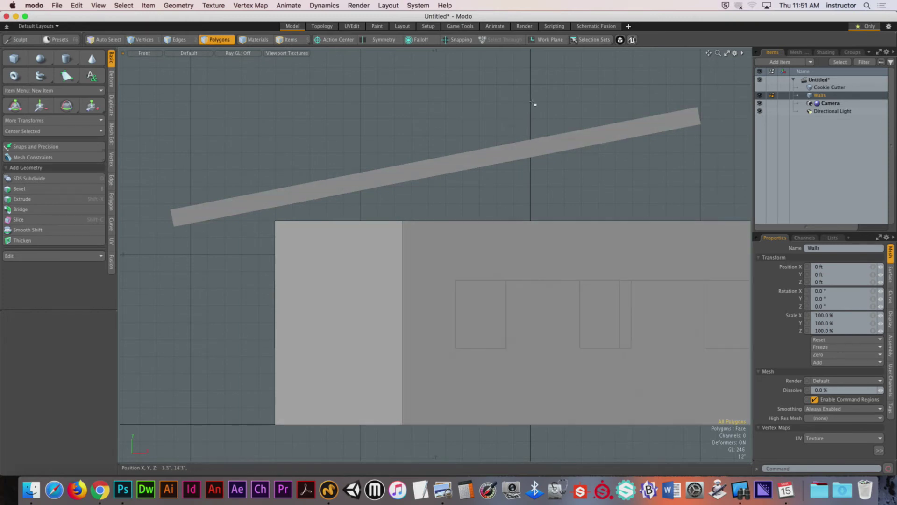
left_click(547, 142)
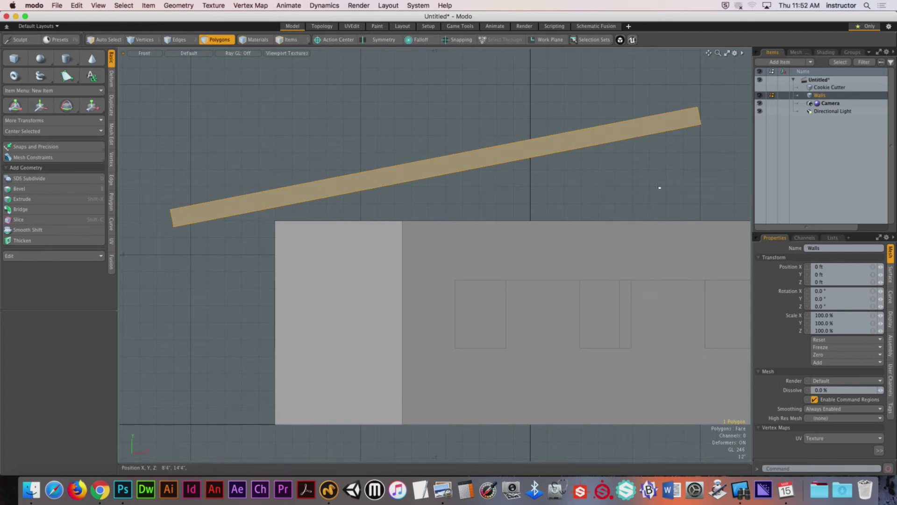
scroll(569, 174, "down", 1)
left_click_drag(568, 174, 547, 169, "alt")
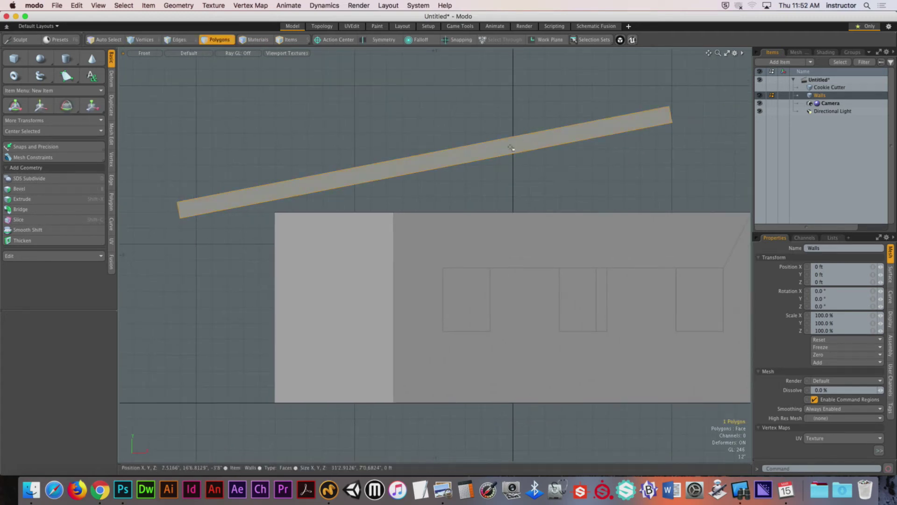
left_click_drag(509, 153, 527, 144, "alt+shift")
scroll(526, 144, "up", 1)
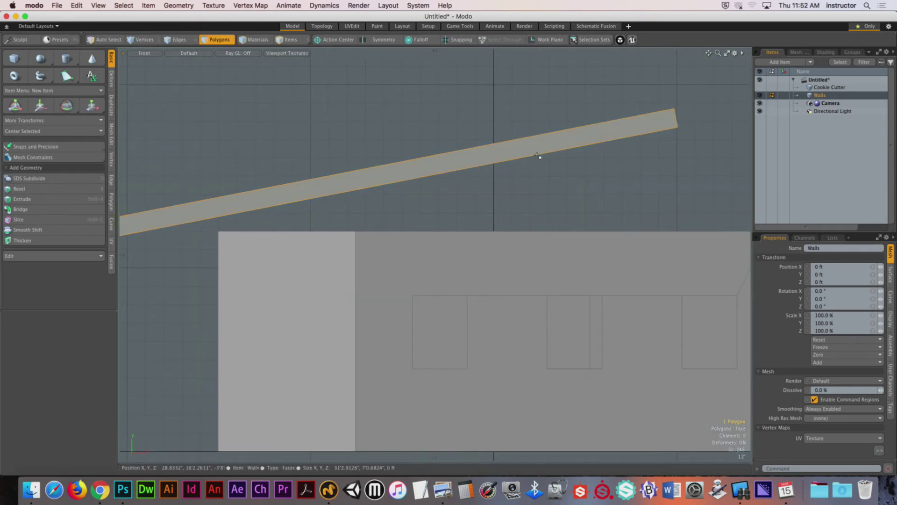
left_click(493, 100)
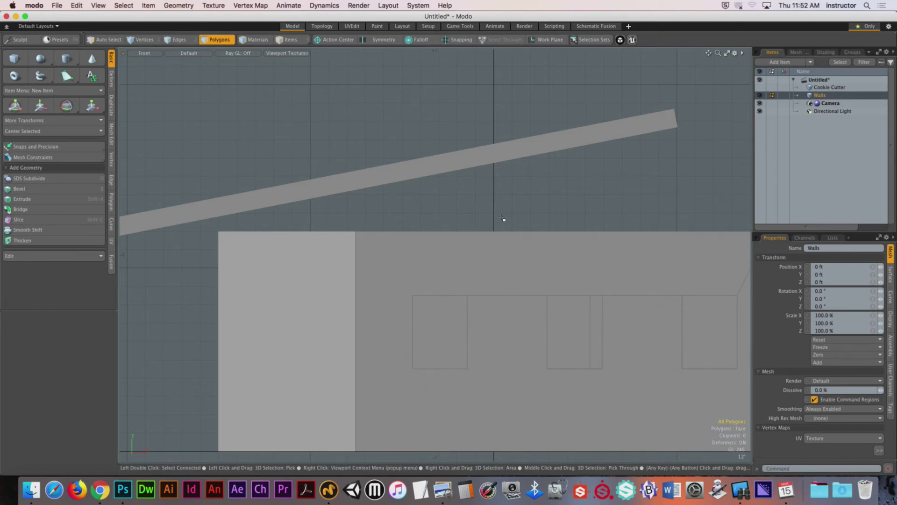
scroll(552, 154, "down", 2)
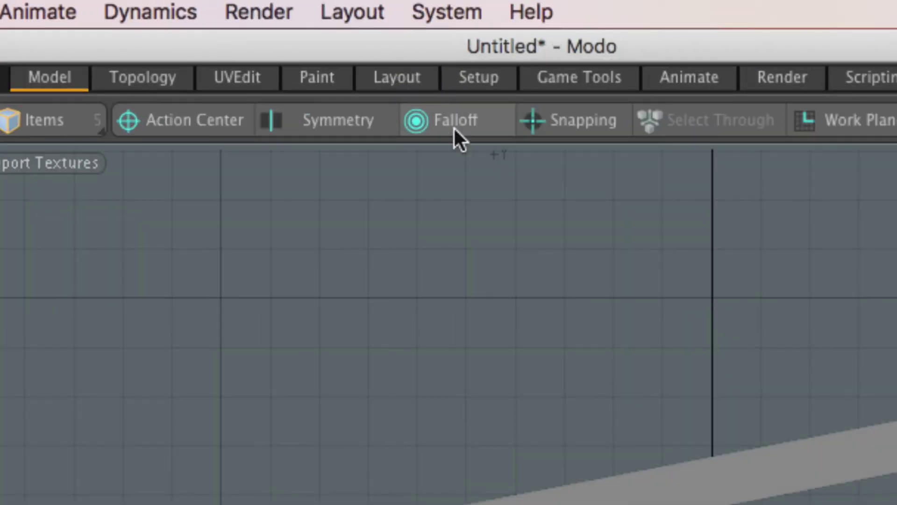
Step: Turn on snapping with Grid enabled and World Axis, Straight Line and Right Angle disabled
left_click(577, 122)
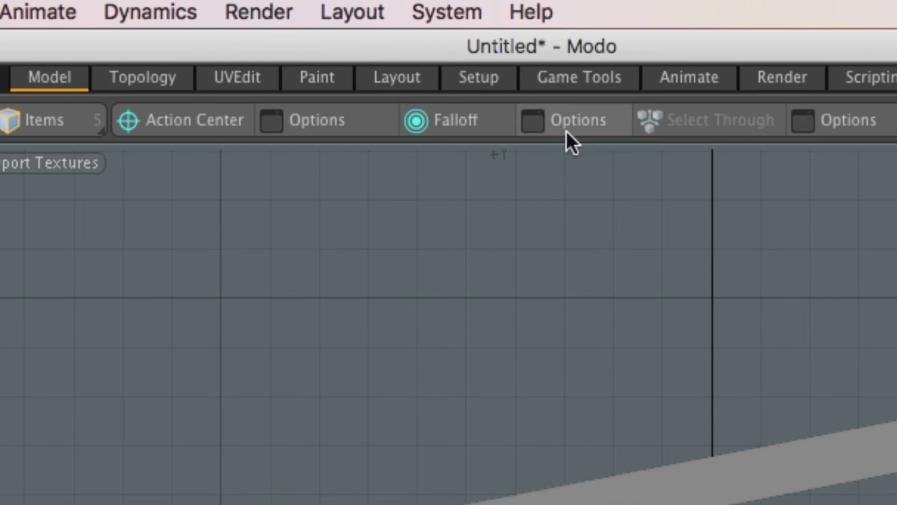
left_click(543, 133, "ctrl")
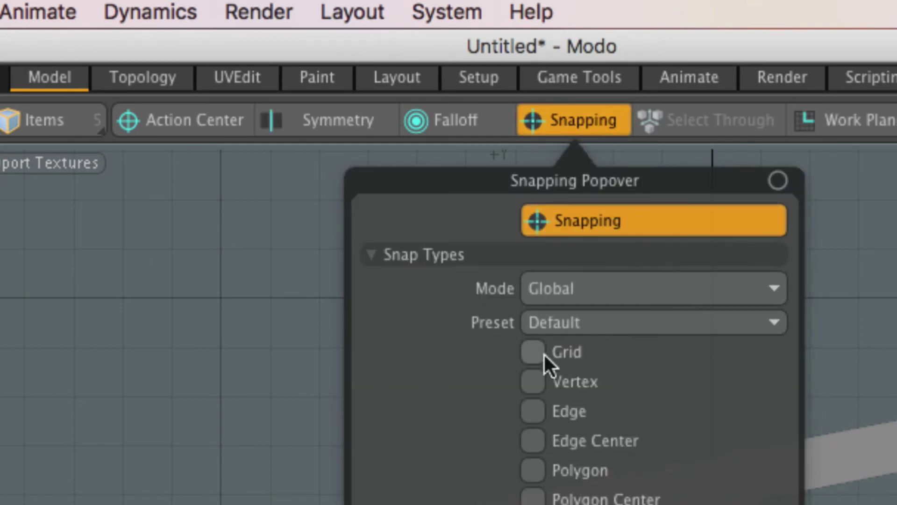
left_click(574, 352)
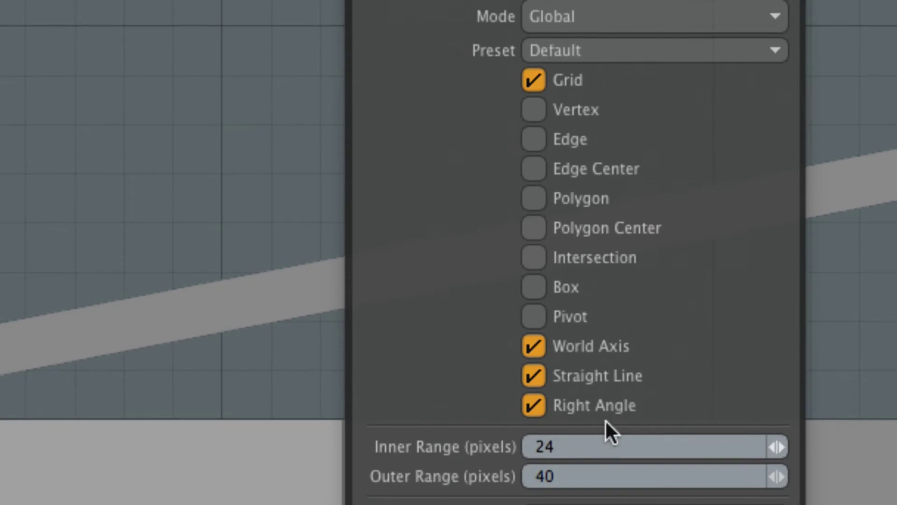
left_click(595, 345)
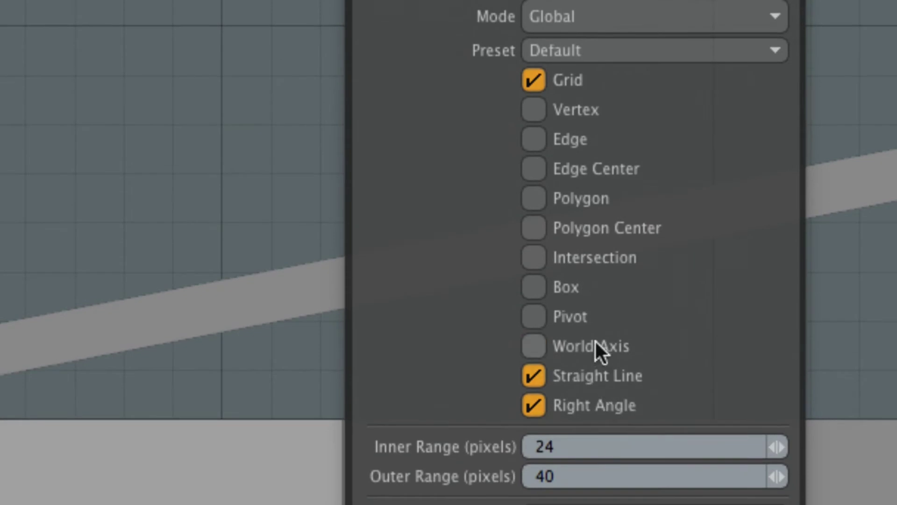
left_click(599, 376)
left_click(593, 407)
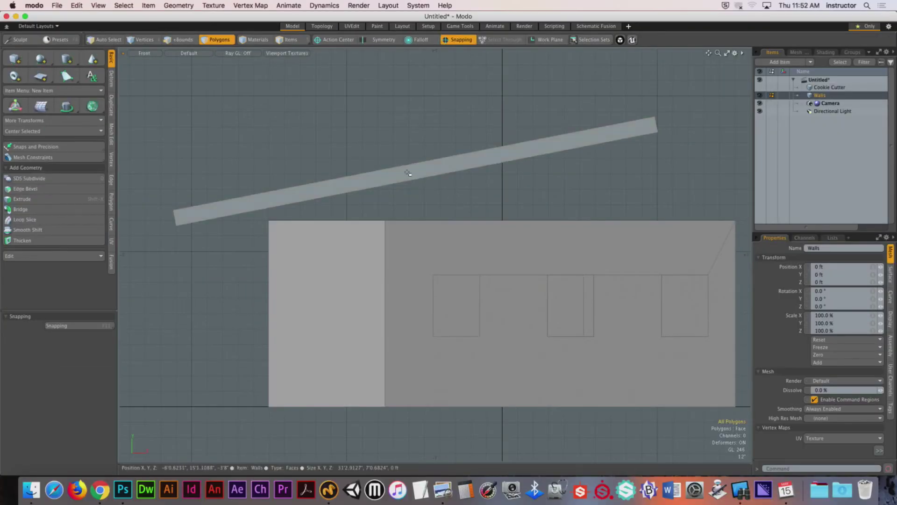
Step: With nothing selected, slice vertically at X 0 from Y 22' through the sloped roof and down past the walls
key("shift+c")
left_click_drag(502, 64, 502, 174)
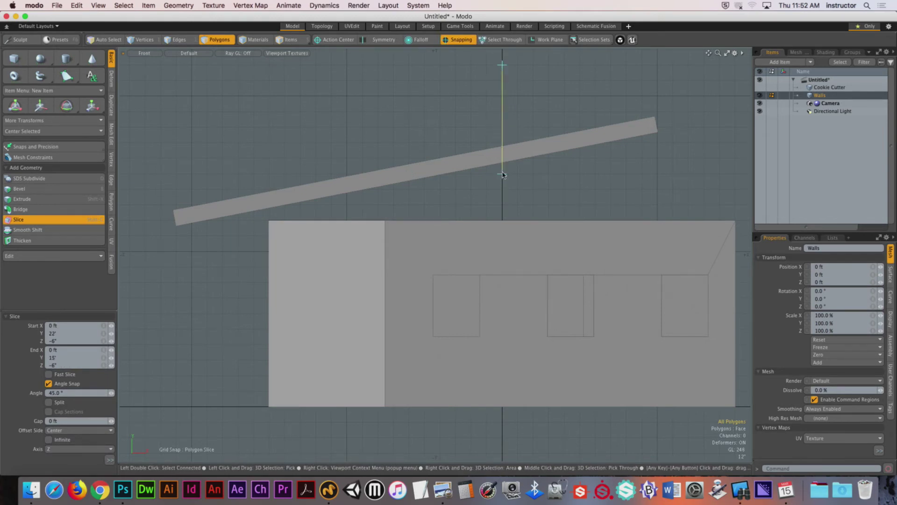
left_click_drag(504, 174, 502, 422)
scroll(531, 179, "down", 2)
key("space")
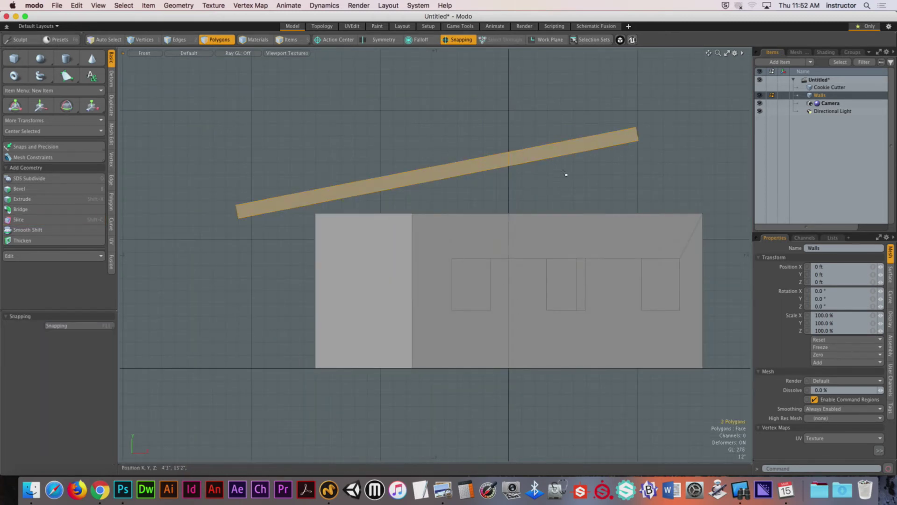
Step: In the perspective view, select the edge loop that the slice cut into the three-window wall
key("grave")
left_click(557, 232)
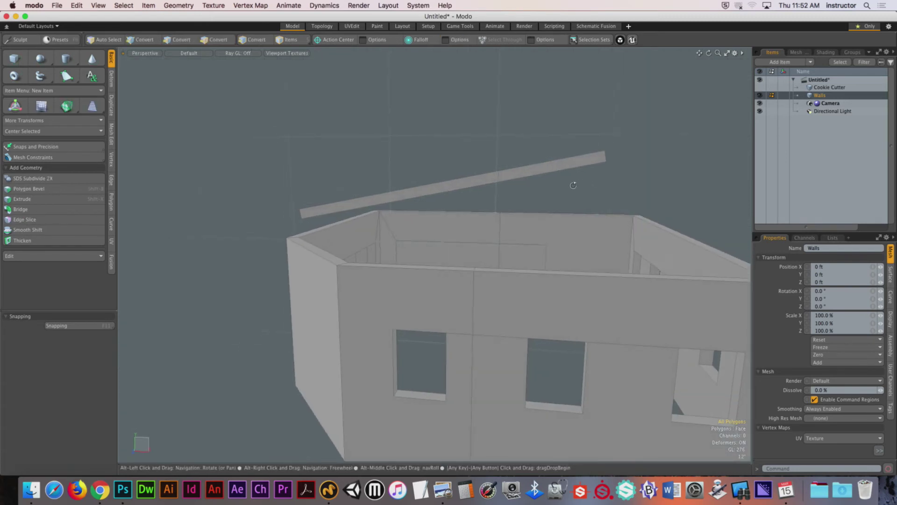
key("2")
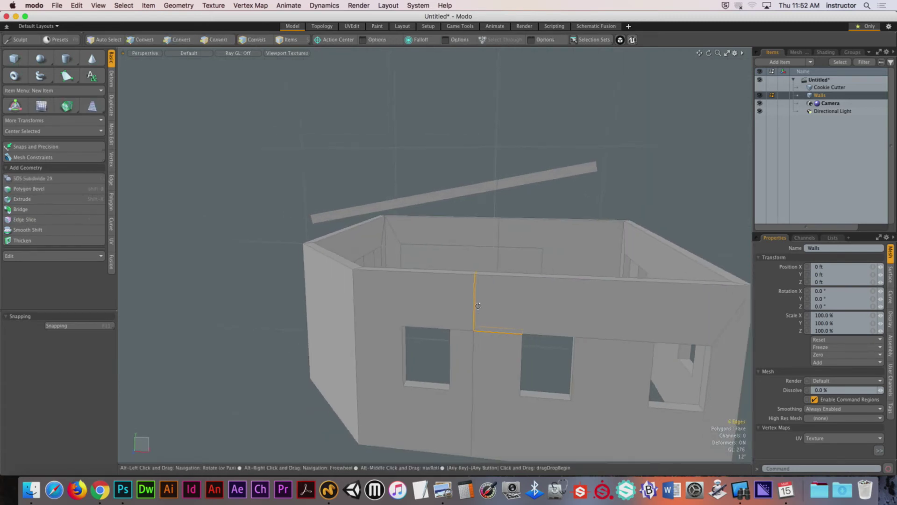
left_click_drag(491, 310, 478, 300, "alt")
double_click(478, 300)
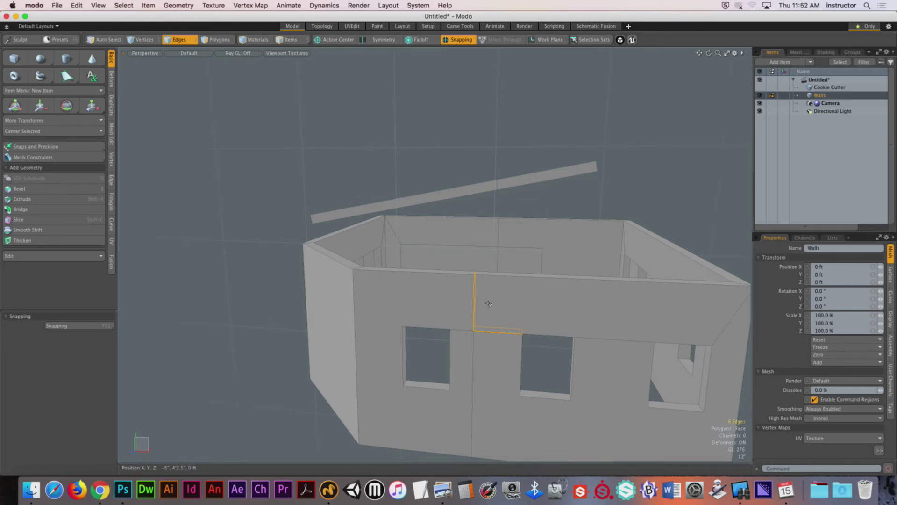
Step: Undo the edge selection and the slice through the roof and walls
key("super+z")
key("super+z")
key("super+z")
key("super+z")
key("super+z")
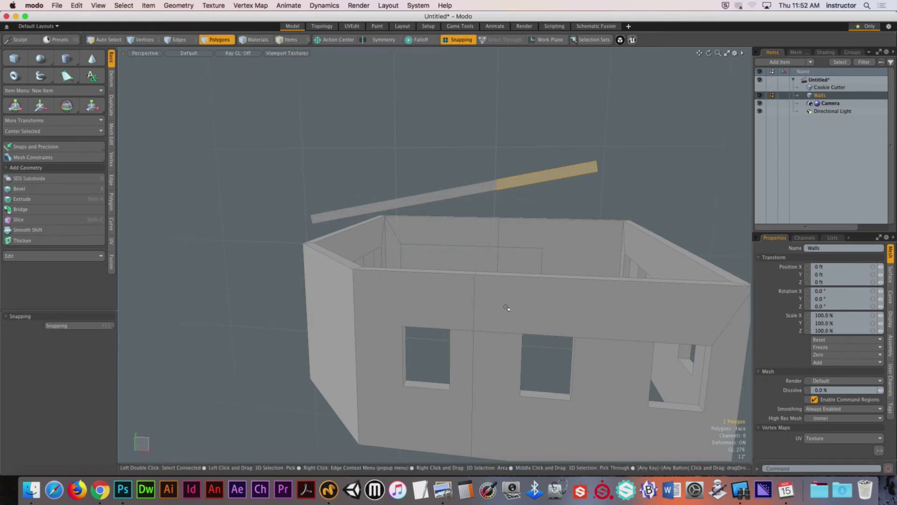
Step: In the front view, select only the sloped roof polygon and slice it vertically at X 0, from Y 27' to -3'
key("ctrl+space")
left_click(518, 213)
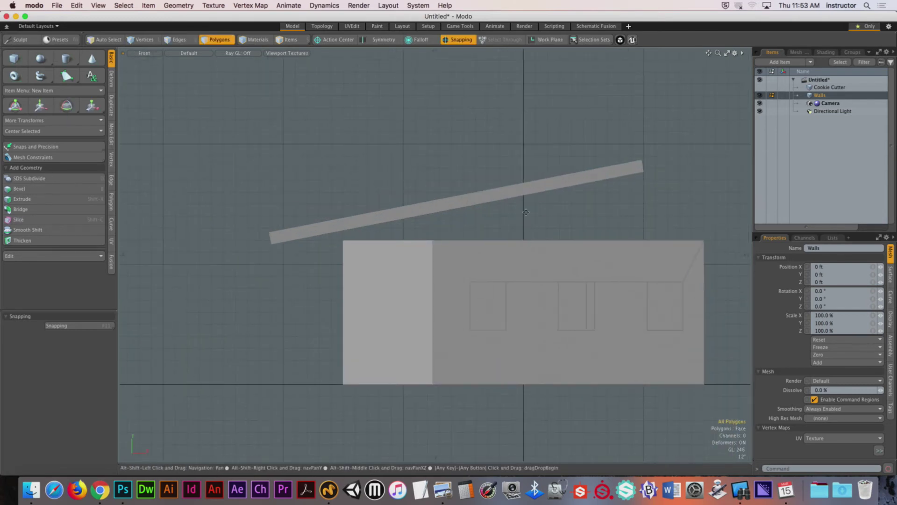
left_click(576, 179)
left_click(552, 211)
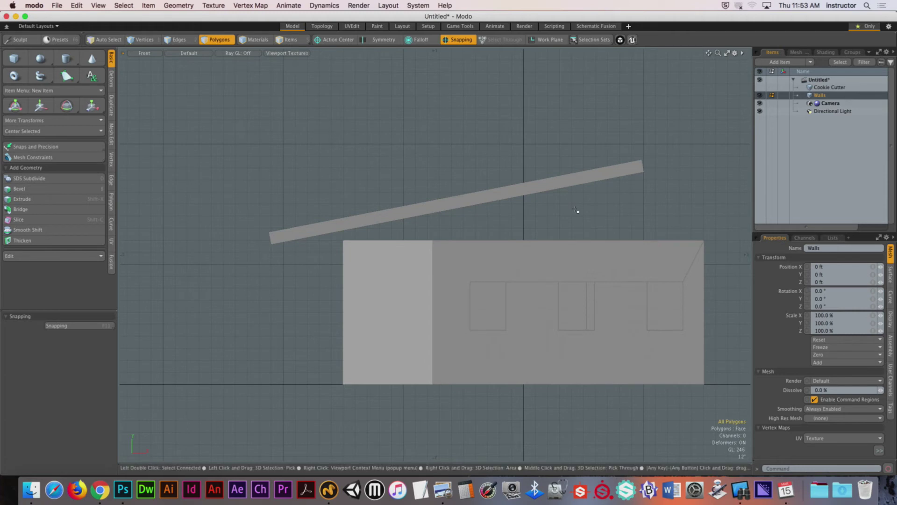
left_click(566, 177)
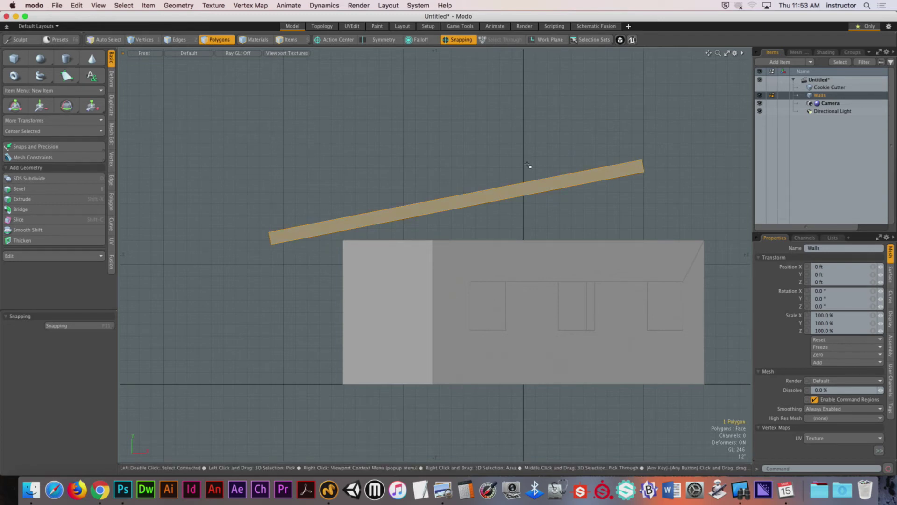
key("shift+c")
left_click_drag(523, 60, 523, 420)
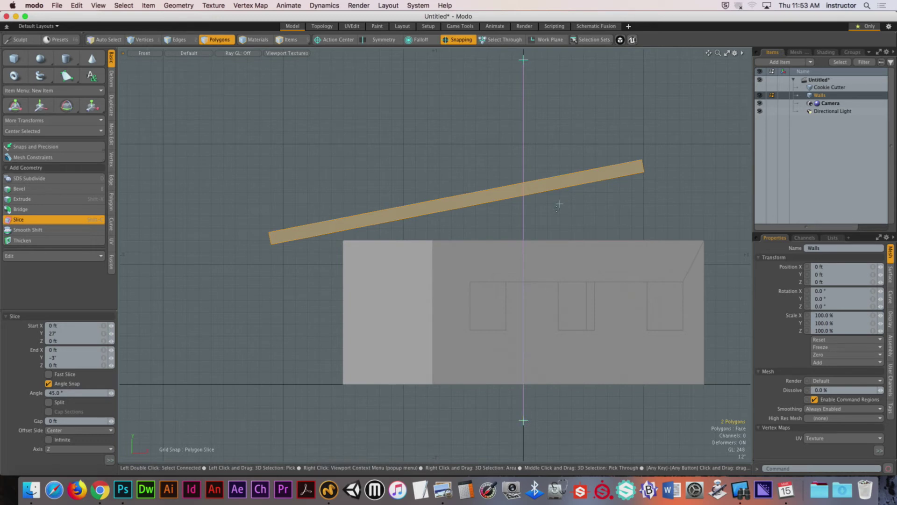
key("space")
Step: Delete the roof piece on the positive X side of the cut
left_click(603, 174)
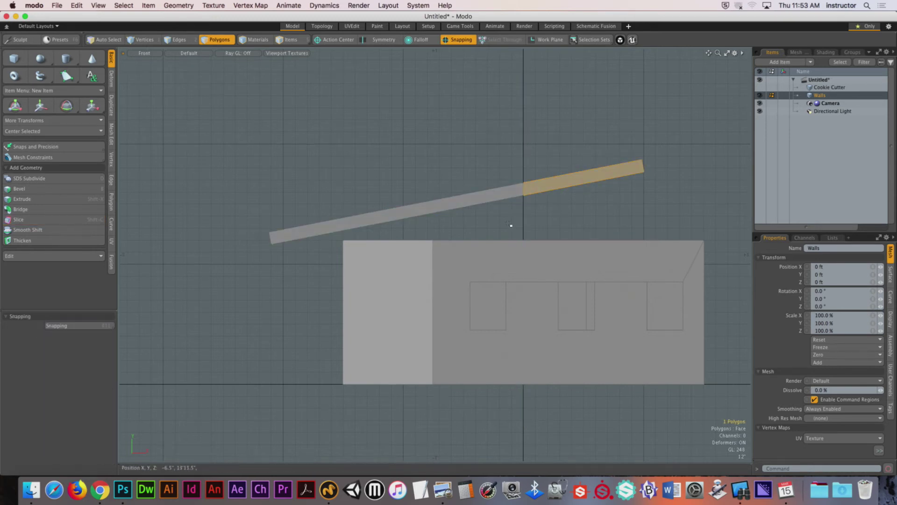
left_click_drag(511, 226, 539, 156, "alt")
left_click(566, 170)
left_click(538, 156)
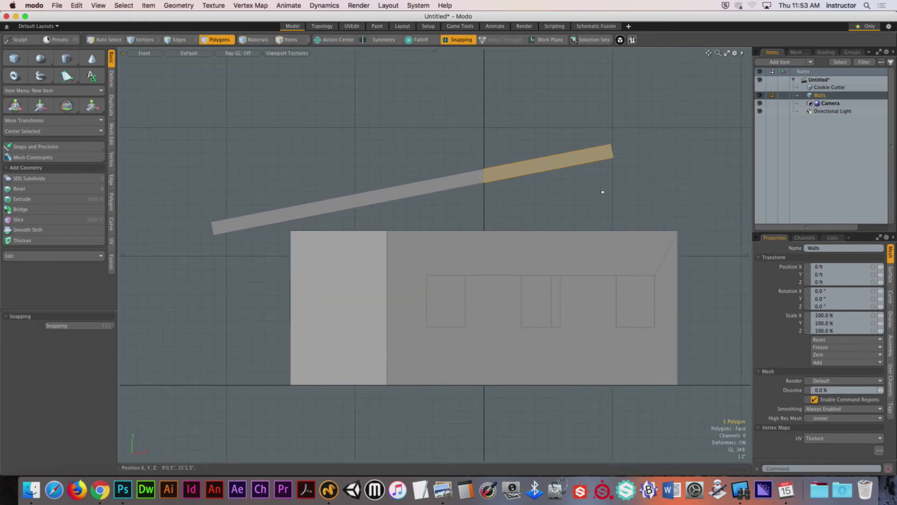
key("Delete")
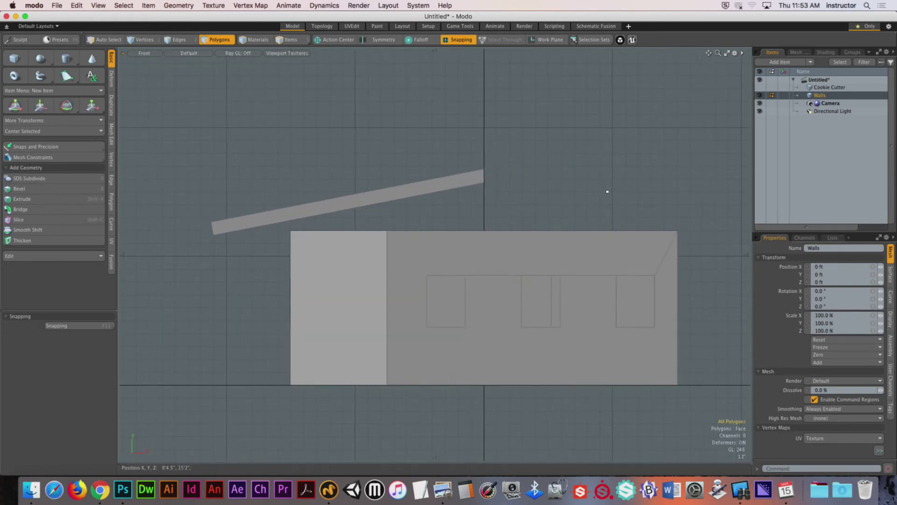
left_click(442, 187)
left_click_drag(441, 186, 479, 196, "ctrl+alt")
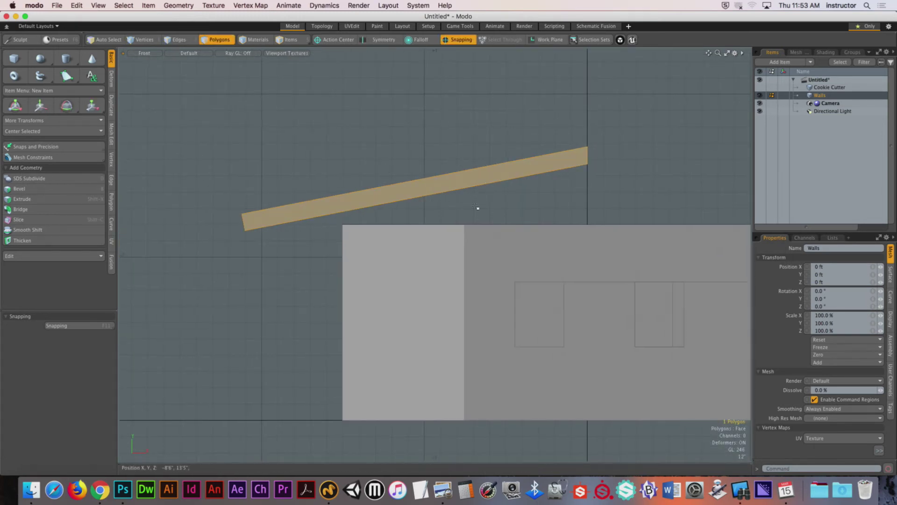
left_click(531, 187)
scroll(278, 243, "down", 1)
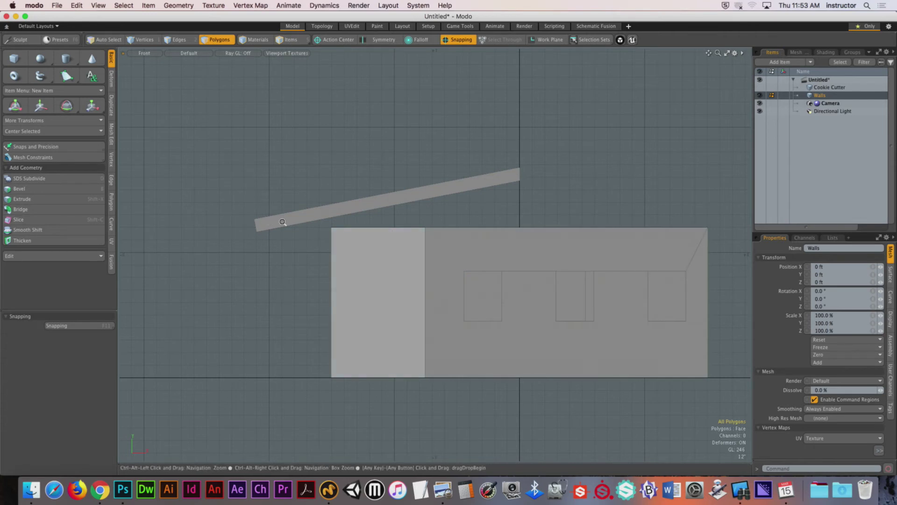
scroll(282, 222, "up", 2)
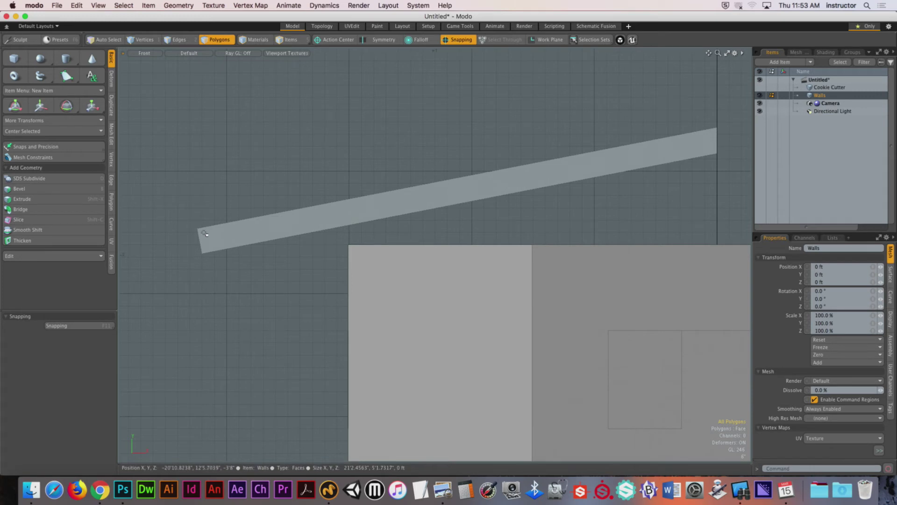
Step: Select the sloped roof polygon and slice it vertically at the major grid line just inside its lower end
left_click(220, 234)
key("shift+c")
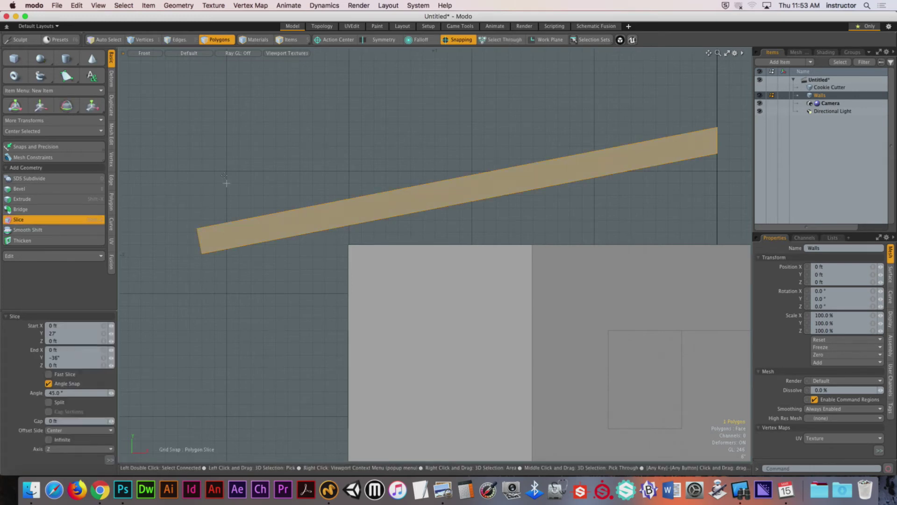
left_click(227, 122, "ctrl")
left_click_drag(214, 298, 214, 312)
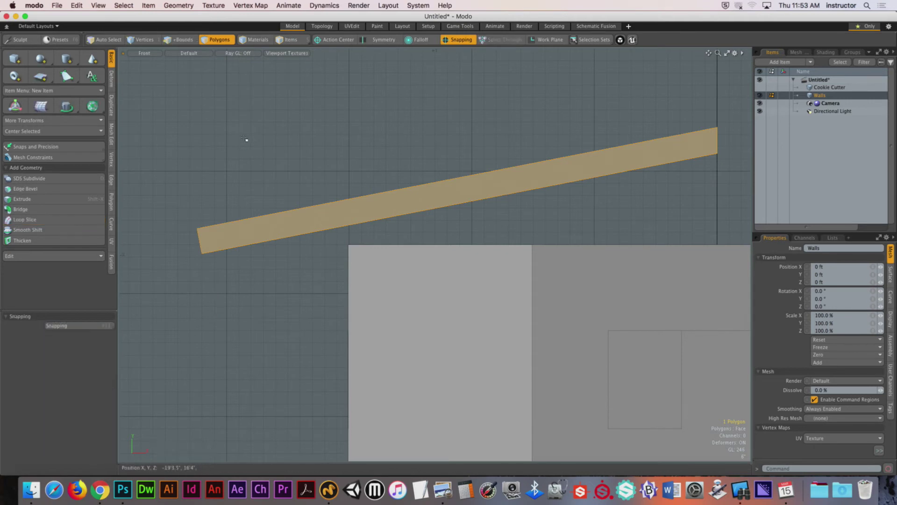
left_click_drag(226, 84, 233, 255)
key("space")
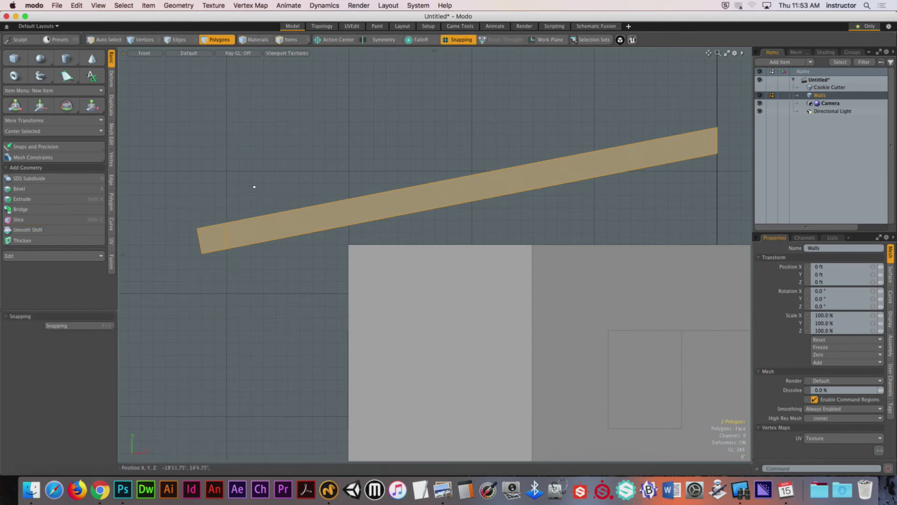
Step: Try deleting the small cut-off piece at the roof's lower end and undo the deletion
left_click(213, 239)
key("Delete")
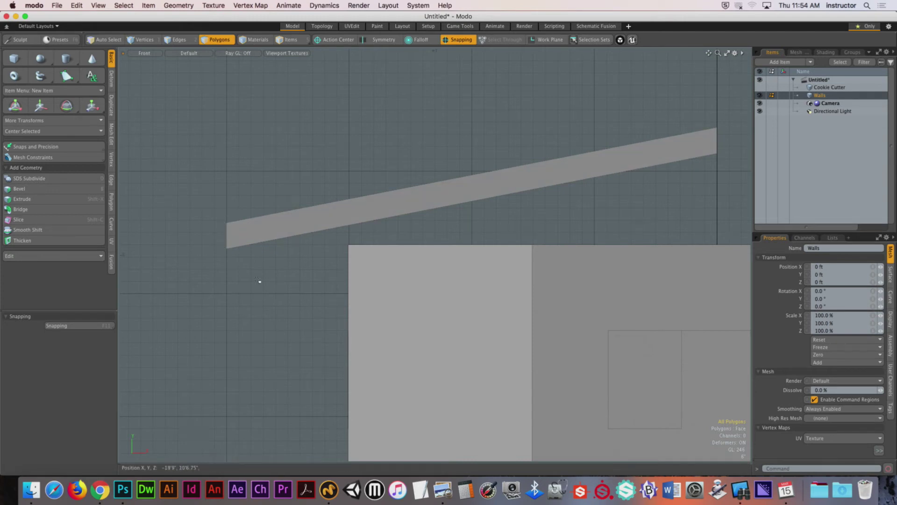
key("super+z")
left_click(239, 281)
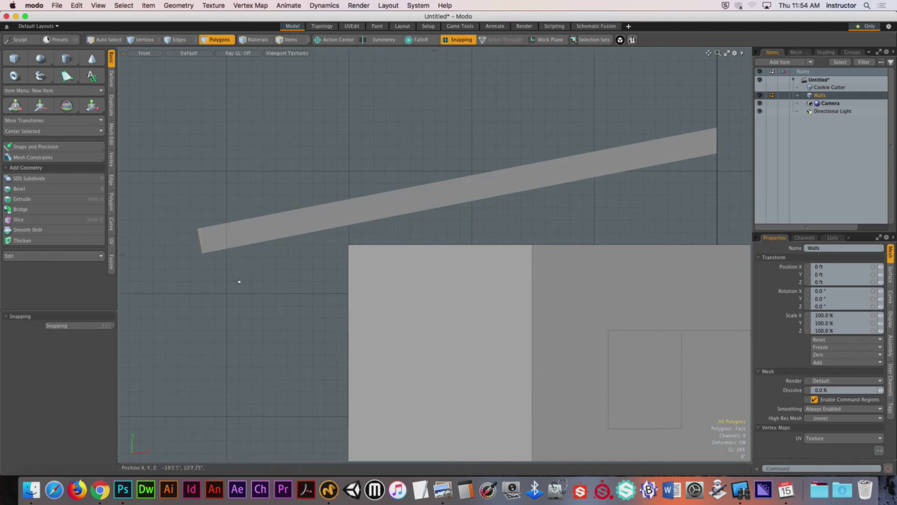
Step: Delete the small roof piece outside the vertical cut so the lower end is plumb
left_click_drag(240, 281, 258, 277, "alt")
left_click_drag(550, 160, 441, 164, "ctrl+alt")
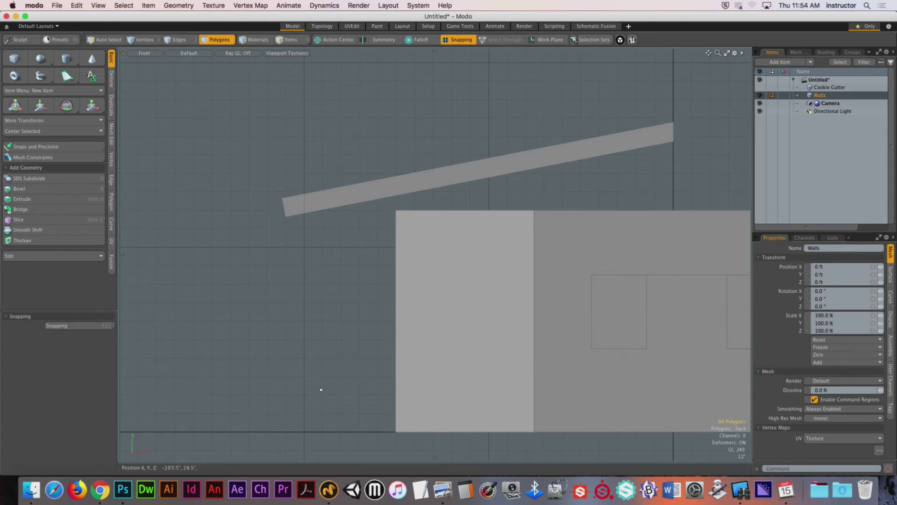
left_click(289, 210)
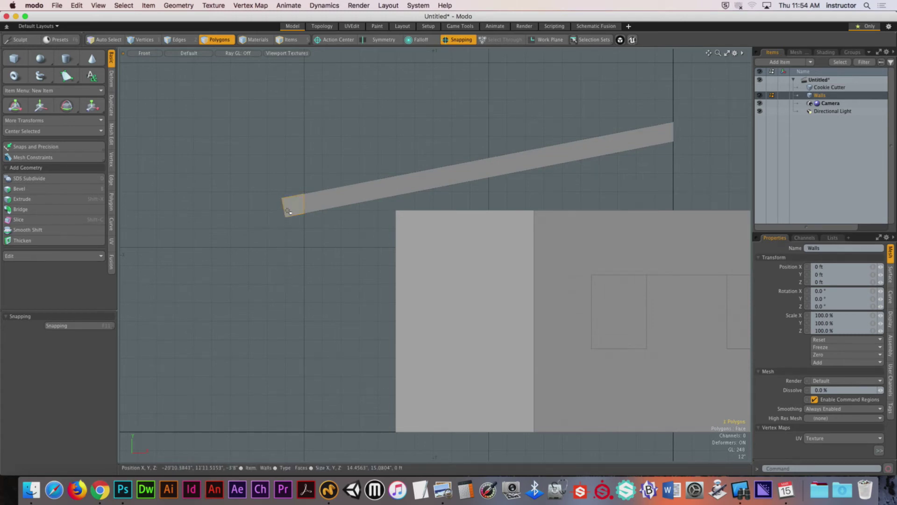
key("Delete")
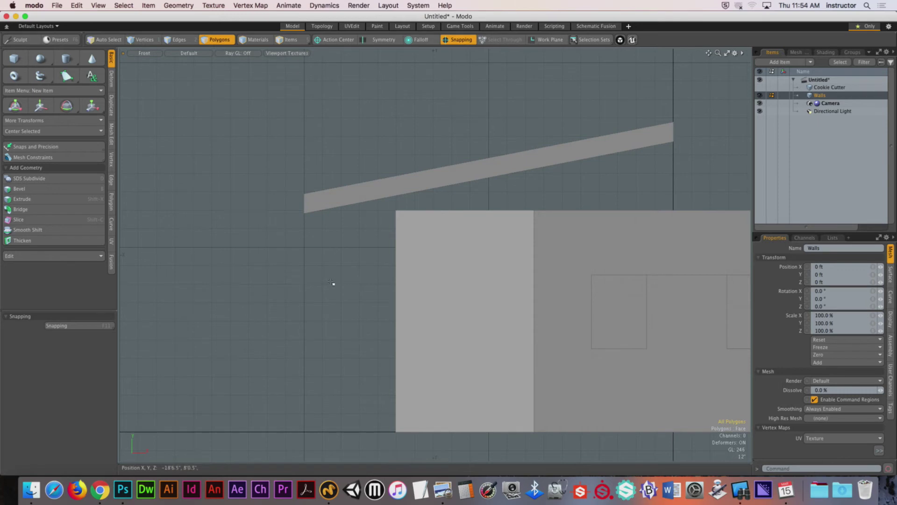
Step: Select the vertical edge at the roof's lower end and show it against the walls in the front view
scroll(331, 283, "up", 3)
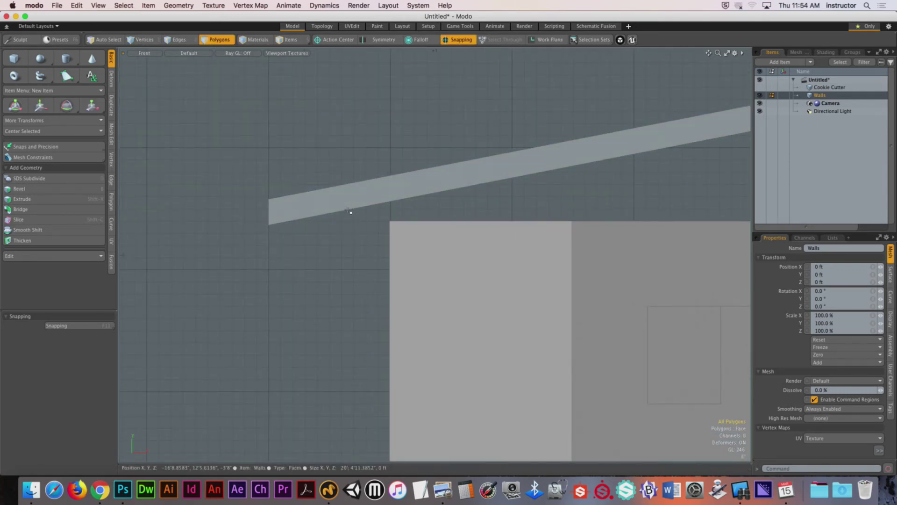
key("2")
right_click_drag(243, 155, 319, 291)
scroll(307, 261, "down", 4)
left_click_drag(307, 262, 287, 214, "alt")
scroll(287, 214, "down", 1)
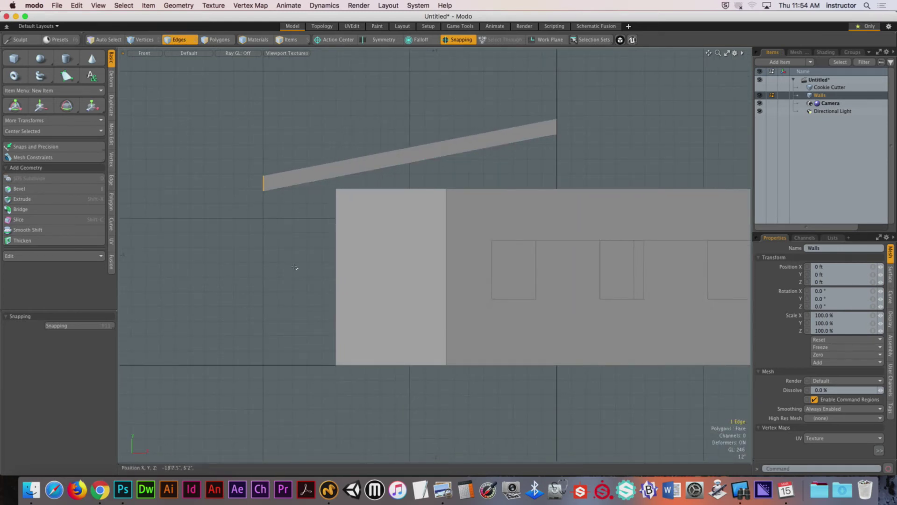
left_click_drag(295, 267, 350, 205, "alt")
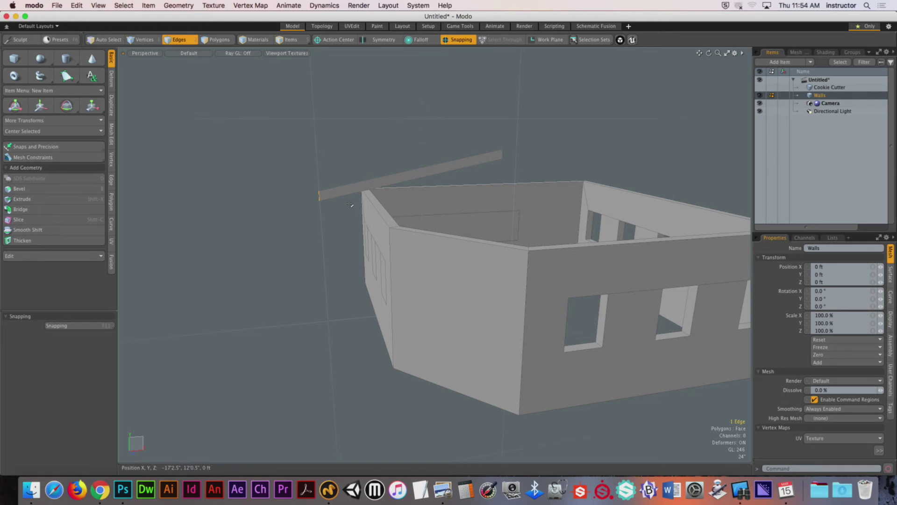
key("ctrl+1")
left_click(422, 242)
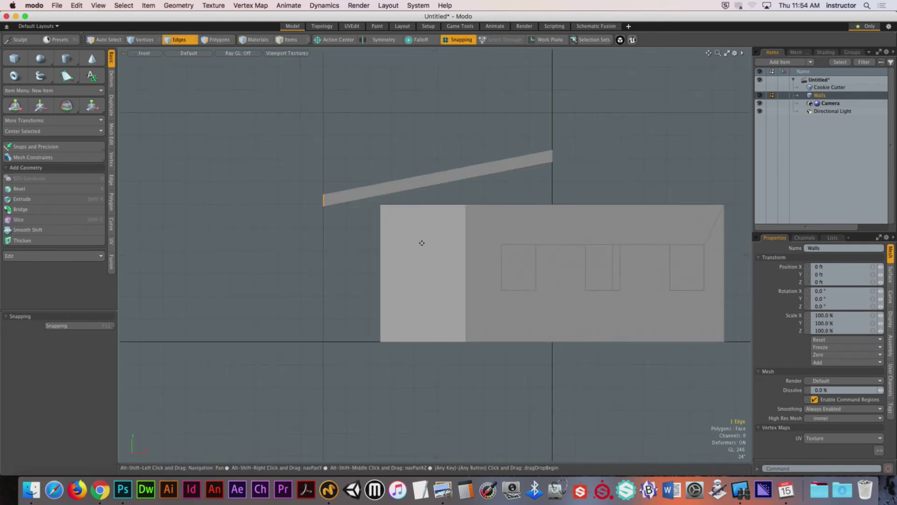
left_click_drag(354, 212, 404, 203, "ctrl+alt")
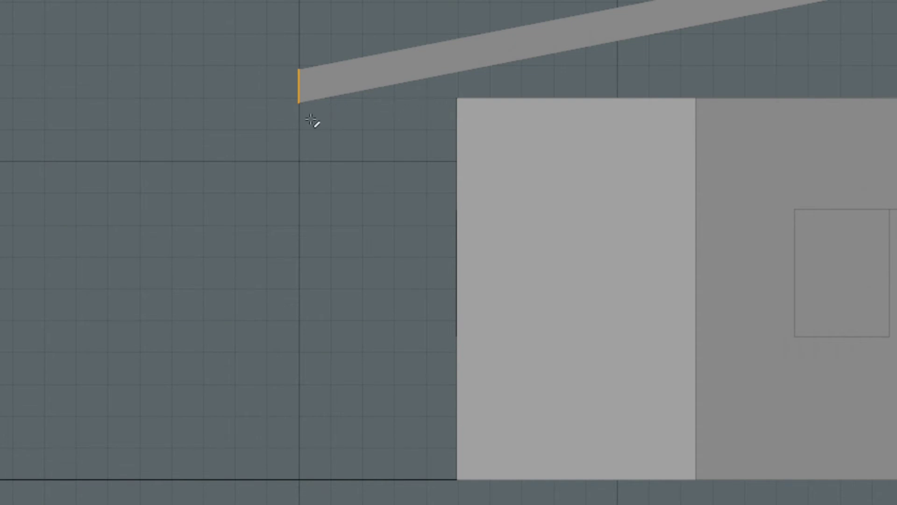
Step: Try moving the roof's lower end edge 9" horizontally along the X axis
key("w")
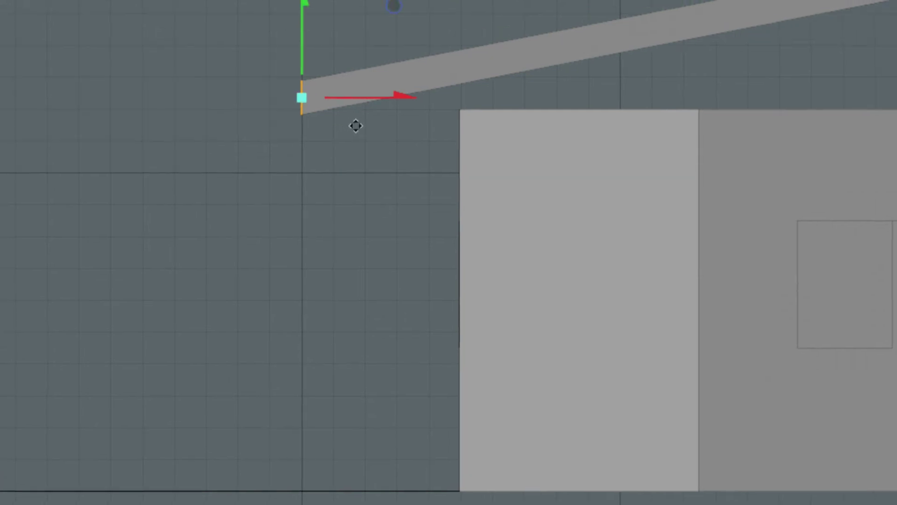
mouse_move(420, 153)
left_mouse_down()
mouse_move(0, 150)
mouse_move(422, 156)
left_mouse_up()
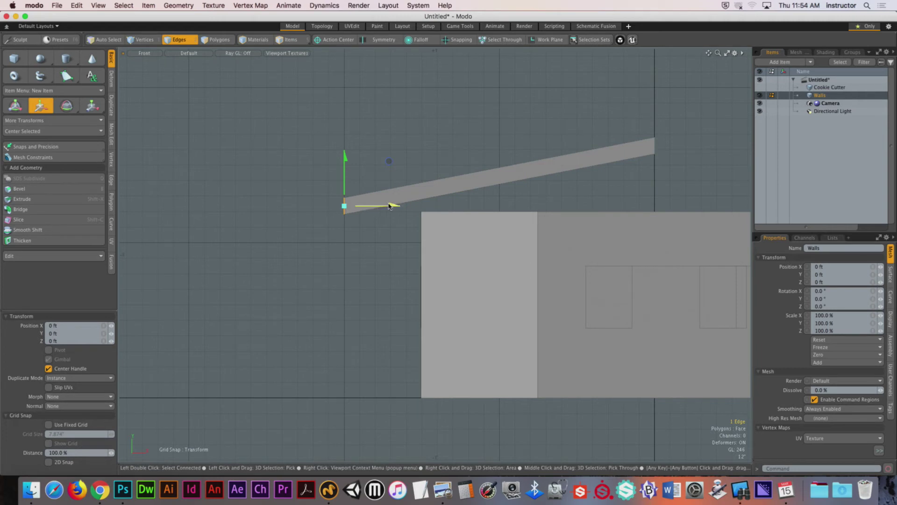
mouse_move(388, 205)
left_mouse_down()
mouse_move(306, 206)
mouse_move(638, 206)
mouse_move(253, 206)
mouse_move(560, 206)
mouse_move(401, 207)
left_mouse_up()
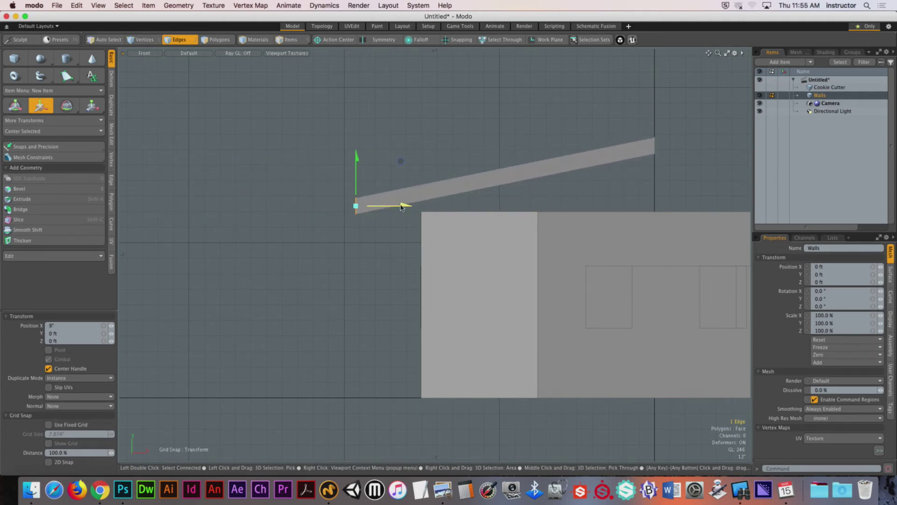
key("space")
scroll(337, 200, "up", 3)
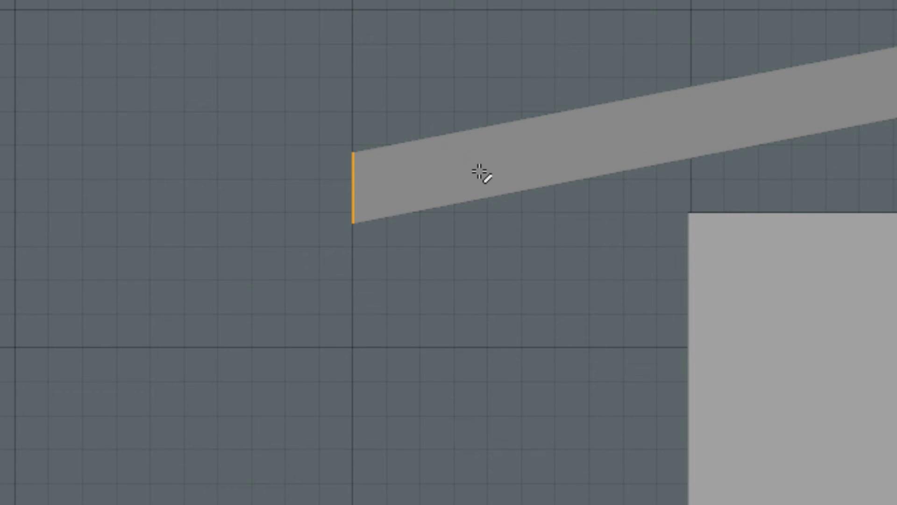
key("w")
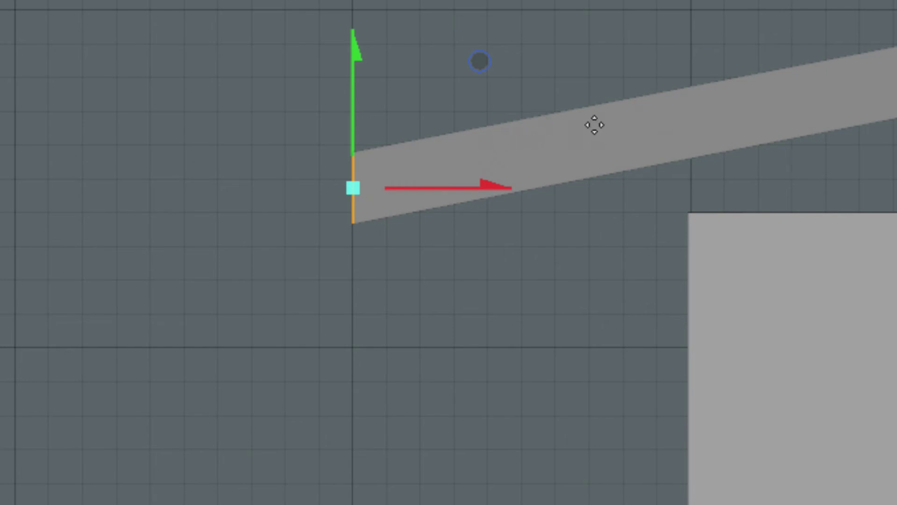
key("w")
scroll(581, 126, "down", 2)
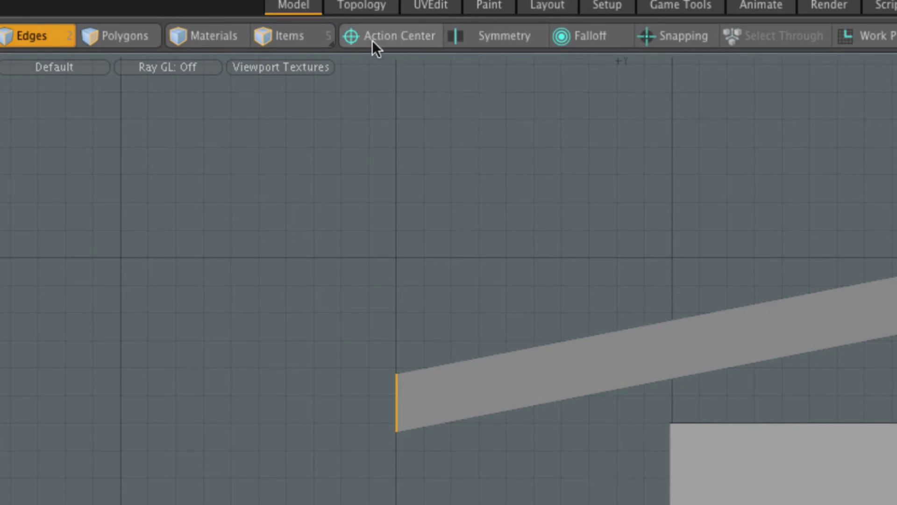
Step: With the action center on Element, extend the lower end edge along the roof slope until the roof spans about 21'2" in X
left_click(388, 40)
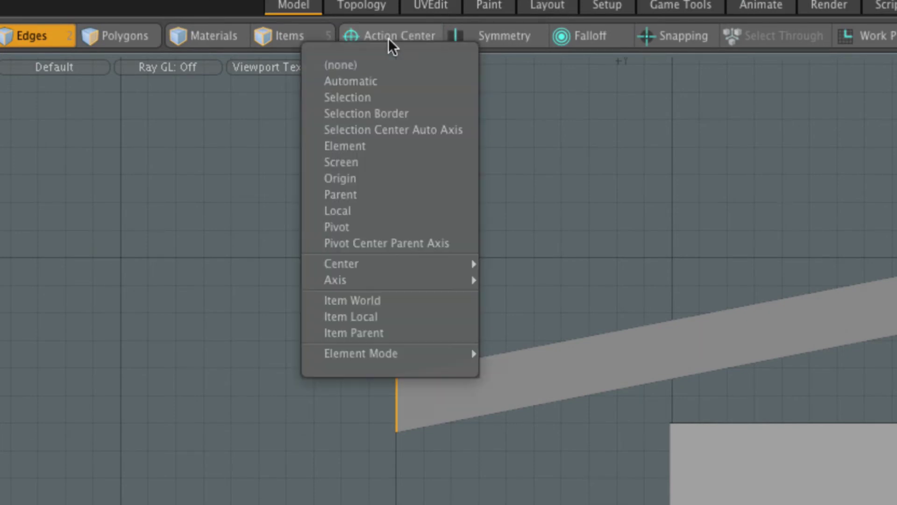
left_click(419, 145)
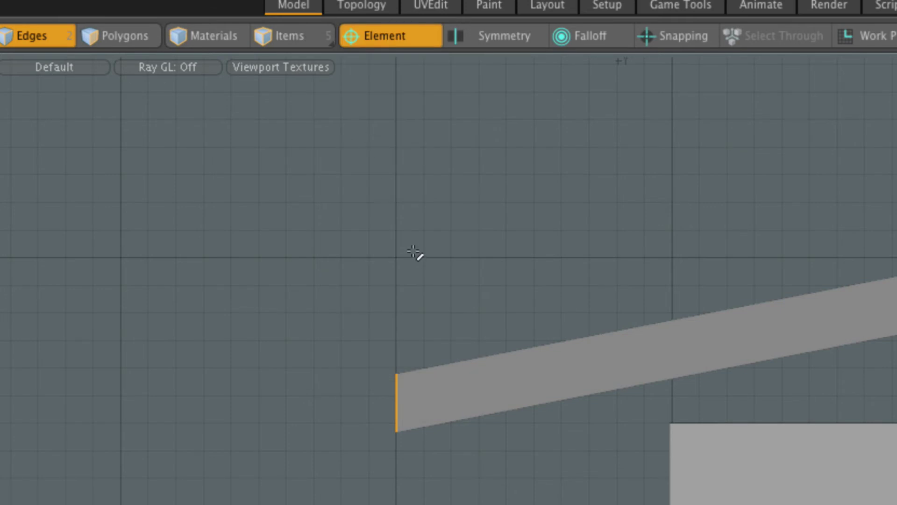
key("w")
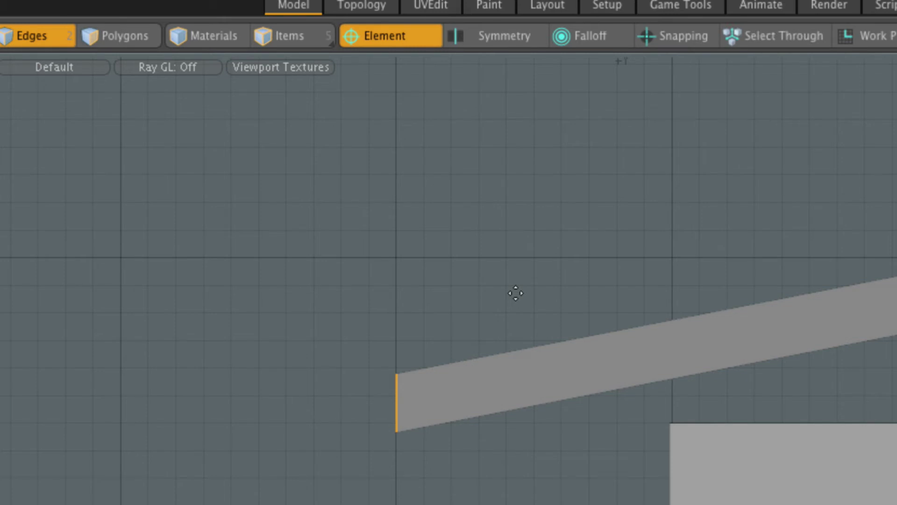
left_click(576, 337)
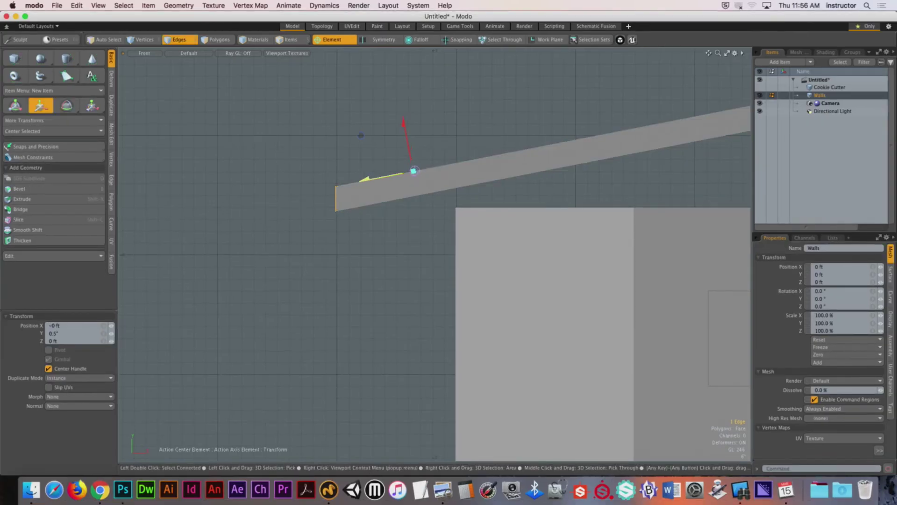
left_click_drag(362, 135, 233, 161)
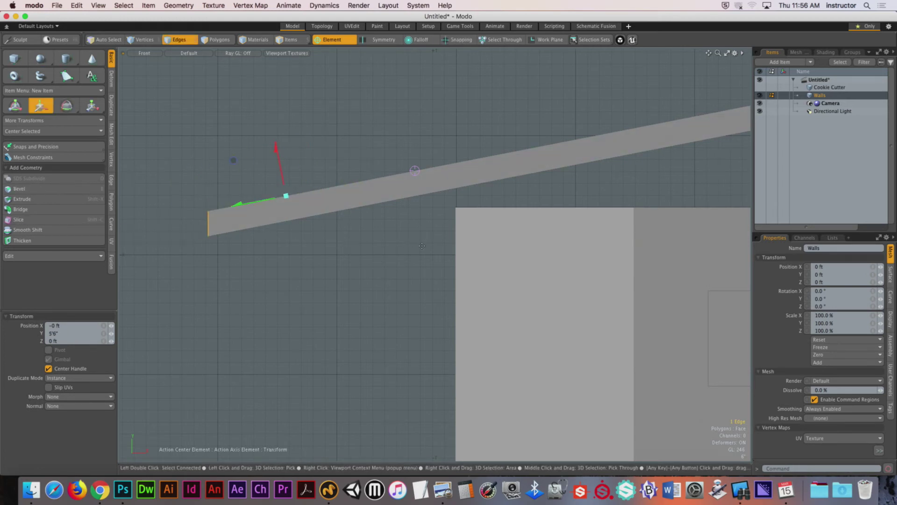
scroll(366, 255, "down", 5)
left_click_drag(312, 229, 355, 219)
key("space")
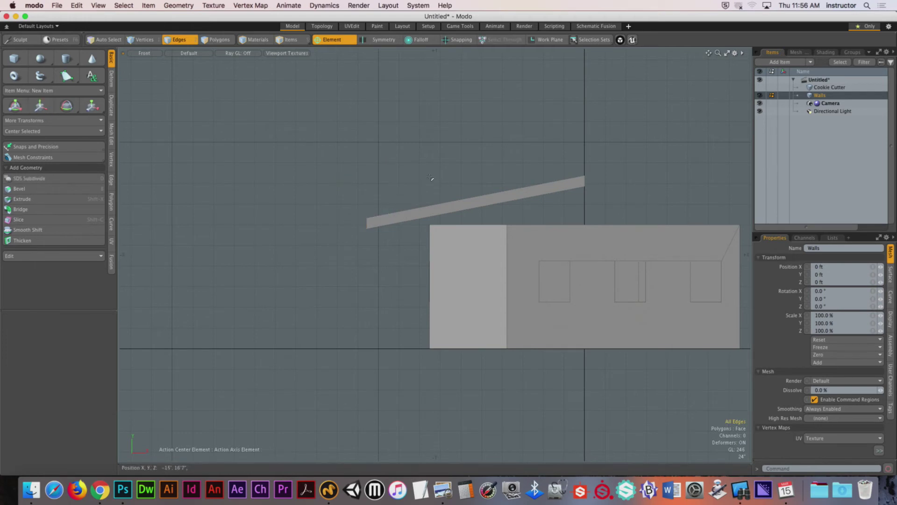
Step: Reset the action center to none and select the whole sloped roof polygon
left_click(333, 40)
left_click(314, 50)
left_click_drag(453, 157, 416, 150, "alt+shift")
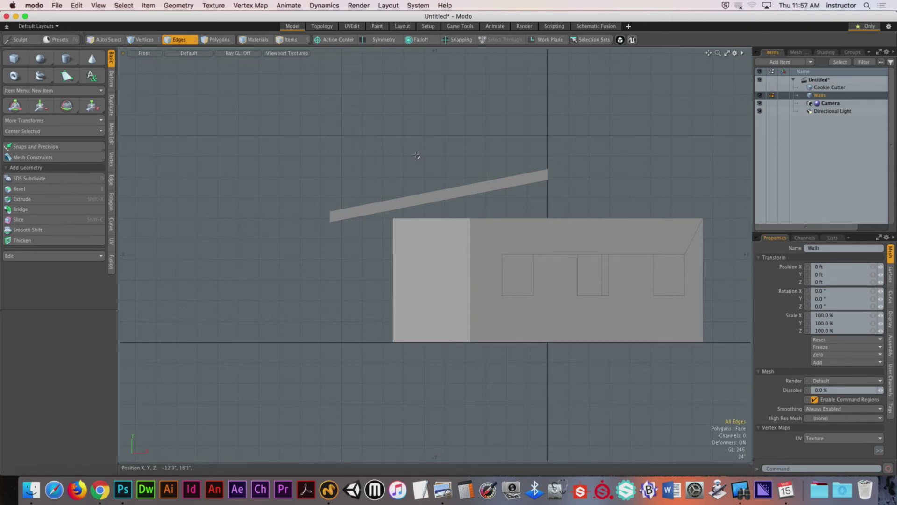
key("3")
left_click(437, 196)
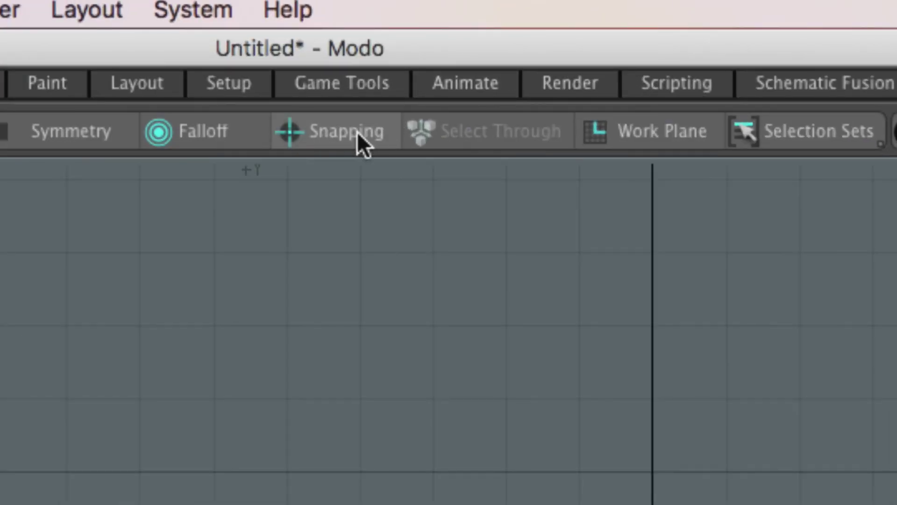
Step: Turn on snapping and enable Vertex as a snap type alongside Grid
left_click(355, 131)
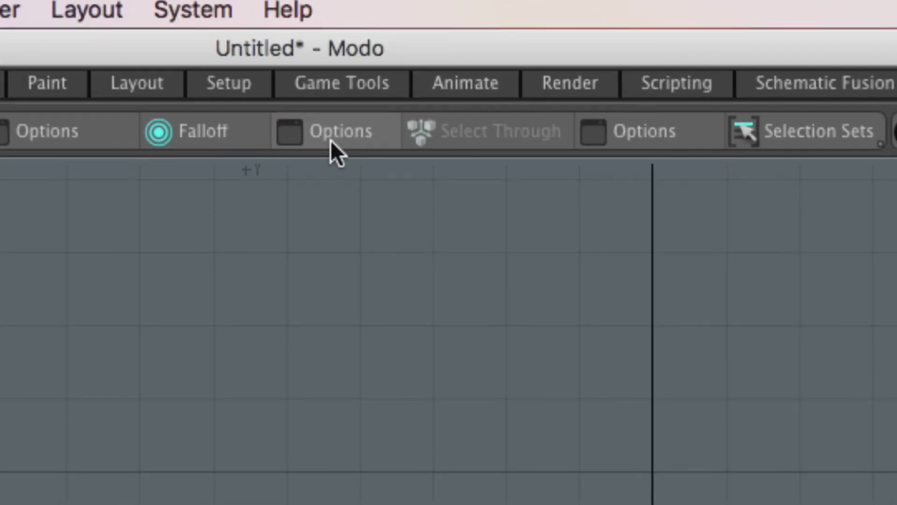
left_click(329, 140, "ctrl")
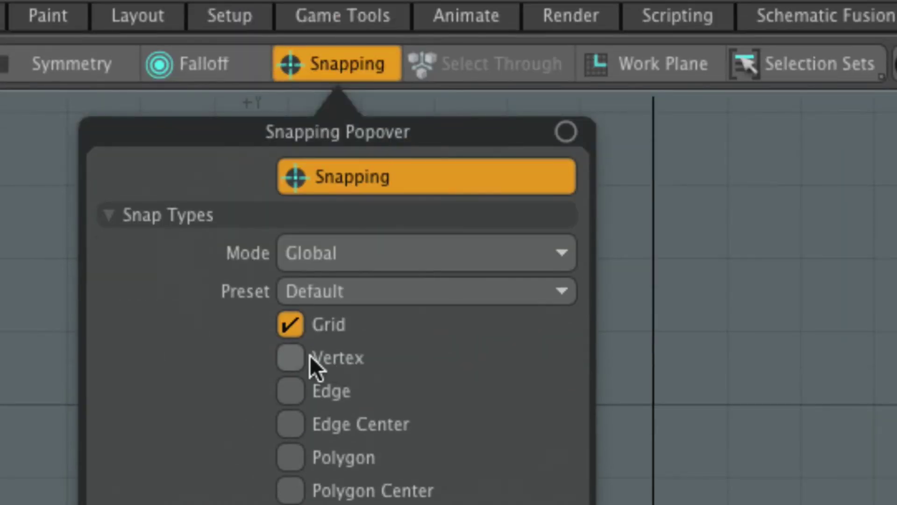
left_click(309, 422)
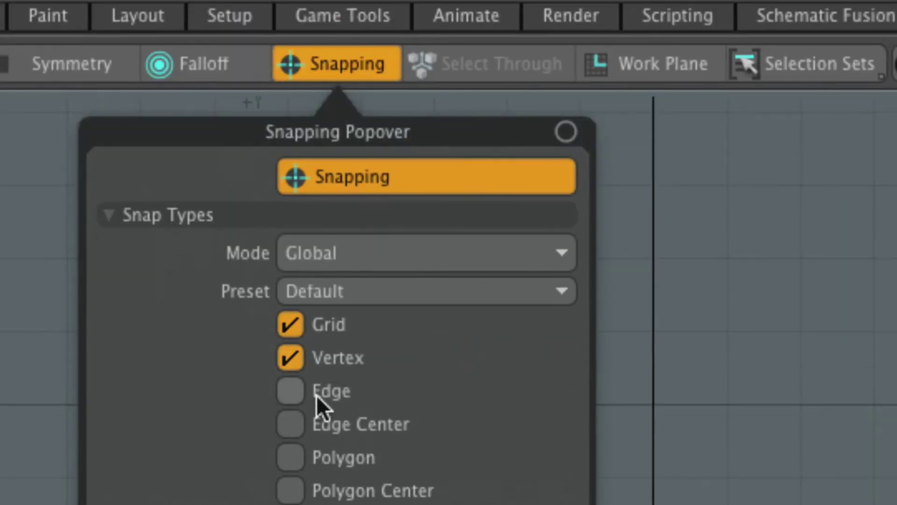
left_click(314, 394)
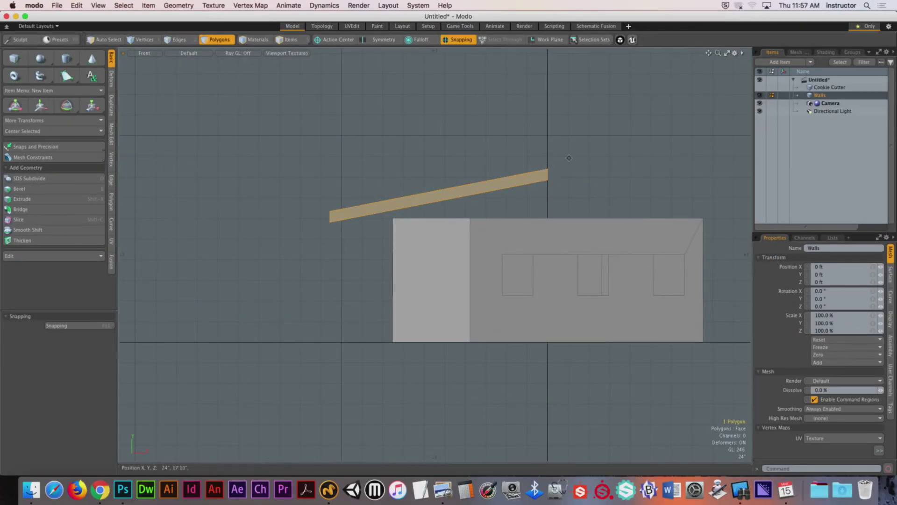
Step: Examine the roof profile's two vertices on the center line at its upper end
scroll(551, 173, "up", 8)
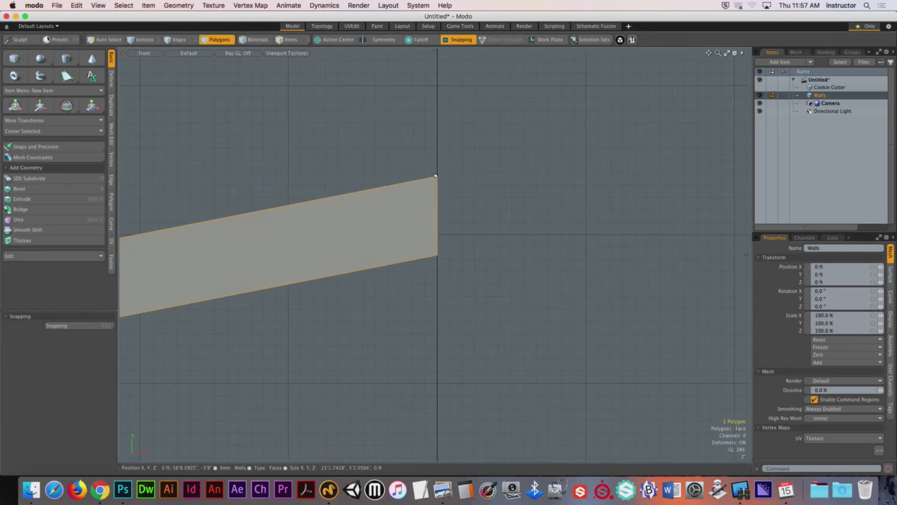
key("1")
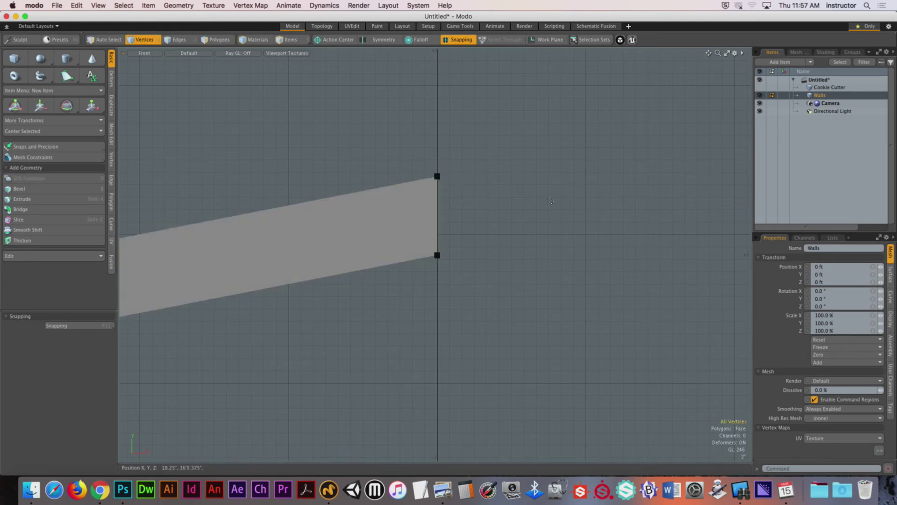
key("w")
key("q")
left_click_drag(544, 202, 451, 197, "ctrl+alt")
left_click_drag(461, 195, 455, 187, "alt+shift")
Step: Mirror the sloped roof polygon across the X axis, centering the mirror on its upper vertex at the center line
key("3")
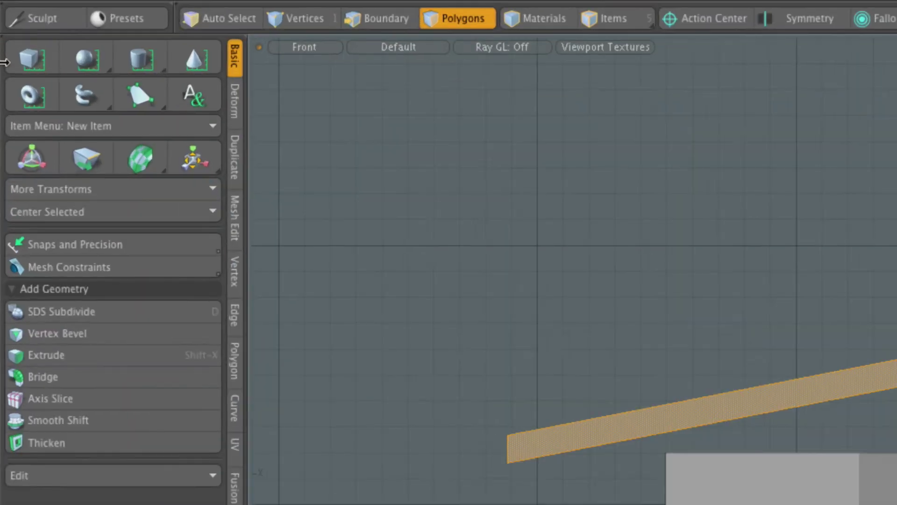
left_click(264, 170)
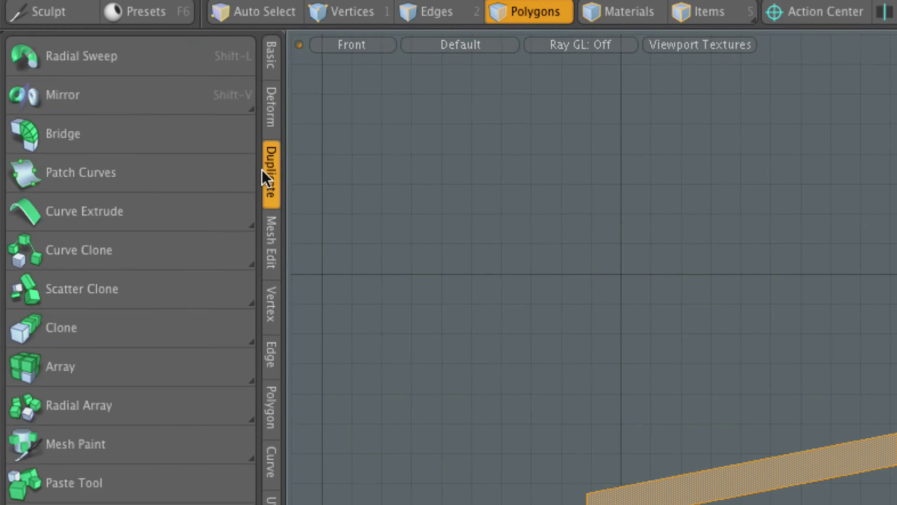
left_click(78, 95)
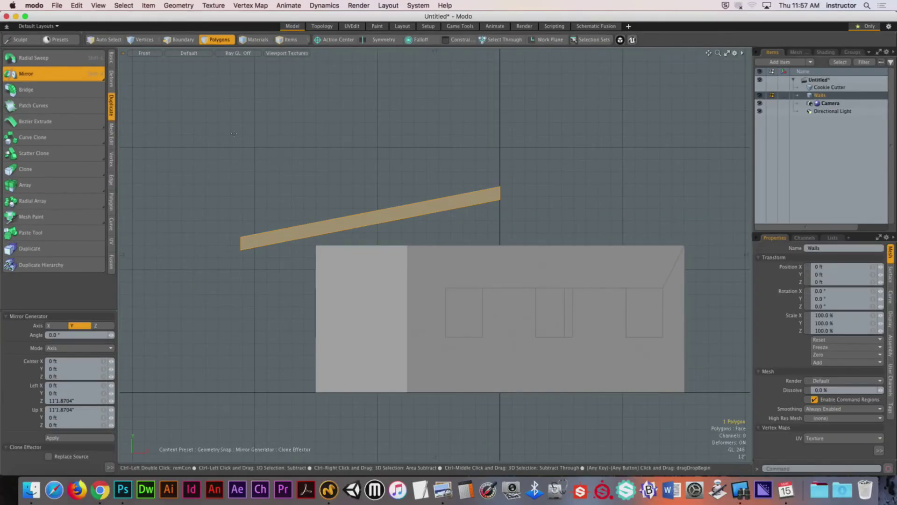
left_click_drag(459, 155, 552, 156, "ctrl+alt")
left_click_drag(444, 178, 398, 178, "alt+shift")
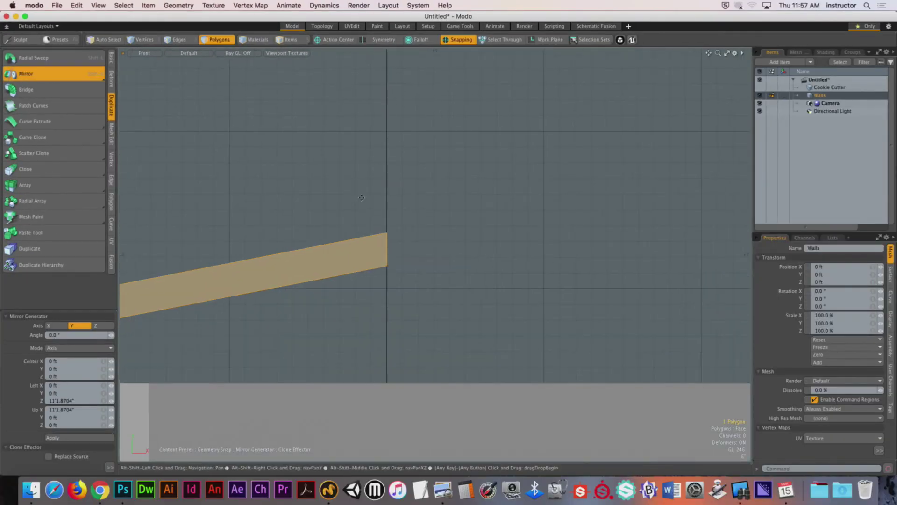
left_click_drag(365, 214, 379, 164, "alt+shift")
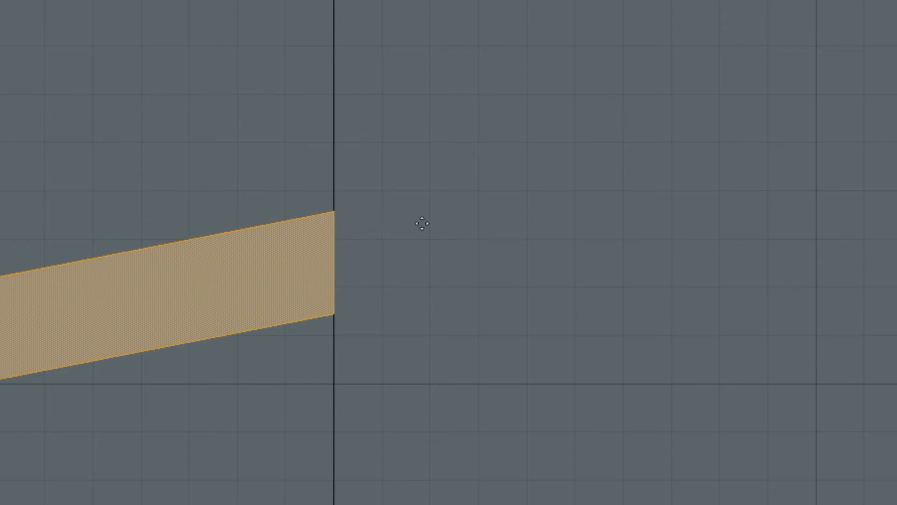
left_click(336, 212)
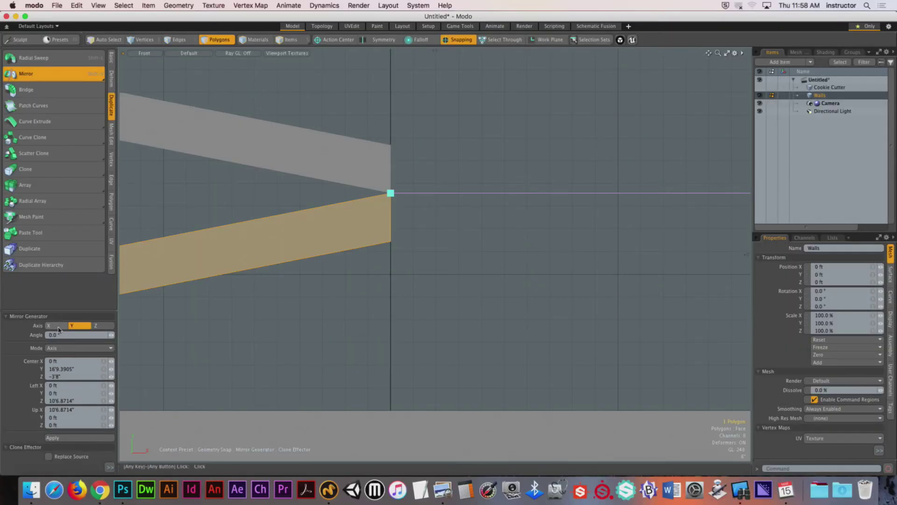
left_click(50, 325)
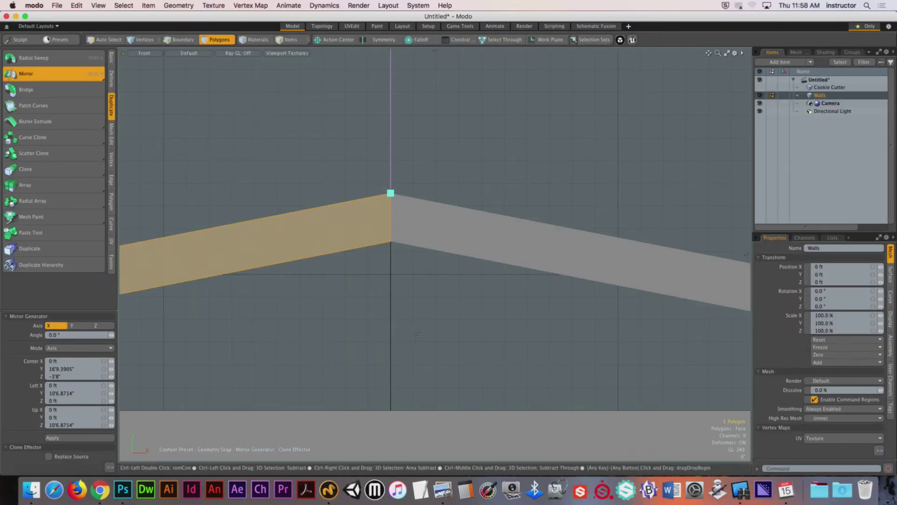
key("q")
left_click(441, 324)
left_click_drag(474, 323, 431, 280, "ctrl+alt")
key("3")
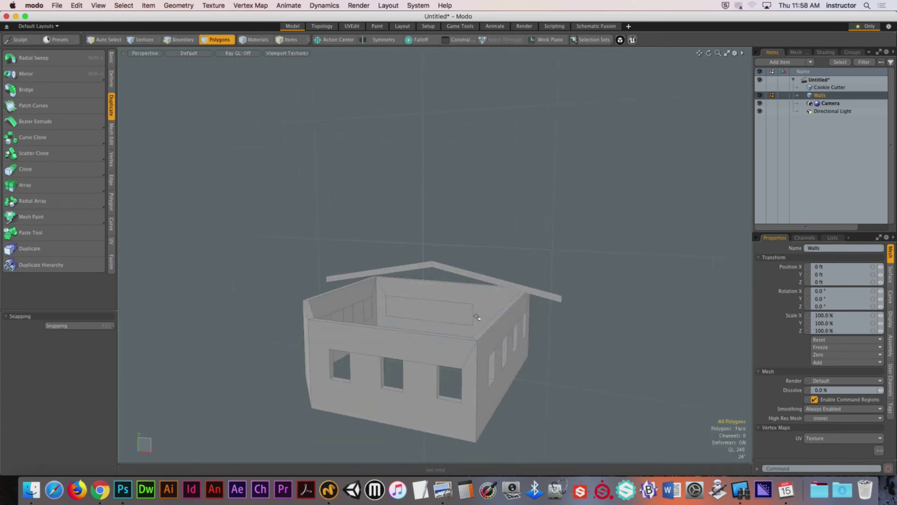
Step: Check by selection in the front view whether the two halves of the gable roof profile are connected
key("ctrl+2")
left_click(333, 246)
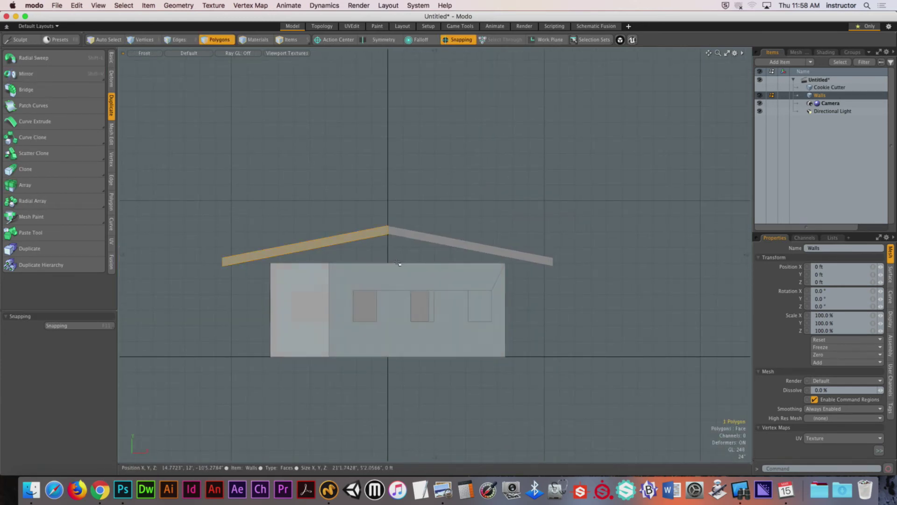
left_click(401, 233)
left_click(420, 204)
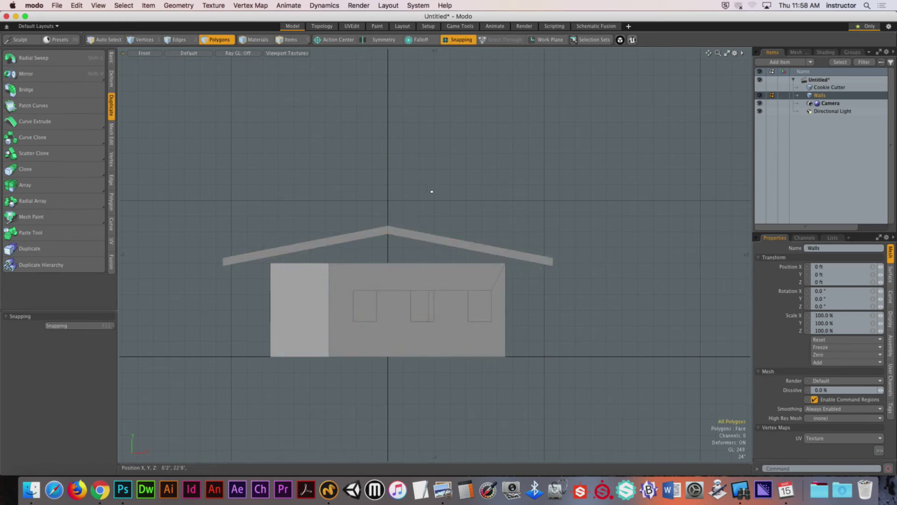
double_click(416, 234)
left_click(444, 201)
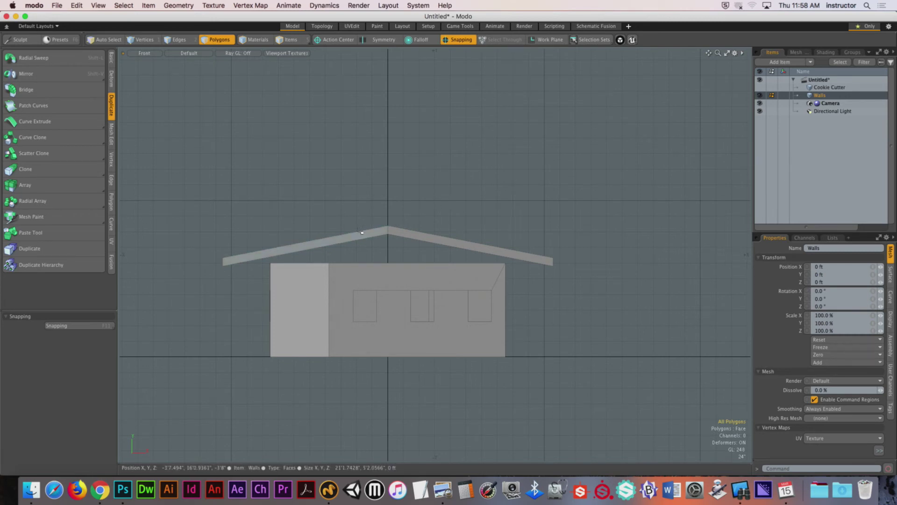
Step: Select the whole gable roof profile, move it past the wall, and extrude it about 43' in Z over the building
double_click(399, 235)
left_click_drag(398, 234, 506, 247, "alt")
key("w")
key("space")
key("shift+x")
key("space")
left_click(610, 270)
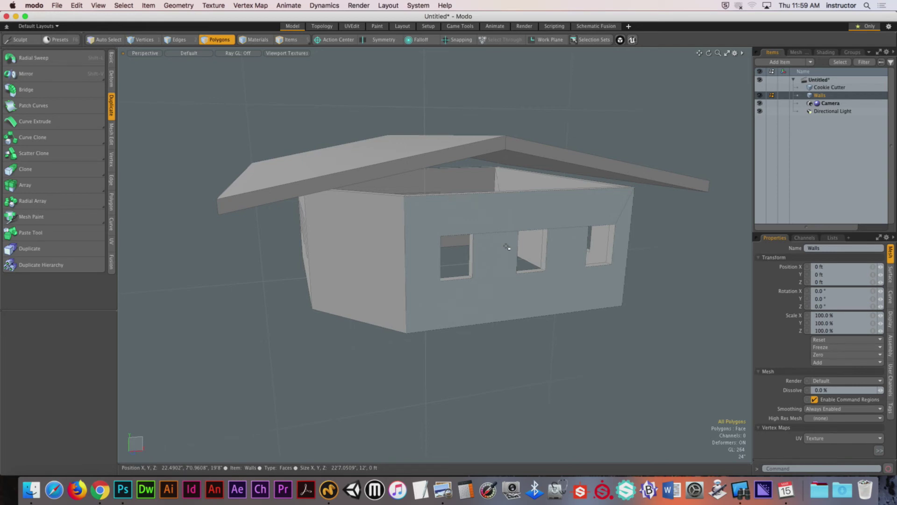
Step: Select the full loop of top polygons on the walls and raise it through the roof to a height of about 17'7.5"
left_click_drag(518, 230, 434, 225, "alt")
scroll(415, 228, "up", 5, "alt")
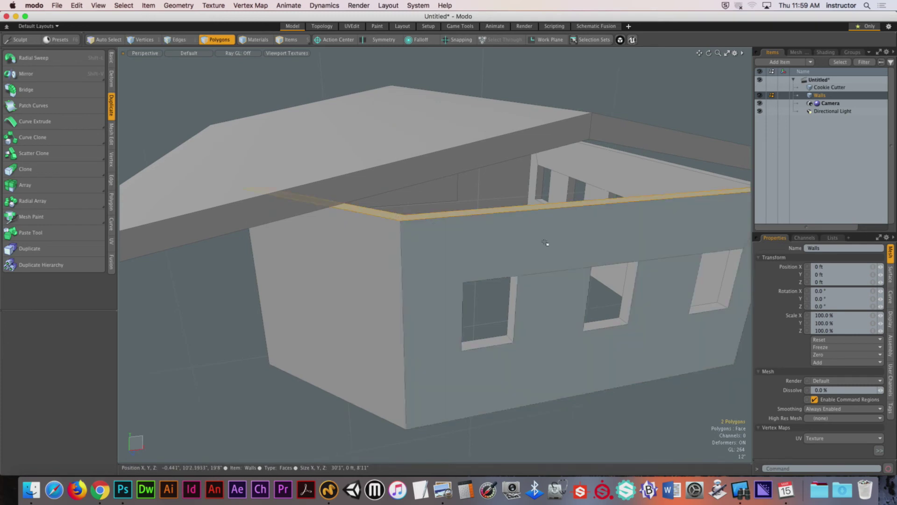
left_click_drag(545, 243, 594, 185, "alt")
key("l")
key("w")
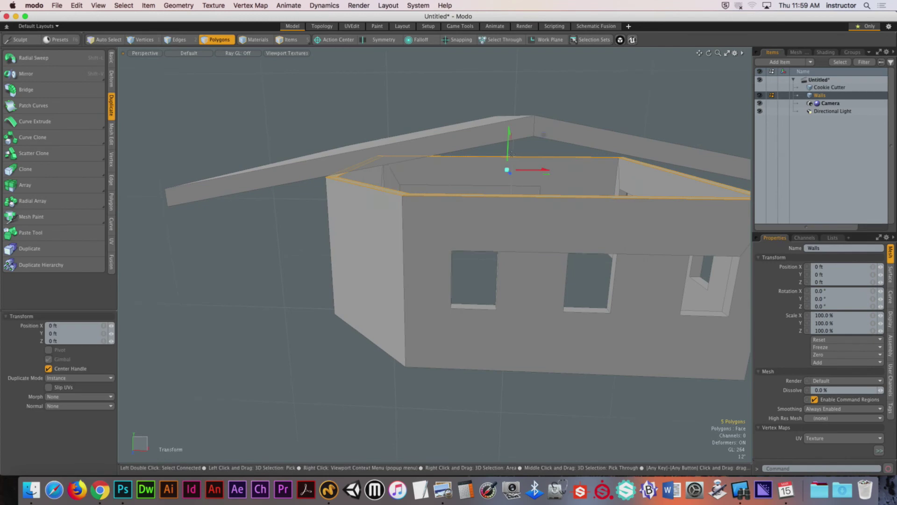
left_click_drag(506, 140, 482, 163)
key("space")
left_click(706, 281)
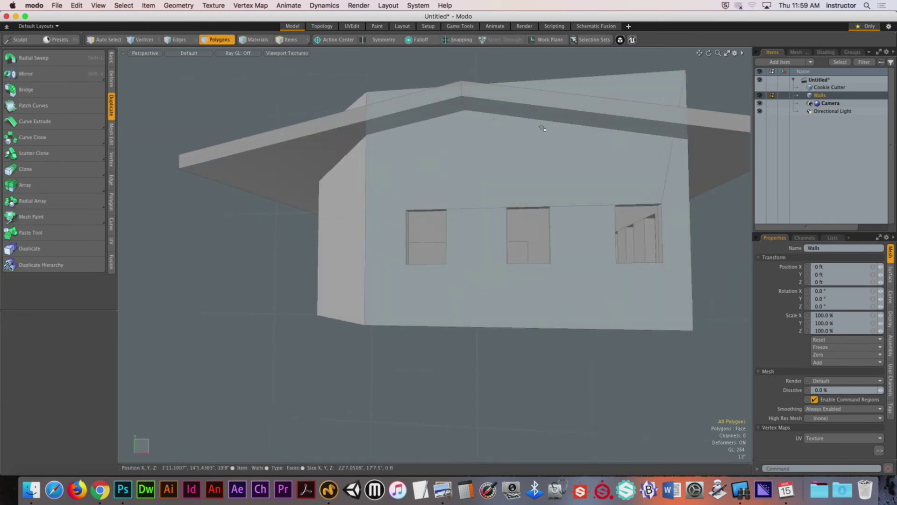
Step: Examine from several angles how the raised walls and their top polygons pass through the roof
left_click_drag(542, 129, 495, 104, "alt")
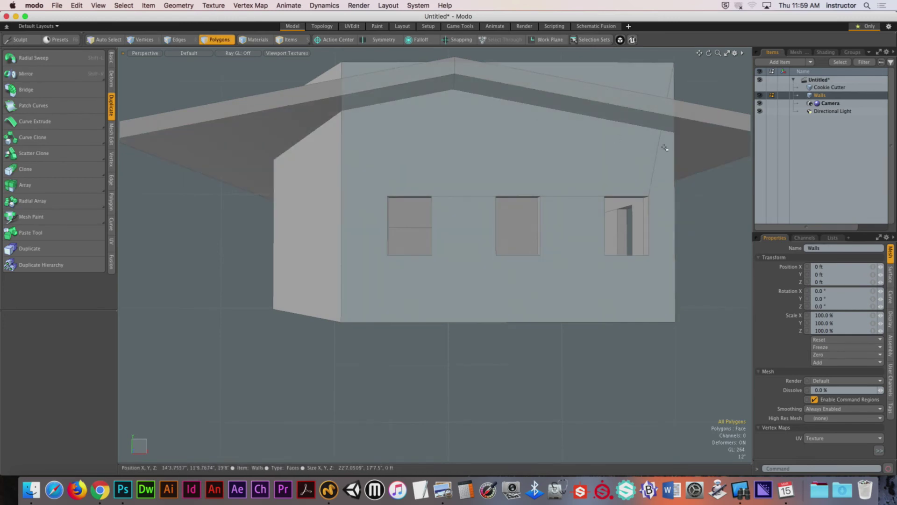
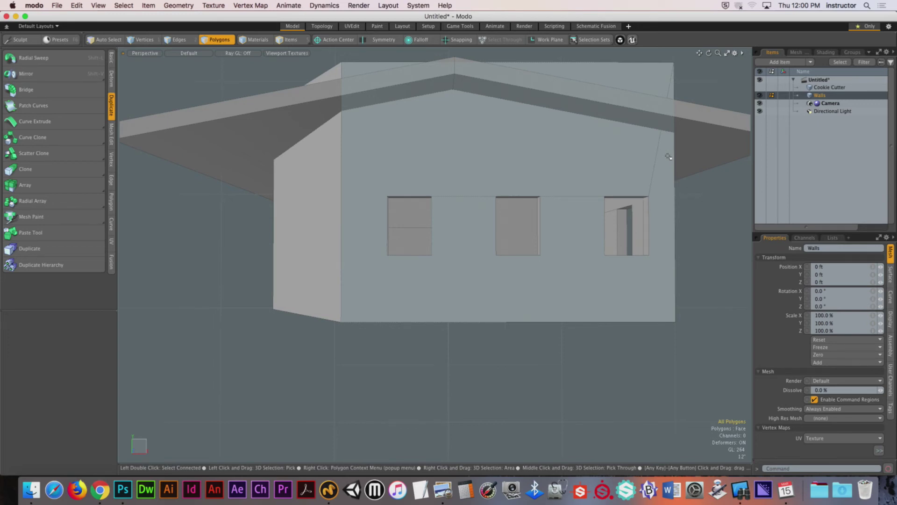
left_click_drag(500, 144, 416, 204, "alt")
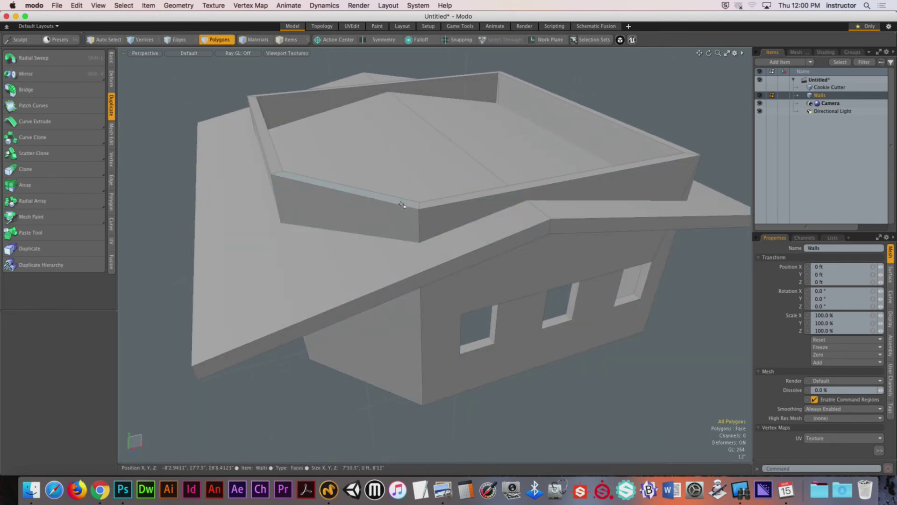
left_click(407, 204)
left_click(429, 203, "shift")
left_click_drag(429, 204, 514, 195, "alt")
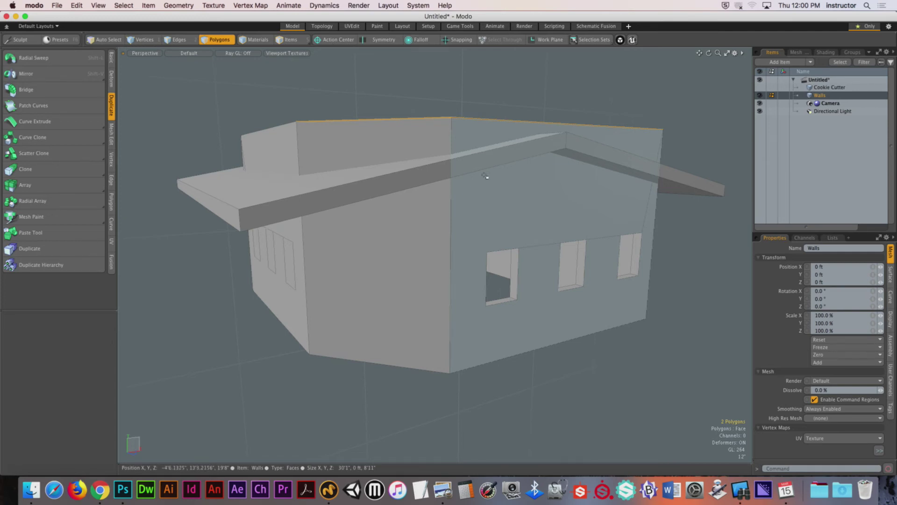
left_click_drag(515, 195, 505, 156, "alt")
Step: Cut the entire roof geometry out of the Walls item and paste it into the Cookie Cutter item
double_click(514, 172)
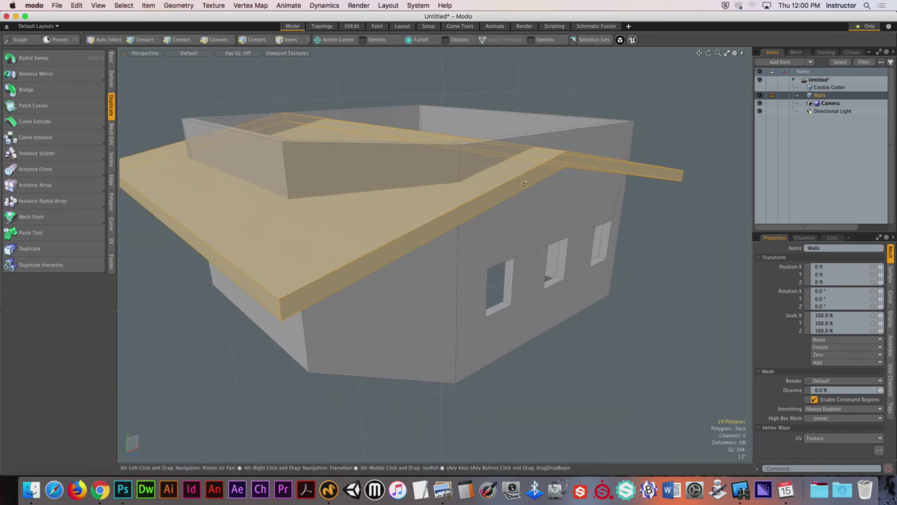
left_click(77, 5)
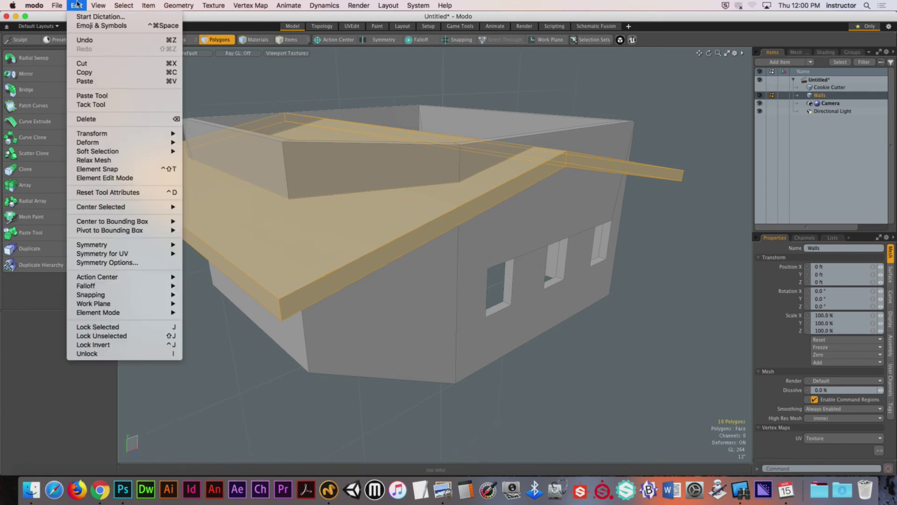
left_click(82, 63)
left_click(844, 88)
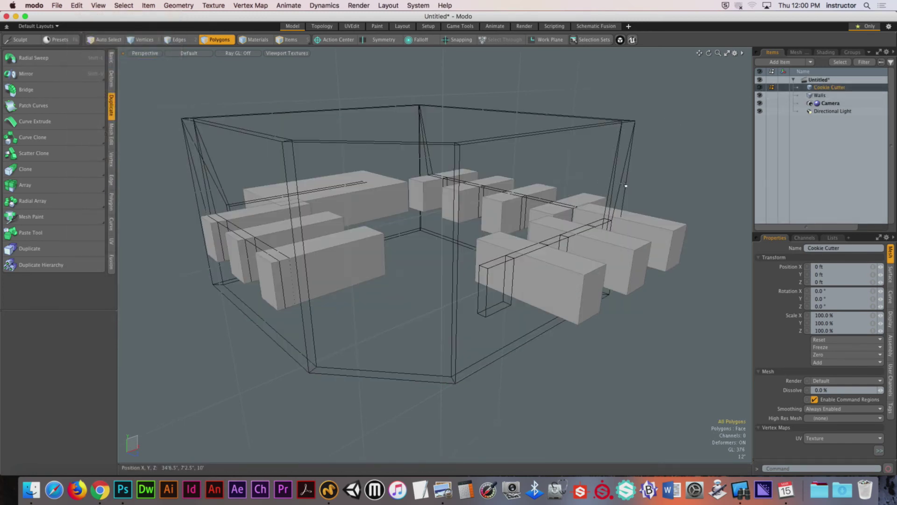
key("super+v")
Step: Select the roof in the Cookie Cutter item, invert the selection, and delete the old window-cutting boxes
left_click_drag(596, 121, 591, 104, "alt")
left_click_drag(601, 139, 576, 140, "alt")
key("3")
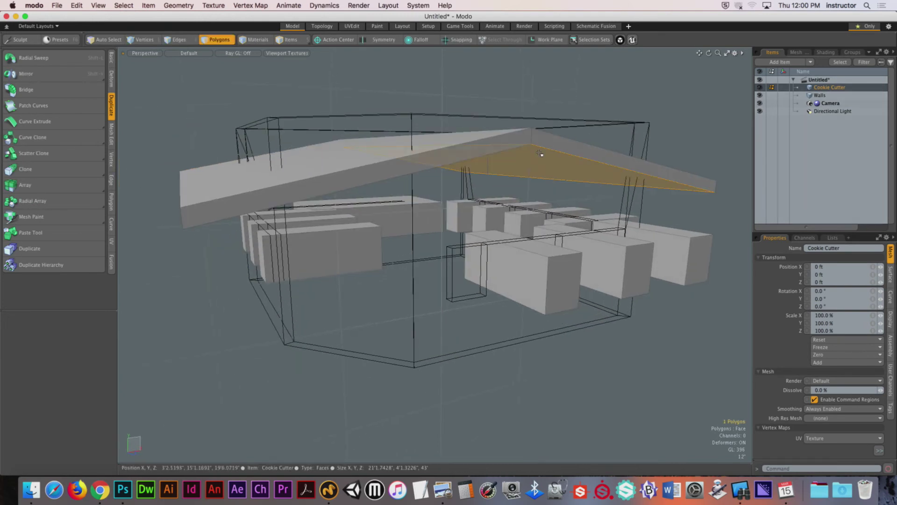
double_click(540, 153)
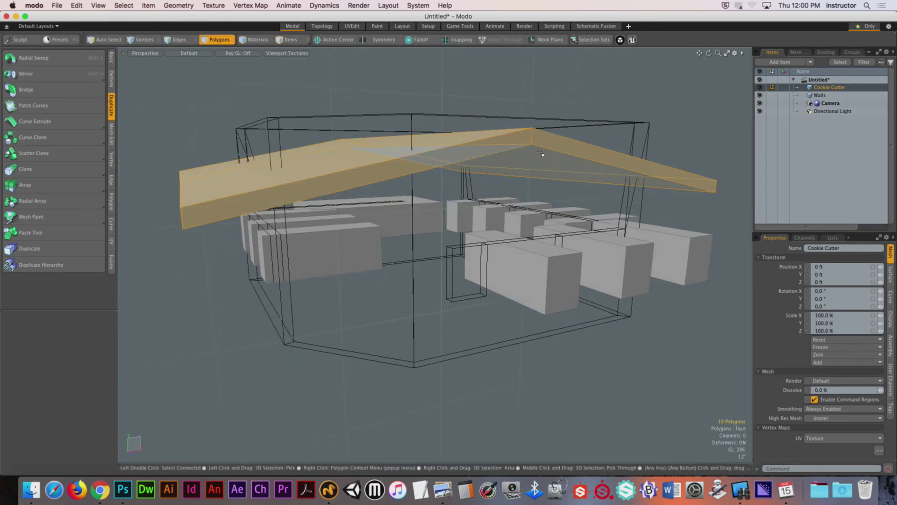
key("bracketleft")
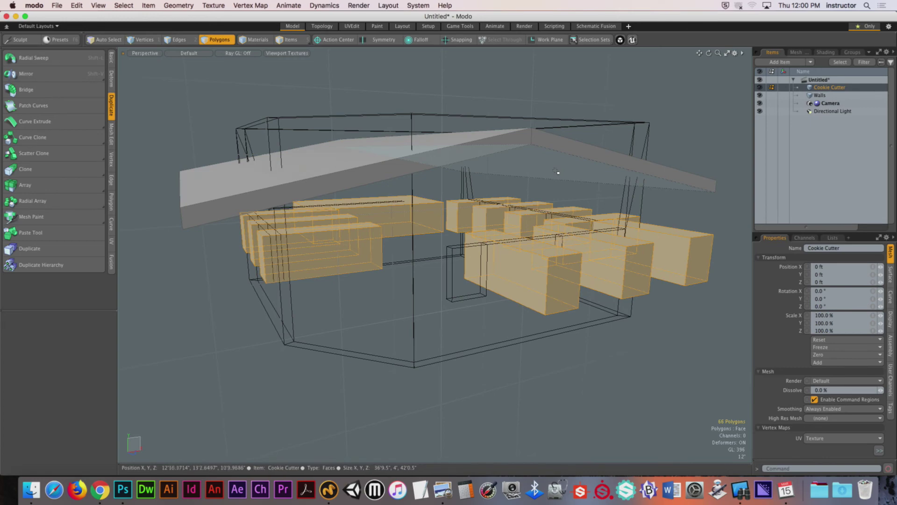
key("Delete")
left_click_drag(556, 171, 741, 101, "alt")
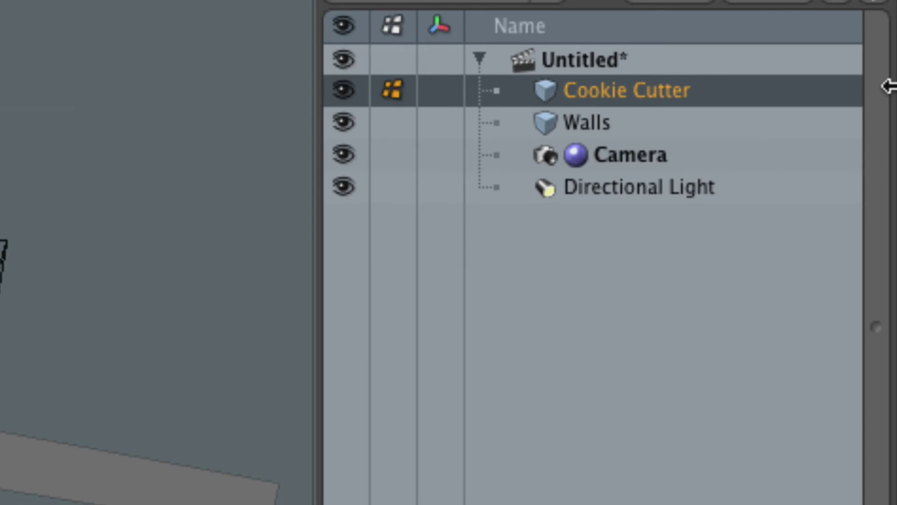
Step: Run a Solid Drill on the Walls item with the Slice operation and the Background drive mesh
left_click(565, 124)
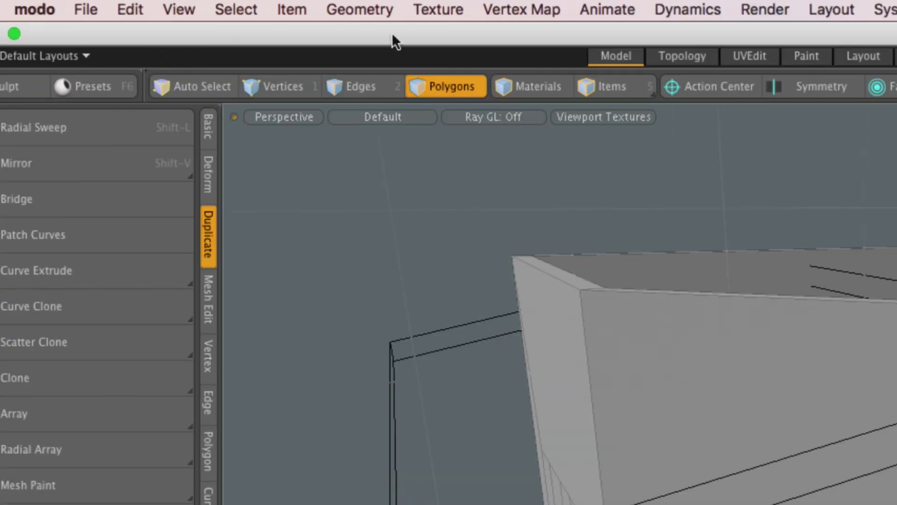
left_click(357, 10)
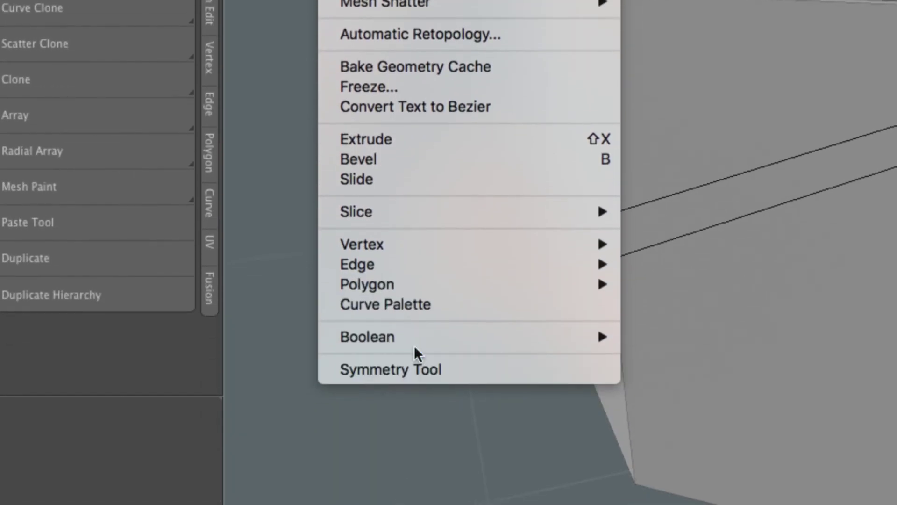
mouse_move(516, 336)
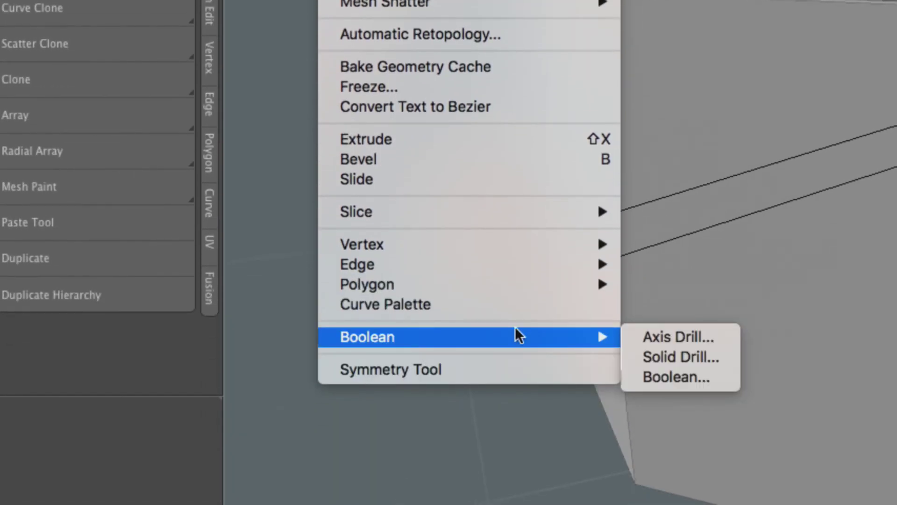
left_click(694, 357)
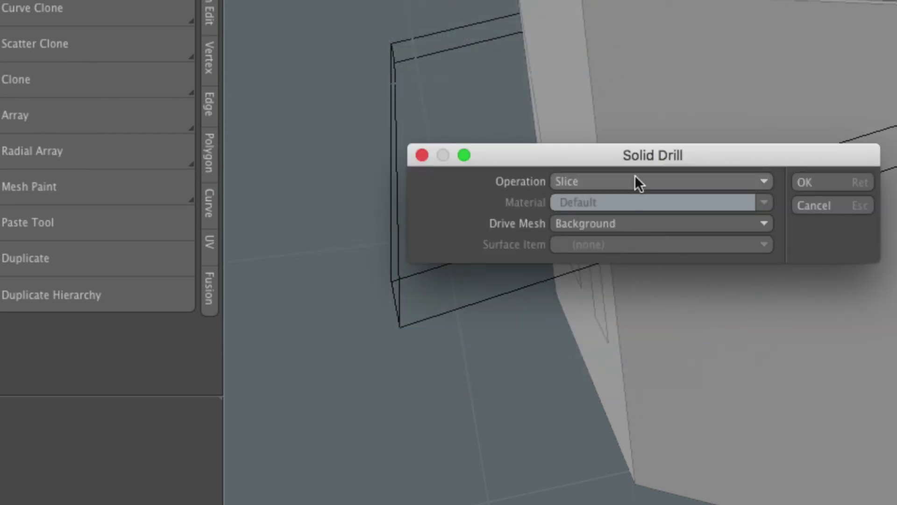
left_click_drag(667, 152, 612, 148)
left_click(575, 176)
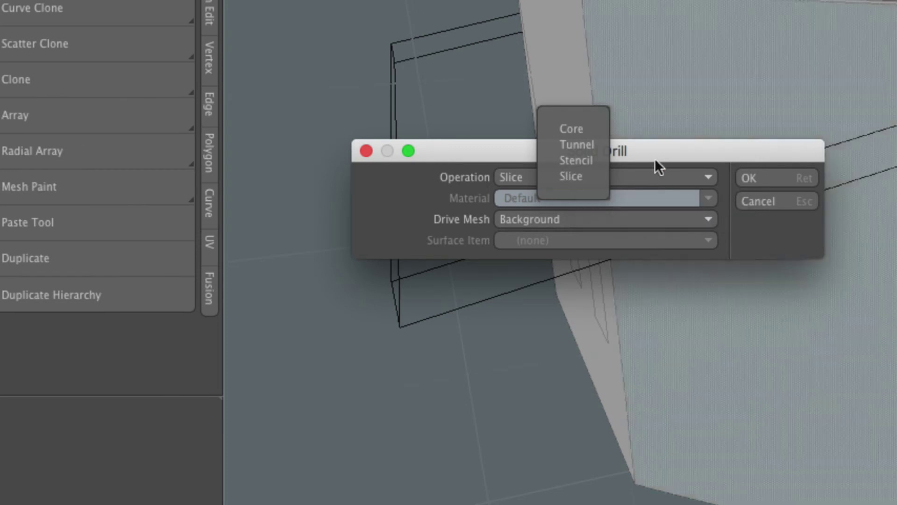
left_click(673, 161)
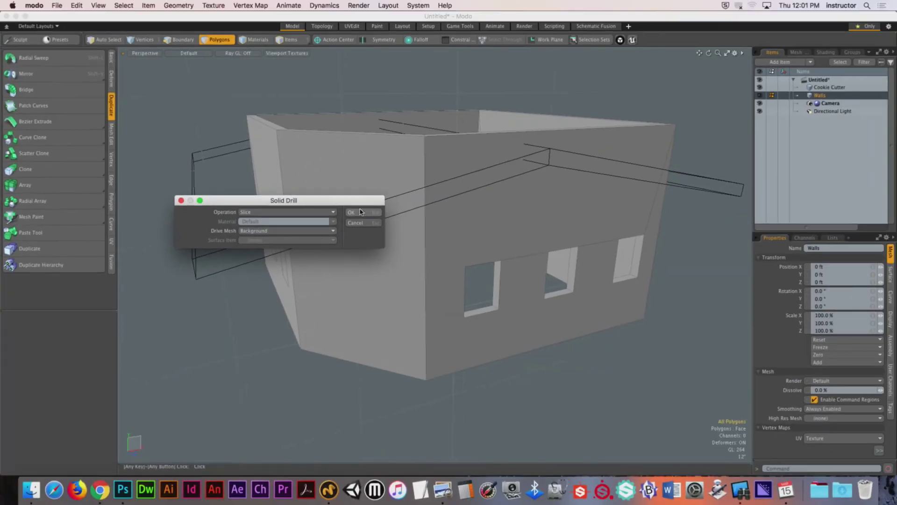
left_click(519, 181)
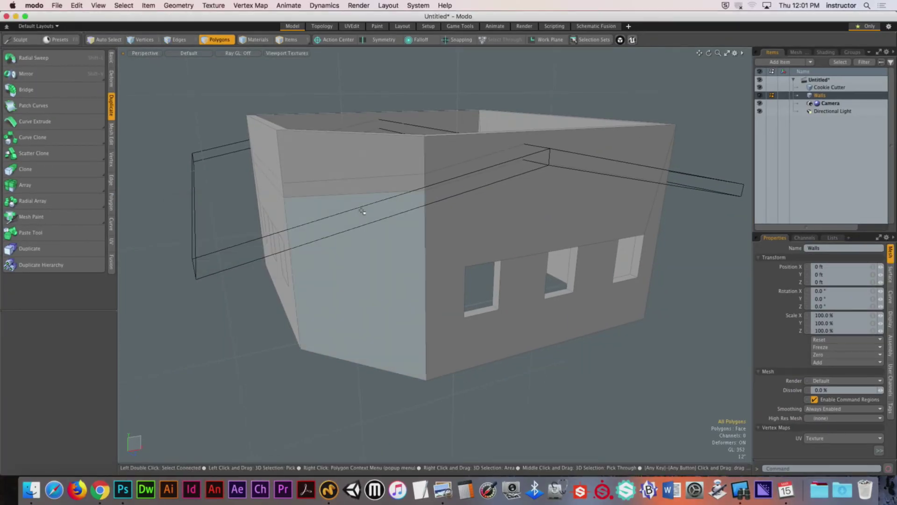
Step: Hide the Cookie Cutter item and delete the wall sections above the lower roof slice line, growing the selection from the top rim loop
left_click(760, 87)
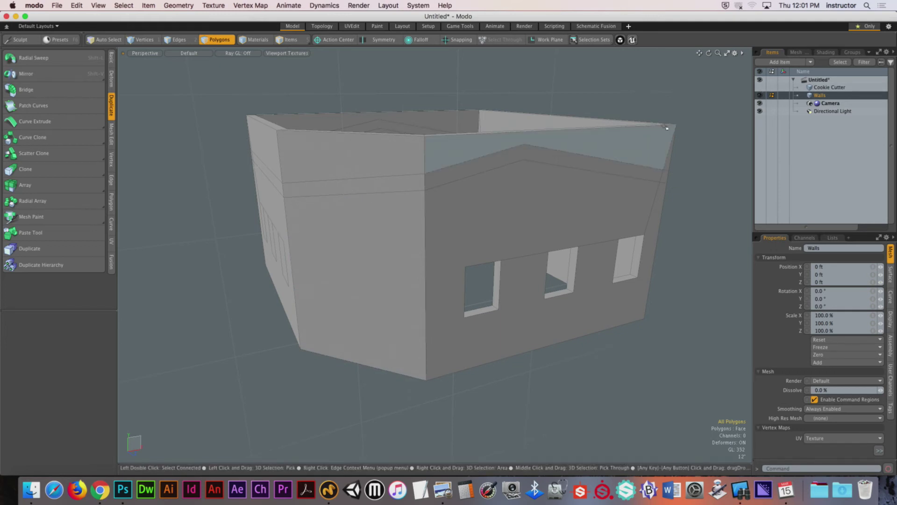
left_click_drag(665, 126, 630, 152, "alt")
left_click(629, 140)
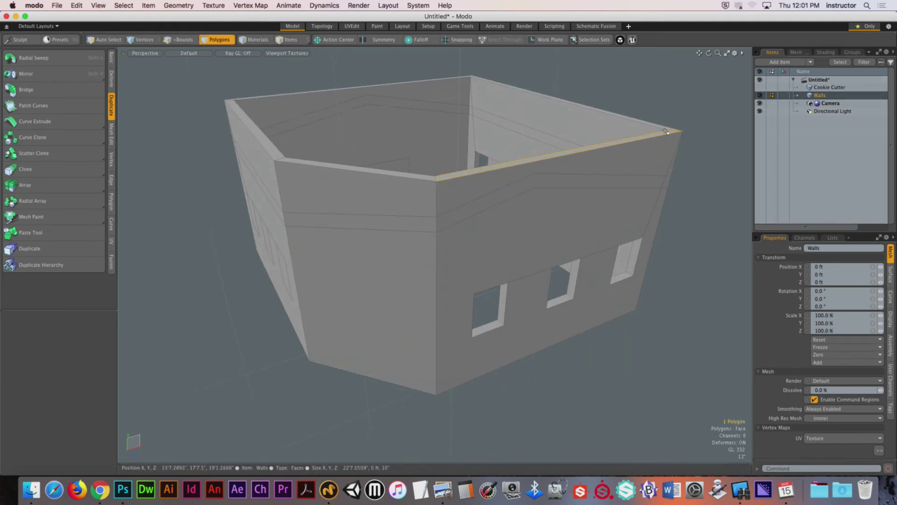
left_click(667, 128, "shift")
key("l")
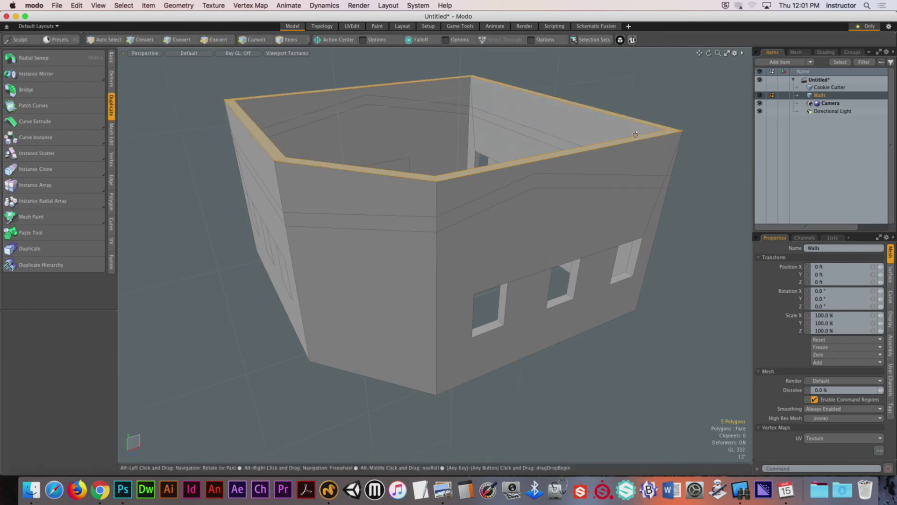
left_click_drag(667, 128, 632, 126, "alt")
key("shift+Up")
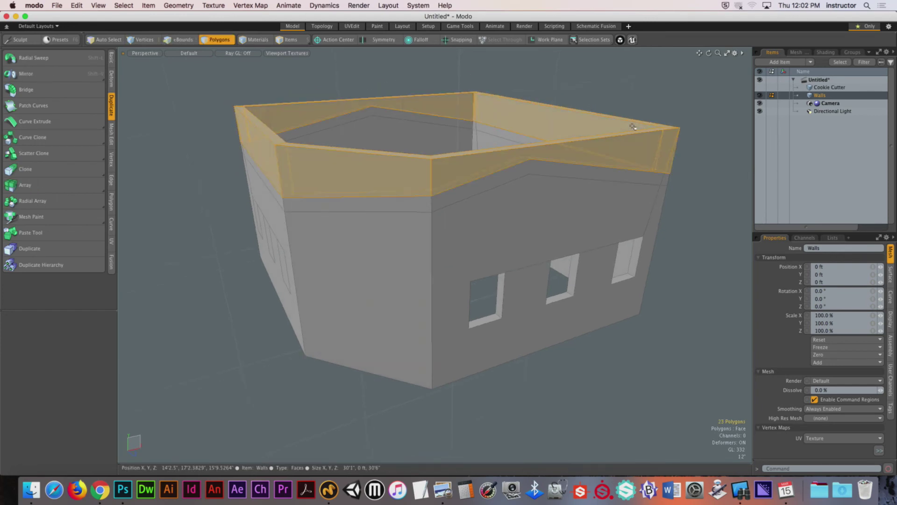
key("shift+Up")
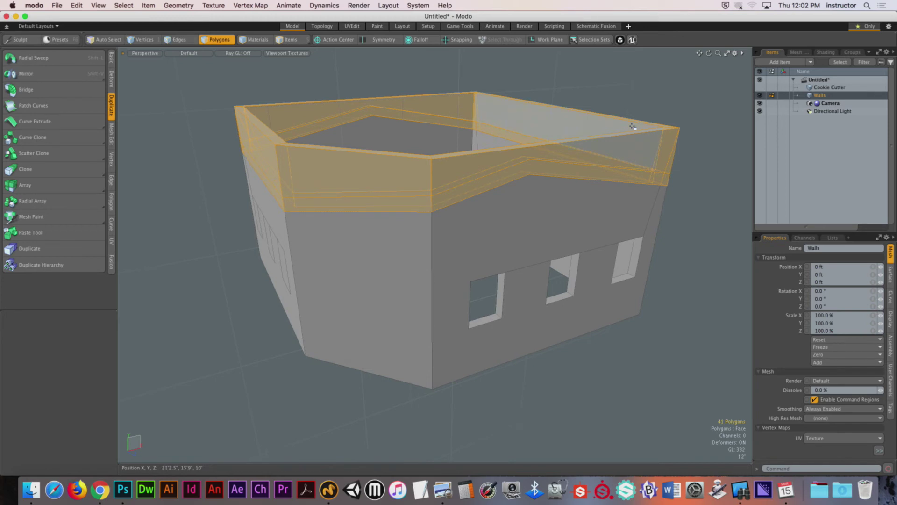
key("Delete")
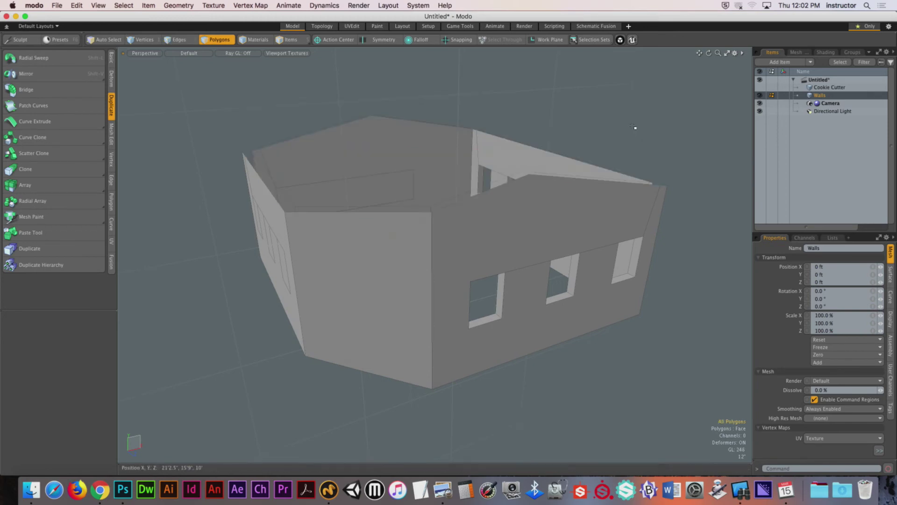
Step: Show the Cookie Cutter item, cut the entire roof geometry out of it, and paste it back into the Walls item
left_click(759, 86)
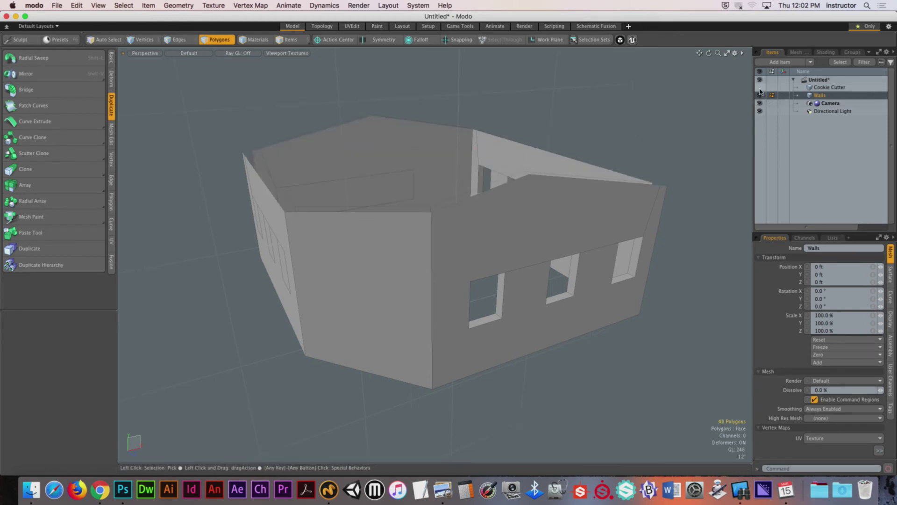
left_click(829, 87)
double_click(598, 166)
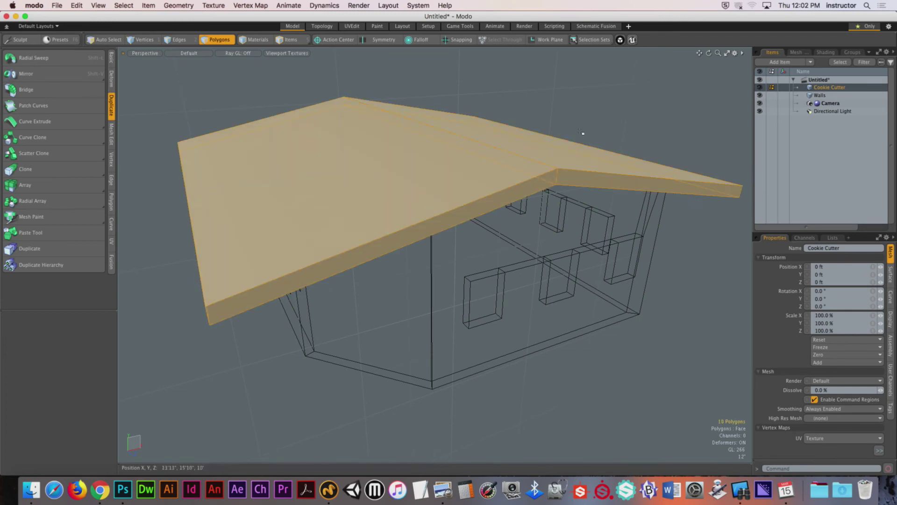
key("Delete")
left_click(820, 95)
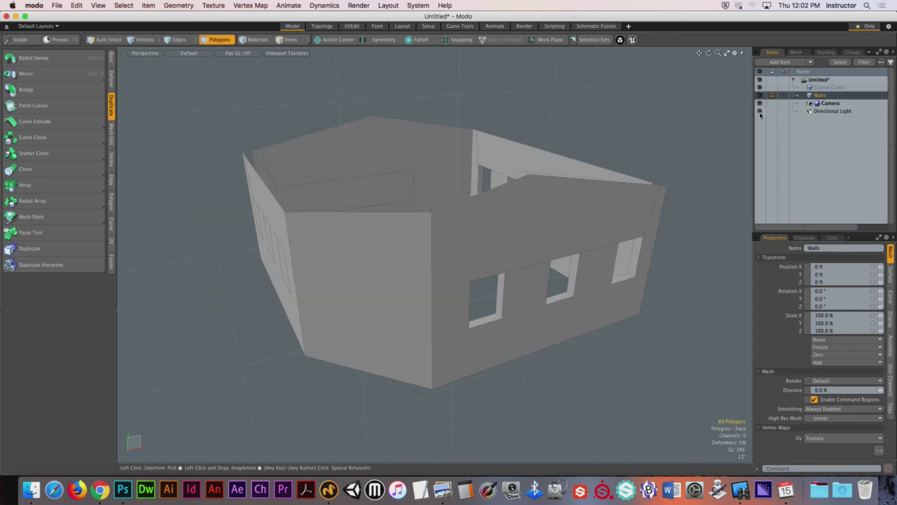
key("ctrl+v")
left_click_drag(638, 127, 675, 101, "alt")
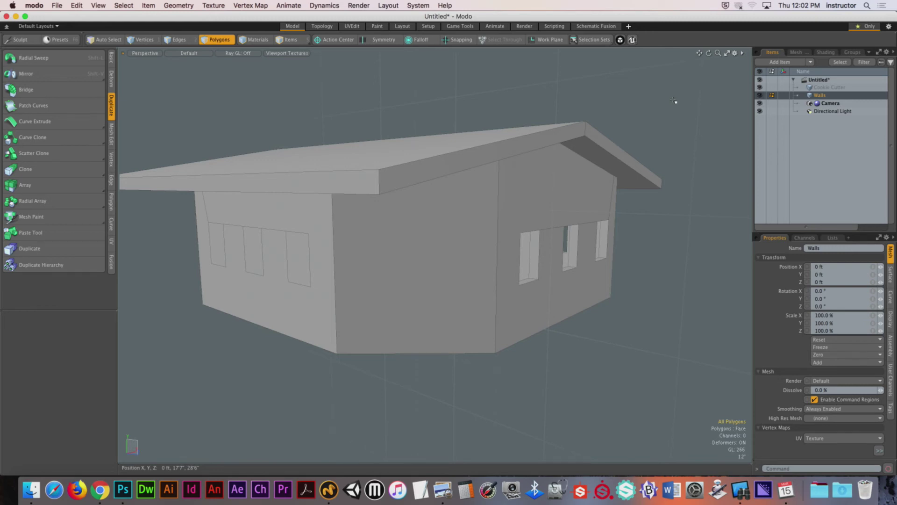
left_click_drag(643, 200, 446, 237, "alt")
key("3")
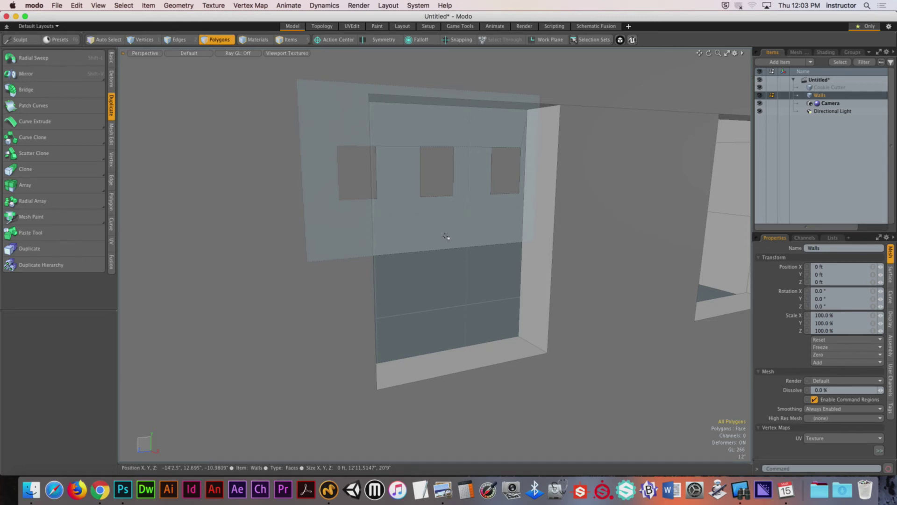
left_click_drag(447, 237, 574, 296, "alt")
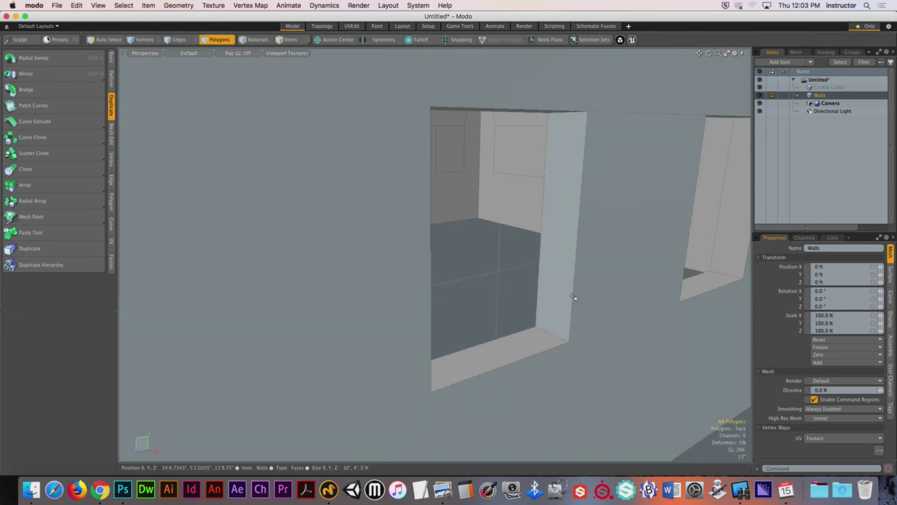
left_click(572, 297)
double_click(524, 348)
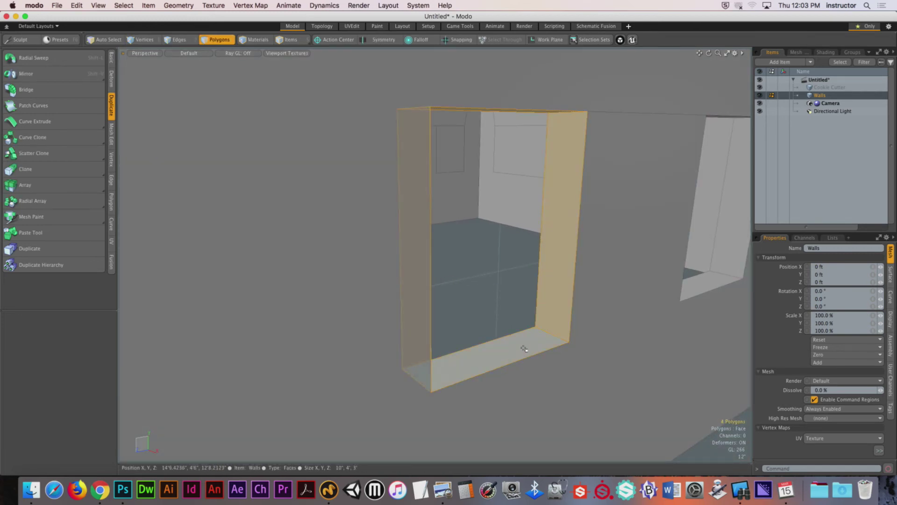
left_click_drag(525, 348, 447, 310, "alt")
key("Escape")
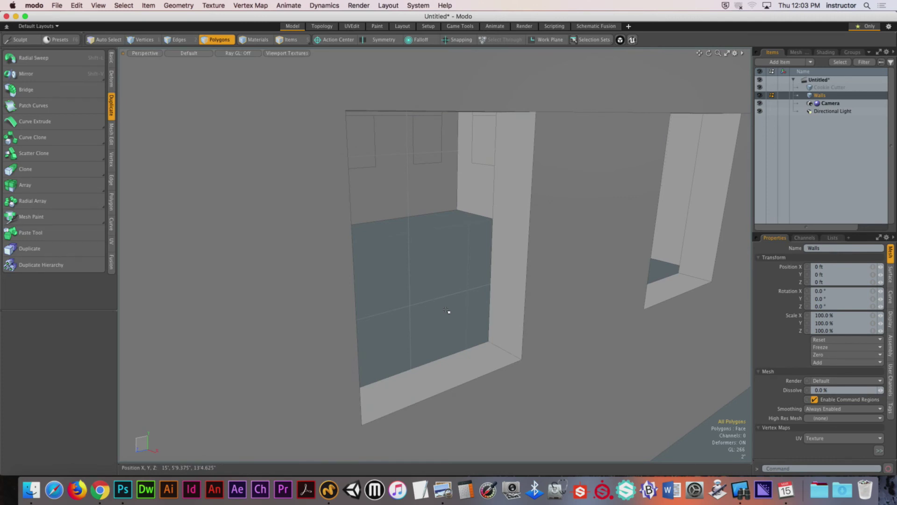
Step: Select the four inner faces of the window opening and bevel them with a shift of about 1.125" and no inset
left_click_drag(508, 321, 523, 338)
double_click(498, 342)
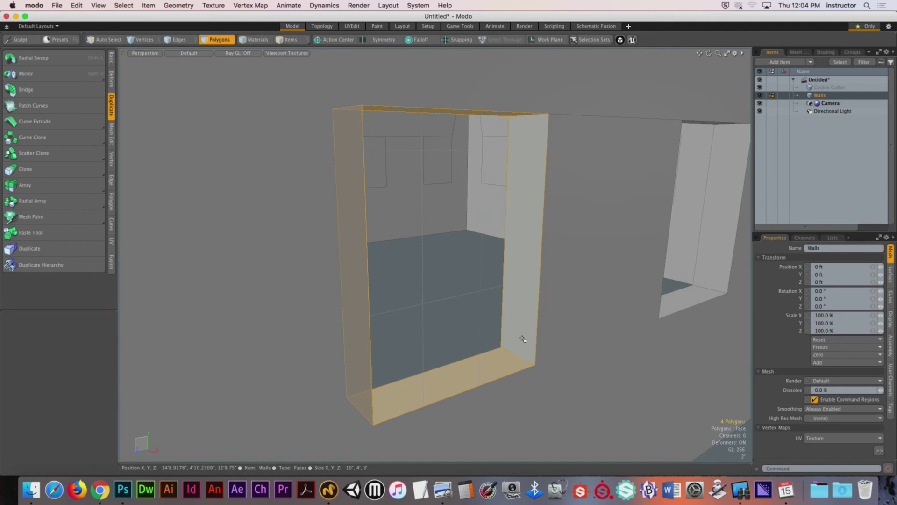
left_click_drag(523, 338, 517, 336, "alt")
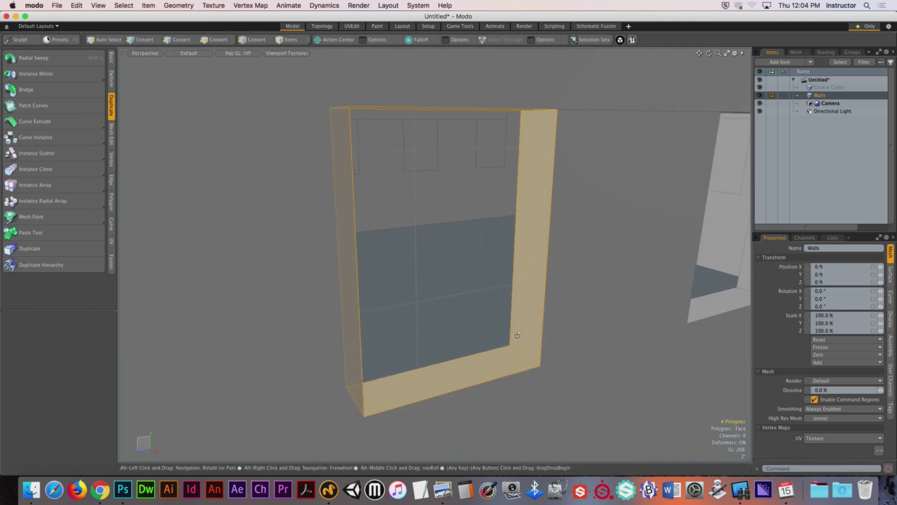
key("b")
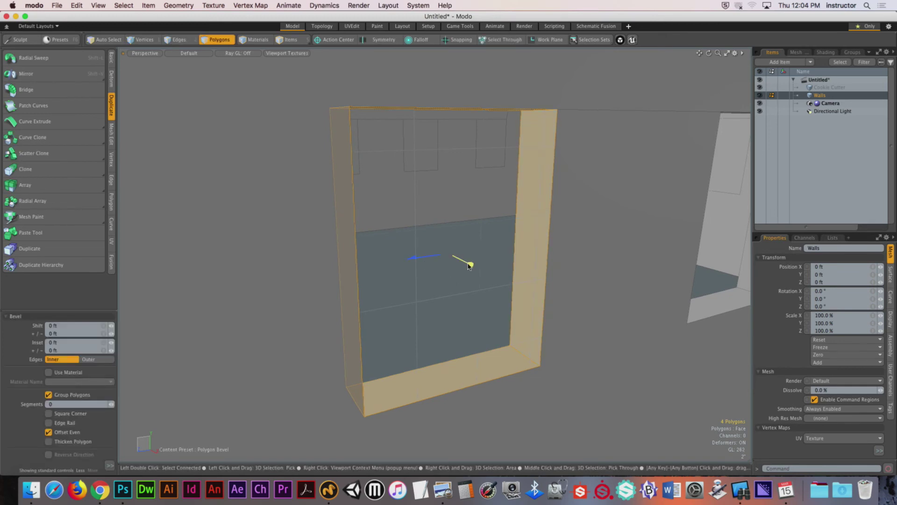
left_click_drag(470, 265, 463, 260)
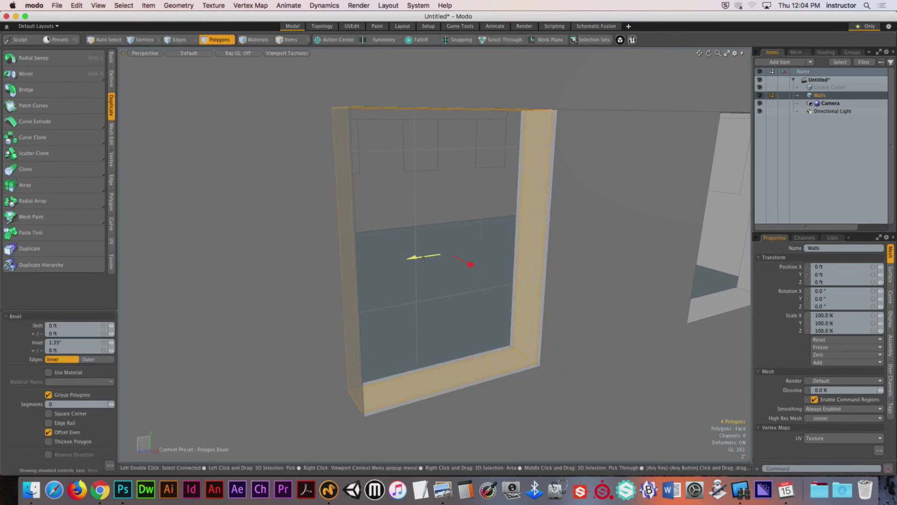
key("super+z")
left_click_drag(415, 260, 401, 257)
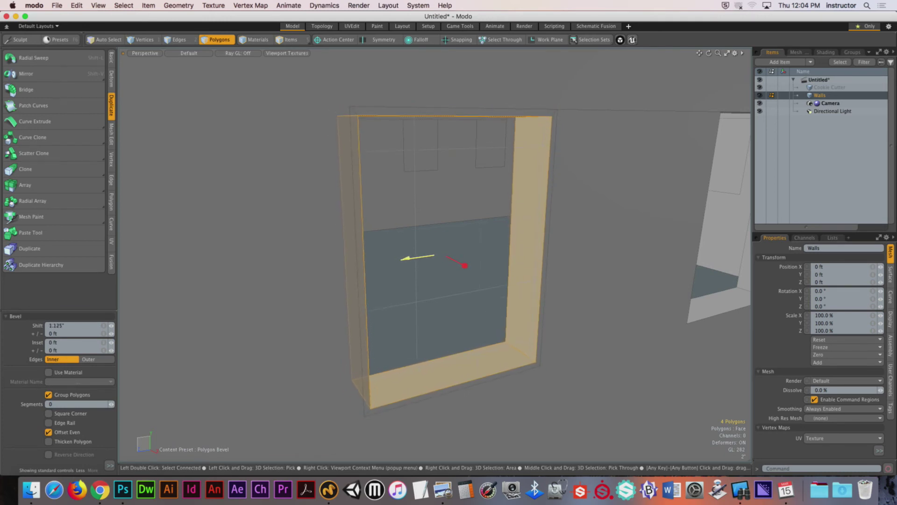
Step: Bevel the window's inner faces again with an inset of about 1.025", and add another bevel with a 1.5" shift
key("alt")
left_click_drag(442, 276, 475, 265, "alt")
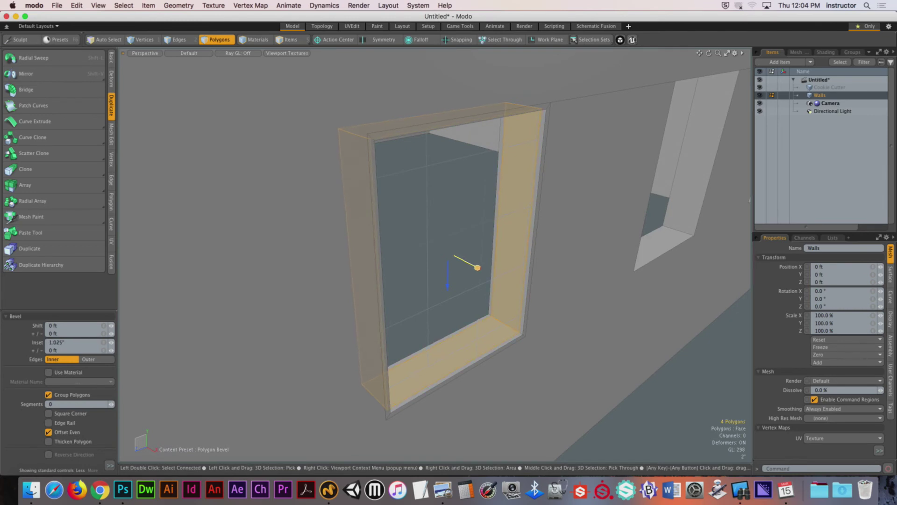
left_click_drag(477, 268, 402, 255, "alt")
left_click(430, 260, "shift")
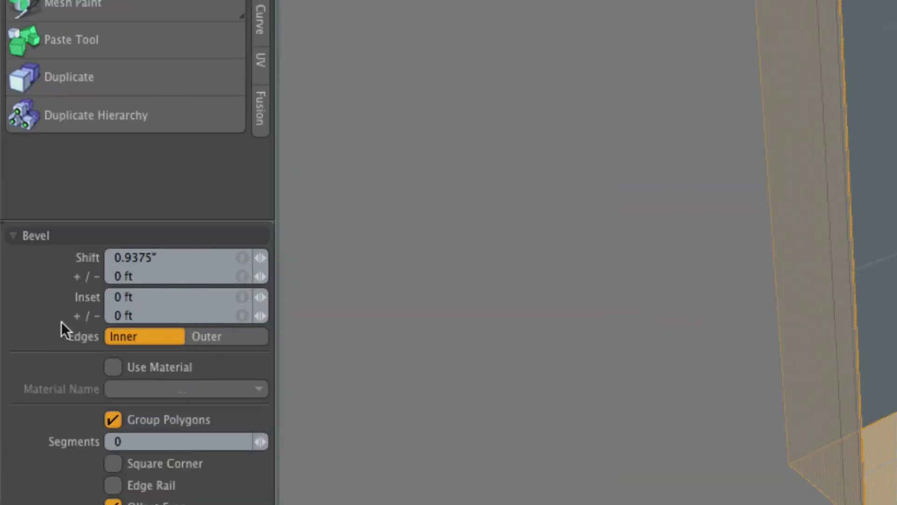
left_click(180, 258)
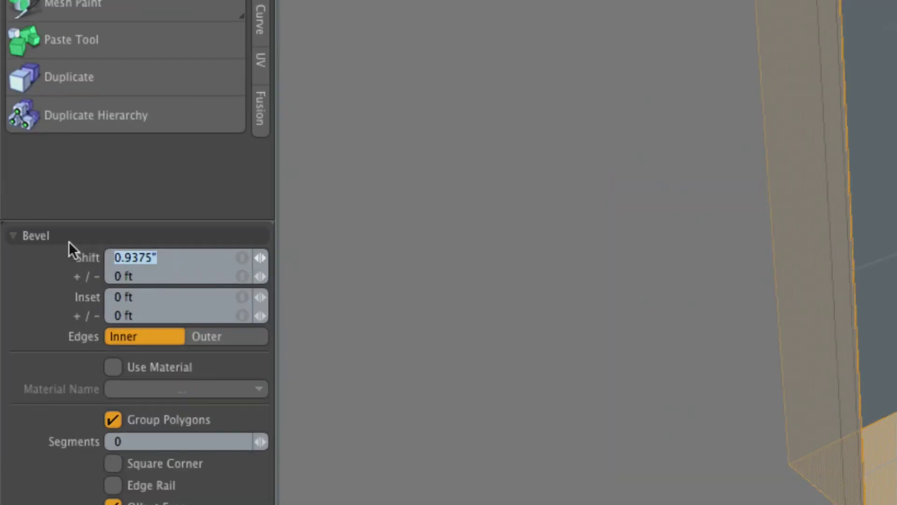
type("1.5\"")
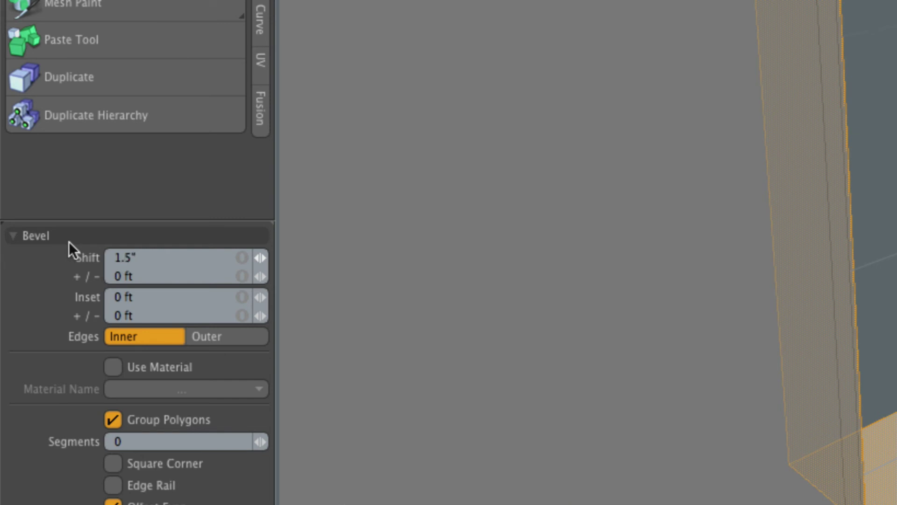
key("Return")
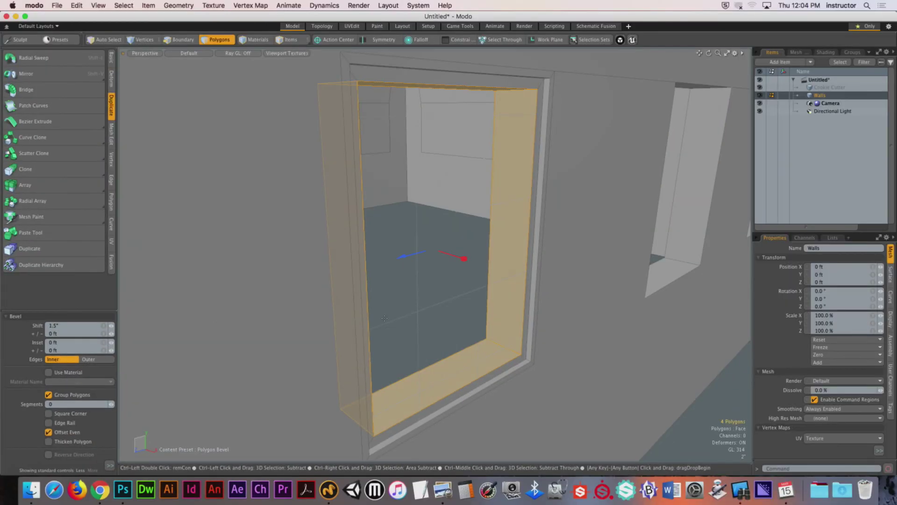
Step: Add a bevel with an inset of about 1.03" to the window's inner faces, and one more shift bevel to finish the stepped frame
left_click_drag(211, 318, 470, 394, "alt")
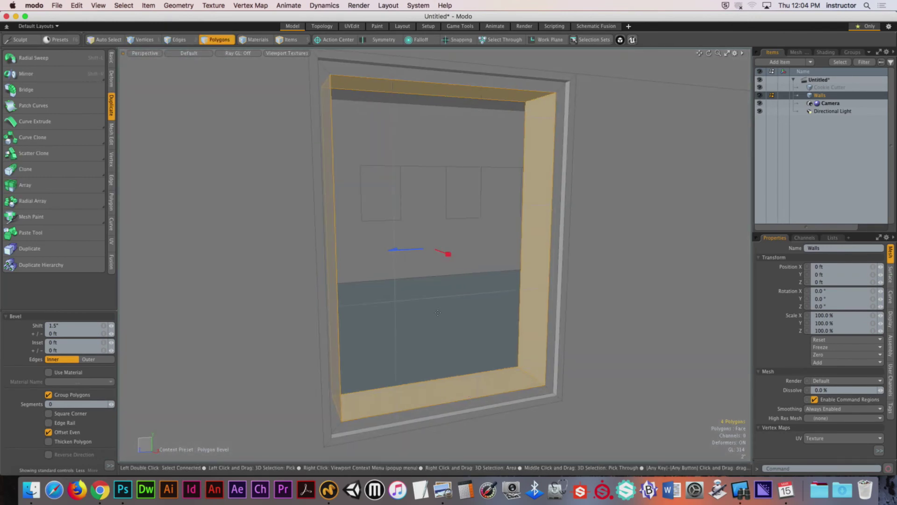
left_click_drag(437, 312, 469, 259, "alt")
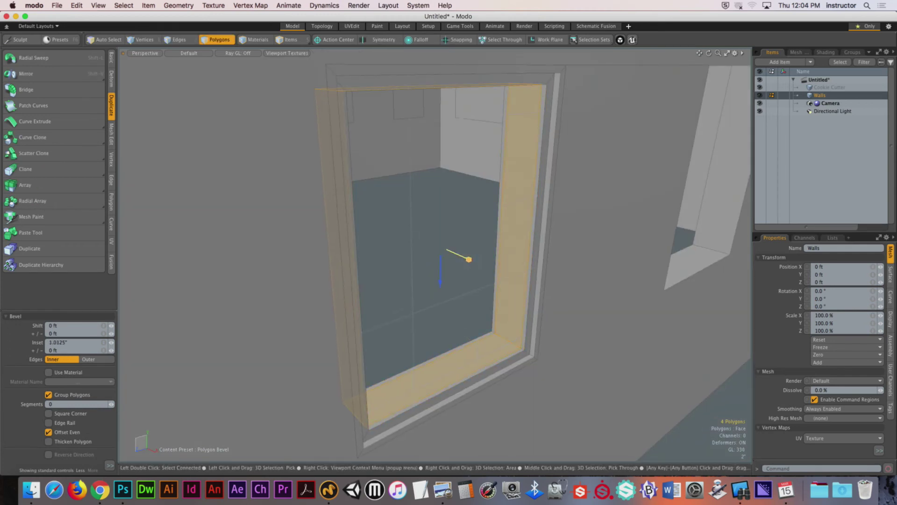
left_click(467, 286, "shift")
left_click_drag(406, 256, 400, 344)
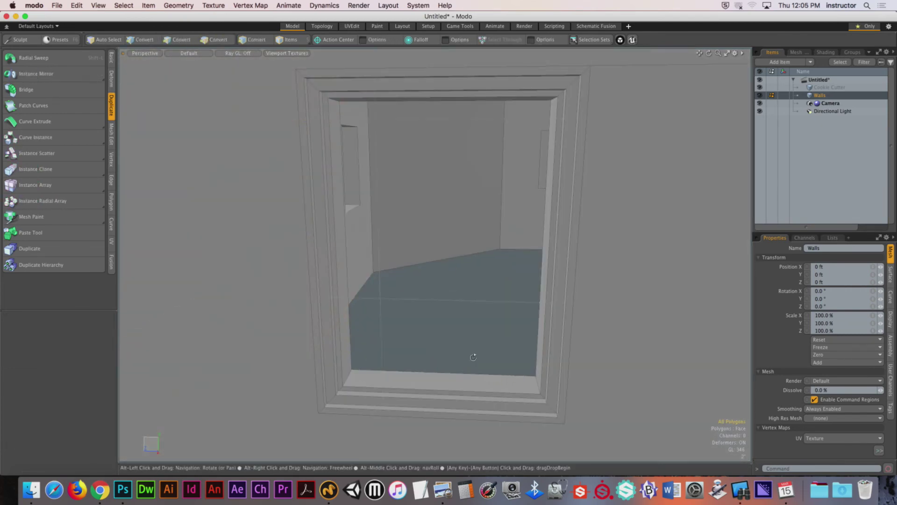
Step: Select the innermost face loop of the window frame and grow the selection outward to cover the whole frame
left_click_drag(473, 357, 484, 328, "alt")
left_click_drag(405, 233, 435, 281, "alt")
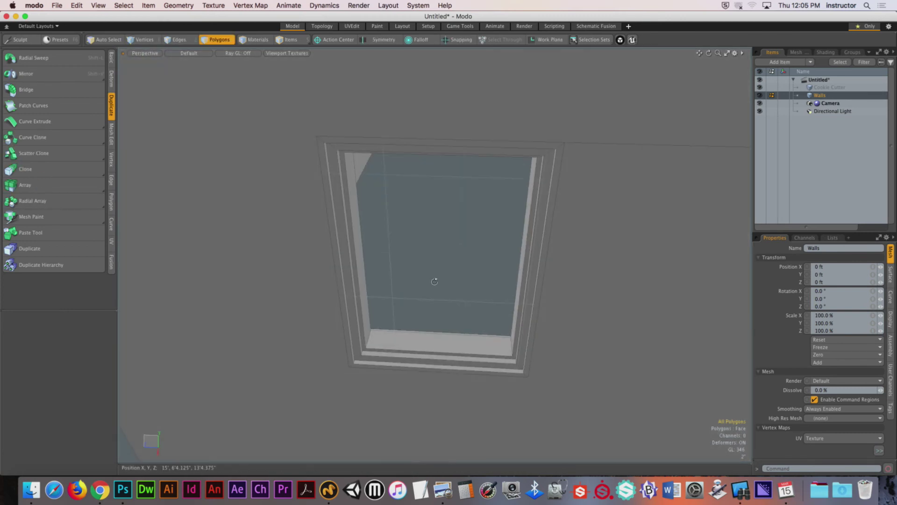
left_click(410, 339)
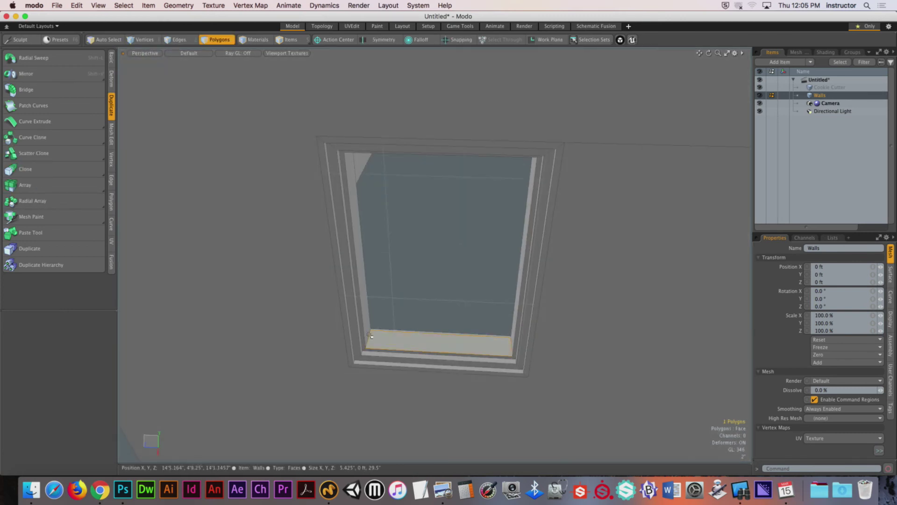
left_click_drag(410, 339, 479, 254, "alt")
left_click(373, 306, "shift")
key("l")
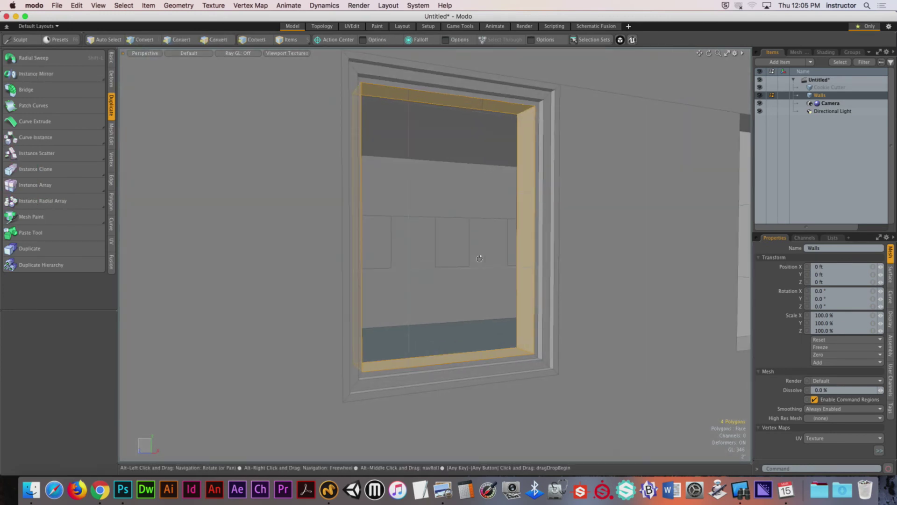
key("shift+Up")
key("shift+Up")
key("shift+Up")
key("shift+Up")
key("shift+Up")
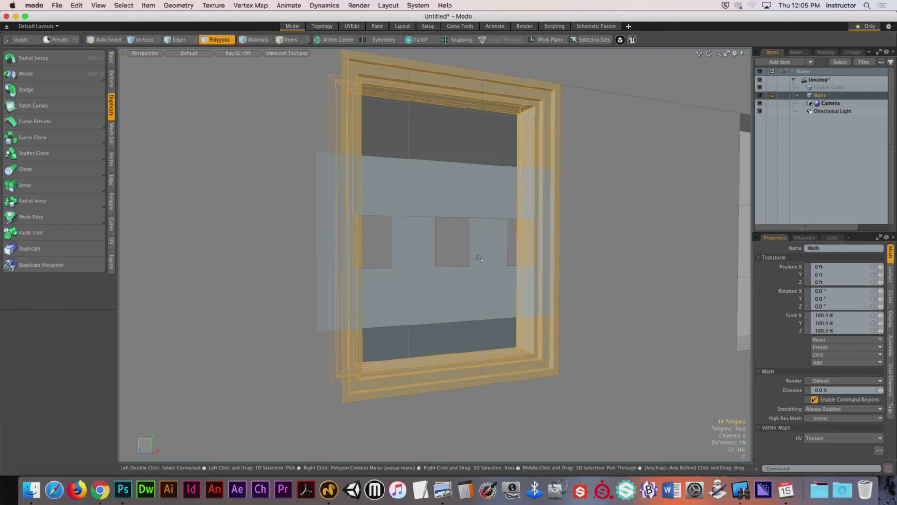
key("Escape")
key("super+z")
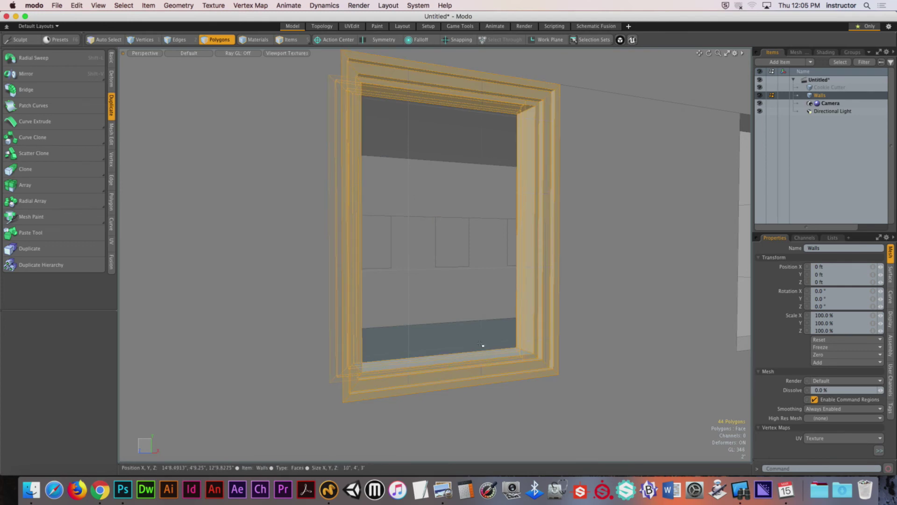
Step: Try moving all connected faces of the window frame about 9.8" in negative Z, and undo the move
left_click_drag(484, 341, 476, 352, "alt")
key("Escape")
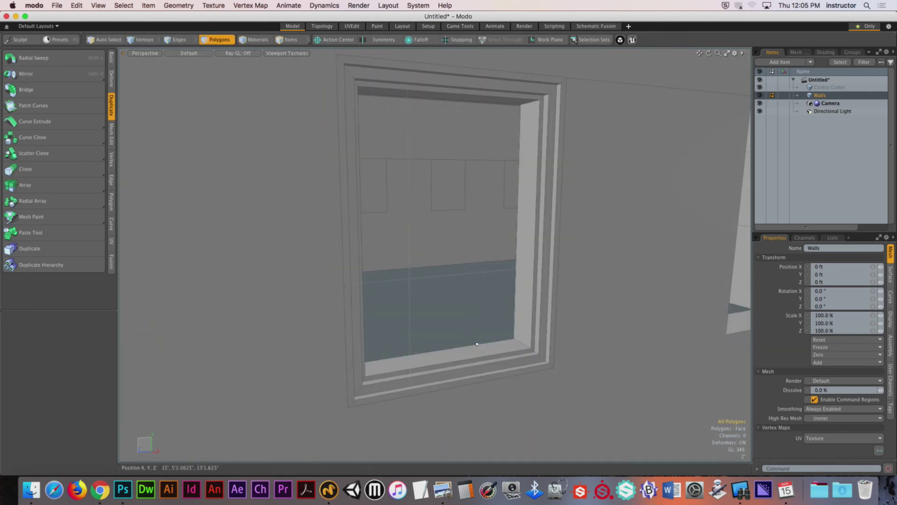
double_click(477, 347)
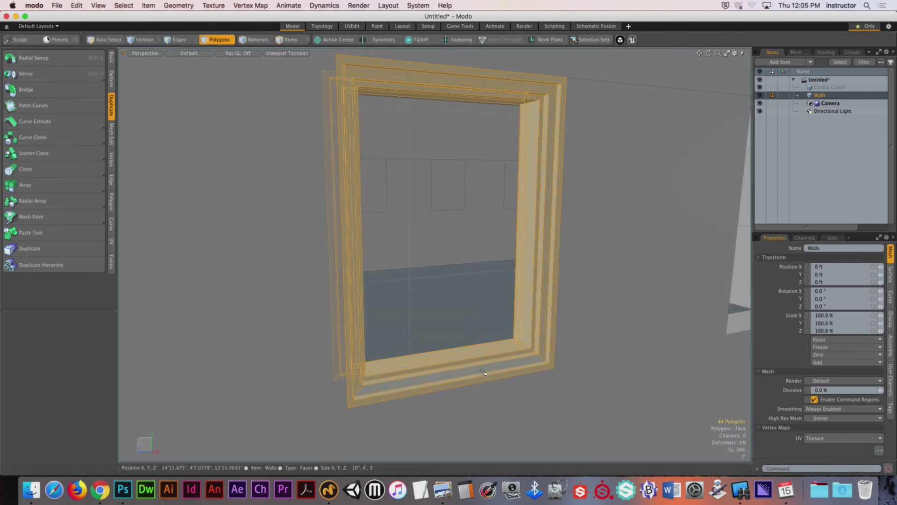
key("w")
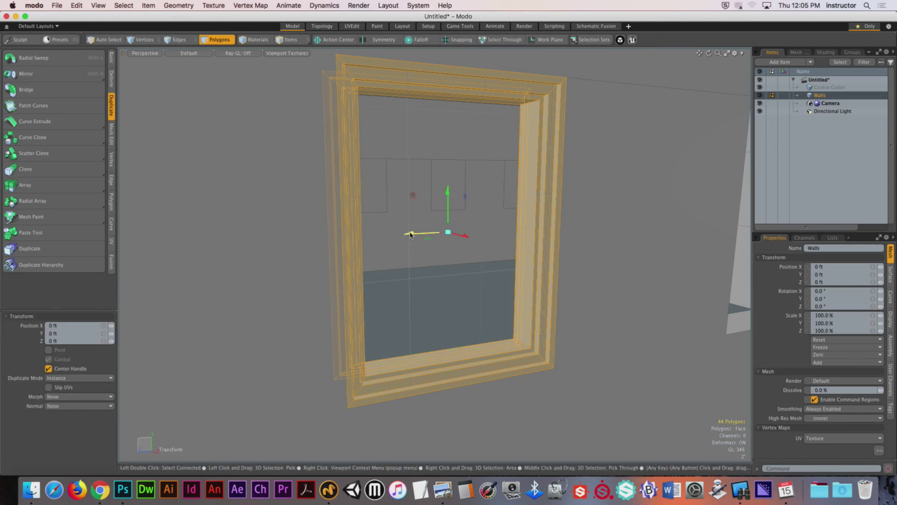
left_click_drag(410, 234, 467, 232)
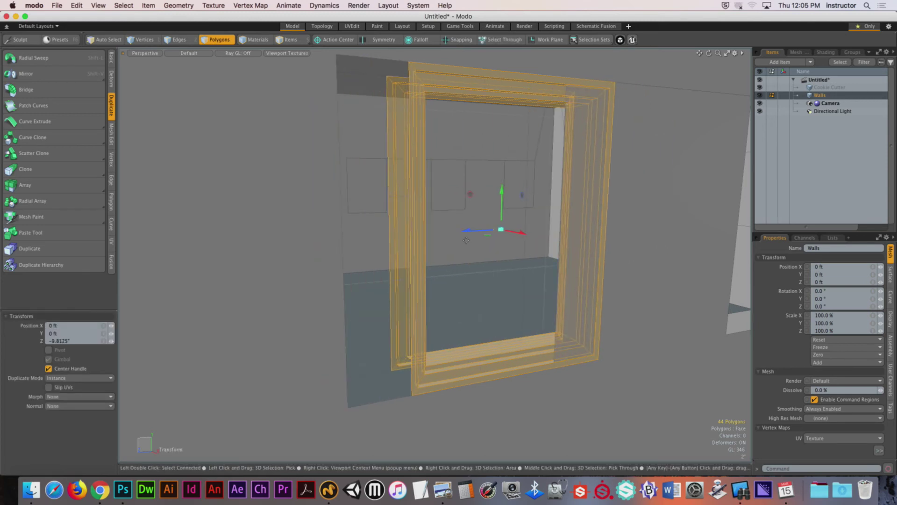
key("ctrl+z")
key("Escape")
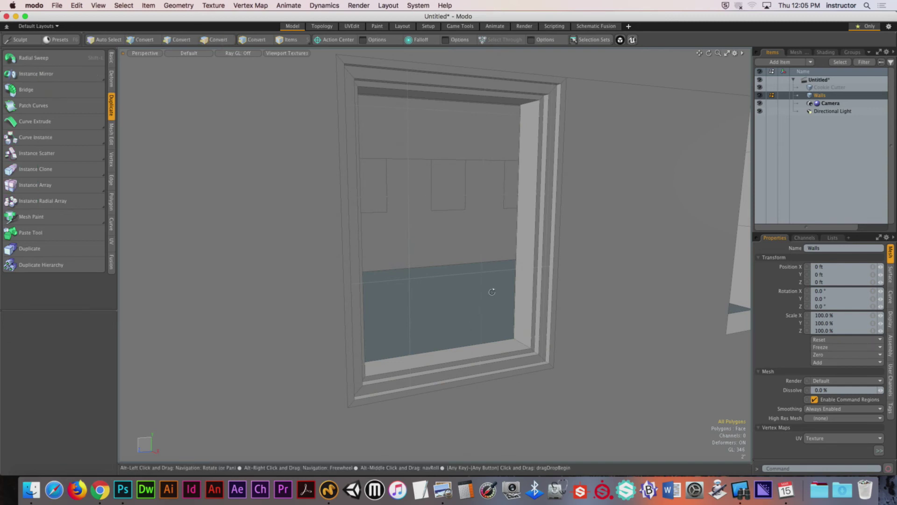
Step: Cut the innermost faces of the window frame with a Loop Slice, using a count of 2 in Symmetry mode
left_click_drag(479, 300, 467, 318, "alt")
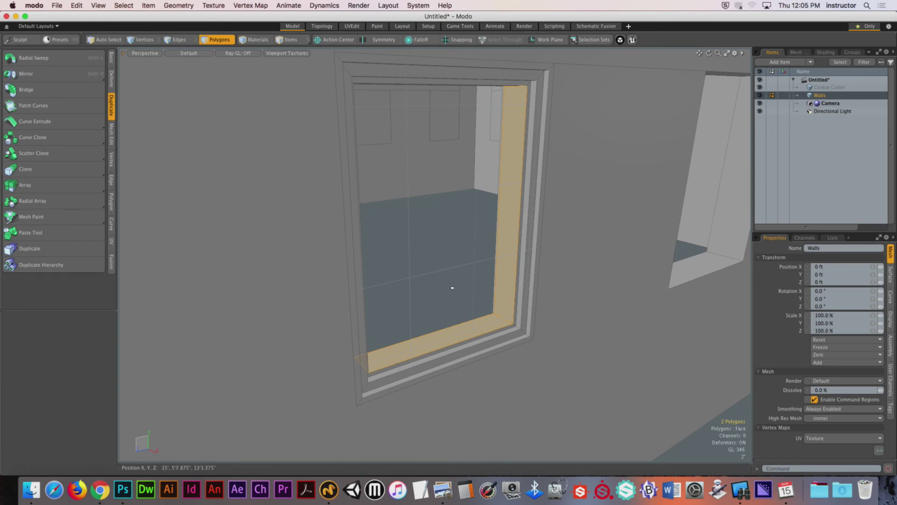
mouse_move(450, 286)
left_mouse_down("alt")
mouse_move(456, 280)
mouse_move(475, 297)
mouse_move(460, 295)
left_mouse_up("alt")
key("alt+c")
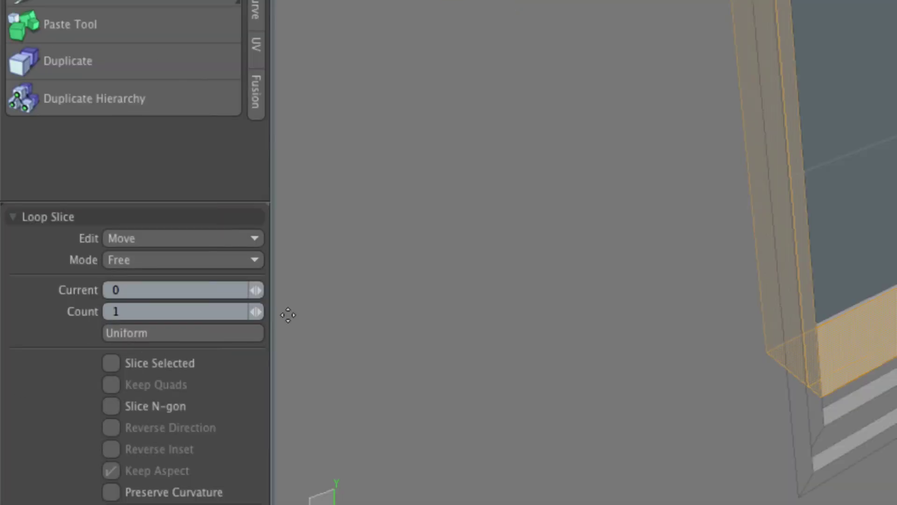
left_click(258, 312)
left_click(229, 264)
left_click(235, 293)
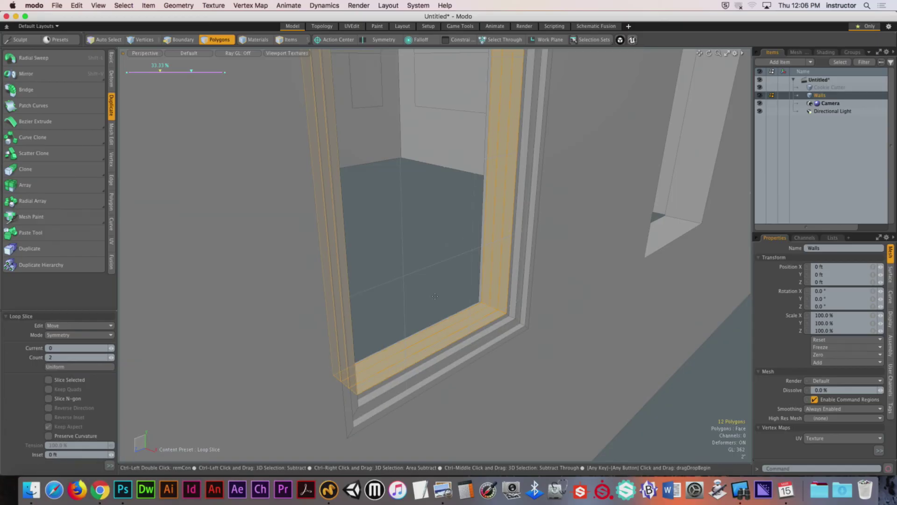
left_click_drag(441, 306, 463, 318, "alt")
scroll(491, 316, "up", 5)
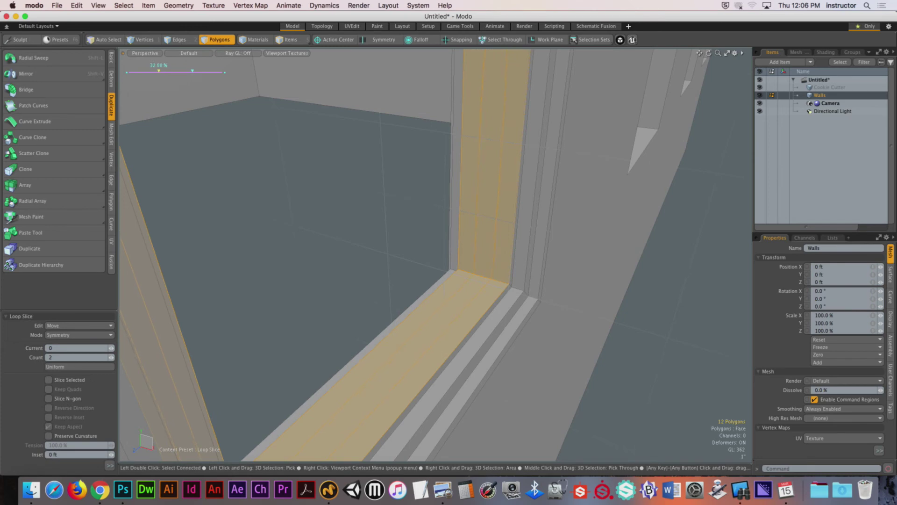
key("space")
left_click(363, 262)
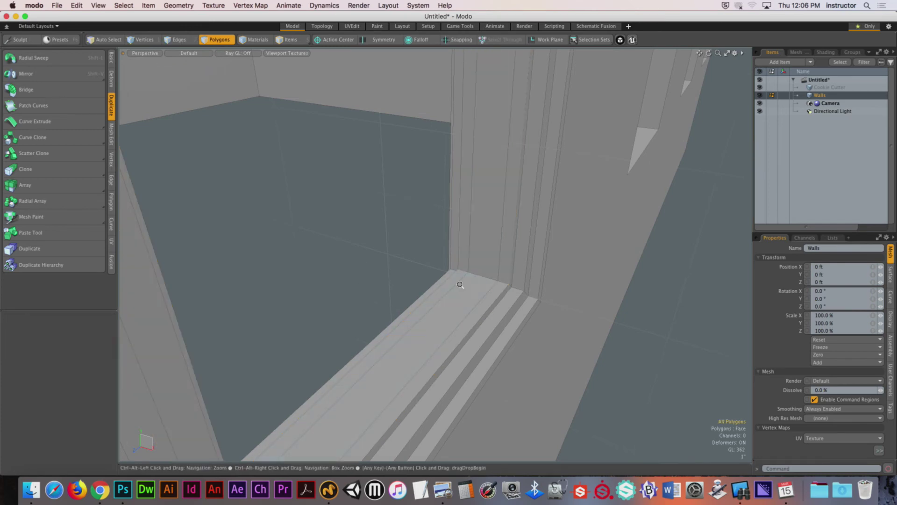
Step: Try capping the window opening with polygons made from the frame's inner edge loops, and delete the caps
left_click_drag(459, 282, 459, 327, "alt")
key("2")
key("p")
left_click(237, 219)
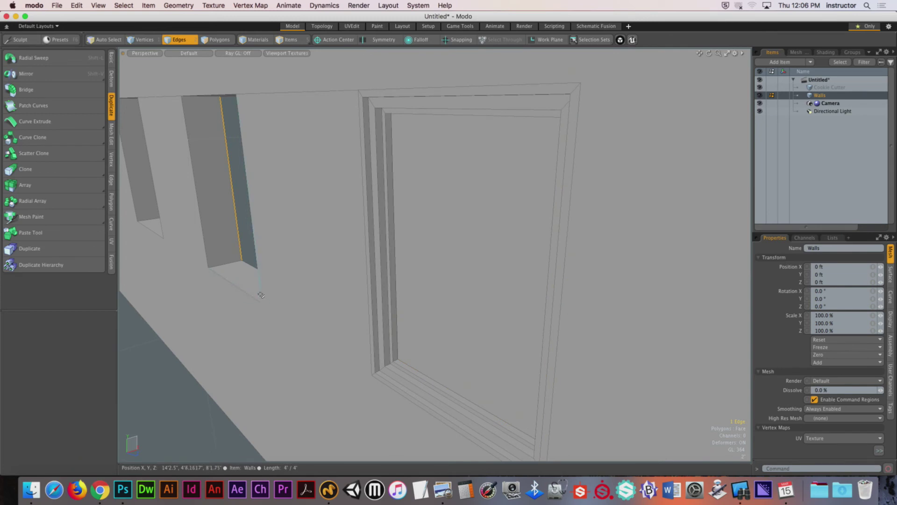
left_click_drag(381, 302, 429, 344, "alt")
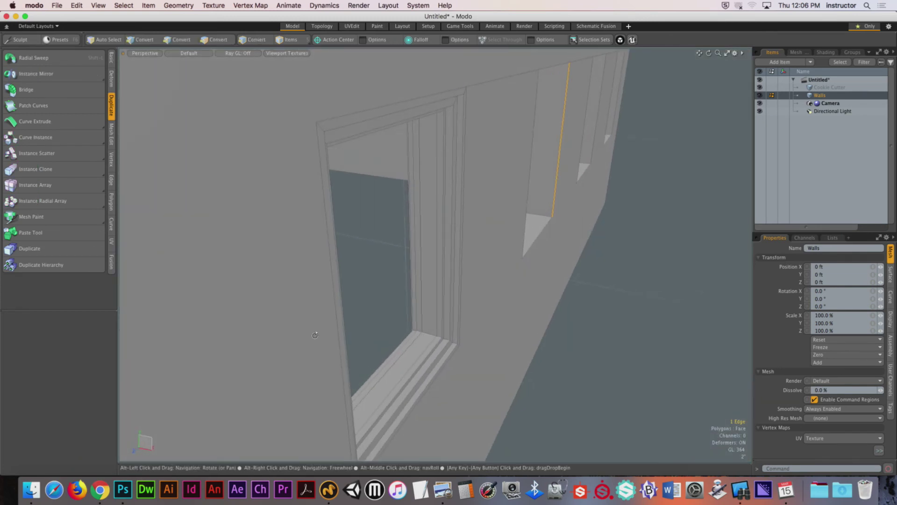
double_click(429, 344)
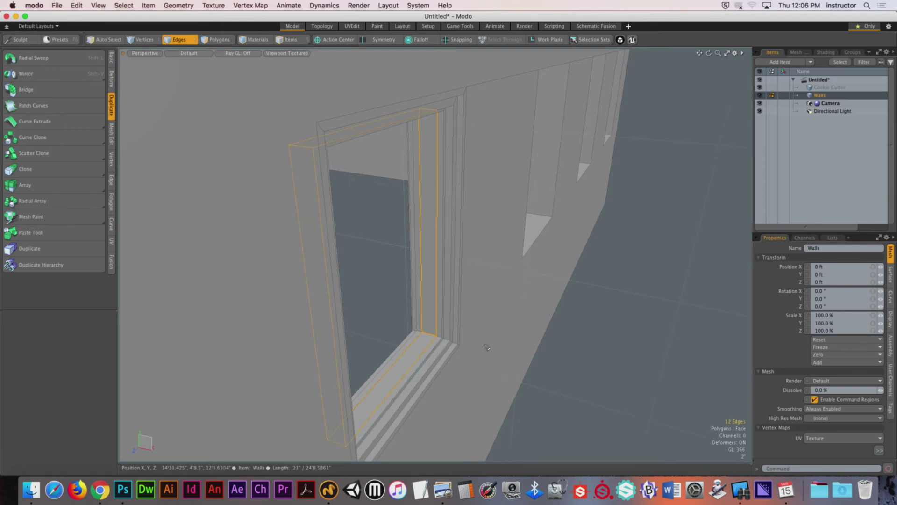
left_click_drag(428, 345, 516, 336, "alt")
key("3")
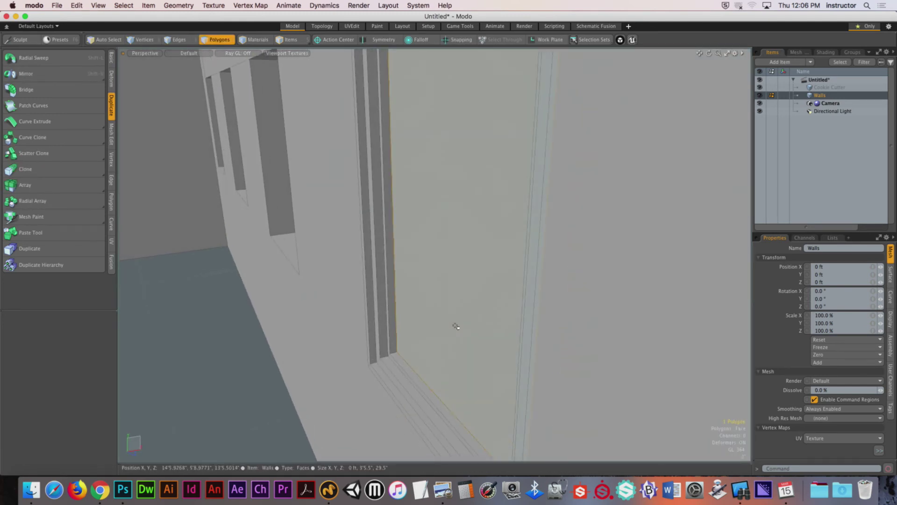
key("Delete")
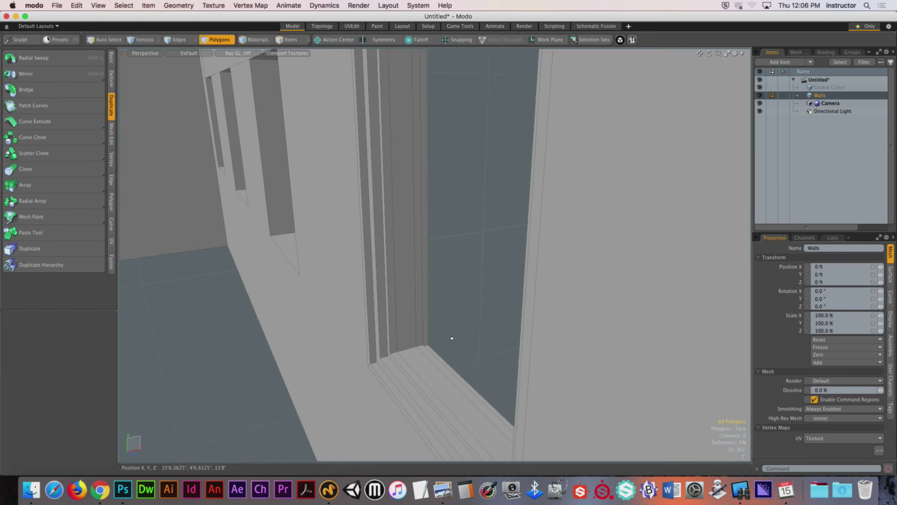
Step: Fill the window opening with a pane polygon made from the sliced four-edge loop around the frame's inner faces
key("2")
double_click(437, 357)
key("p")
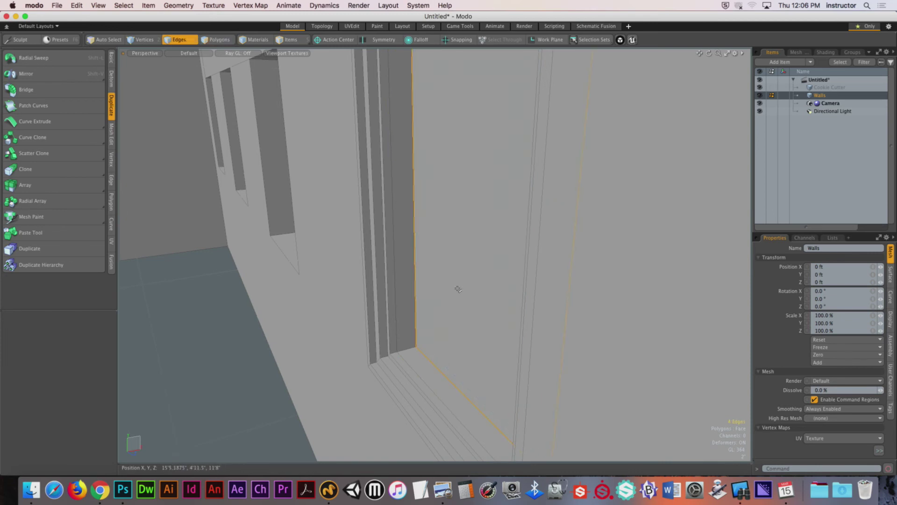
key("3")
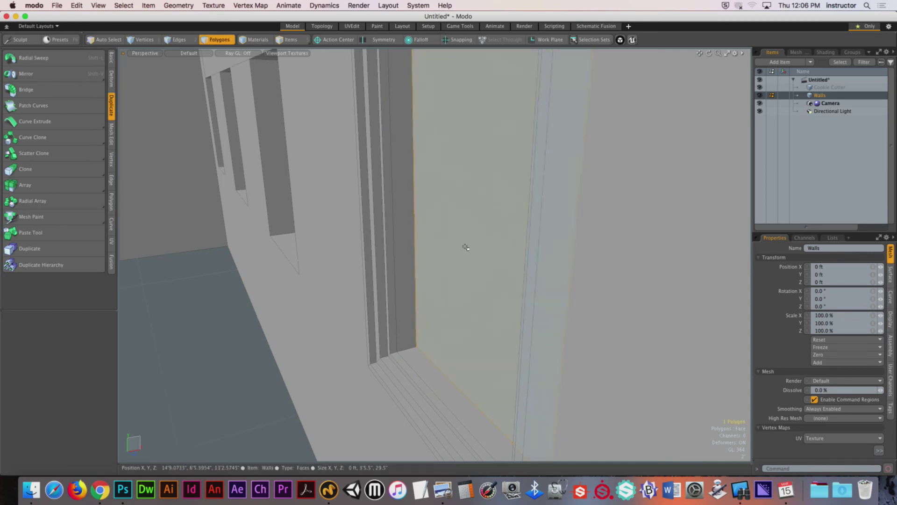
left_click(446, 276)
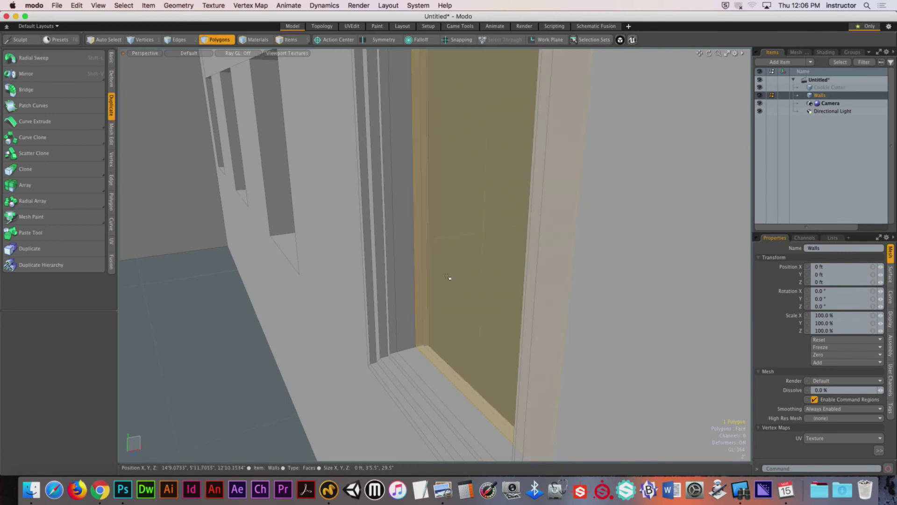
key("shift+a")
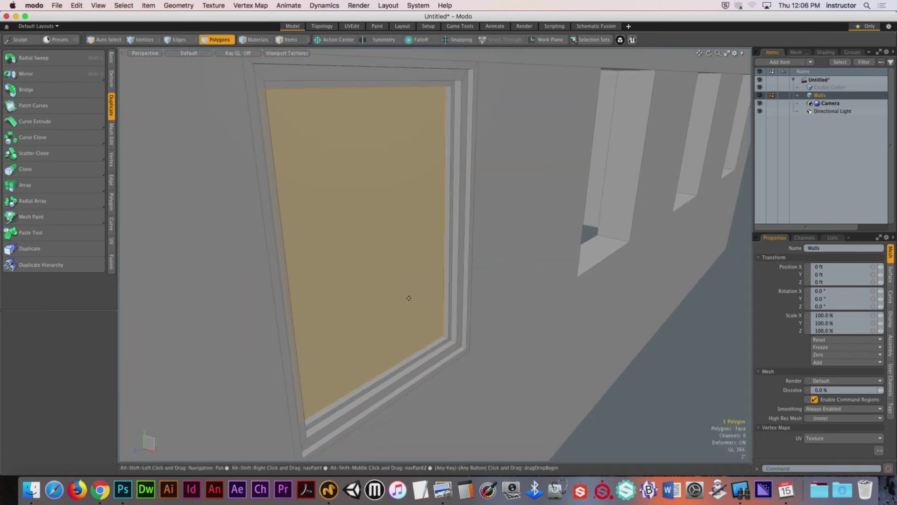
left_click_drag(420, 277, 576, 354, "alt")
left_click(681, 386)
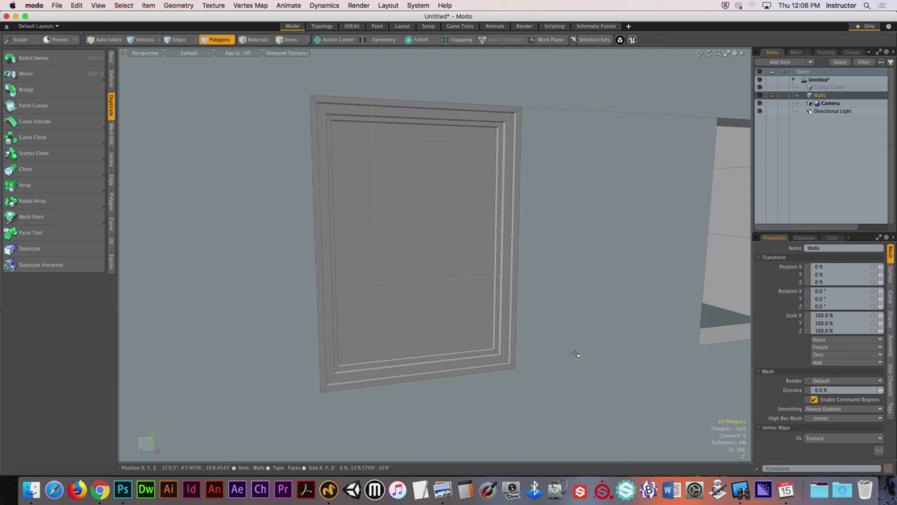
Step: Select the connected window frame and pane, delete them as a test, and undo the deletion
left_click_drag(576, 354, 509, 276, "alt")
double_click(473, 258)
left_click(678, 403)
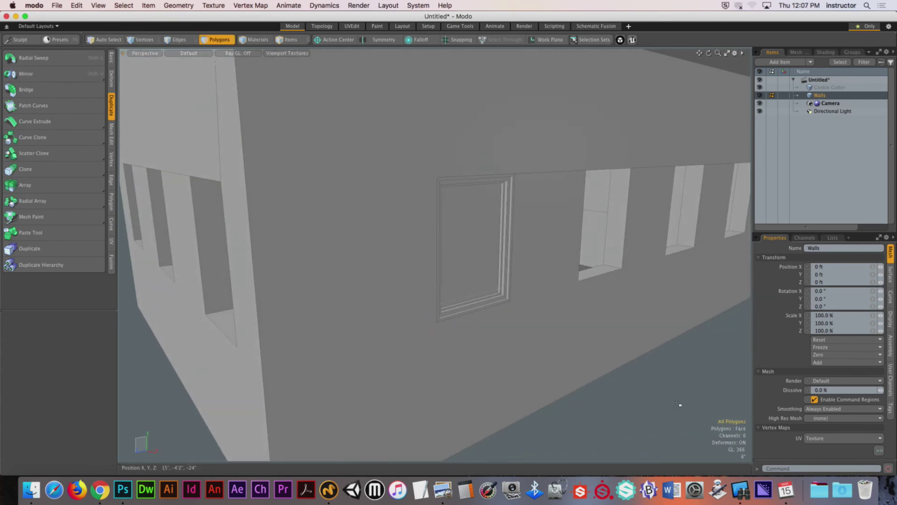
left_click_drag(662, 403, 514, 278, "alt")
double_click(491, 278)
left_click(511, 278)
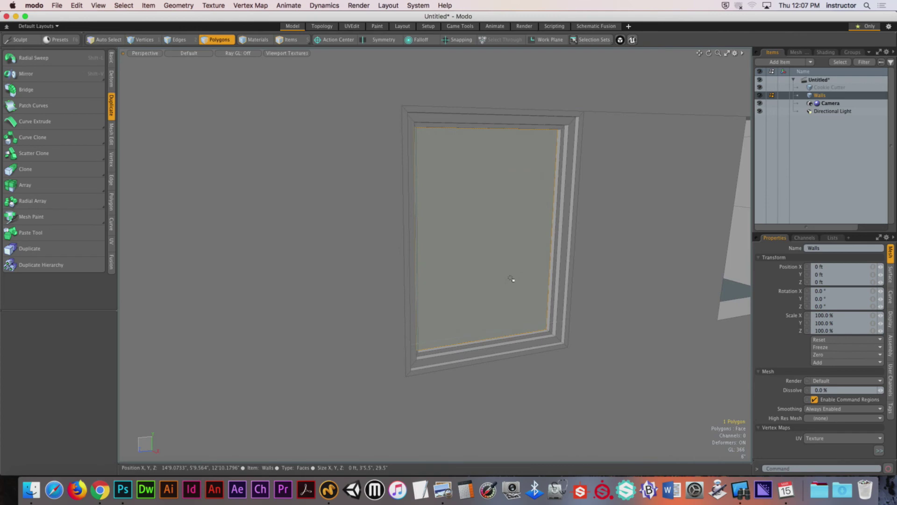
double_click(511, 278)
key("Delete")
mouse_move(510, 284)
left_mouse_down("alt")
mouse_move(430, 270)
mouse_move(537, 280)
mouse_move(460, 276)
mouse_move(521, 280)
left_mouse_up("alt")
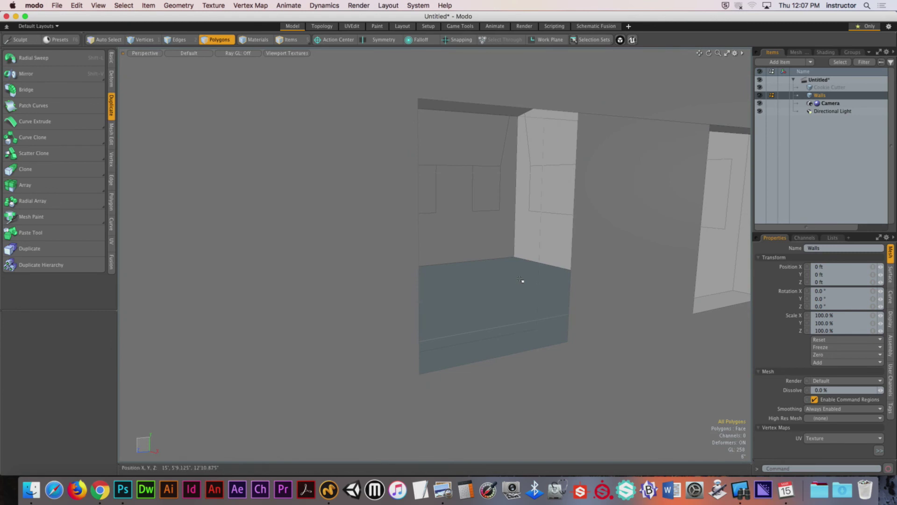
key("super+z")
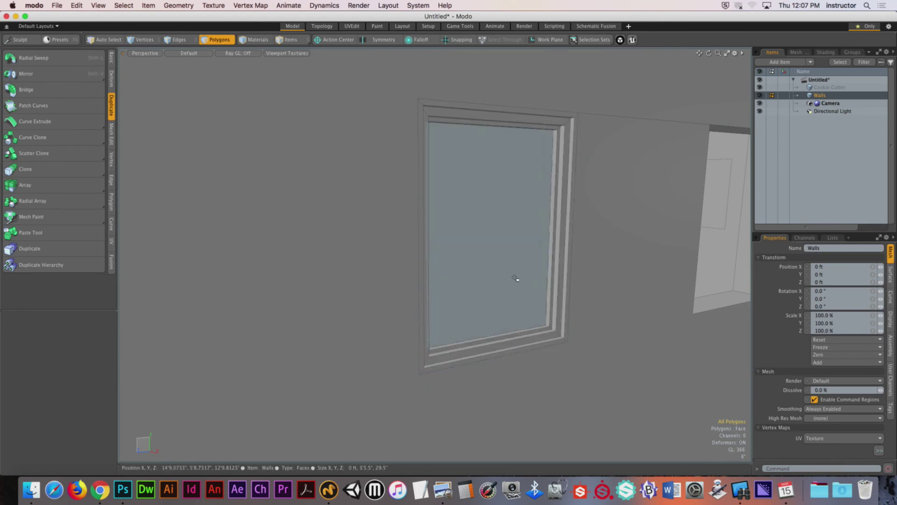
Step: Inspect the window frame and its pane from several angles, both close up and within the wall
mouse_move(524, 279)
left_mouse_down("alt")
mouse_move(496, 282)
mouse_move(514, 275)
left_mouse_up("alt")
double_click(515, 279)
left_click(721, 378)
left_click_drag(444, 256, 413, 266, "alt")
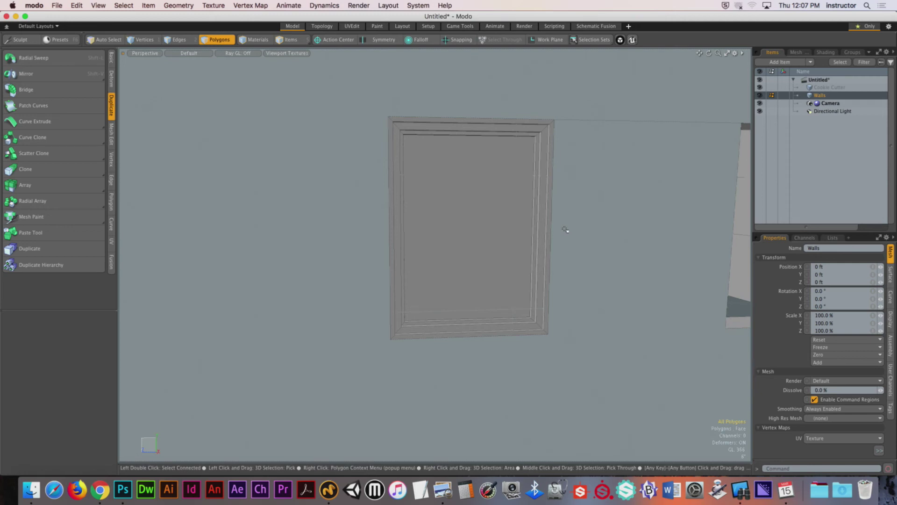
left_click_drag(561, 227, 539, 221, "alt")
scroll(527, 296, "up", 5)
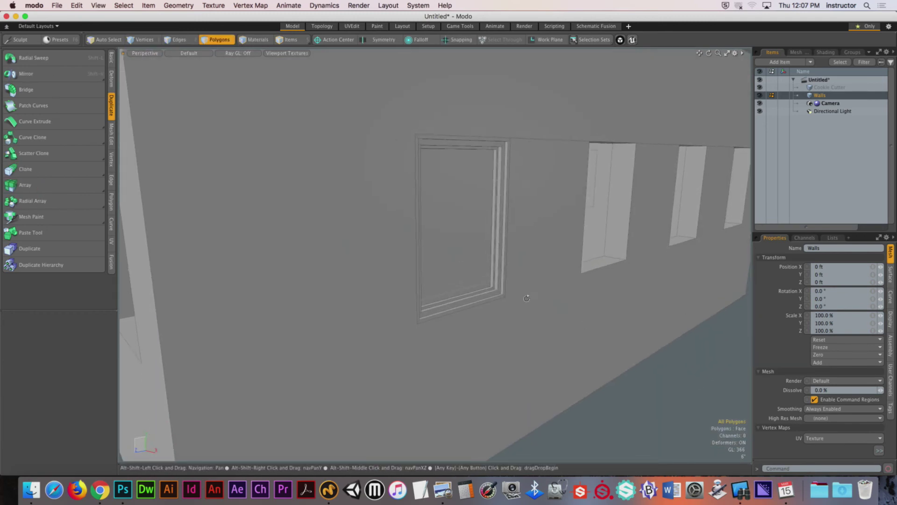
left_click_drag(530, 290, 515, 311, "alt+shift")
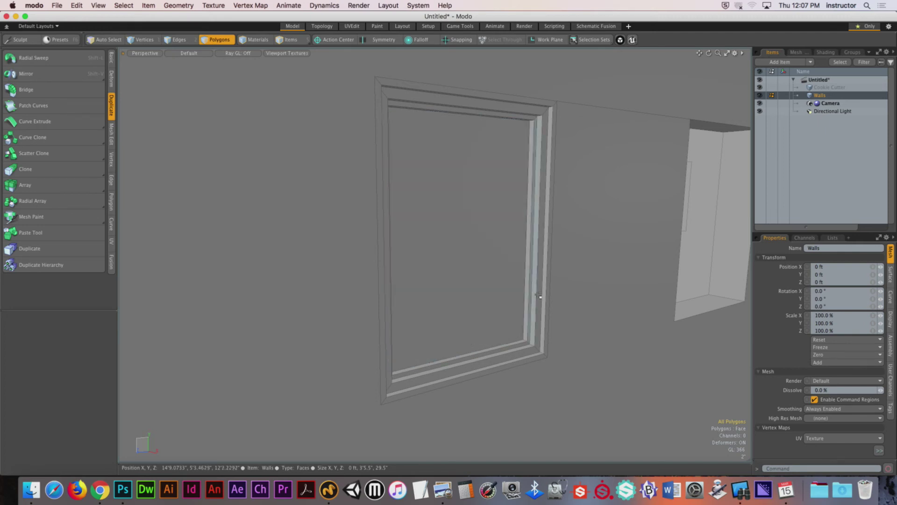
left_click_drag(485, 324, 466, 317, "alt")
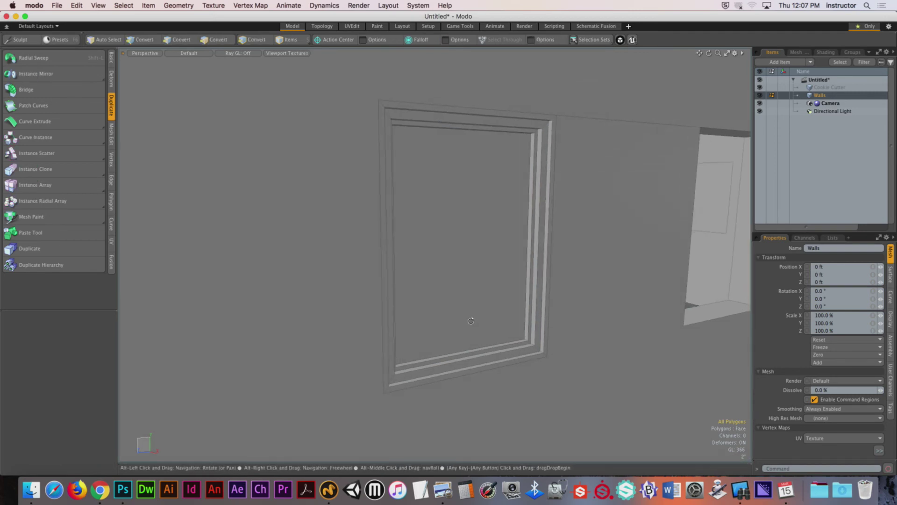
Step: Bring up the basic modeling tools, turn snapping on, and open the snapping options
left_click(110, 57)
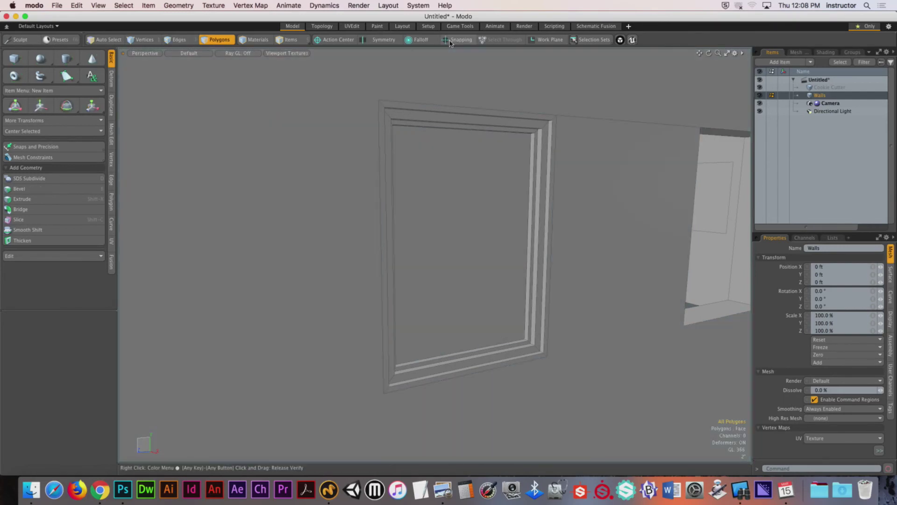
left_click(460, 40)
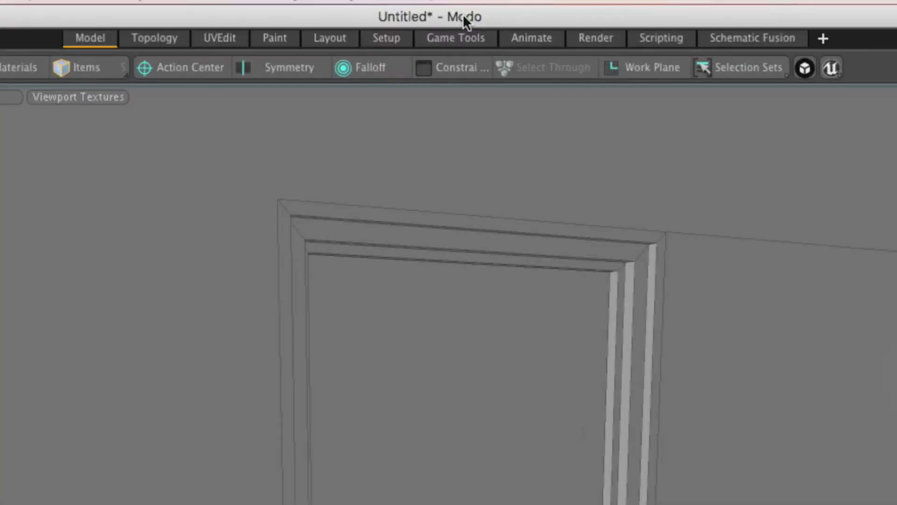
key("alt")
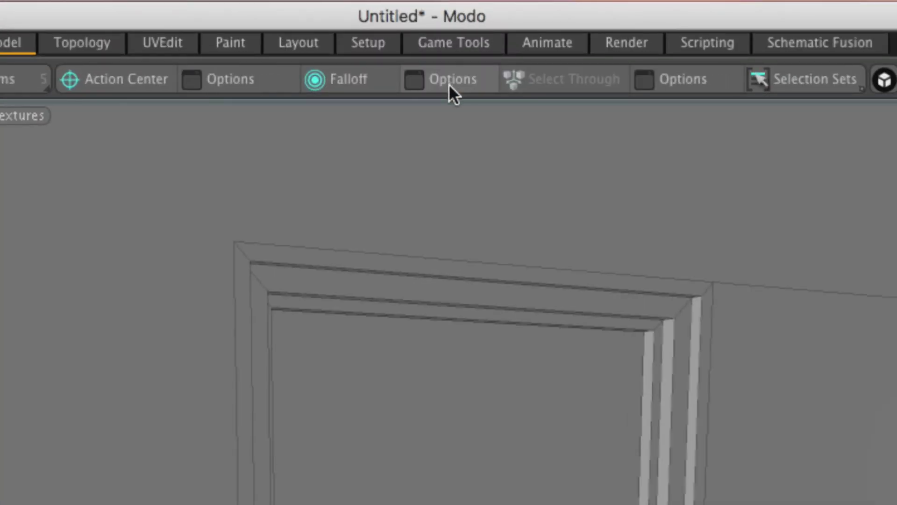
left_click(448, 83, "alt")
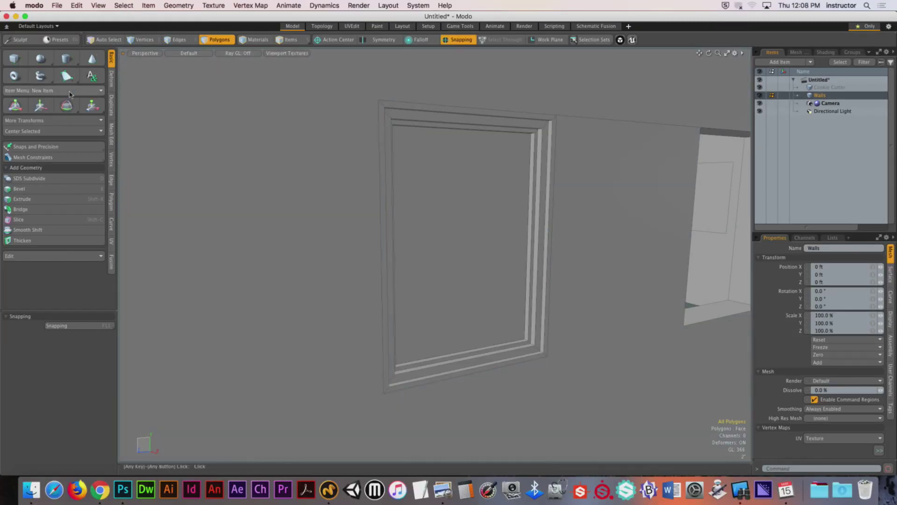
Step: Draw a closed Pen polygon in Inner wall mode with a 10" offset, snapped to the window frame's four outer corners
left_click(67, 76)
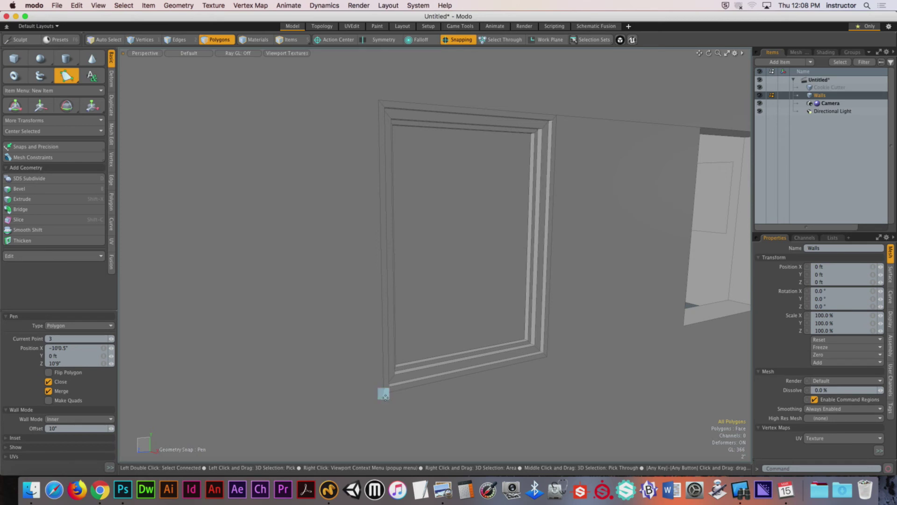
left_click(383, 394)
left_click(377, 93)
left_click(558, 112)
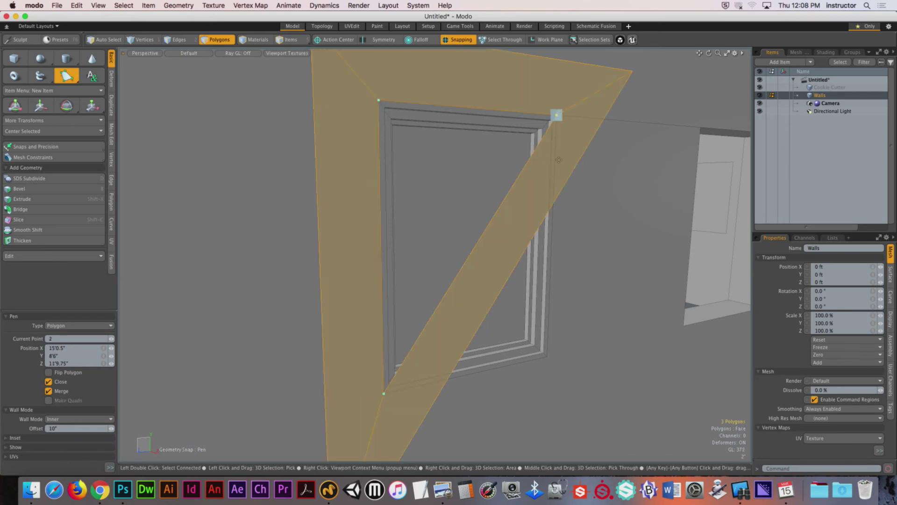
left_click(548, 357)
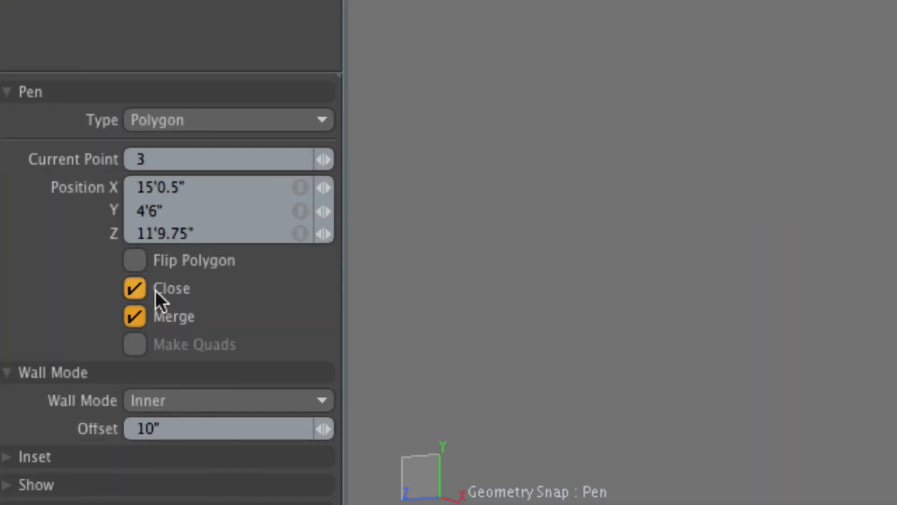
Step: Turn off Close and Merge for the Pen polygon around the window and set its wall offset to 2"
left_click(155, 290)
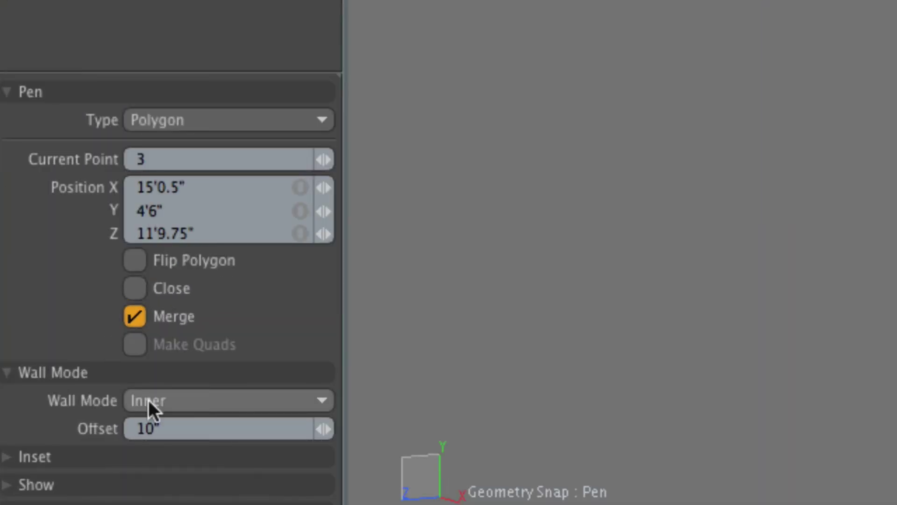
left_click_drag(162, 428, 66, 426)
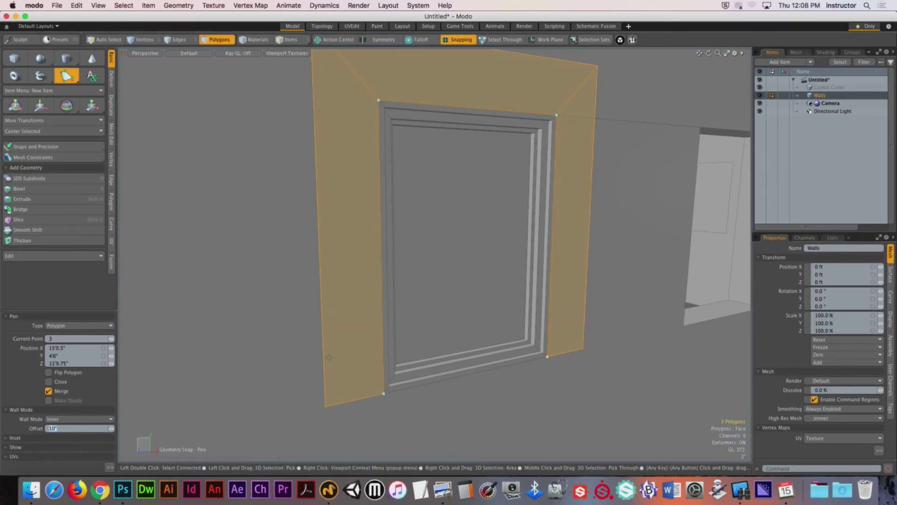
left_click_drag(329, 357, 369, 323, "alt")
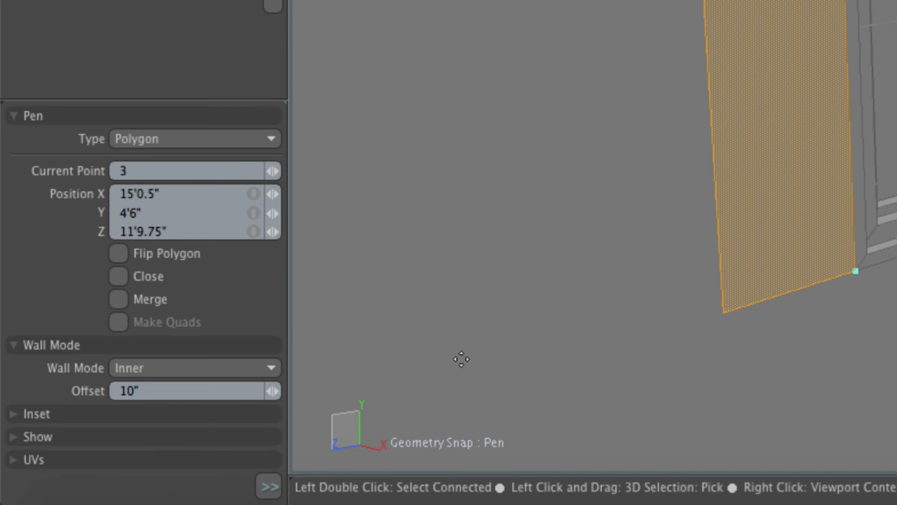
left_click_drag(152, 391, 86, 391)
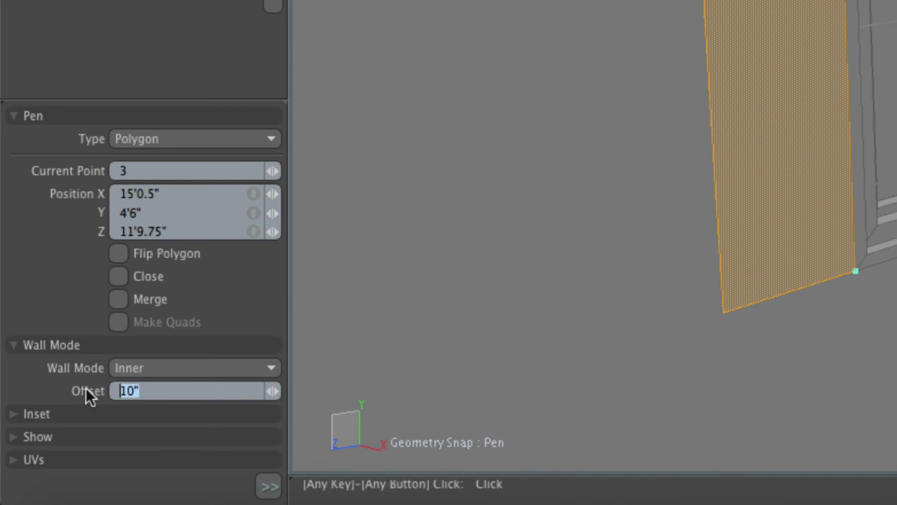
type("2\"")
key("Return")
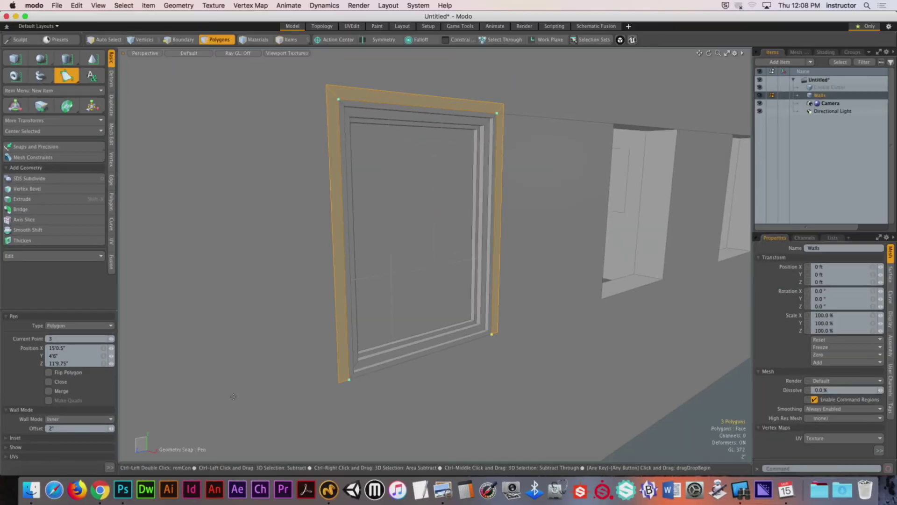
left_click_drag(234, 396, 489, 271, "alt")
key("space")
Step: Turn snapping off and bevel the trim polygons outward from the wall with a 0.875" shift
key("b")
key("x")
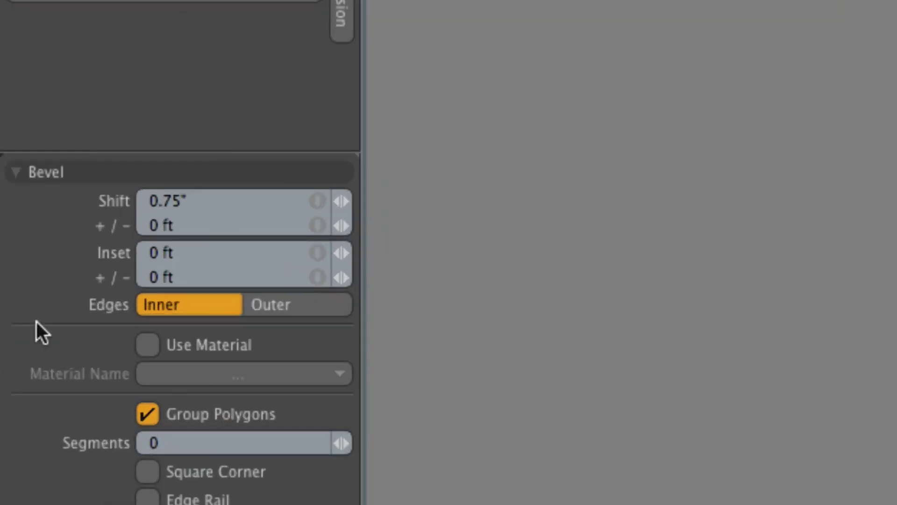
double_click(200, 201)
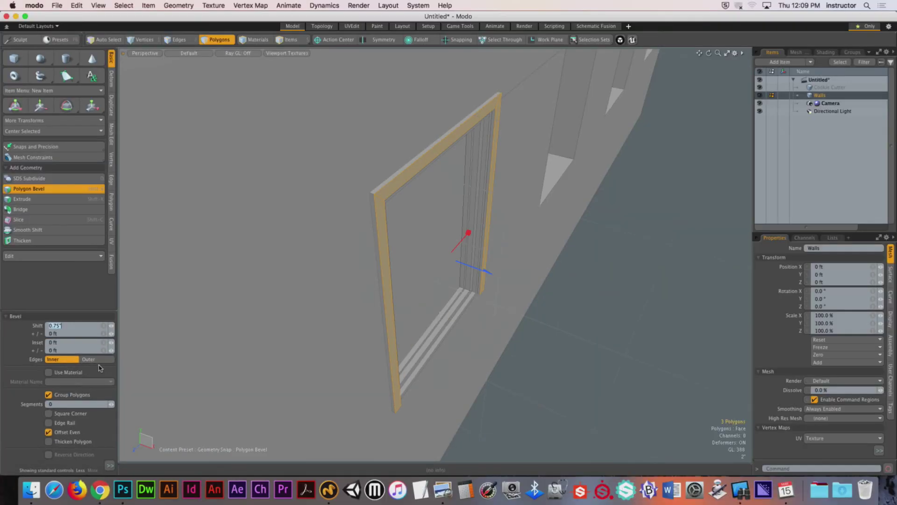
type("0")
key("Return")
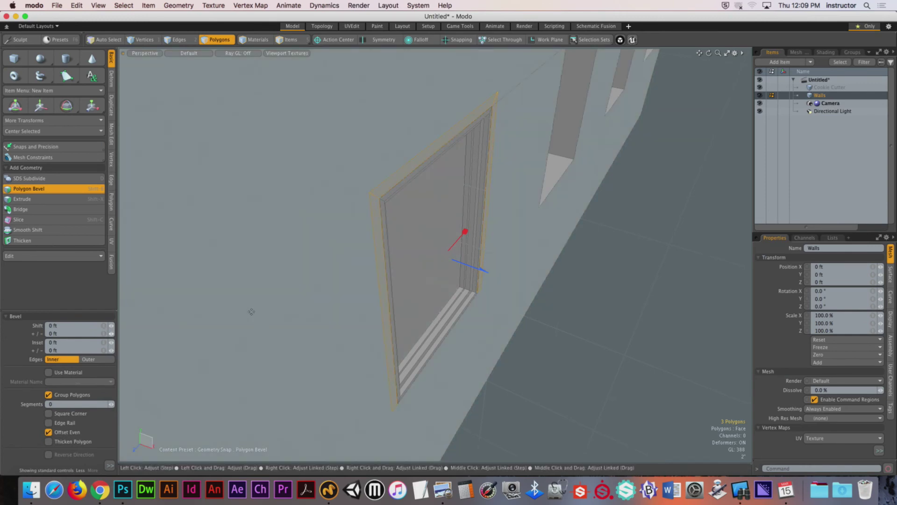
left_click_drag(486, 270, 490, 275)
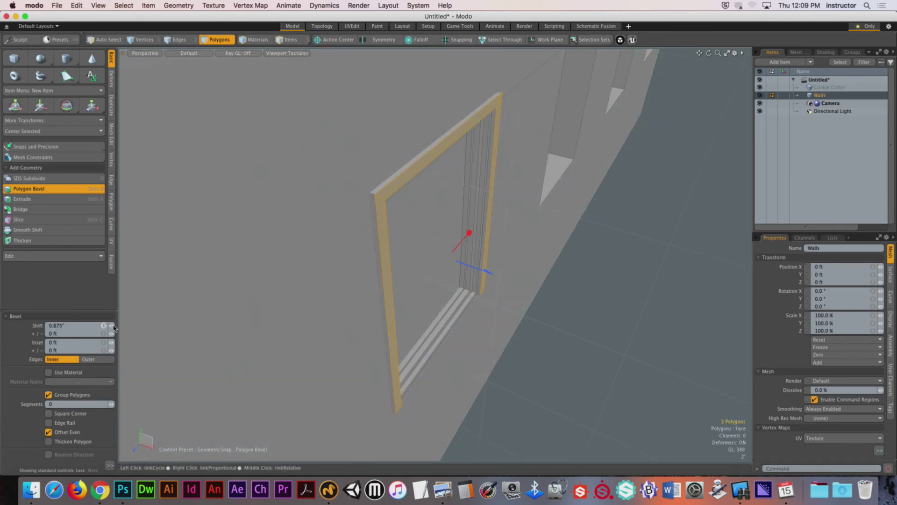
key("q")
Step: Check the trim as a connected piece, clear the selection, and examine its lower ends beneath the window
left_click(601, 344)
left_click_drag(602, 344, 483, 323, "alt")
double_click(505, 304)
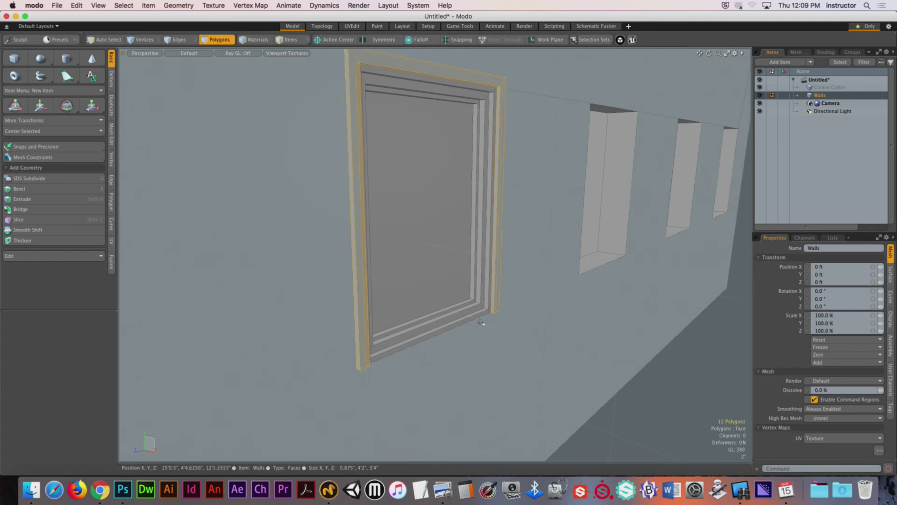
left_click(694, 378)
left_click_drag(603, 343, 449, 266, "alt")
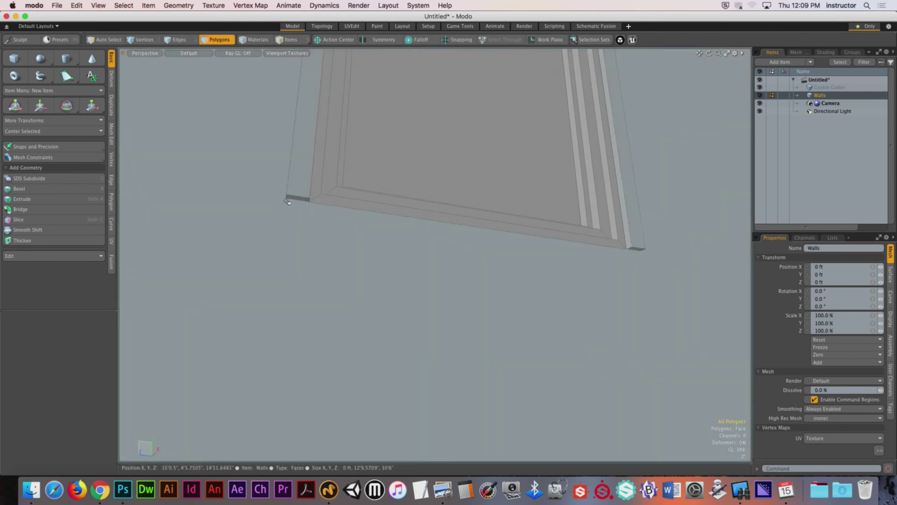
Step: With snapping on, draw a 2" Pen wall strip in Outer mode between the trim's two lower outer corners
left_click_drag(564, 264, 490, 278, "alt")
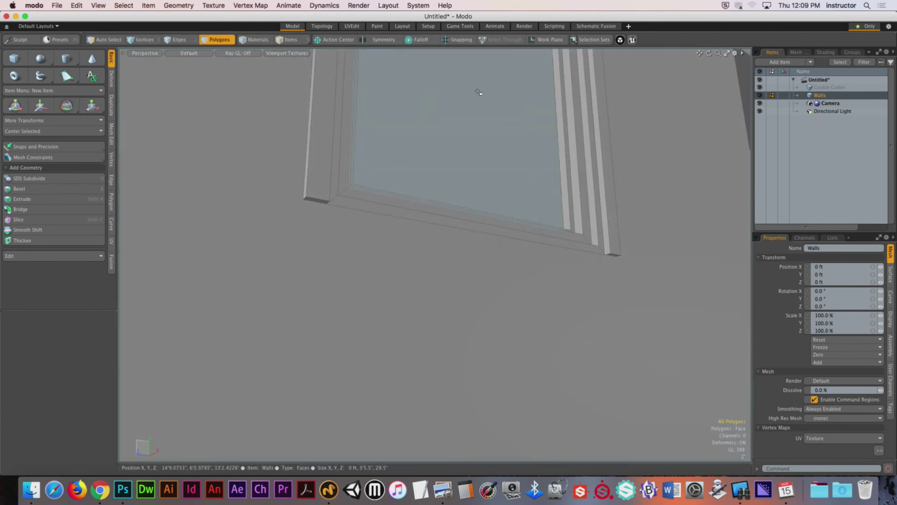
left_click(452, 41)
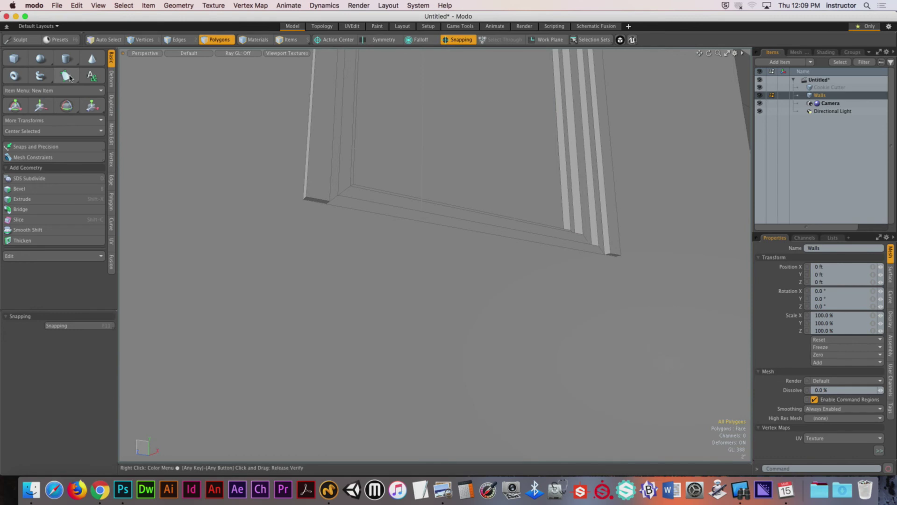
left_click(67, 76)
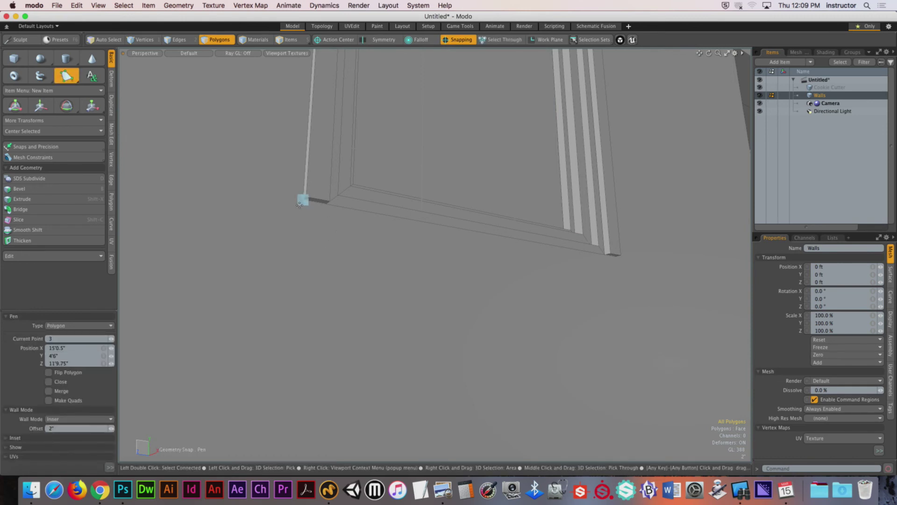
left_click_drag(516, 313, 656, 237, "alt")
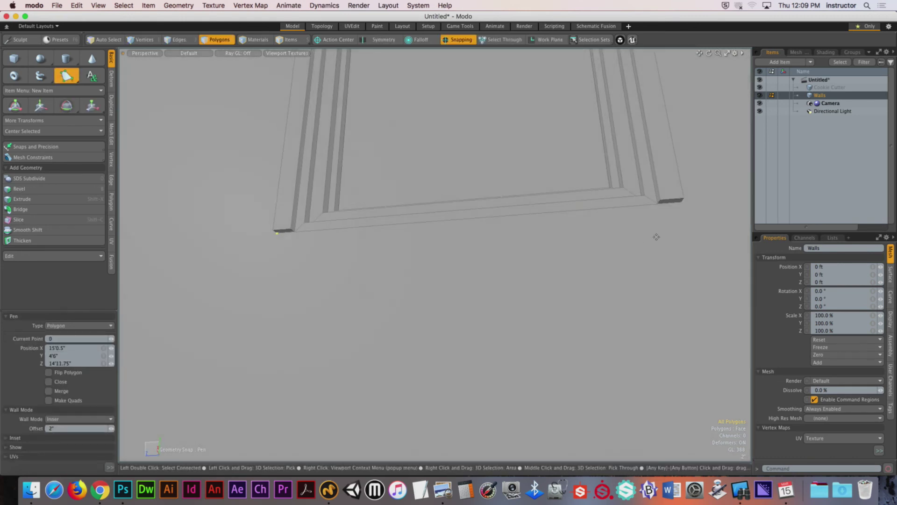
left_click(682, 203)
left_click_drag(466, 218, 463, 254, "alt")
left_click_drag(464, 255, 247, 371, "ctrl+alt")
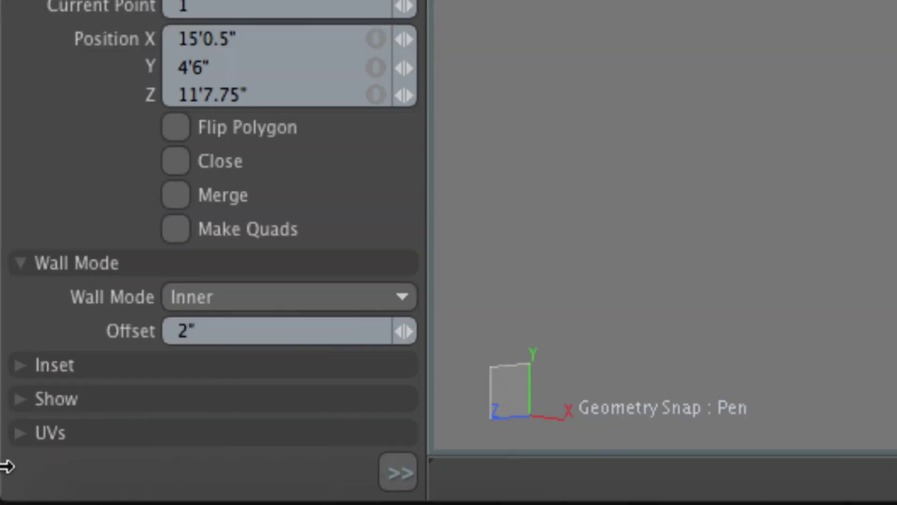
left_click(218, 299)
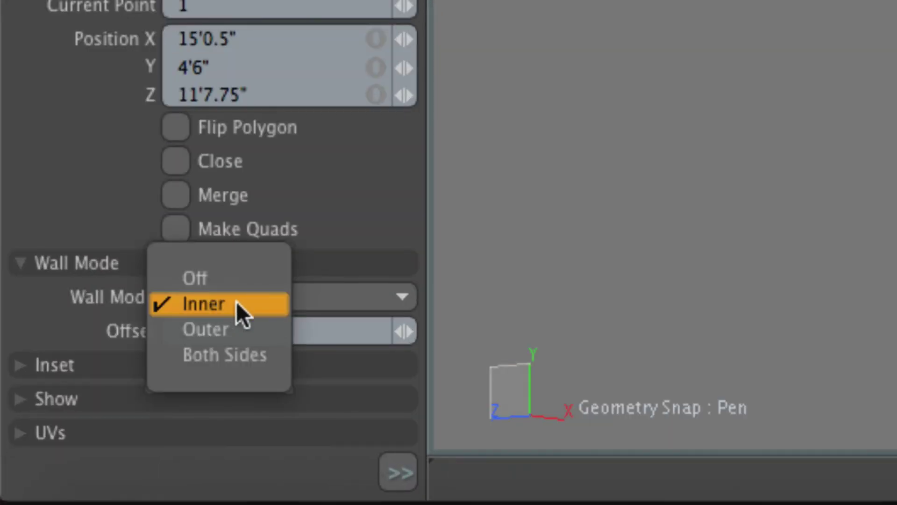
left_click(243, 326)
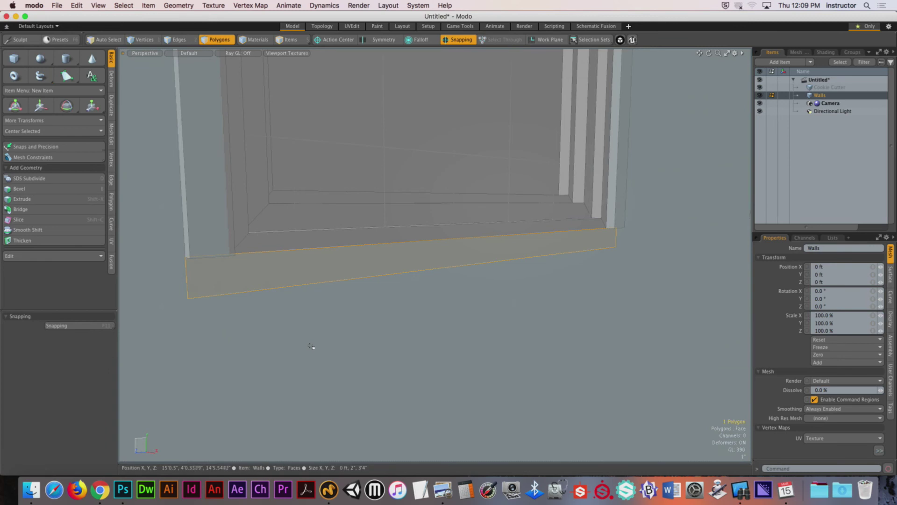
Step: Turn snapping off and bevel the sill strip below the window outward with a 1.5" shift
left_click_drag(311, 346, 374, 320, "alt")
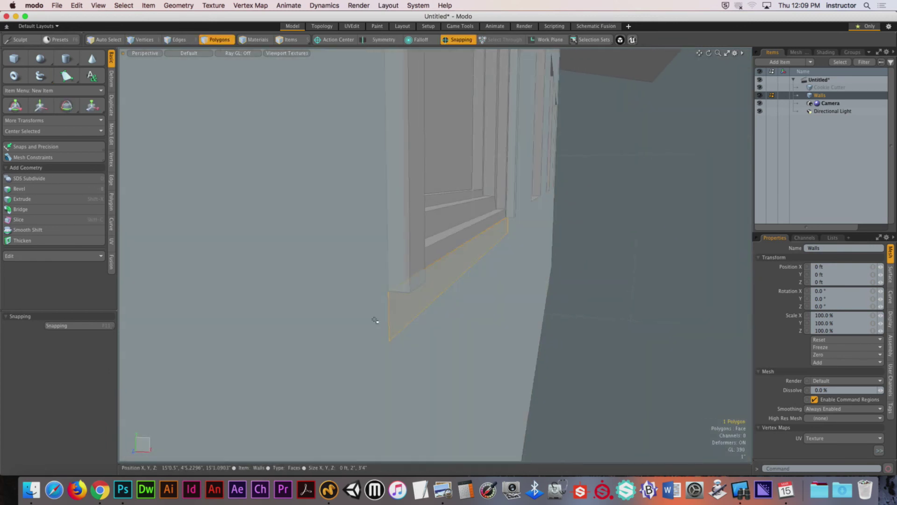
key("b")
key("x")
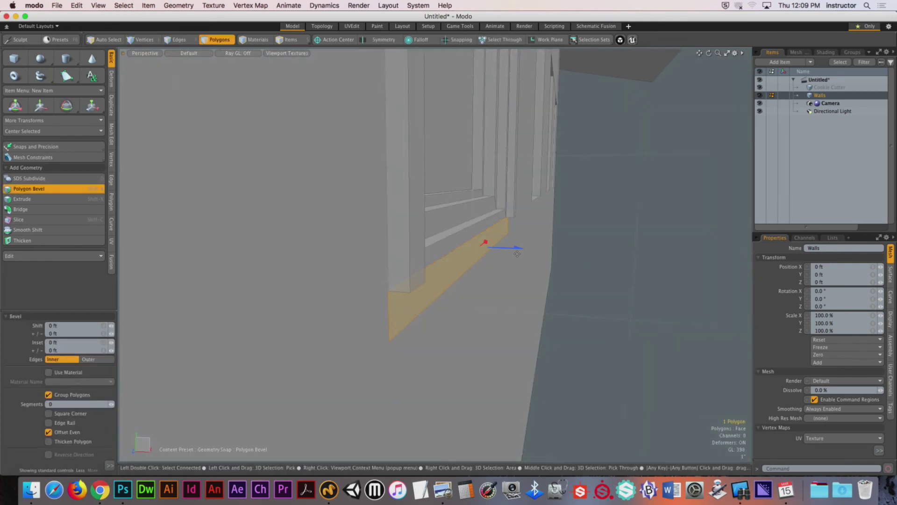
left_click_drag(517, 251, 545, 249)
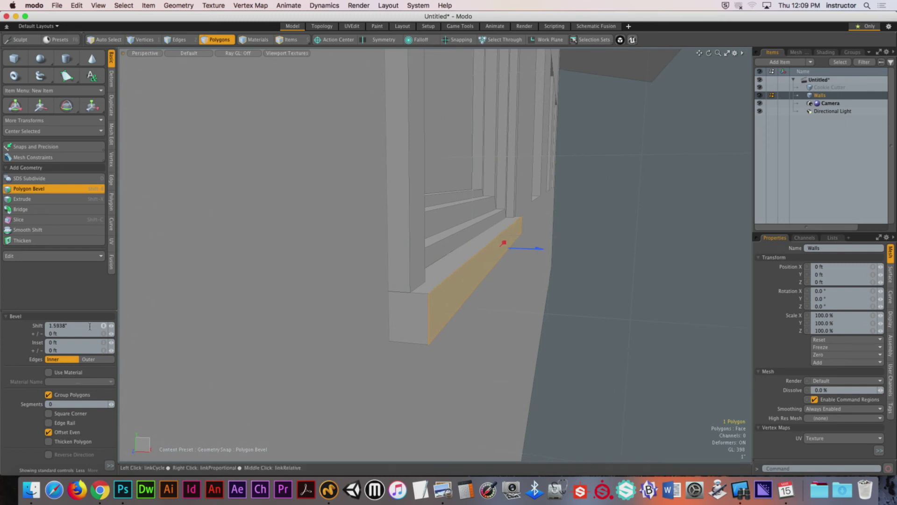
left_click(65, 325)
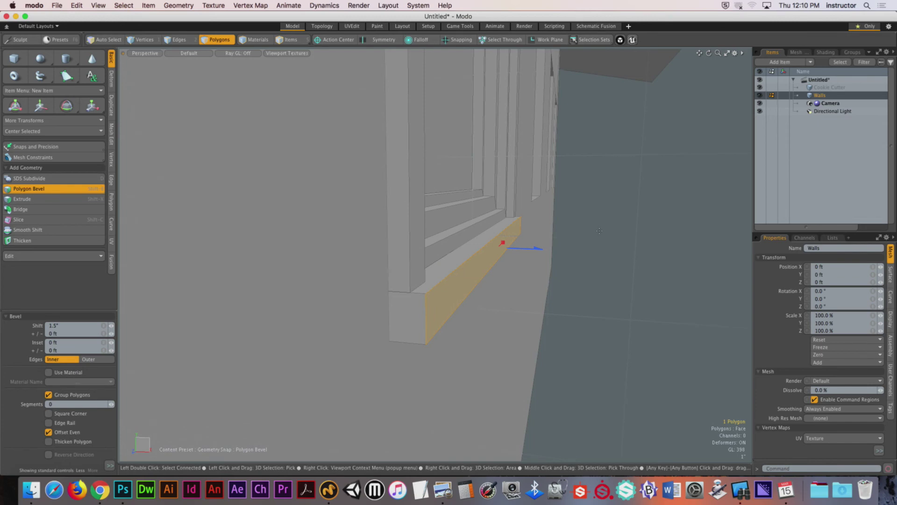
key("space")
Step: Move the sill's upper front edge down 0.5" to slope its top surface
left_click_drag(559, 262, 457, 230, "alt")
left_click(448, 281)
key("w")
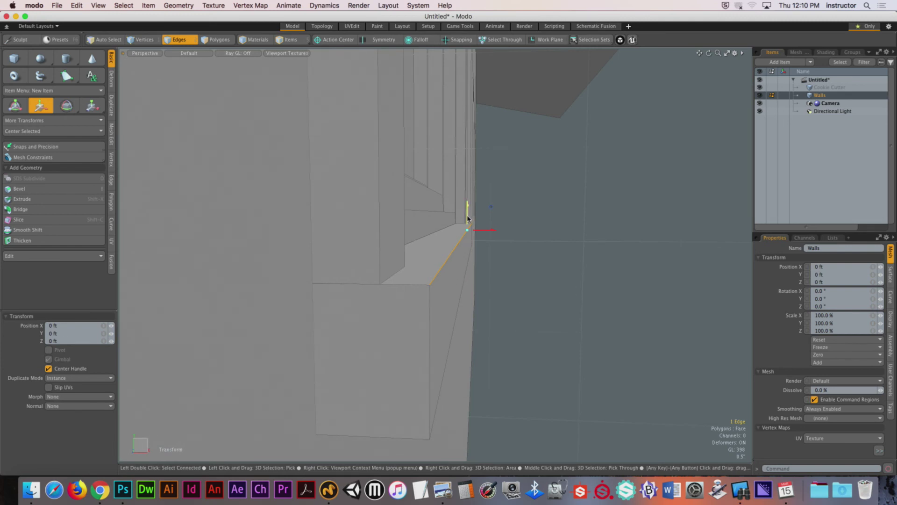
left_click_drag(467, 219, 474, 294)
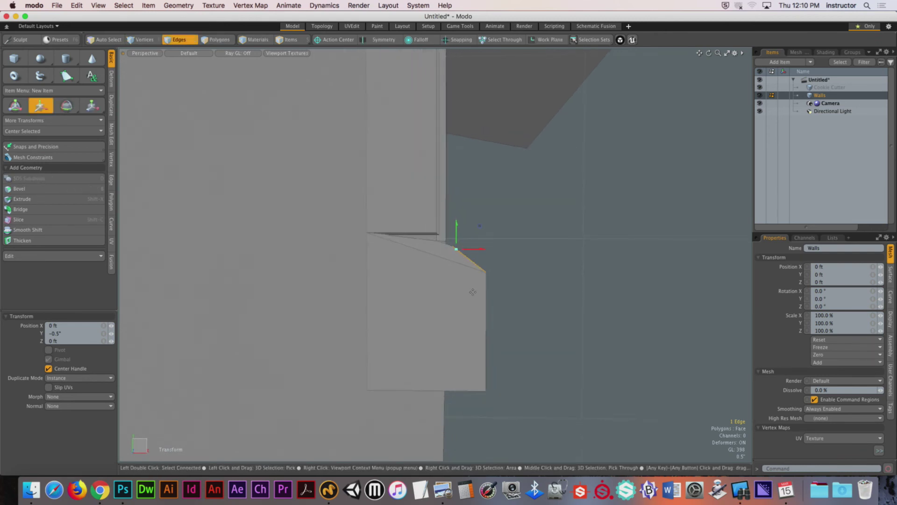
key("q")
Step: Select the lower front edge of one side trim and, with snapping on, try to lower it onto the sloped sill
left_click_drag(487, 254, 413, 209, "alt")
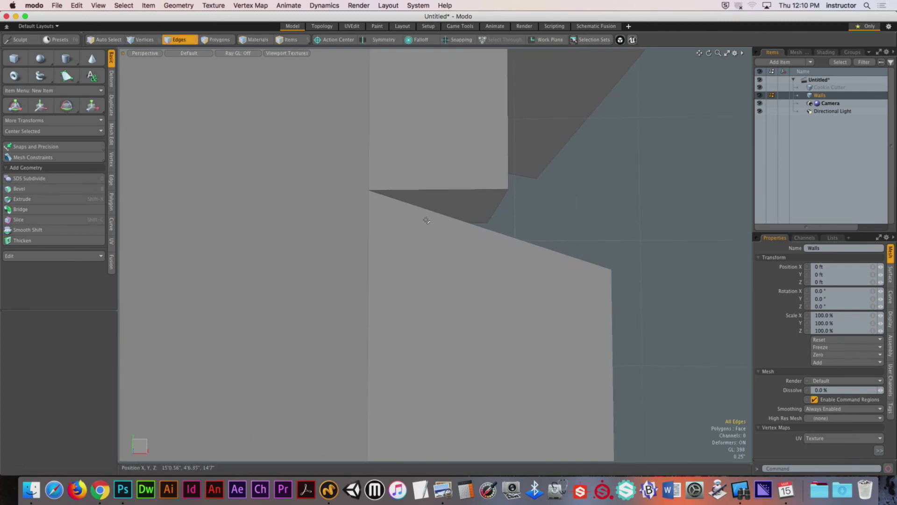
left_click(502, 207)
left_click_drag(531, 229, 543, 226, "alt")
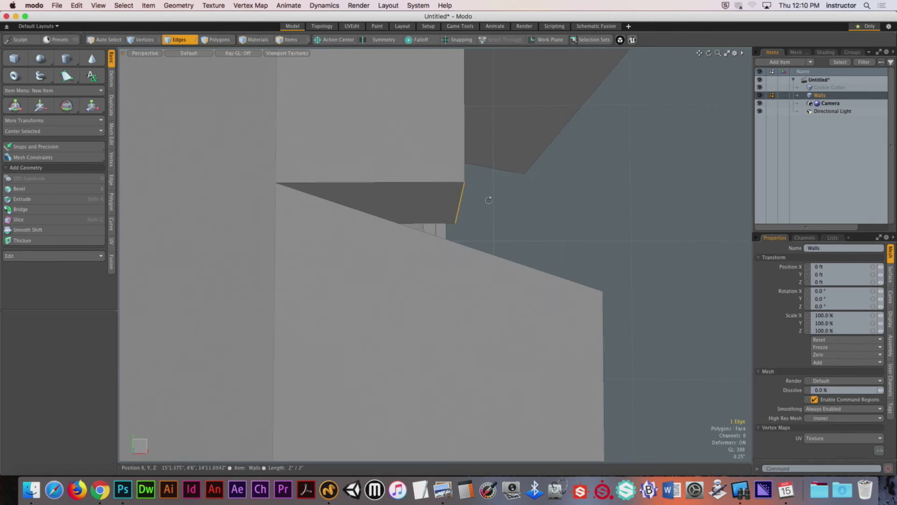
left_click_drag(488, 200, 531, 241, "alt")
key("w")
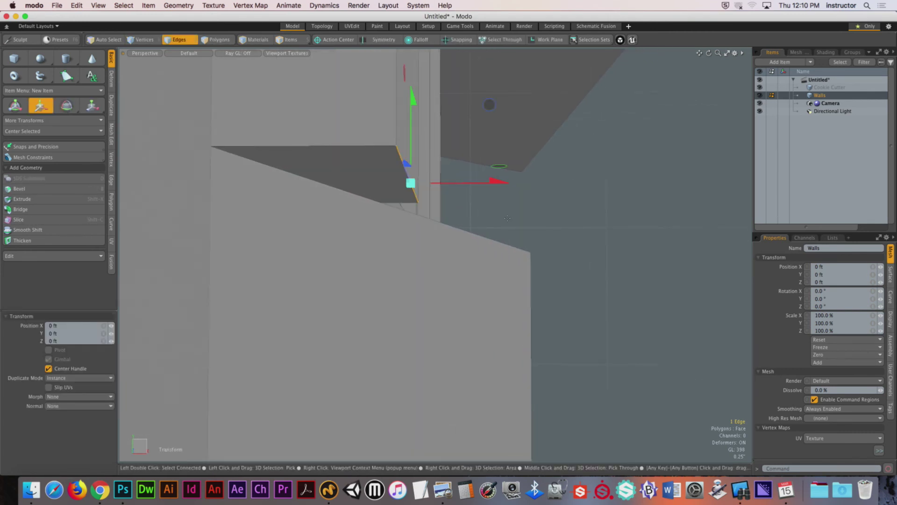
key("F11")
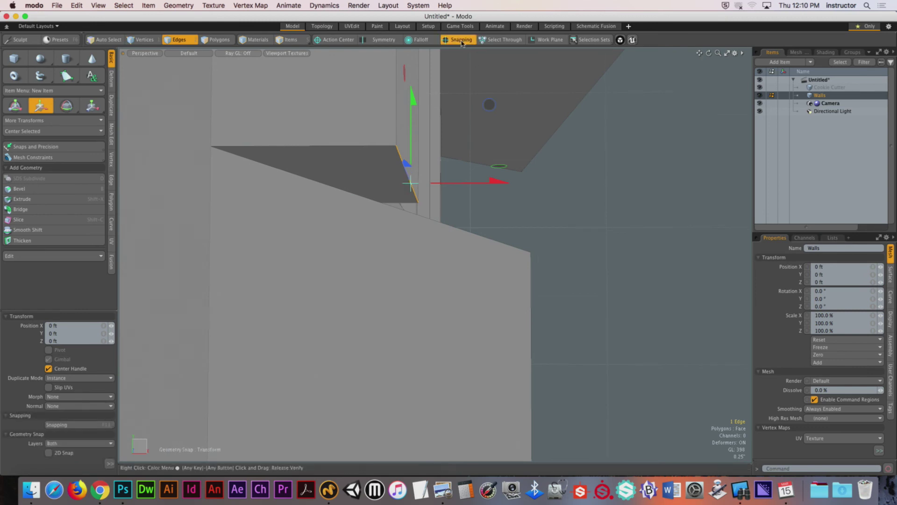
left_click_drag(412, 123, 489, 195)
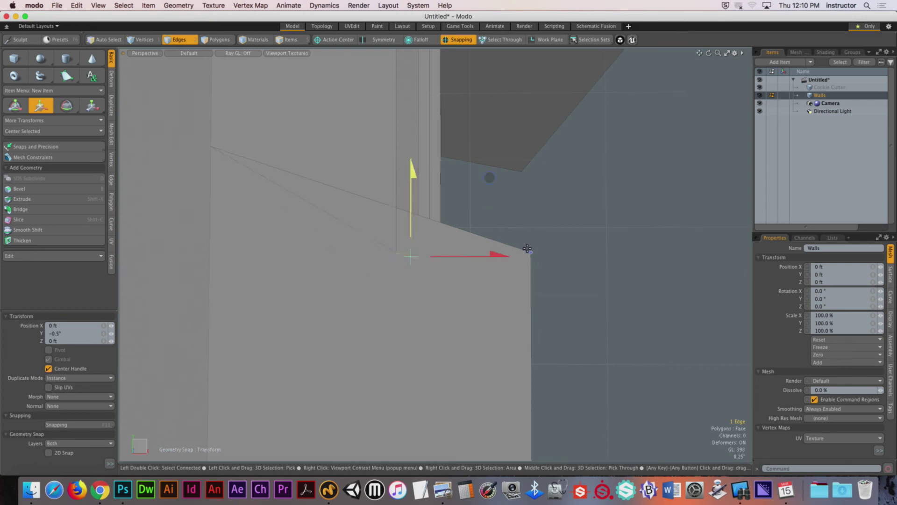
left_click_drag(527, 249, 487, 210)
Step: Switch snapping from Vertex to Intersection and lower the side trim's bottom front edge to a Y offset of -0.2917"
left_click_drag(411, 195, 421, 174, "alt")
key("shift+x")
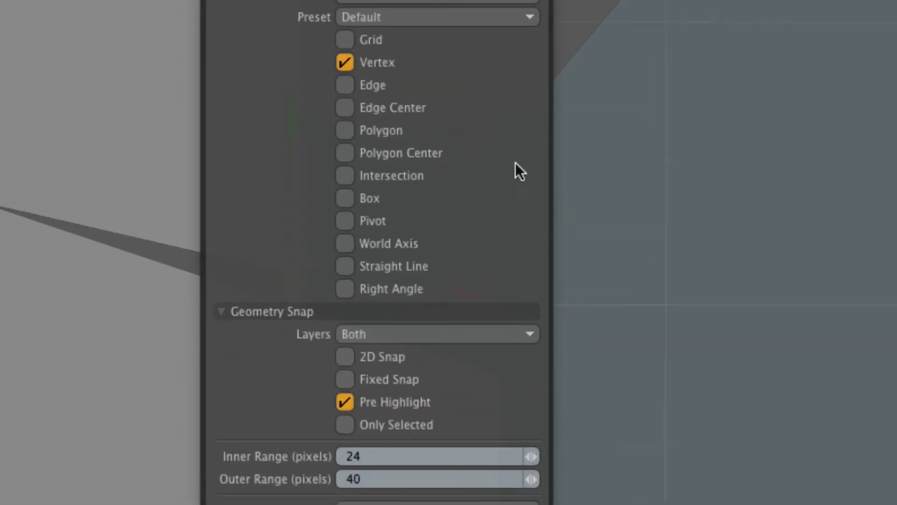
left_click(398, 174)
left_click(374, 60)
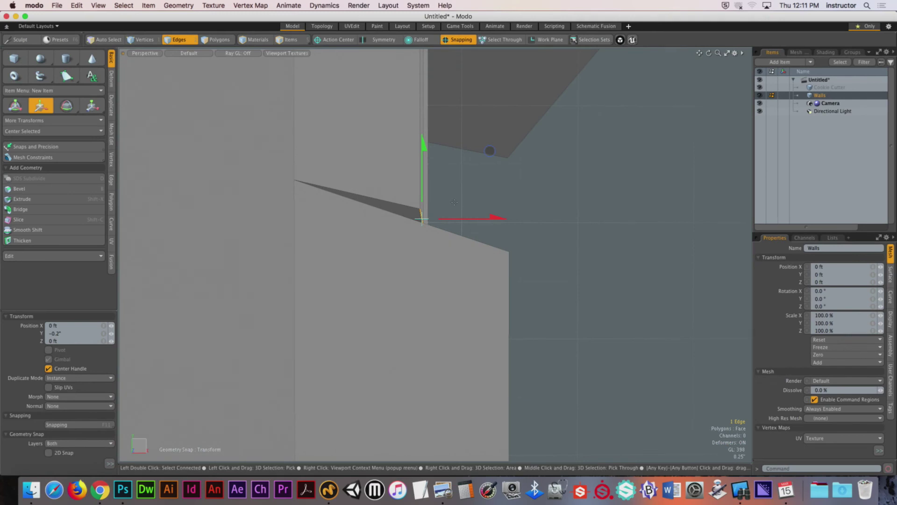
left_click_drag(423, 193, 415, 203)
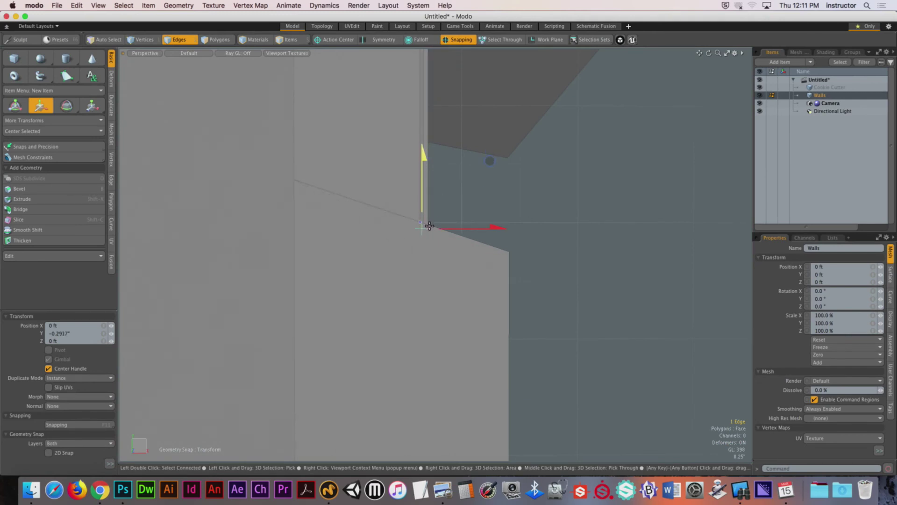
Step: Select the bottom front edge of the opposite side trim and lower it onto the sloped sill
left_click_drag(664, 299, 430, 267, "alt")
left_click(640, 305)
left_click(441, 259)
key("w")
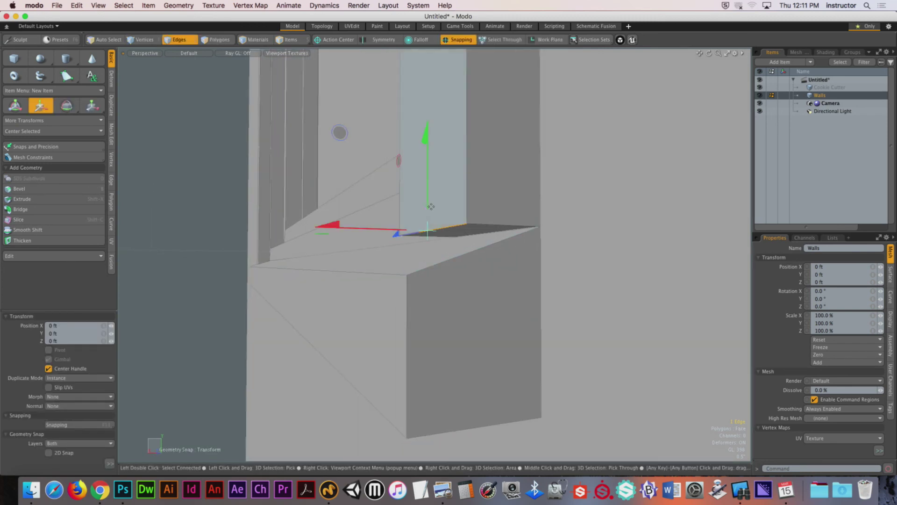
left_click_drag(430, 206, 397, 226)
key("space")
left_click(294, 222)
Step: Examine the window with its trim and sloped sill in the context of the whole wall
left_click_drag(295, 222, 327, 236, "ctrl+alt")
left_click_drag(327, 236, 400, 320, "ctrl+alt")
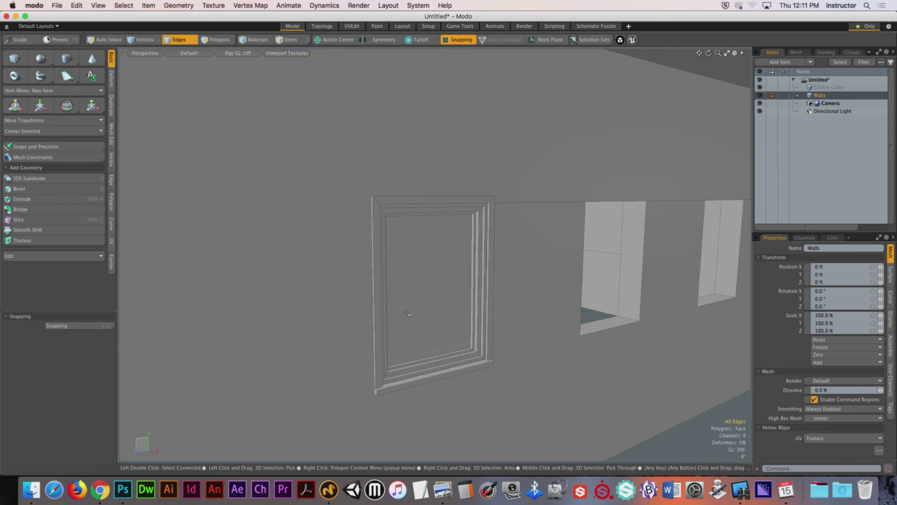
left_click_drag(446, 288, 455, 281, "alt")
left_click(455, 41)
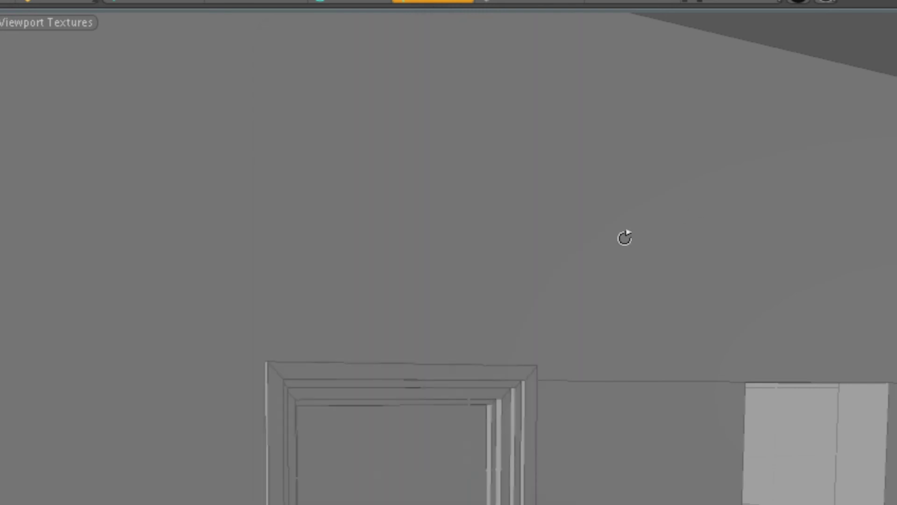
Step: Select the complete window, including glass, frames, trim and sill, and try to duplicate it along Z to the second opening with snapping off
middle_click_drag(624, 236, 496, 207)
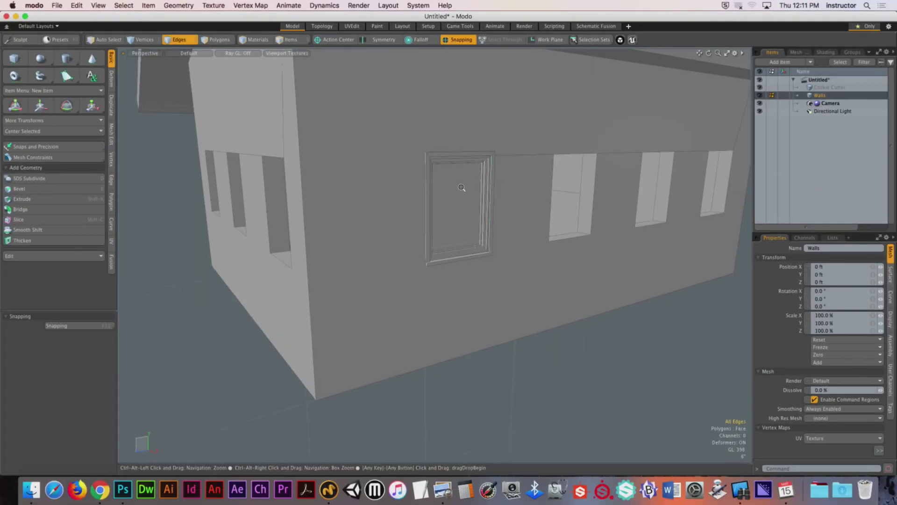
scroll(464, 196, "up", 5)
key("3")
double_click(453, 198)
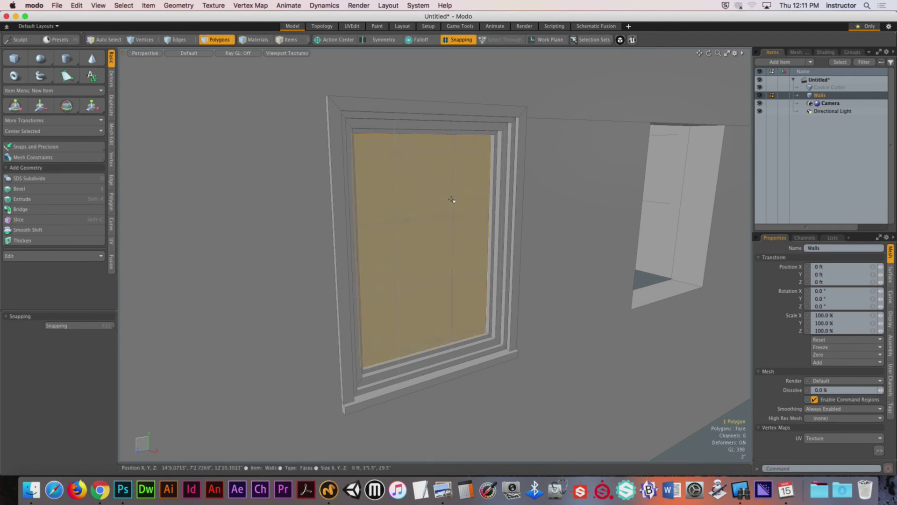
double_click(397, 104, "shift")
double_click(416, 291, "shift")
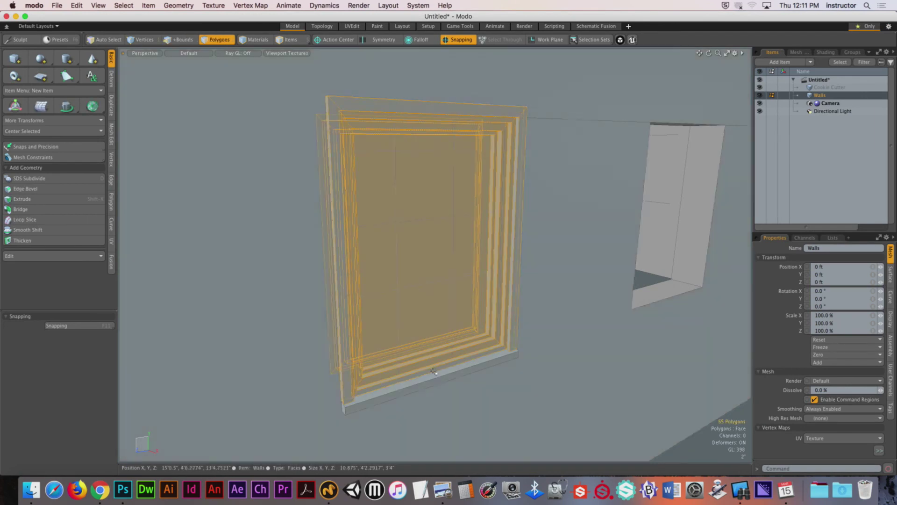
left_click_drag(467, 368, 395, 336, "alt")
key("w")
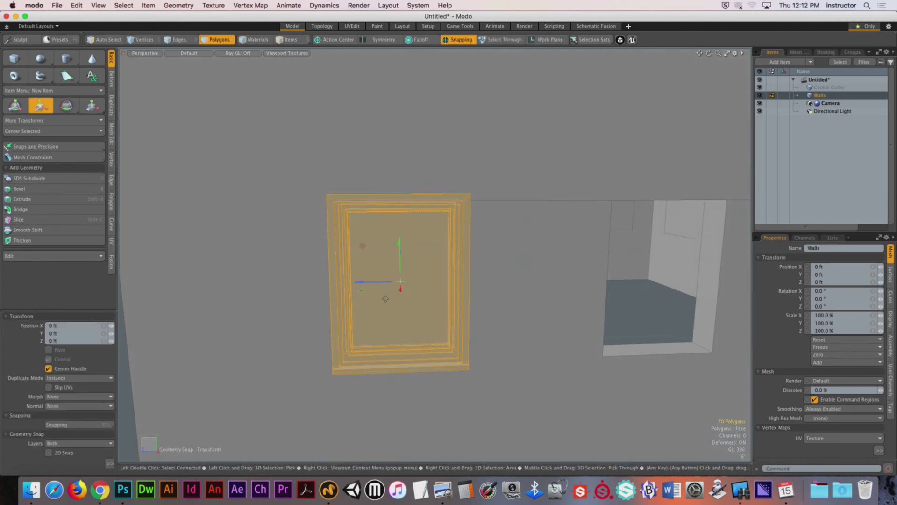
left_click_drag(365, 284, 564, 283)
key("ctrl+z")
key("F11")
left_click_drag(370, 282, 415, 298, "ctrl+shift")
Step: Undo the duplication of the complete window
scroll(448, 279, "up", 5)
left_click_drag(415, 298, 389, 269, "alt+shift")
scroll(453, 305, "down", 5)
scroll(421, 268, "up", 3)
key("3")
scroll(411, 261, "down", 3)
key("super+z")
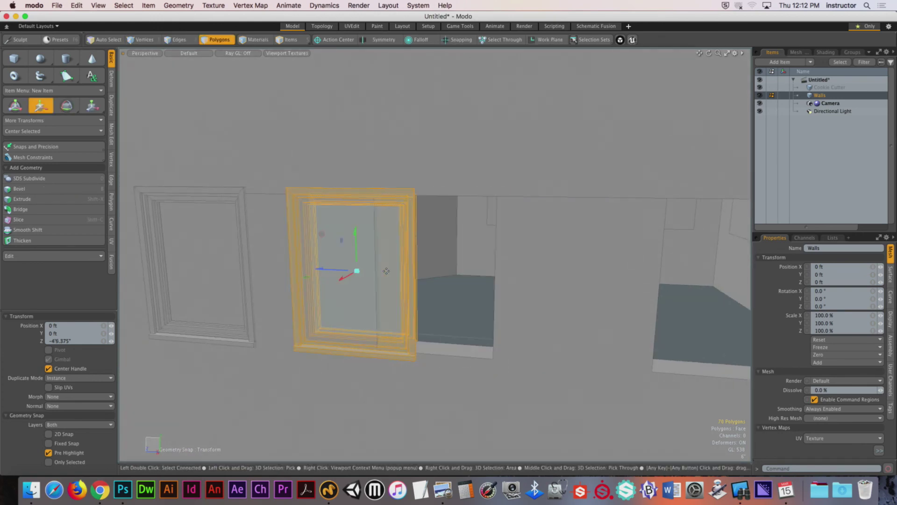
key("super+z")
Step: Select the first window's nested frames and glass without the trim and sill, and duplicate them about -8'4" along Z to the second opening
left_click_drag(300, 266, 391, 247, "alt")
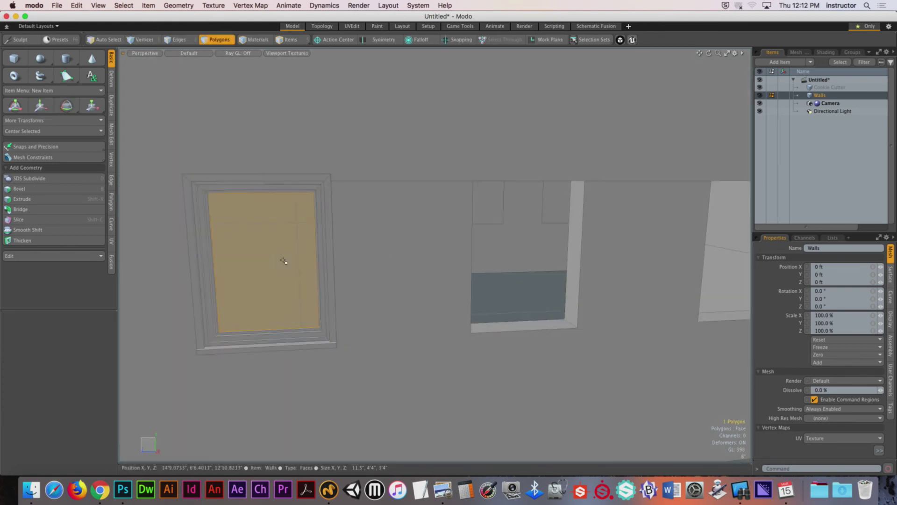
mouse_move(283, 259)
left_mouse_down("alt+shift")
mouse_move(302, 254)
mouse_move(283, 251)
left_mouse_up("alt+shift")
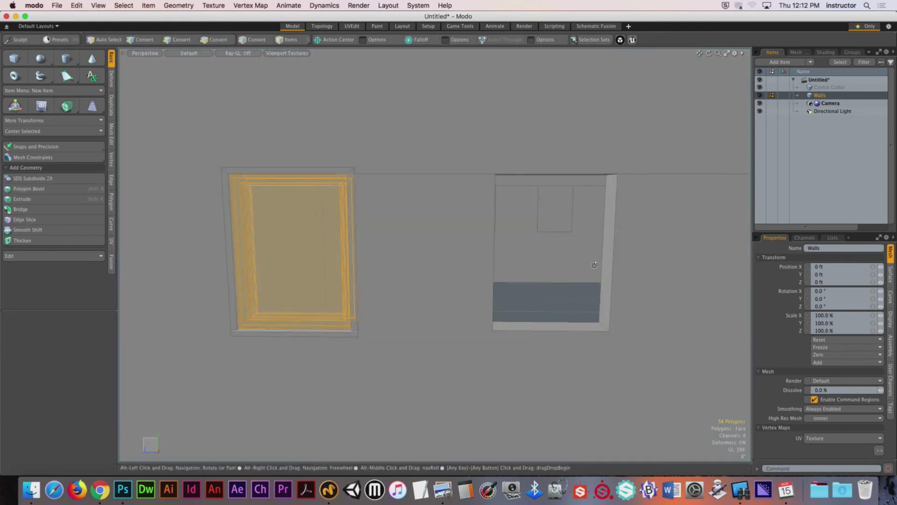
left_click_drag(594, 266, 551, 289, "alt")
key("3")
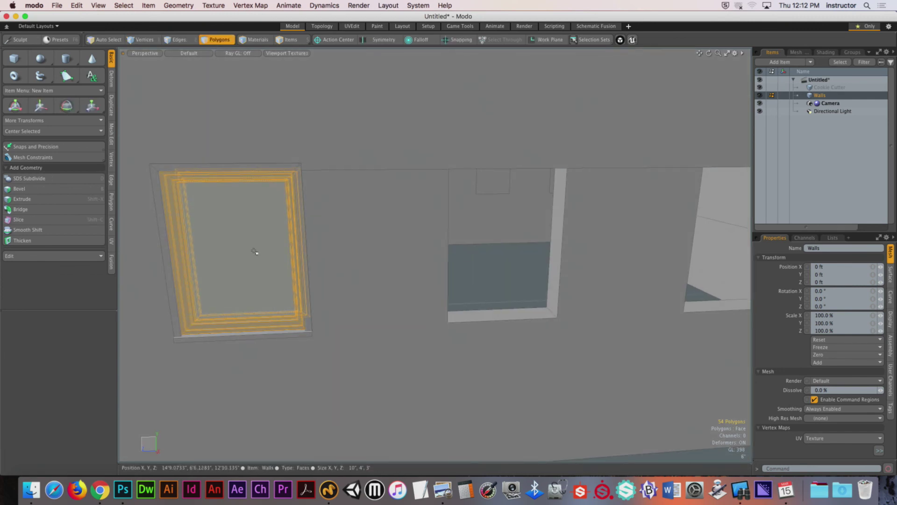
key("w")
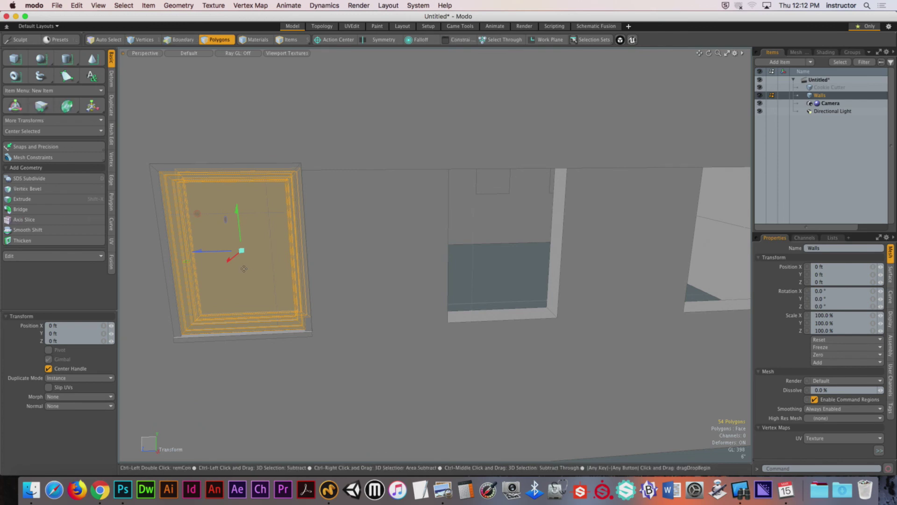
left_click_drag(210, 254, 541, 252, "ctrl+shift")
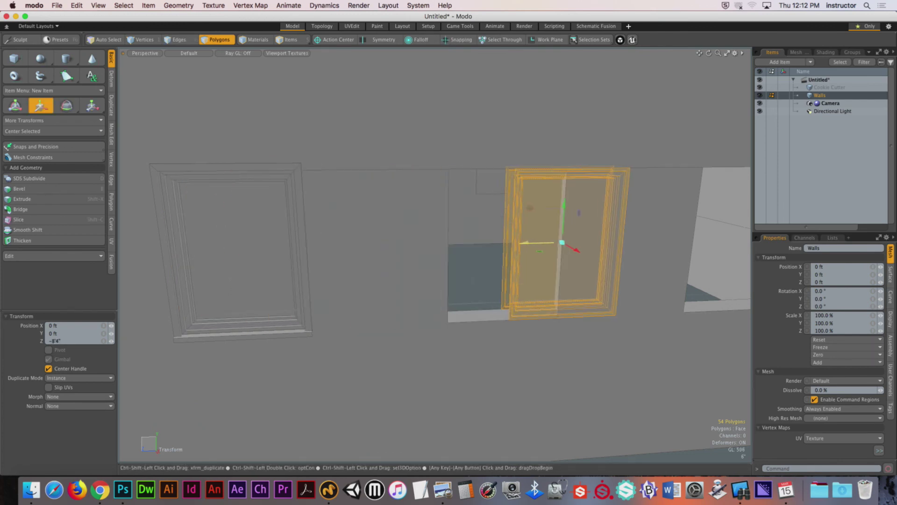
key("space")
Step: Turn snapping on and move the duplicated frames and glass 20" along Z, snapping their upper corner to the second opening's corner
left_click_drag(525, 183, 454, 218, "alt+shift")
left_click(458, 40)
left_click_drag(454, 218, 434, 192, "alt")
key("shift+a")
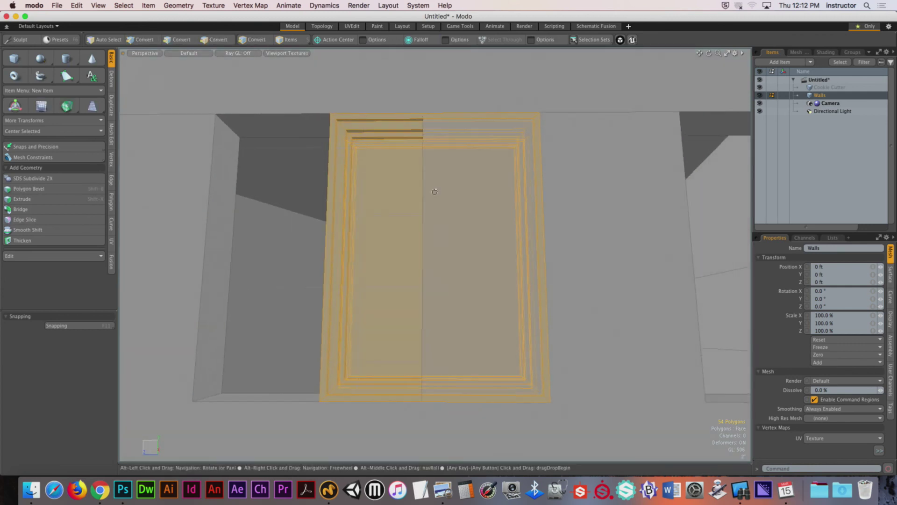
key("w")
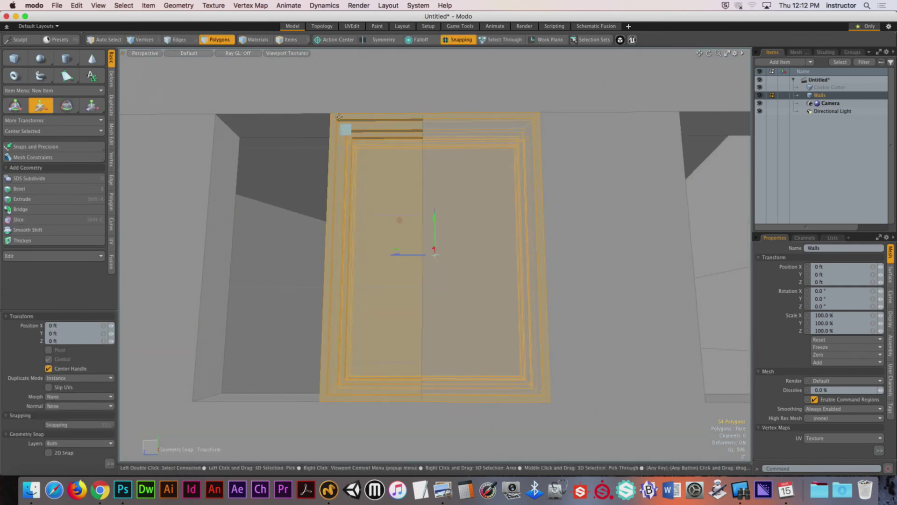
scroll(339, 120, "up", 5)
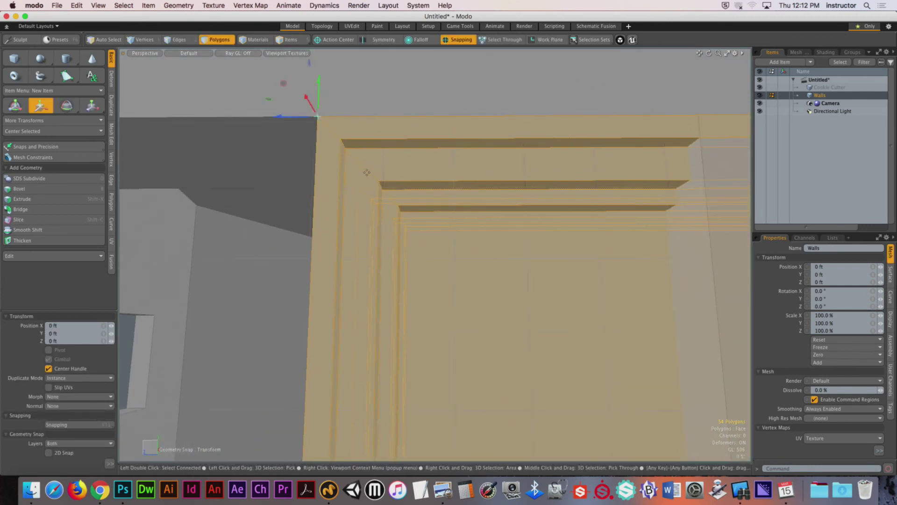
left_click_drag(367, 172, 291, 178, "ctrl+alt")
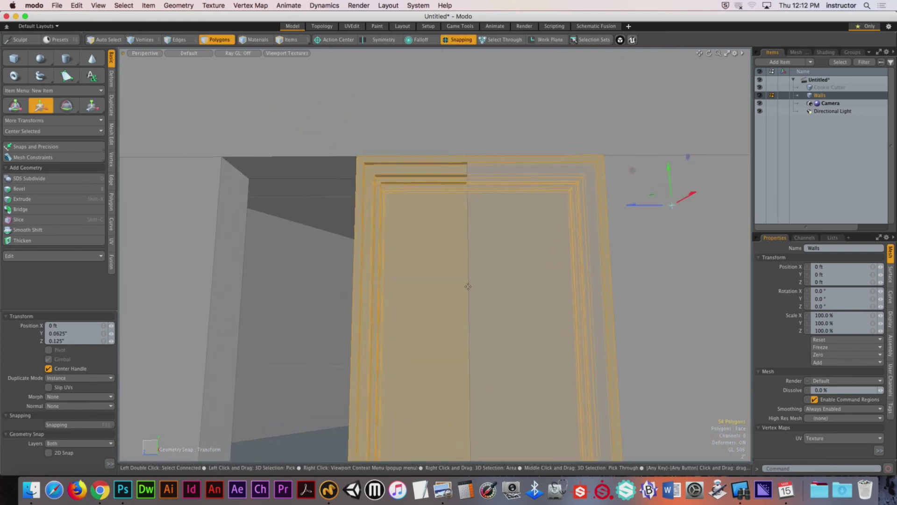
key("super+z")
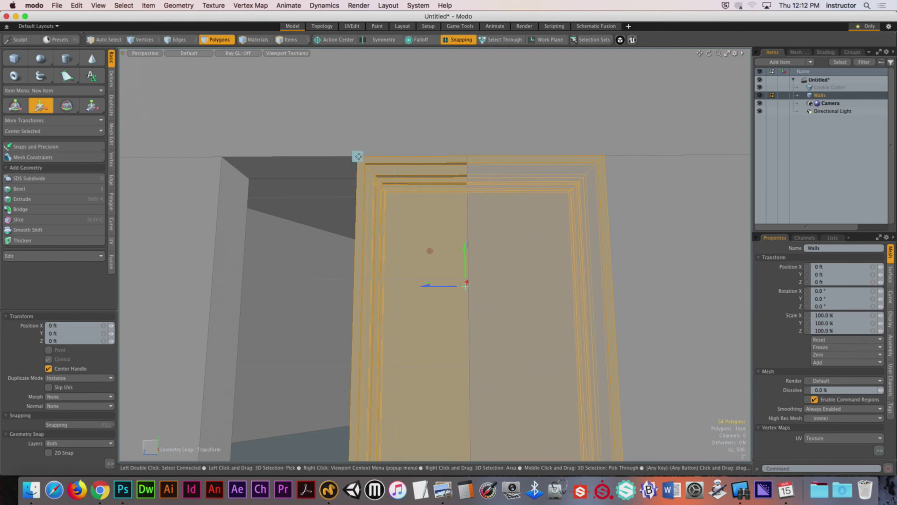
left_click_drag(322, 159, 221, 160)
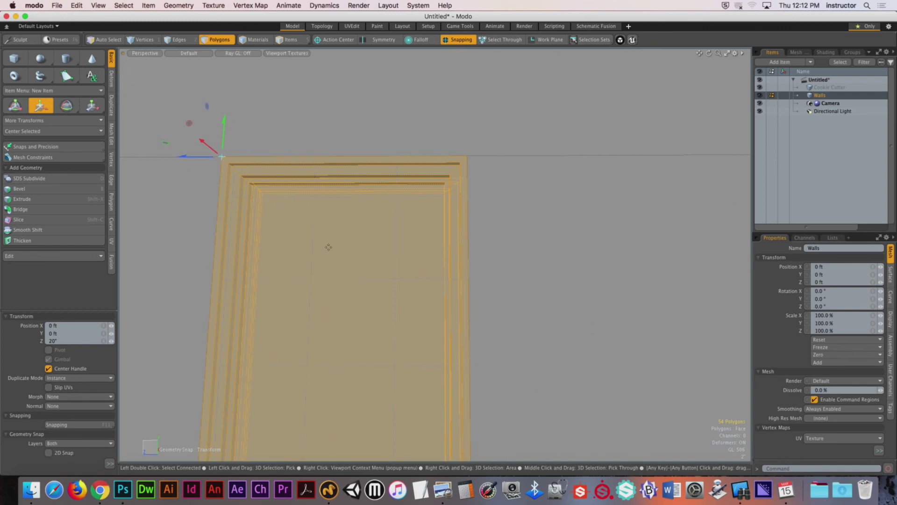
key("super+z")
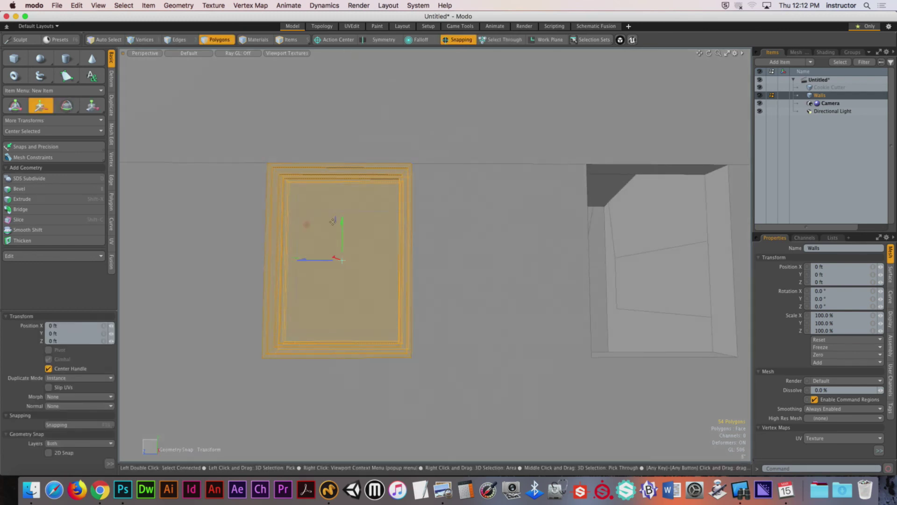
Step: Duplicate the frames and glass -7'1.375" along Z, and shift the copy 5.375" to snap into the third opening's corner
left_click_drag(332, 221, 406, 223)
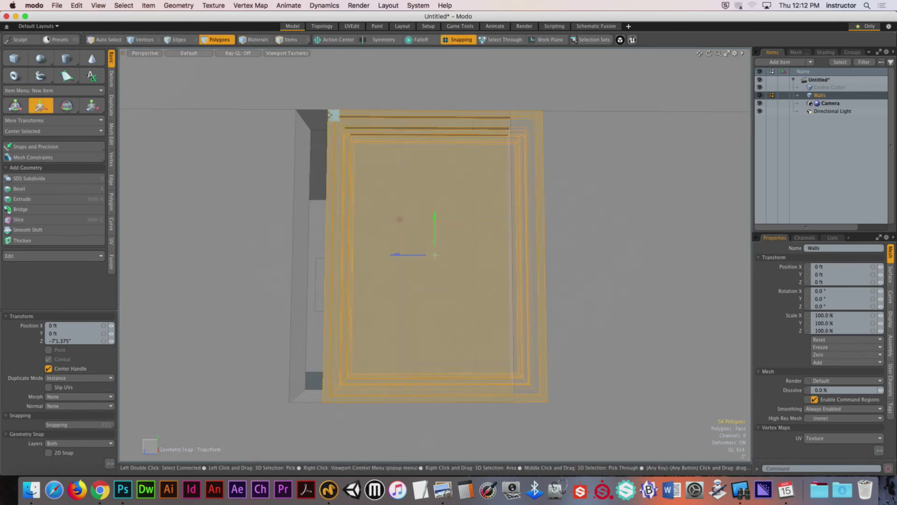
scroll(327, 109, "down", 6)
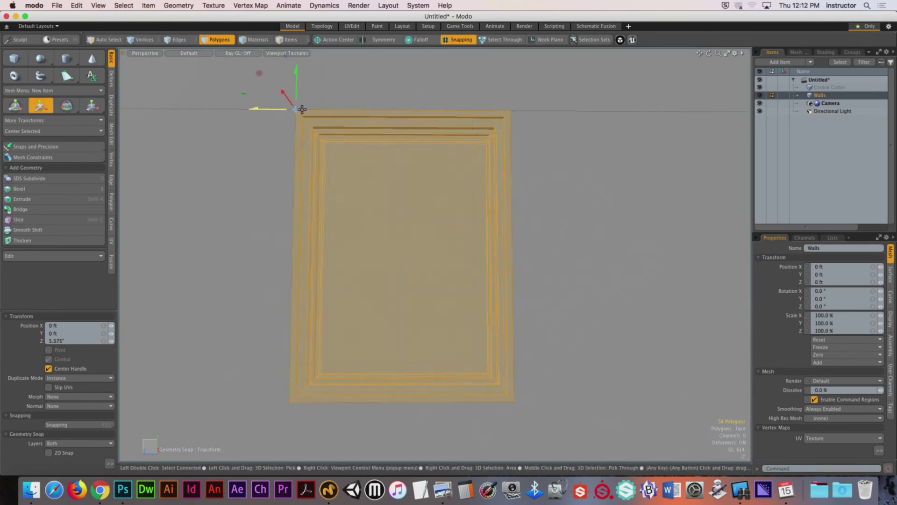
key("space")
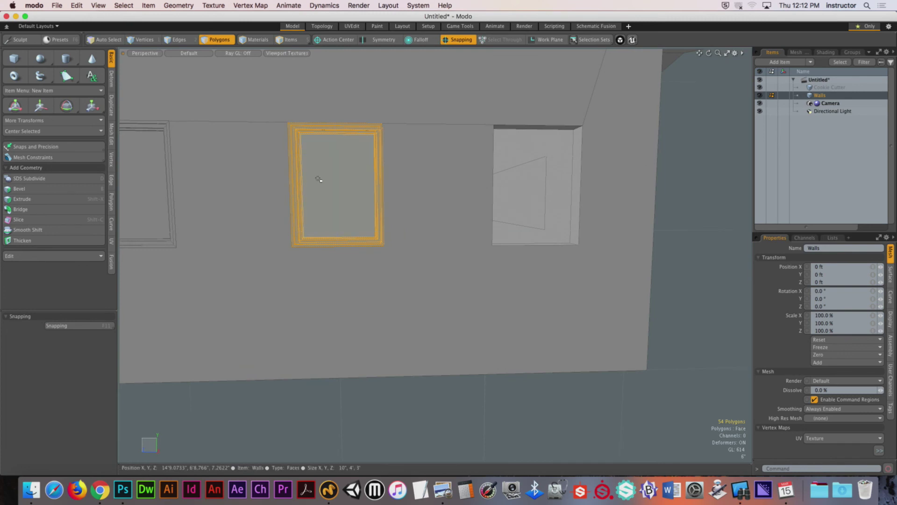
Step: Duplicate the frames and glass -7'11.25" along Z, shift the copy 15.25" to snap into the fourth opening, and clear the selection
key("w")
left_click_drag(385, 184, 620, 183, "ctrl+shift")
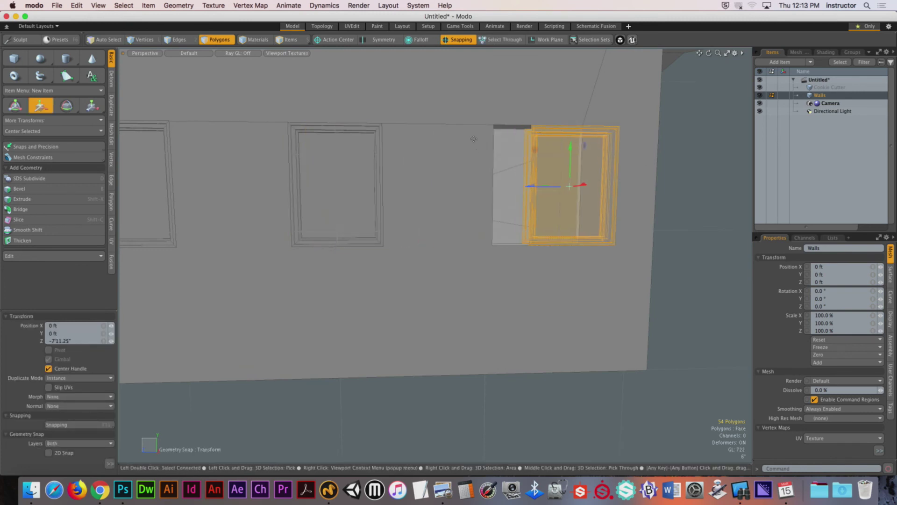
left_click(532, 122)
scroll(531, 124, "up", 5)
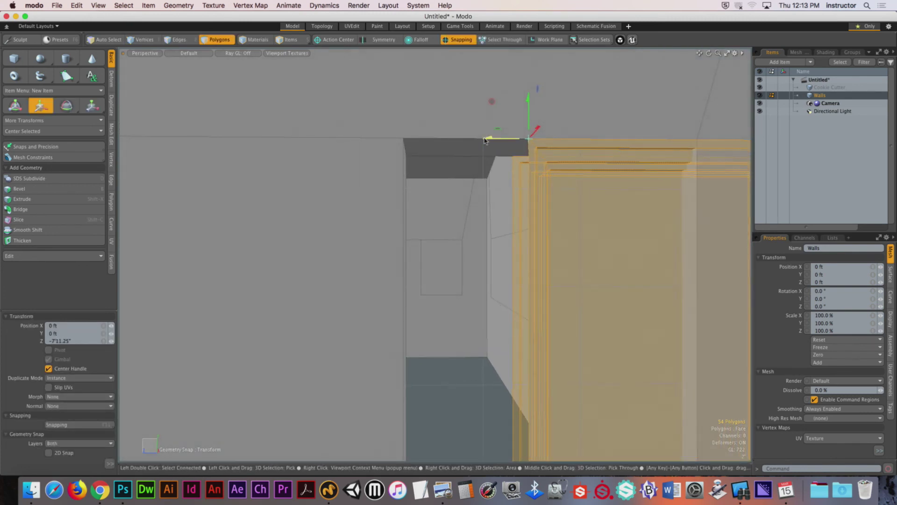
left_click_drag(529, 139, 411, 137)
scroll(504, 226, "down", 5)
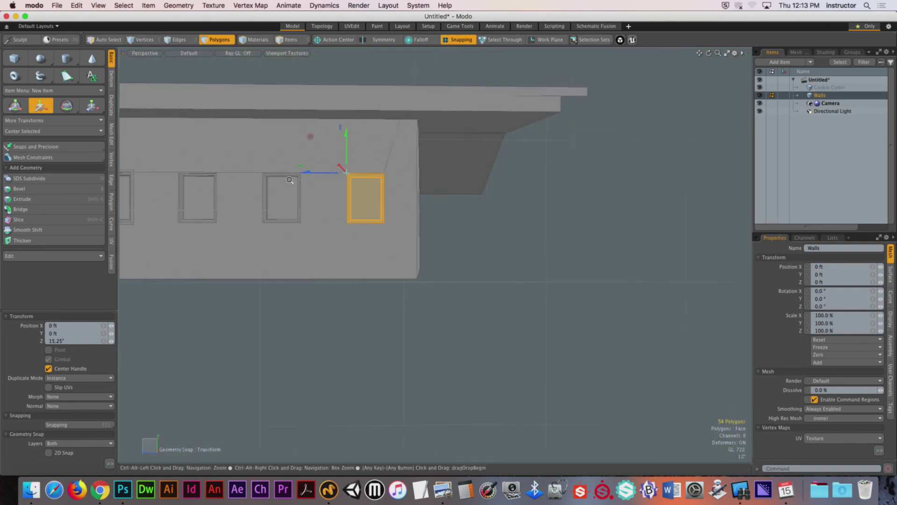
key("space")
left_click(504, 226)
Step: Select the first window's exterior trim and sloped sill and duplicate them along Z onto the second window
left_click_drag(504, 226, 275, 196, "alt")
double_click(271, 254)
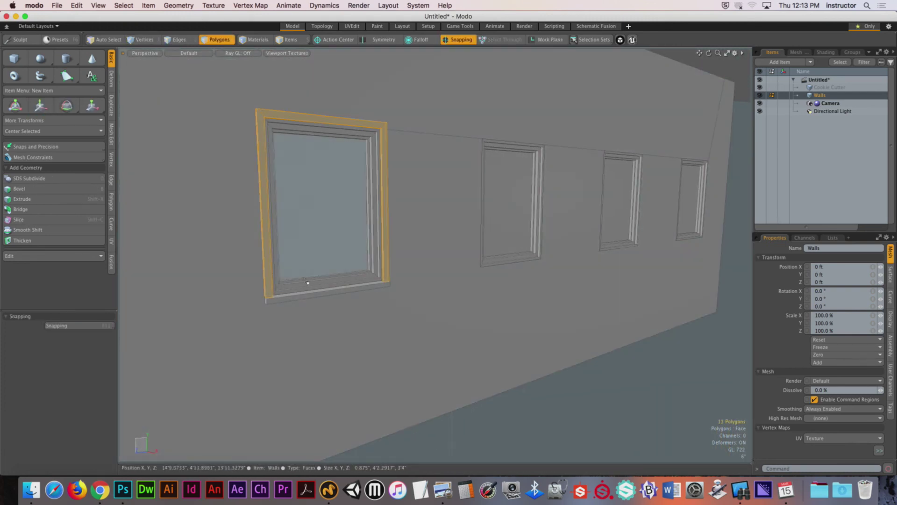
double_click(308, 293, "shift")
left_click_drag(309, 293, 353, 216, "alt")
key("w")
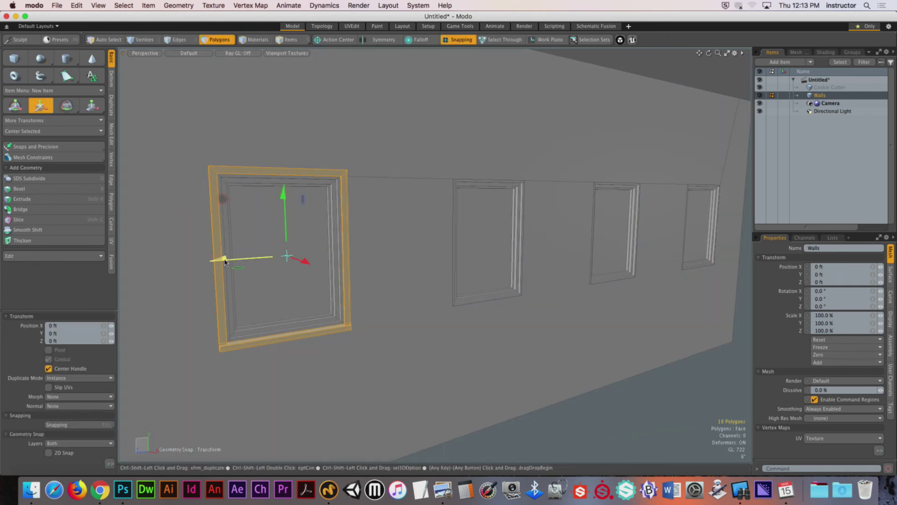
left_click_drag(224, 262, 304, 189)
key("space")
scroll(355, 185, "down", 3)
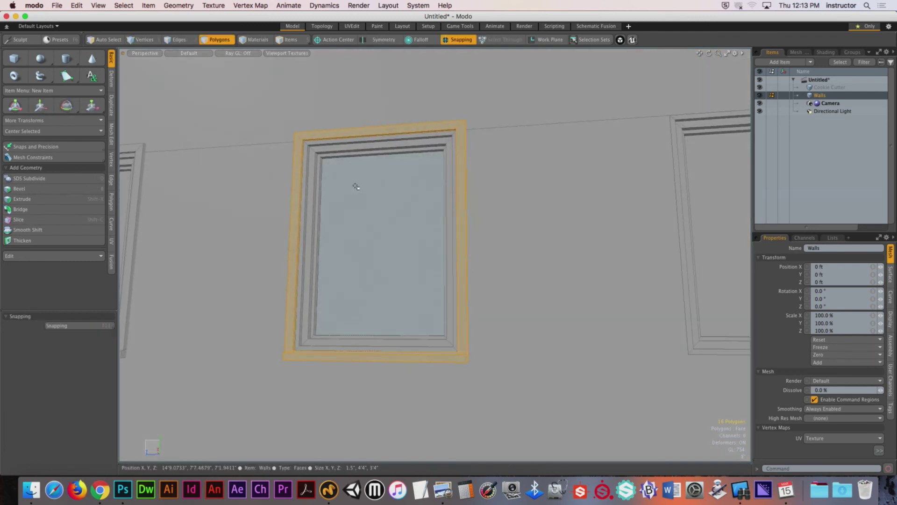
Step: Duplicate the second window's trim and sill along Z and snap the copy's corner to the third window
key("w")
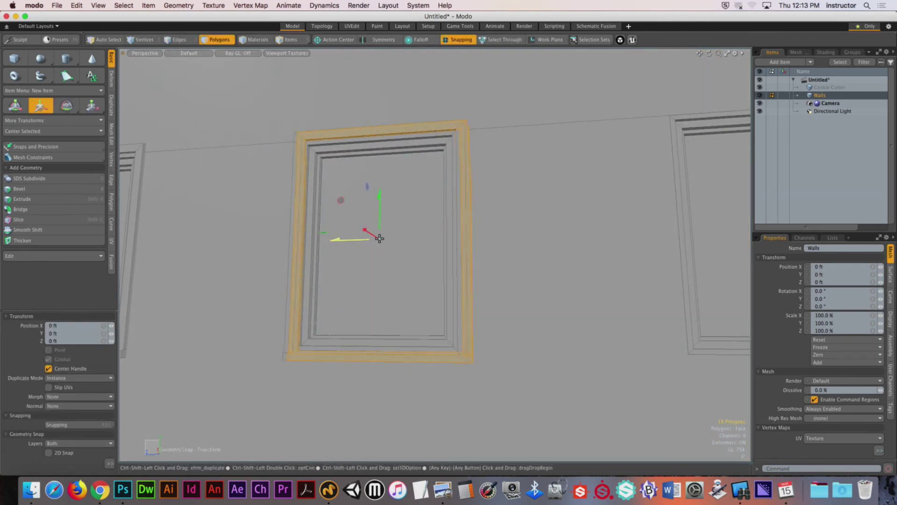
left_click_drag(379, 238, 458, 154)
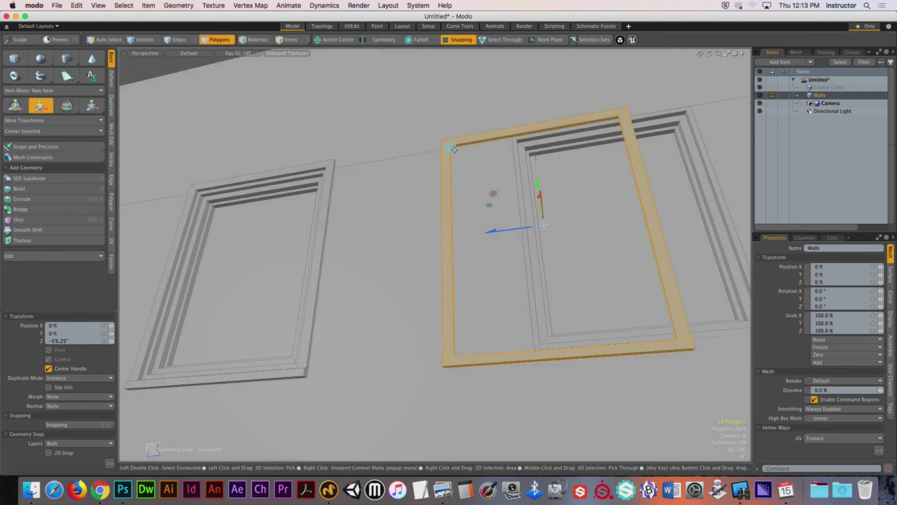
scroll(449, 149, "up", 5)
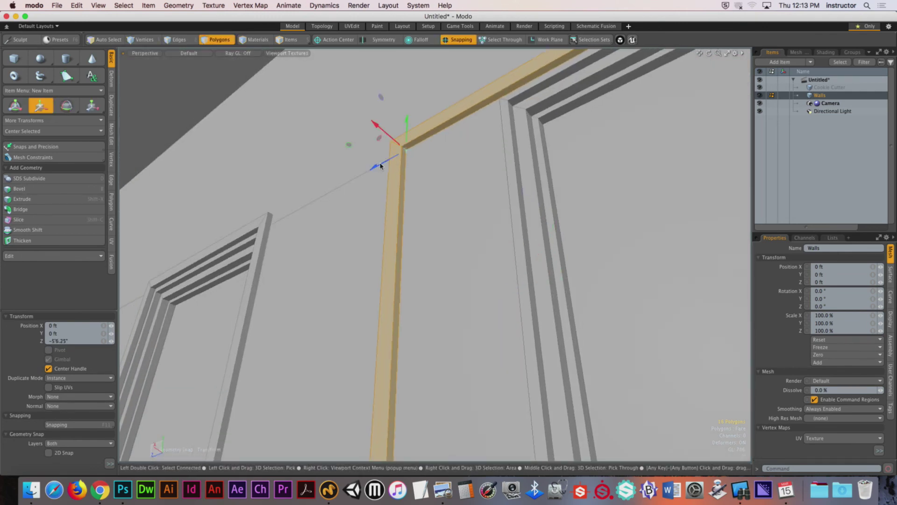
left_click_drag(381, 166, 495, 168)
Step: Align the trim and sill copy on the fourth window by snapping its inner corner 5.25" along Z, and clear the selection
scroll(506, 161, "up", 5)
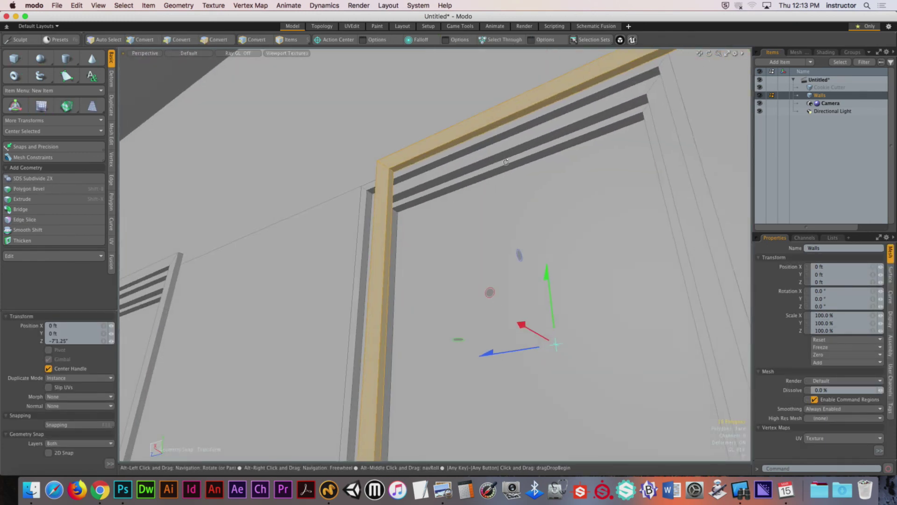
scroll(427, 170, "up", 2)
left_click(388, 172)
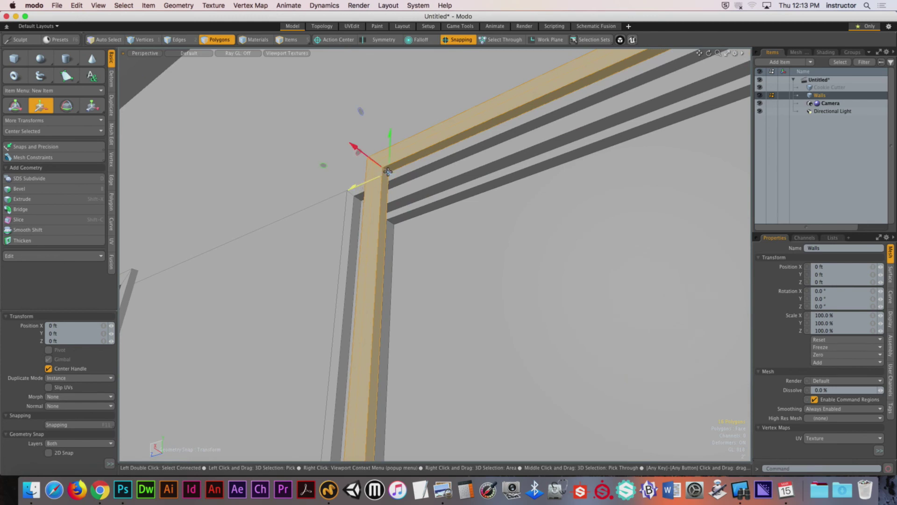
left_click_drag(388, 172, 344, 191)
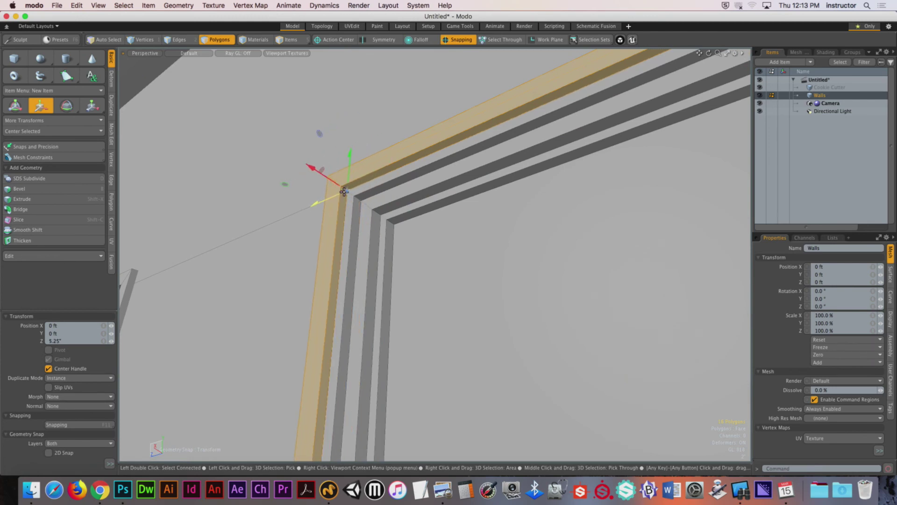
key("q")
left_click(337, 161)
Step: Switch to the Render layout and examine the building and its window openings in the render preview
scroll(337, 149, "down", 8)
left_click_drag(337, 149, 497, 197, "alt")
scroll(415, 220, "down", 3)
left_click(599, 217)
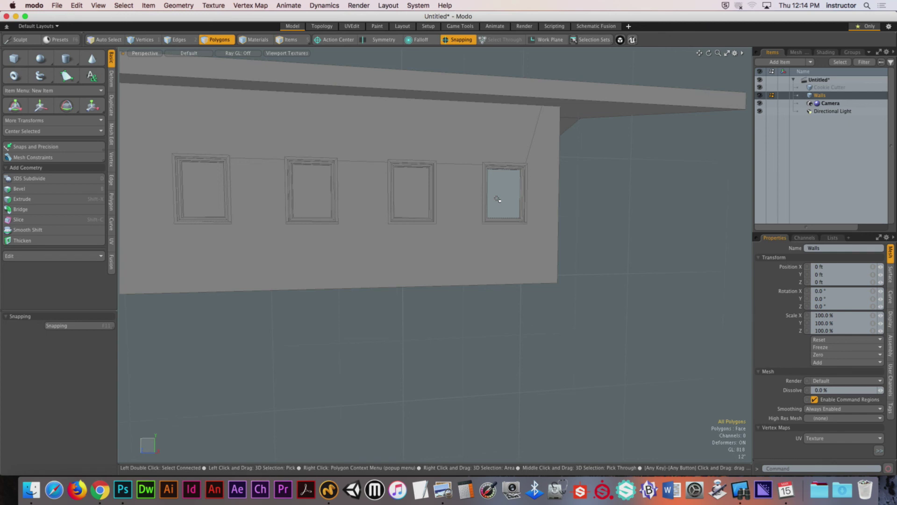
left_click(524, 27)
left_click(295, 241)
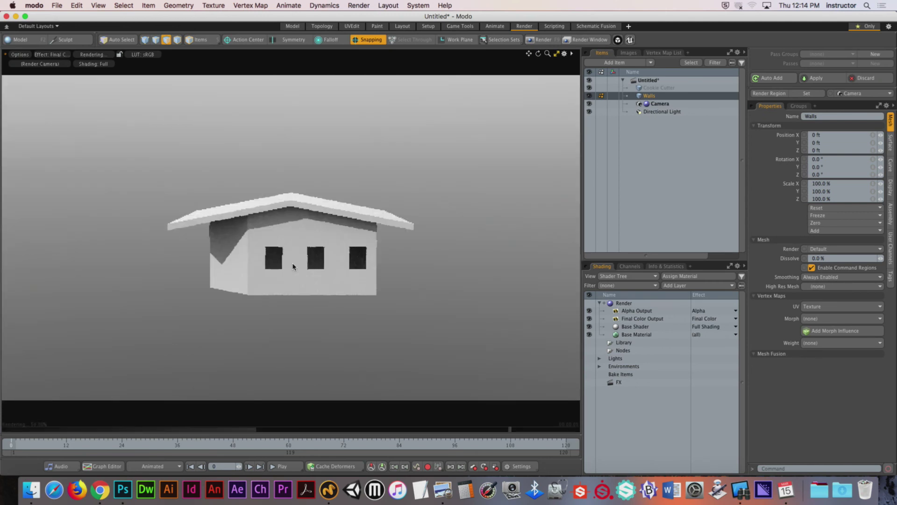
scroll(337, 235, "up", 5)
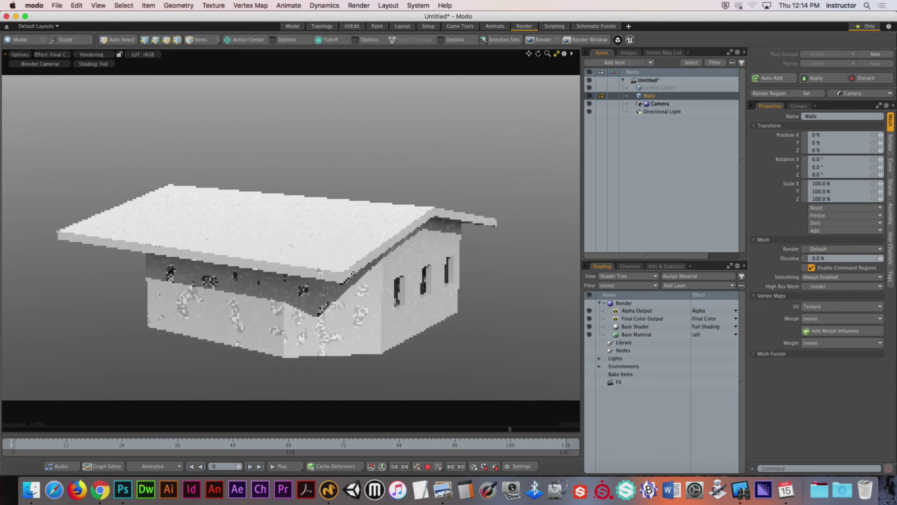
Step: Orbit the render preview closer to the three side windows, restore the split layout, and show the 3D view beneath the preview
left_click_drag(352, 275, 318, 258, "alt")
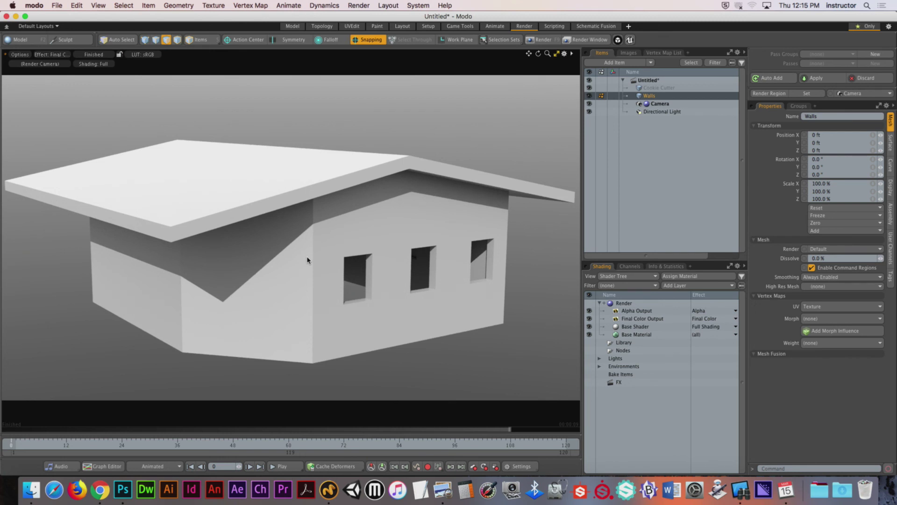
left_click(563, 55)
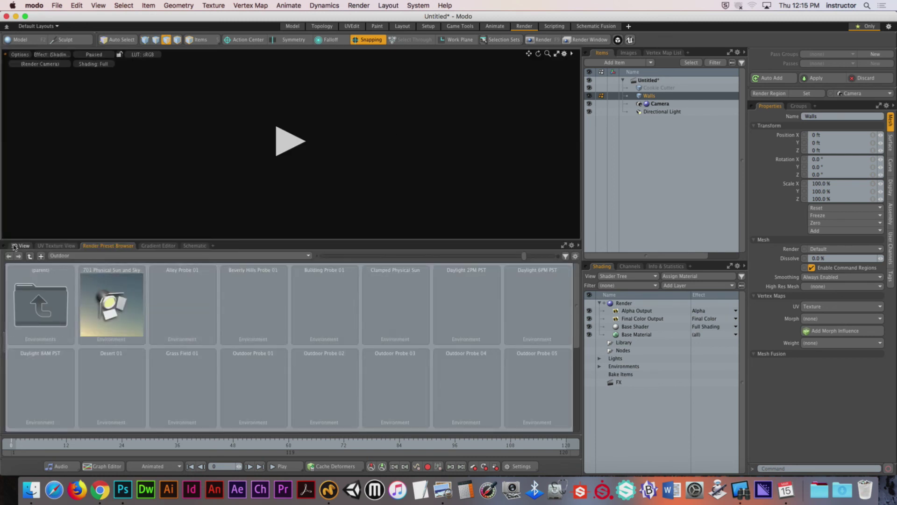
left_click(20, 246)
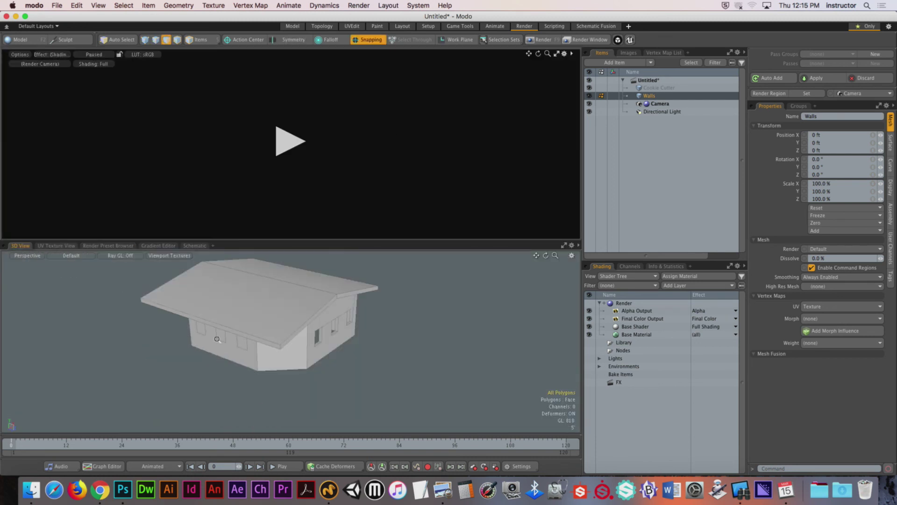
Step: Draw a large flat ground plane around the building with the Cube tool, resume the render preview, and close the modeling palette
key("F2")
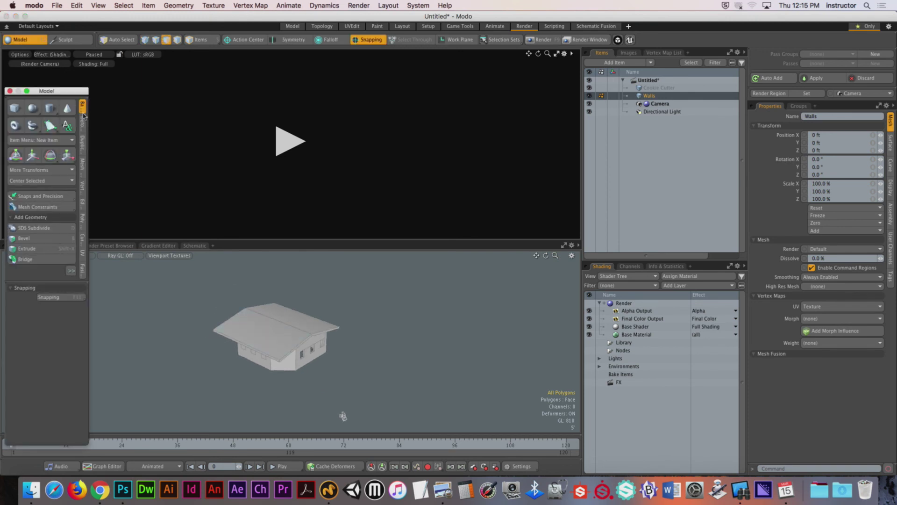
left_click(14, 108)
left_click_drag(309, 323, 304, 364)
scroll(303, 364, "down", 4)
left_click_drag(152, 274, 549, 441)
key("space")
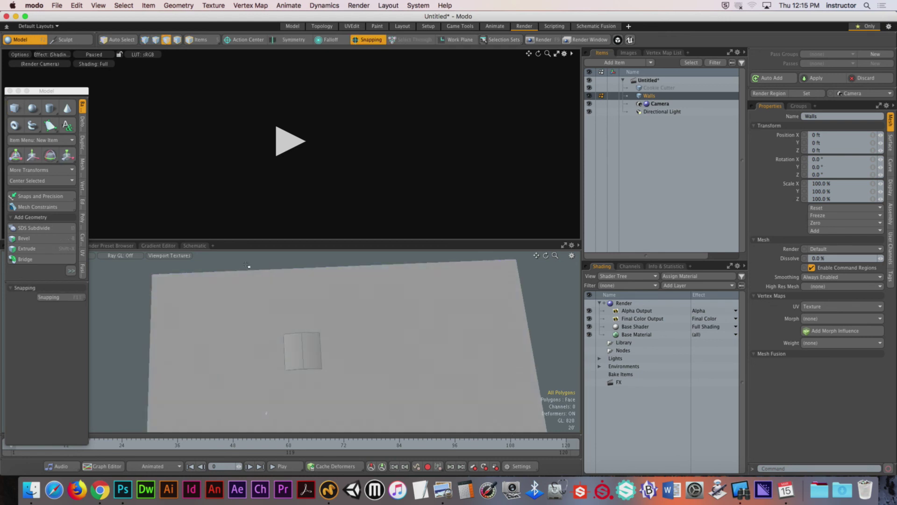
left_click(290, 140)
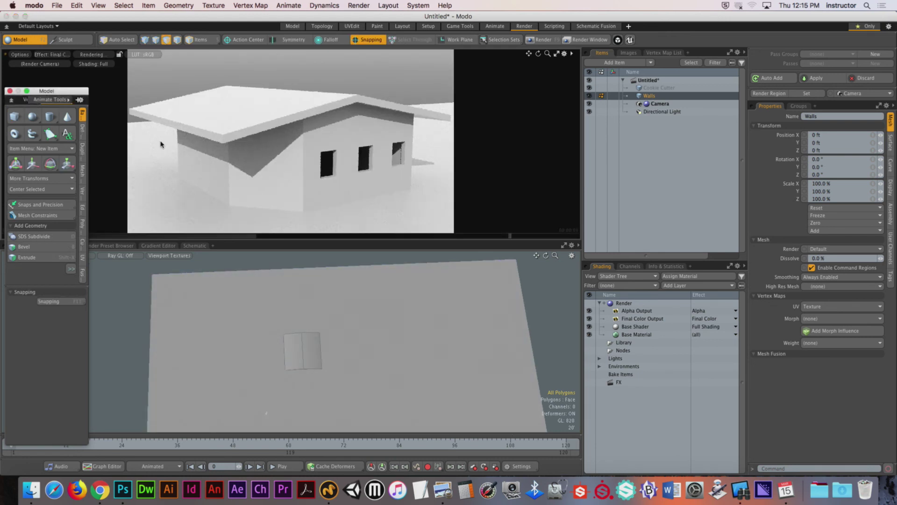
left_click(9, 90)
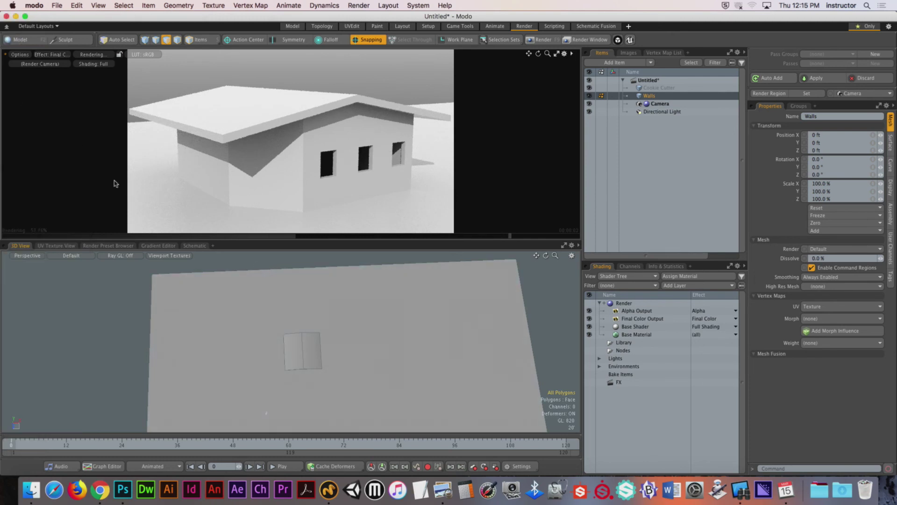